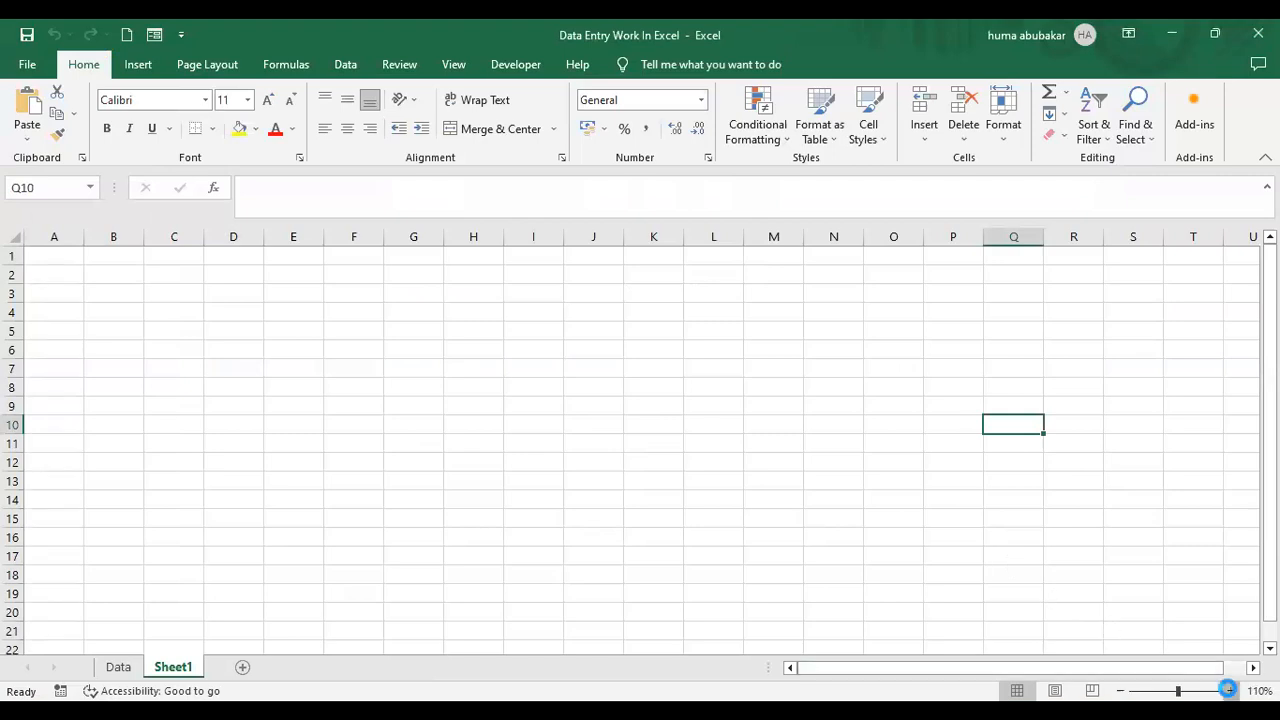
# Copy the header row A3:I3 from the Data sheet and paste it into Sheet1 starting at cell A4
pyautogui.click(1231, 691)
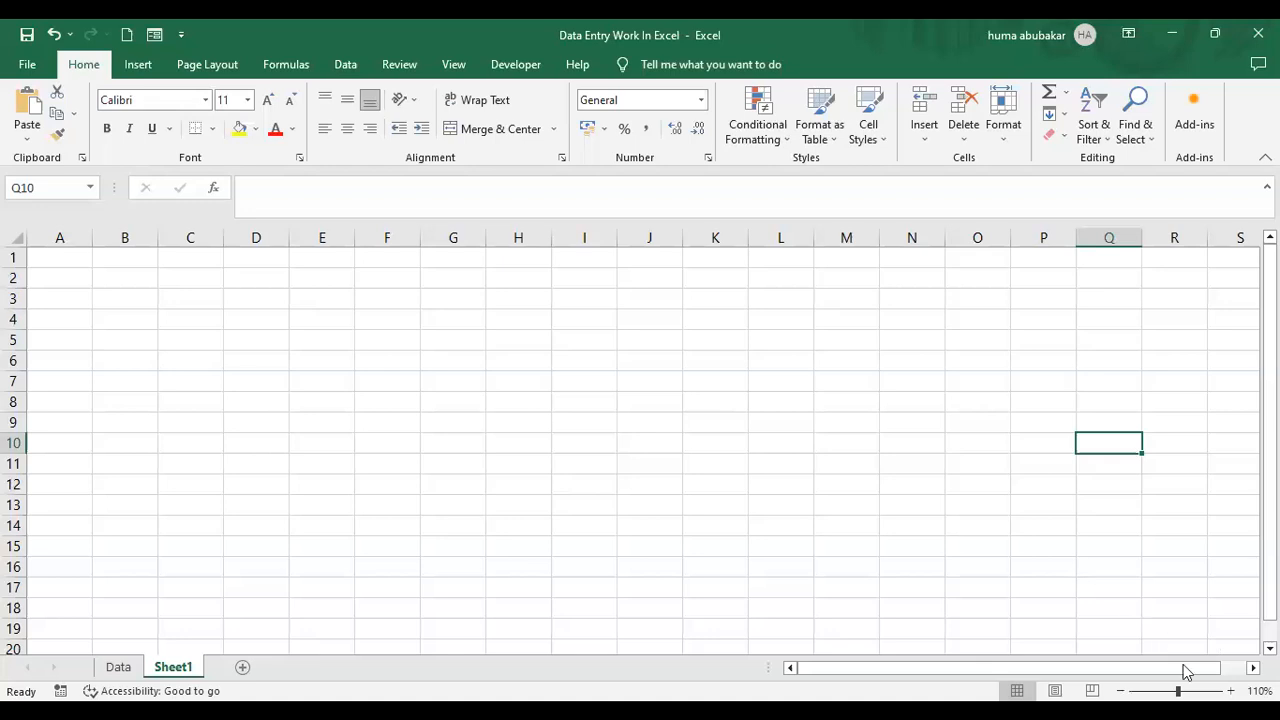
pyautogui.click(1230, 690)
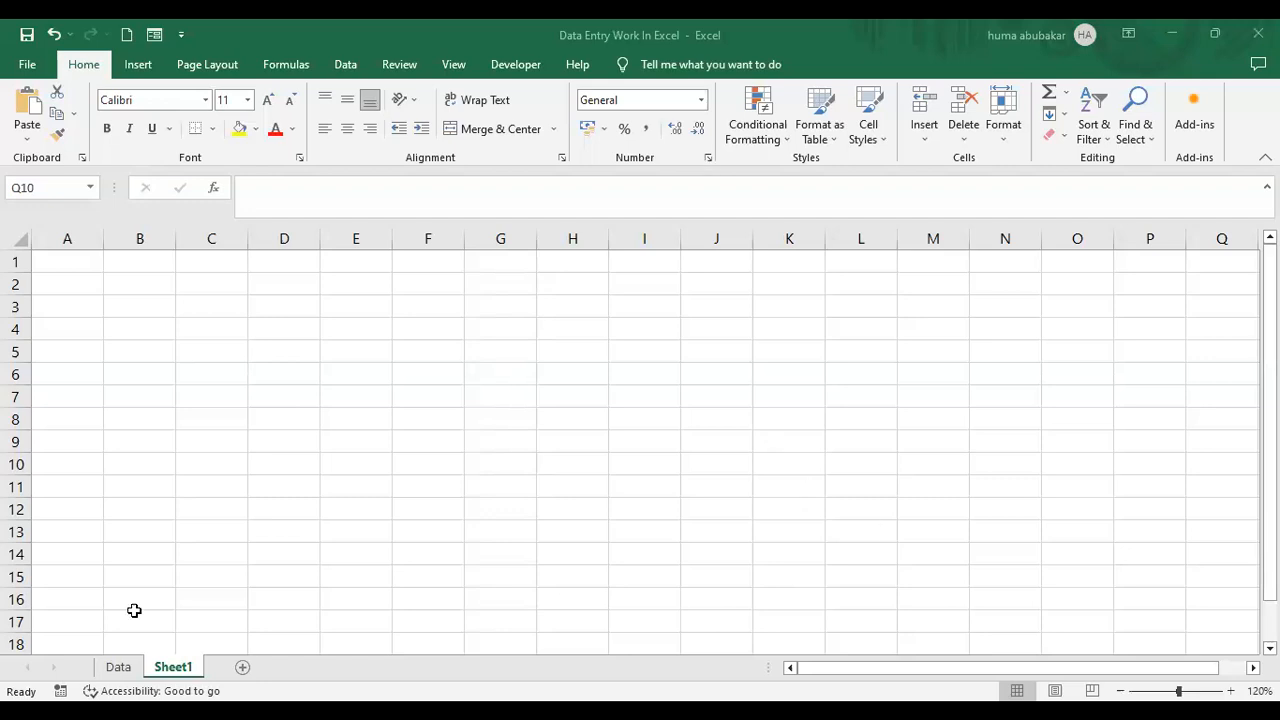
pyautogui.click(117, 675)
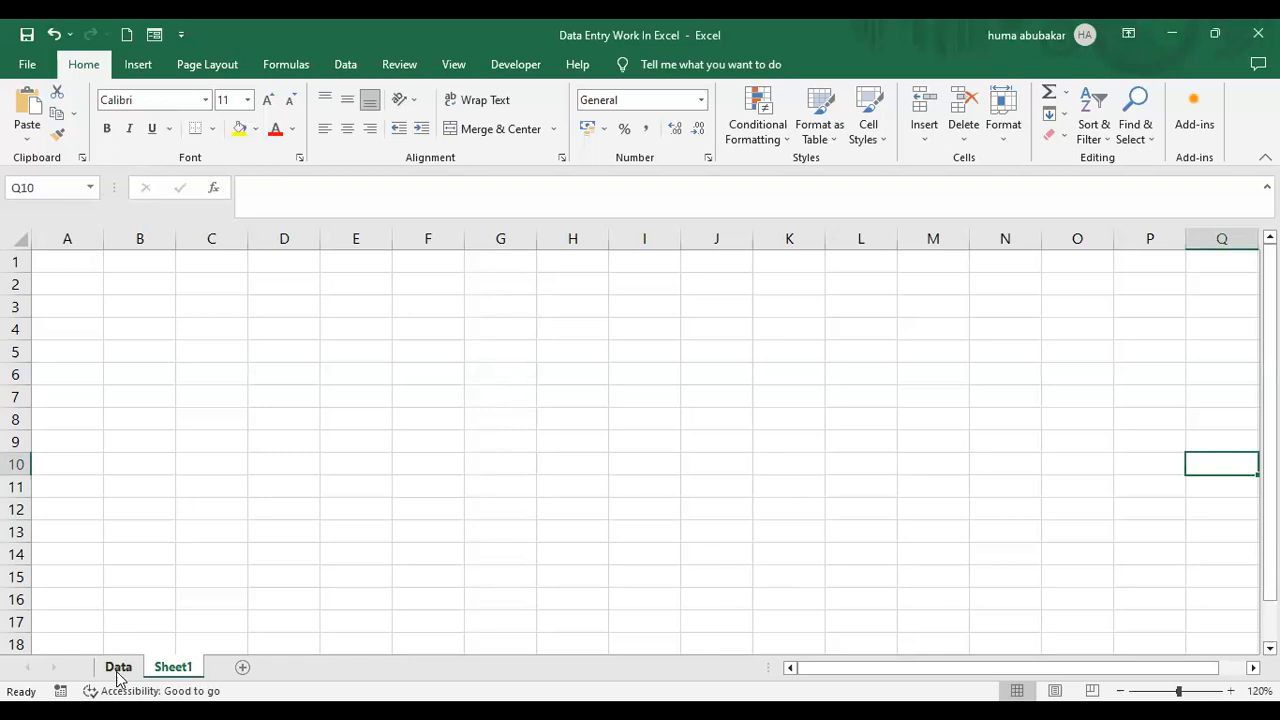
pyautogui.click(117, 668)
pyautogui.click(248, 318)
pyautogui.moveTo(61, 318); pyautogui.dragTo(825, 312)
pyautogui.hotkey('ctrl', 'c')
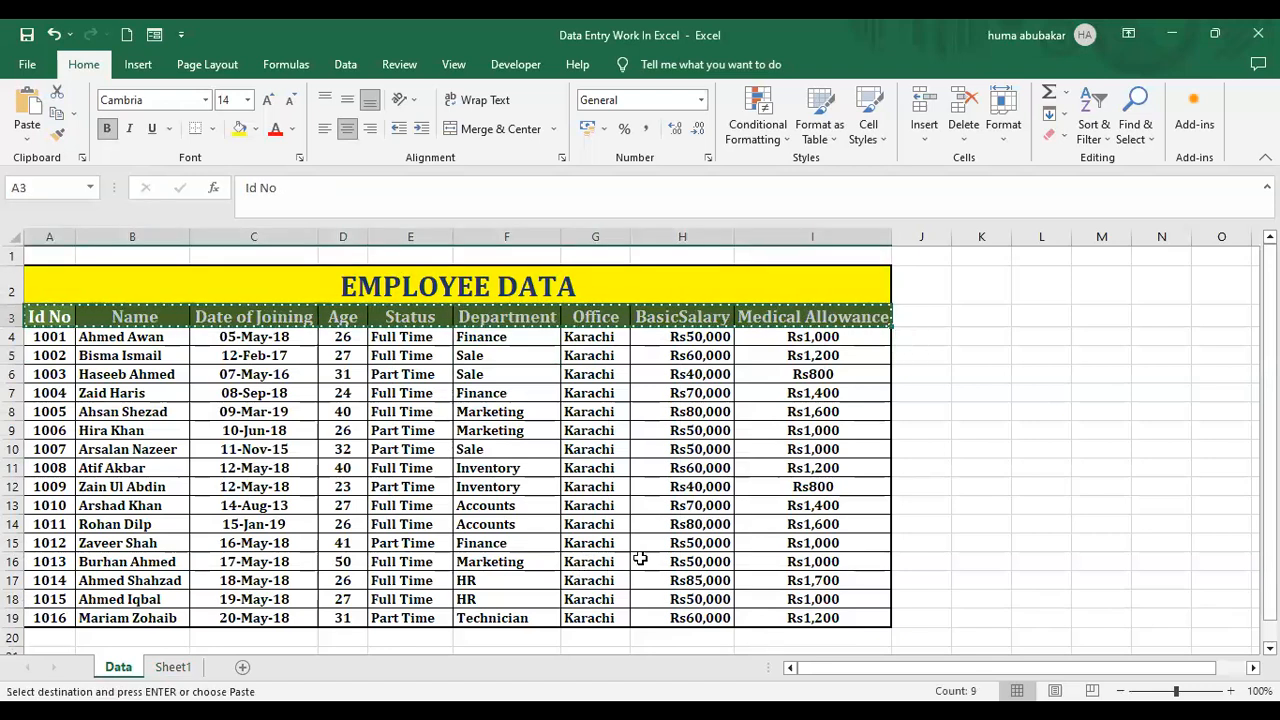
pyautogui.click(172, 667)
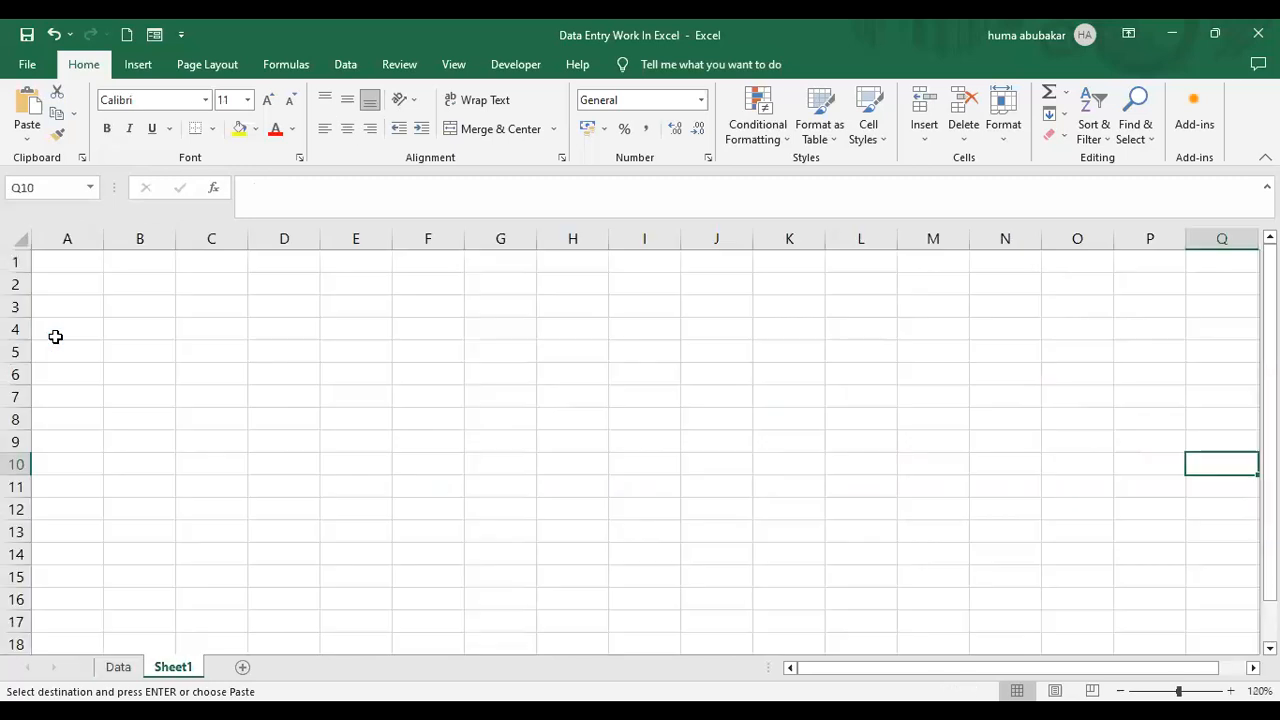
pyautogui.click(55, 333)
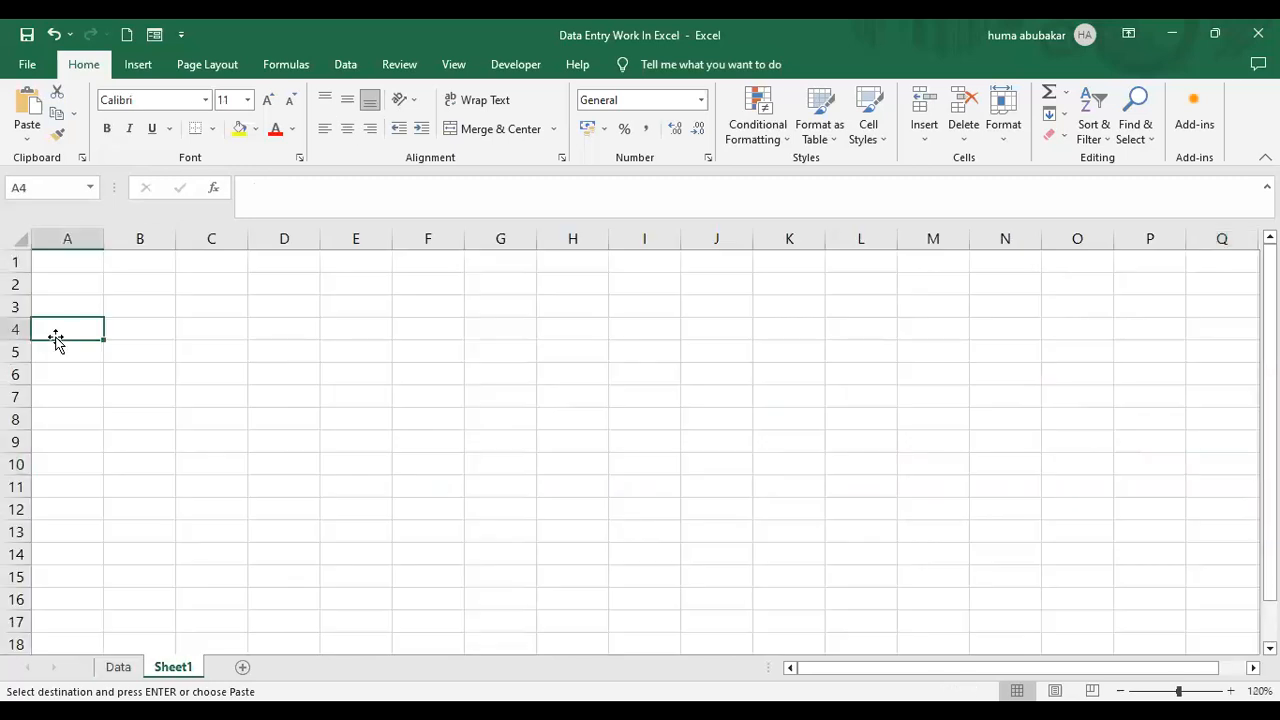
pyautogui.click(28, 138)
pyautogui.click(153, 415)
# Remove the fill and borders from the pasted headers in A4:I4 and set their font colour to black
pyautogui.click(252, 138)
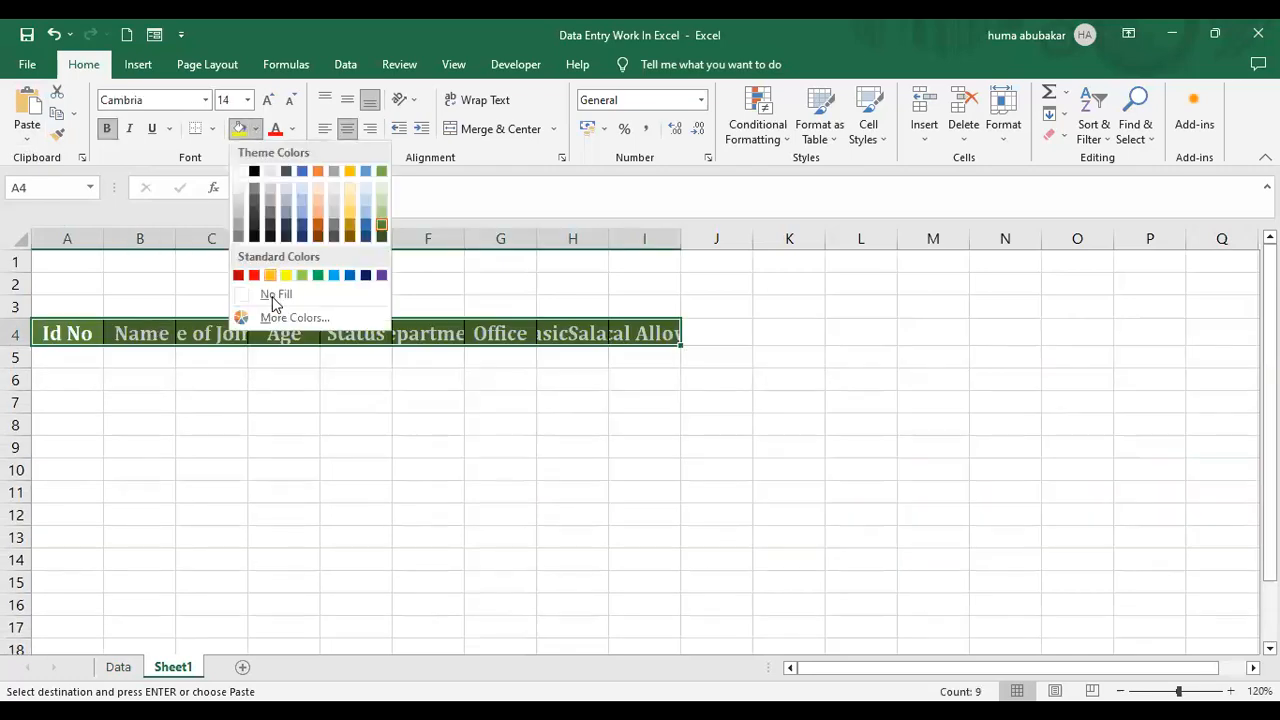
pyautogui.click(275, 296)
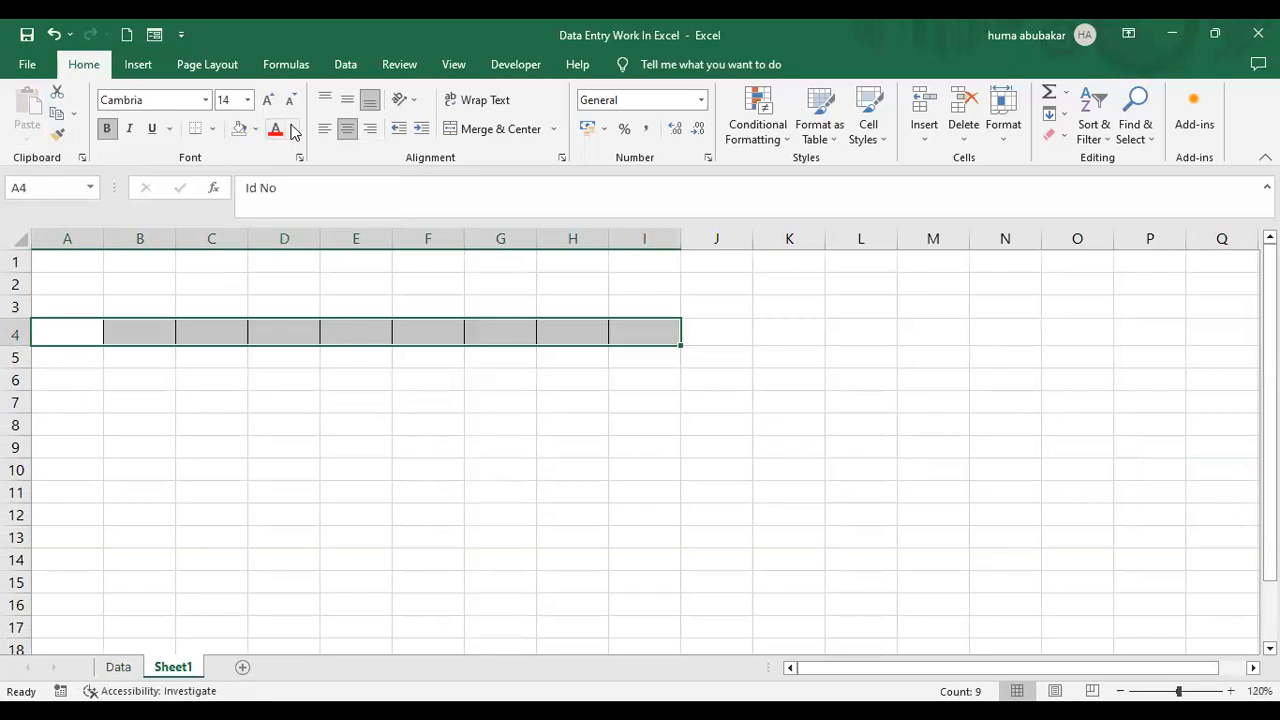
pyautogui.click(293, 131)
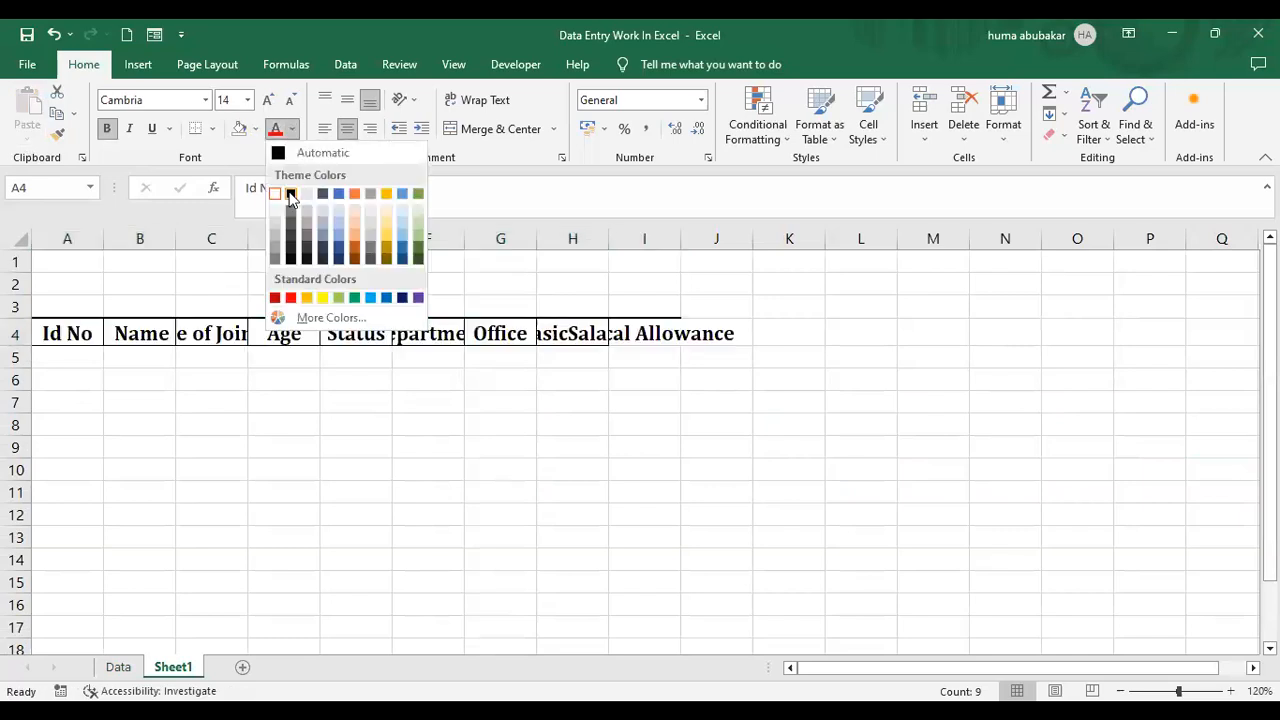
pyautogui.click(290, 195)
pyautogui.click(212, 130)
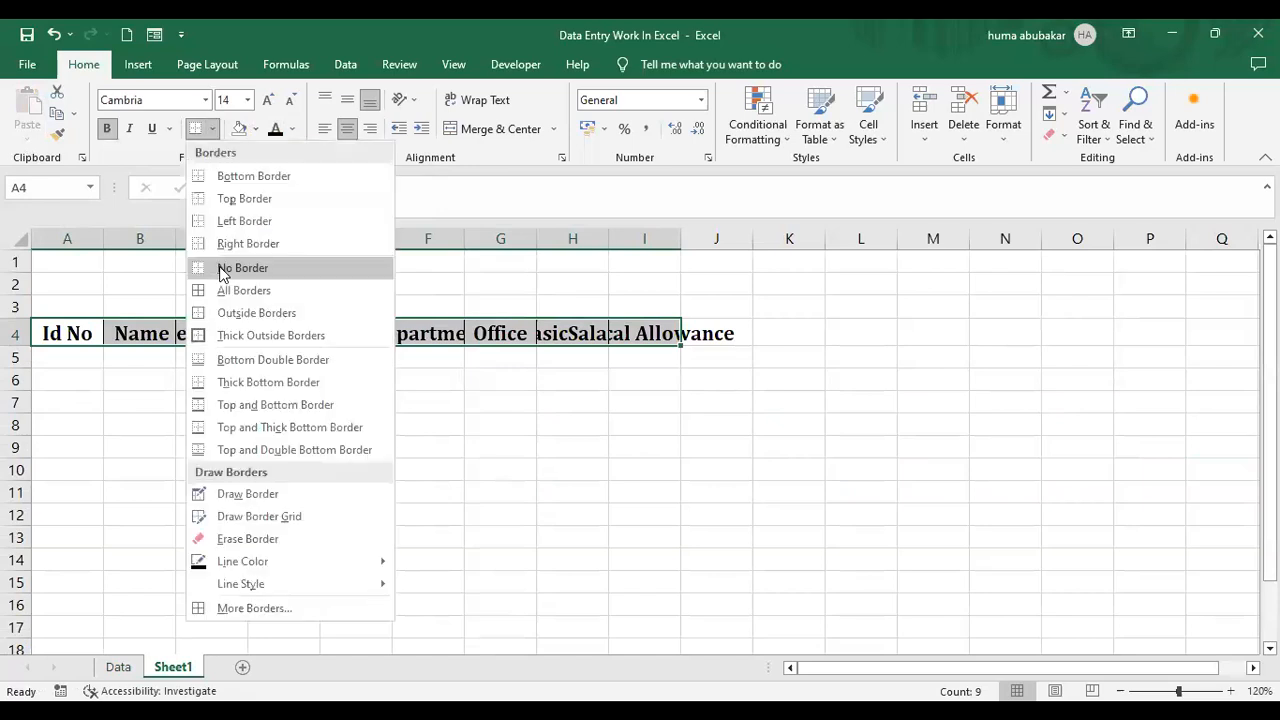
pyautogui.click(220, 268)
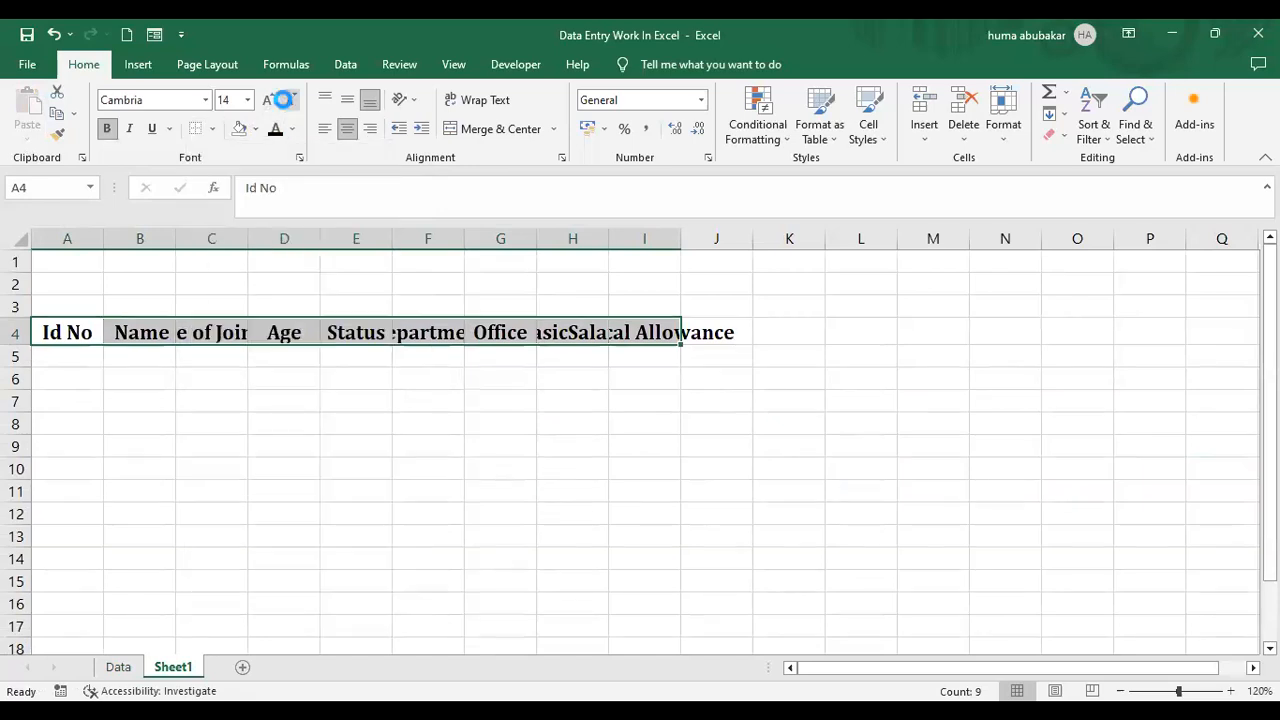
# Reduce the font size of the headers in A4:I4 to 11 and turn off bold
pyautogui.click(286, 101)
pyautogui.click(286, 101)
pyautogui.click(107, 128)
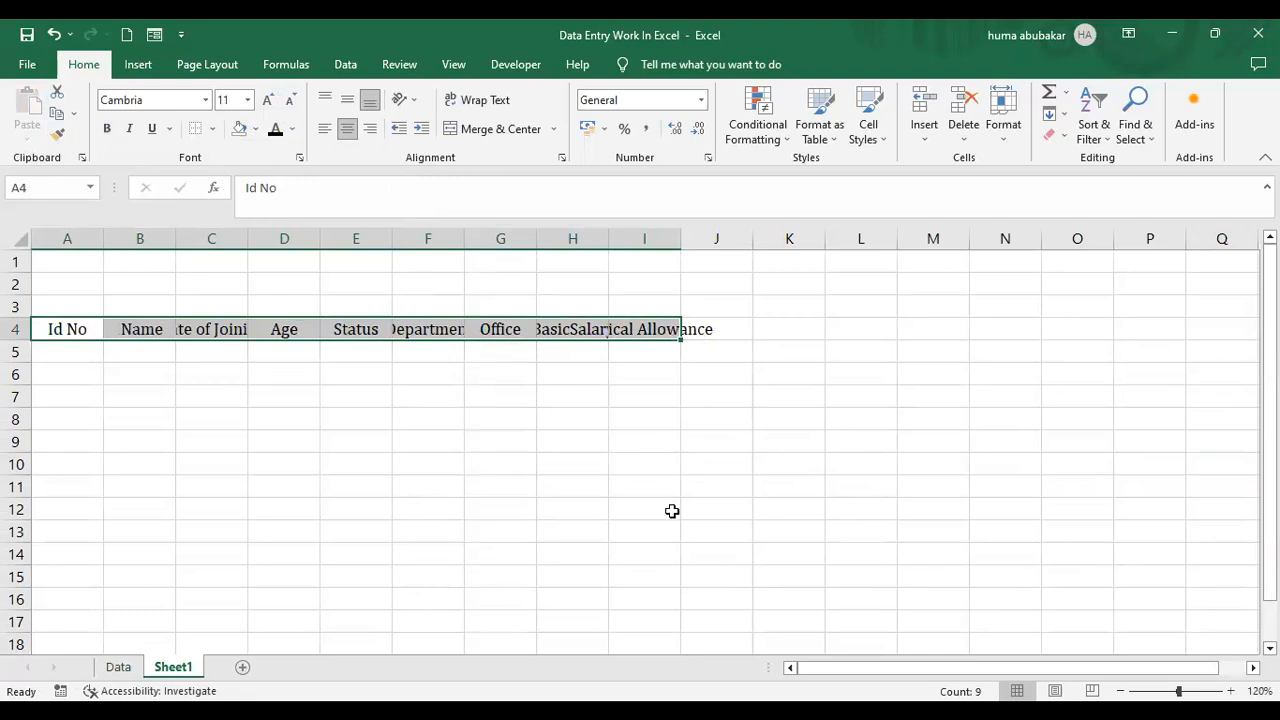
pyautogui.click(672, 511)
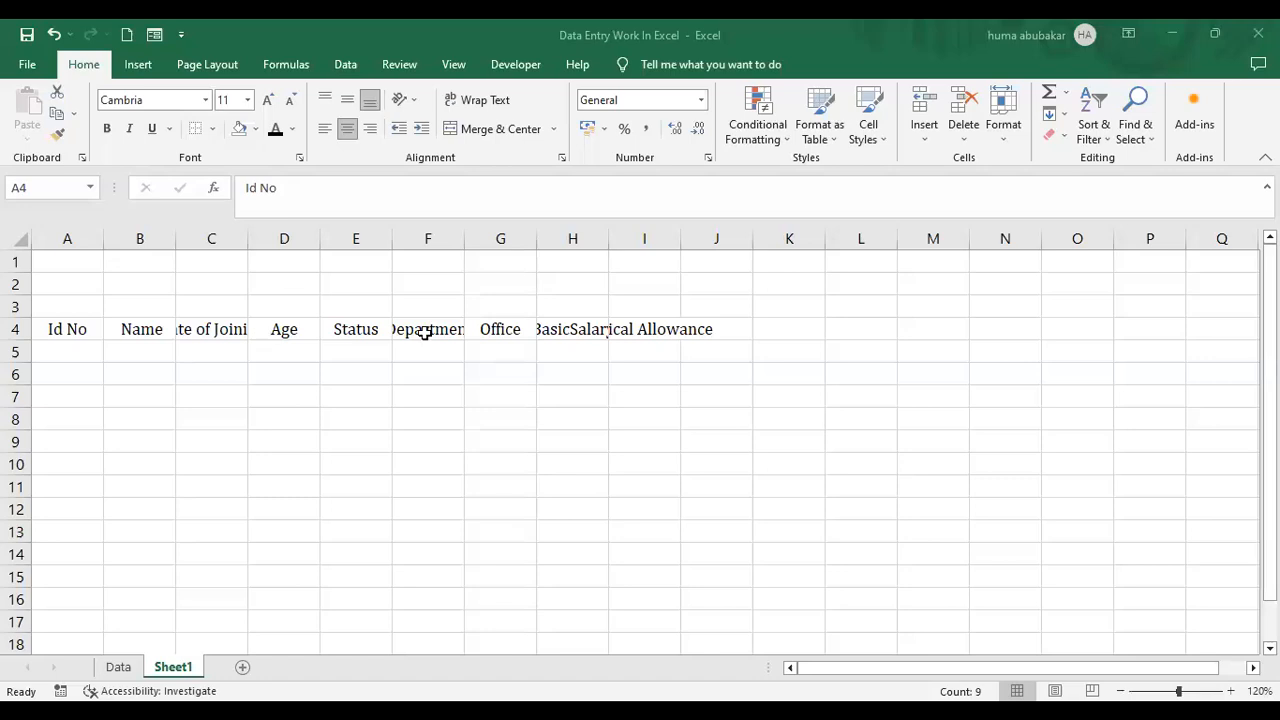
# AutoFit the widths of columns A to I to the header texts in row 4
pyautogui.hotkey('ctrl', 'shift', 'Right')
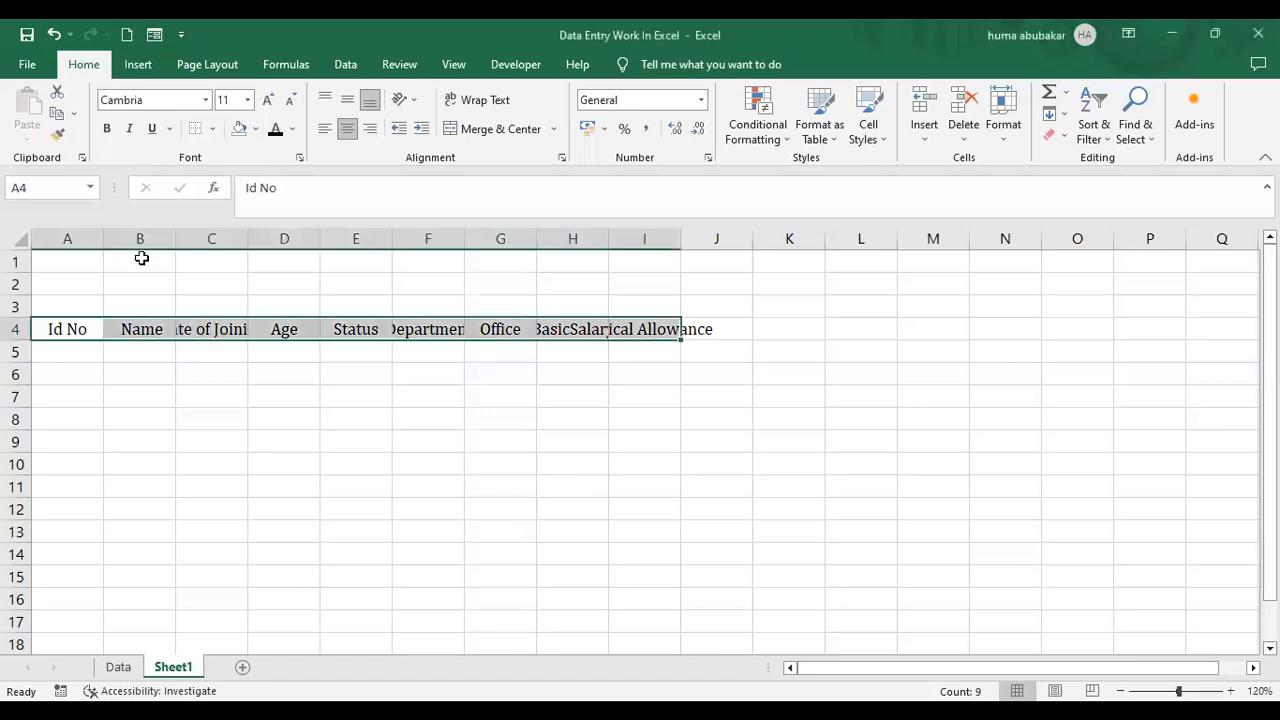
pyautogui.click(937, 144)
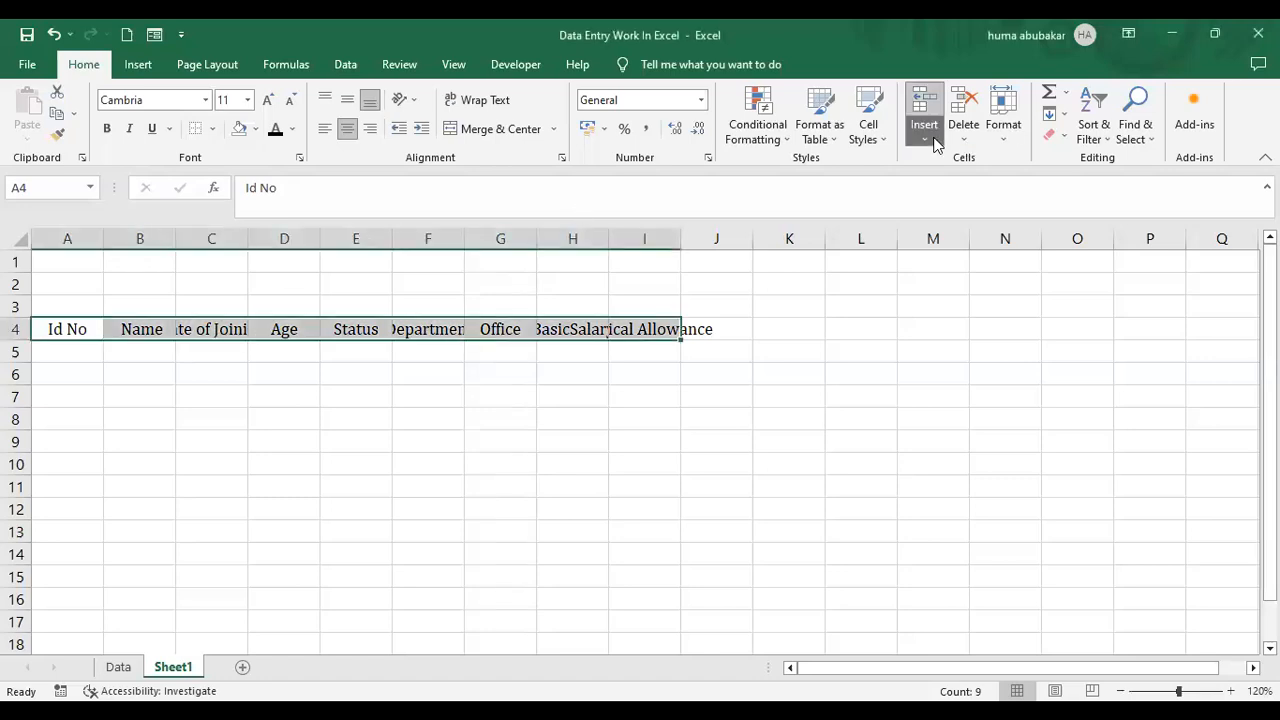
pyautogui.click(1004, 140)
pyautogui.click(1025, 256)
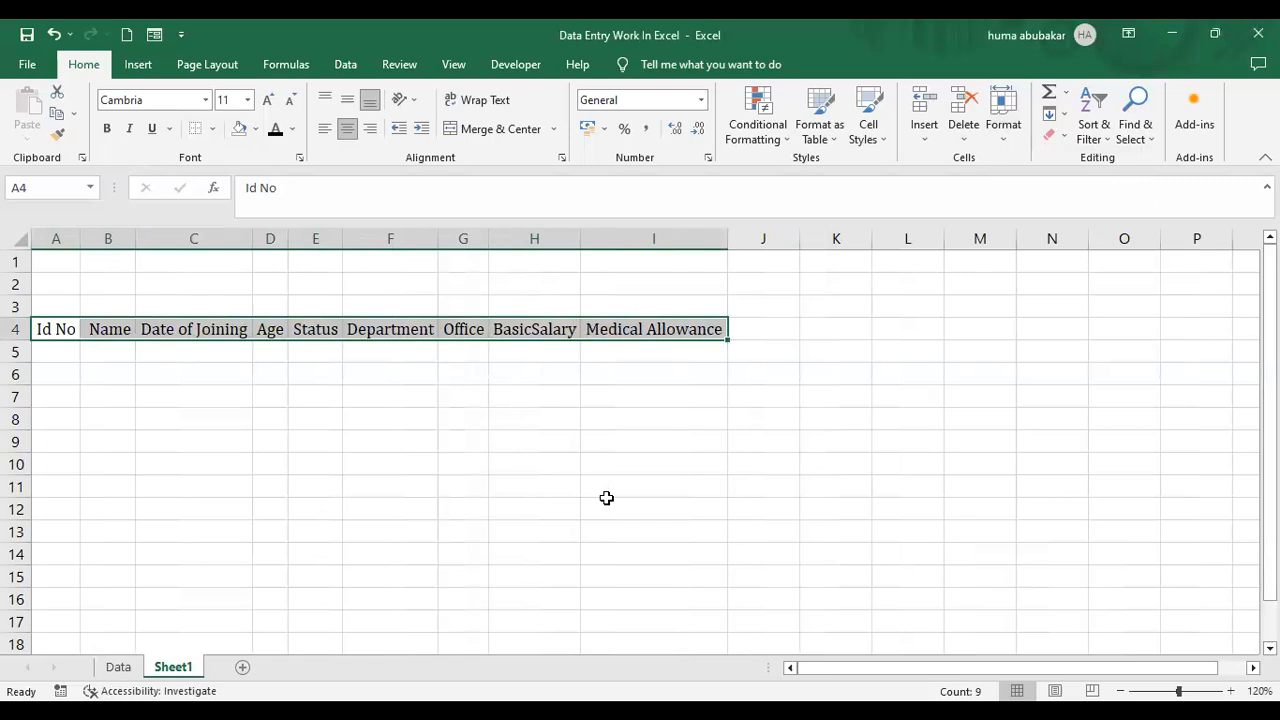
pyautogui.click(606, 498)
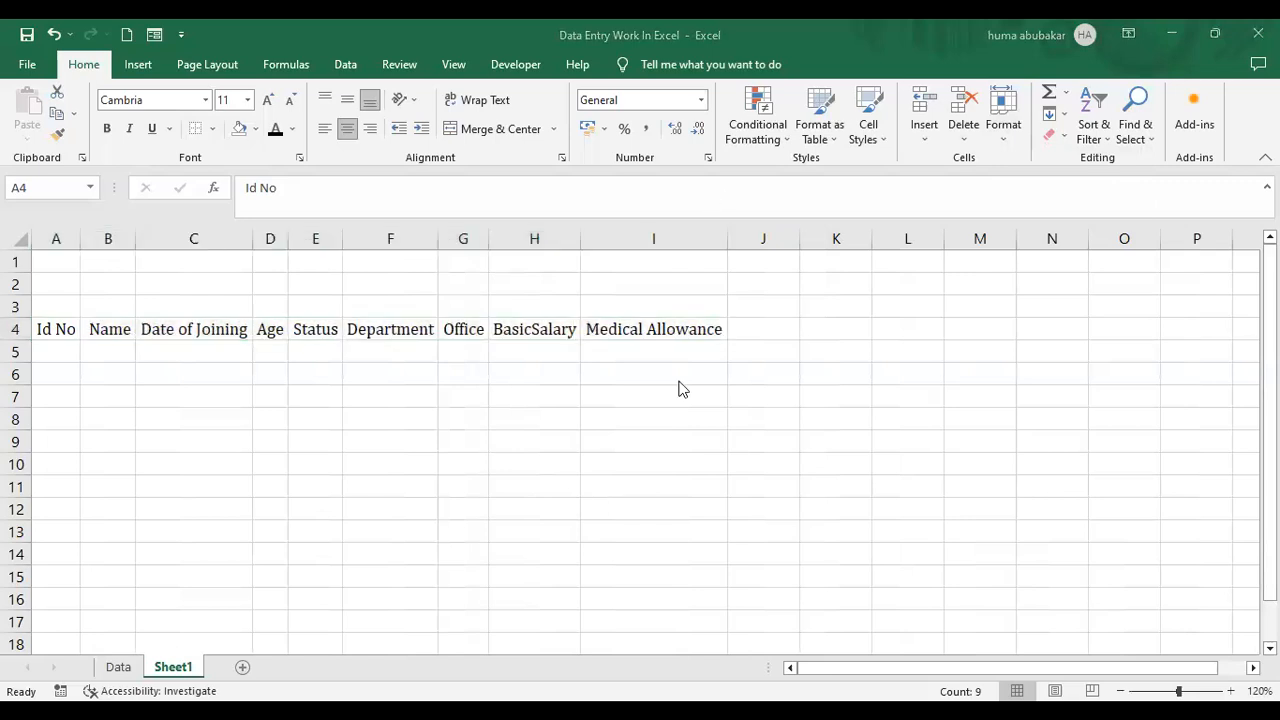
pyautogui.click(636, 400)
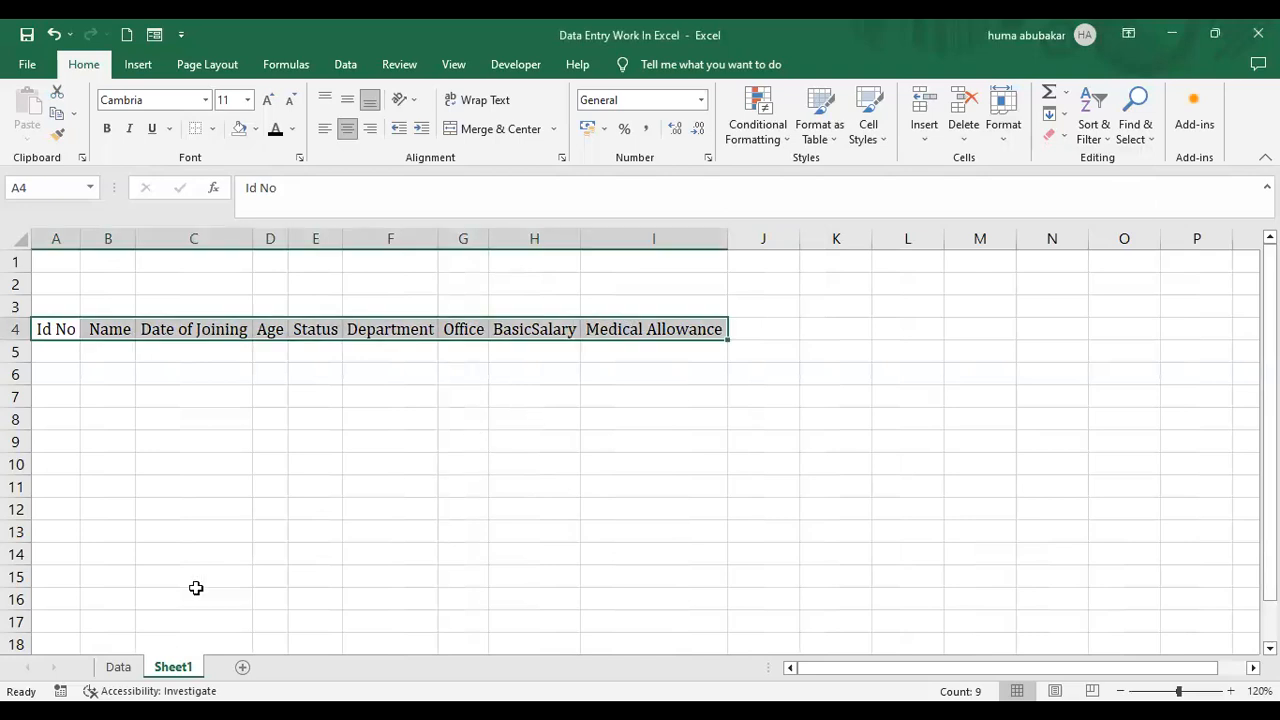
pyautogui.click(130, 670)
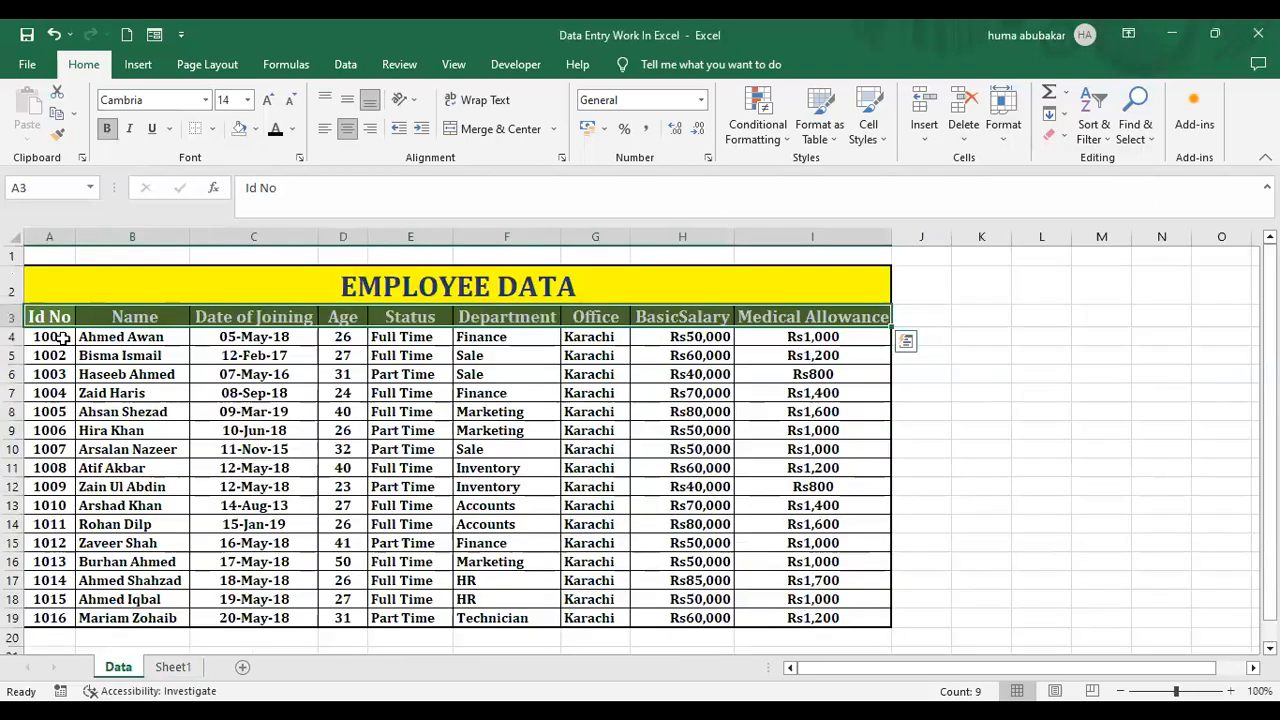
pyautogui.click(62, 338)
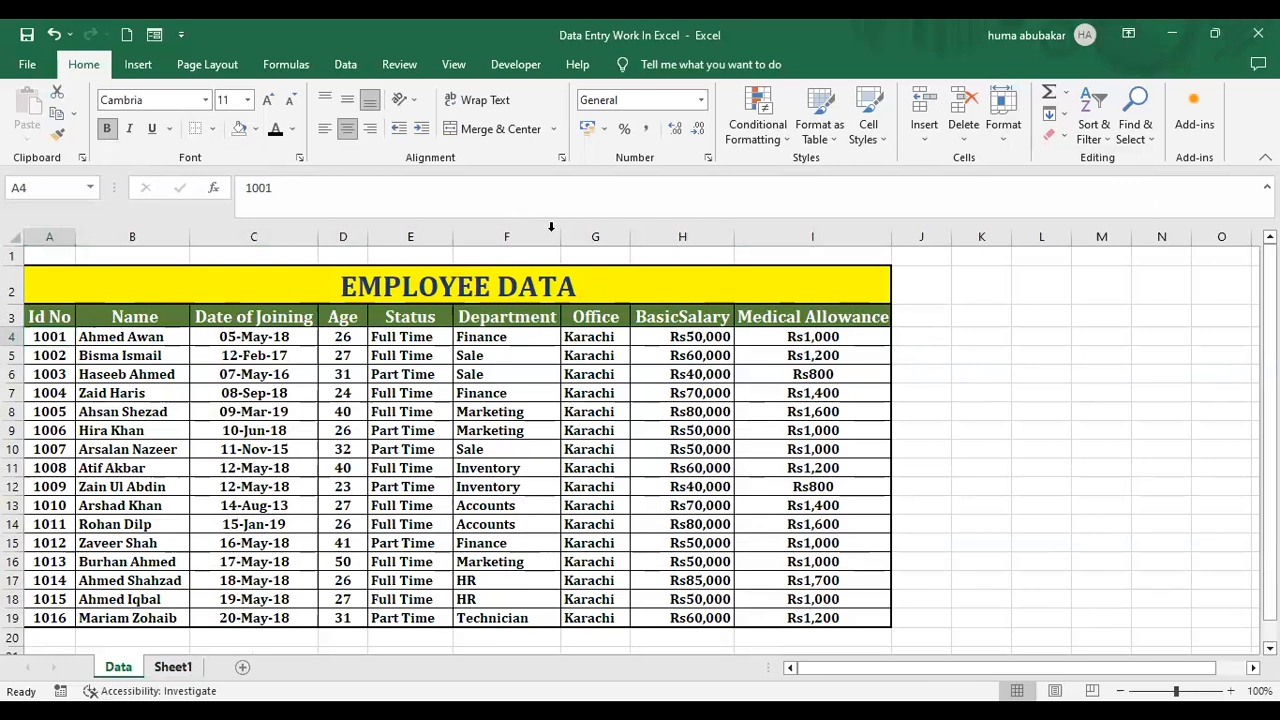
pyautogui.click(172, 667)
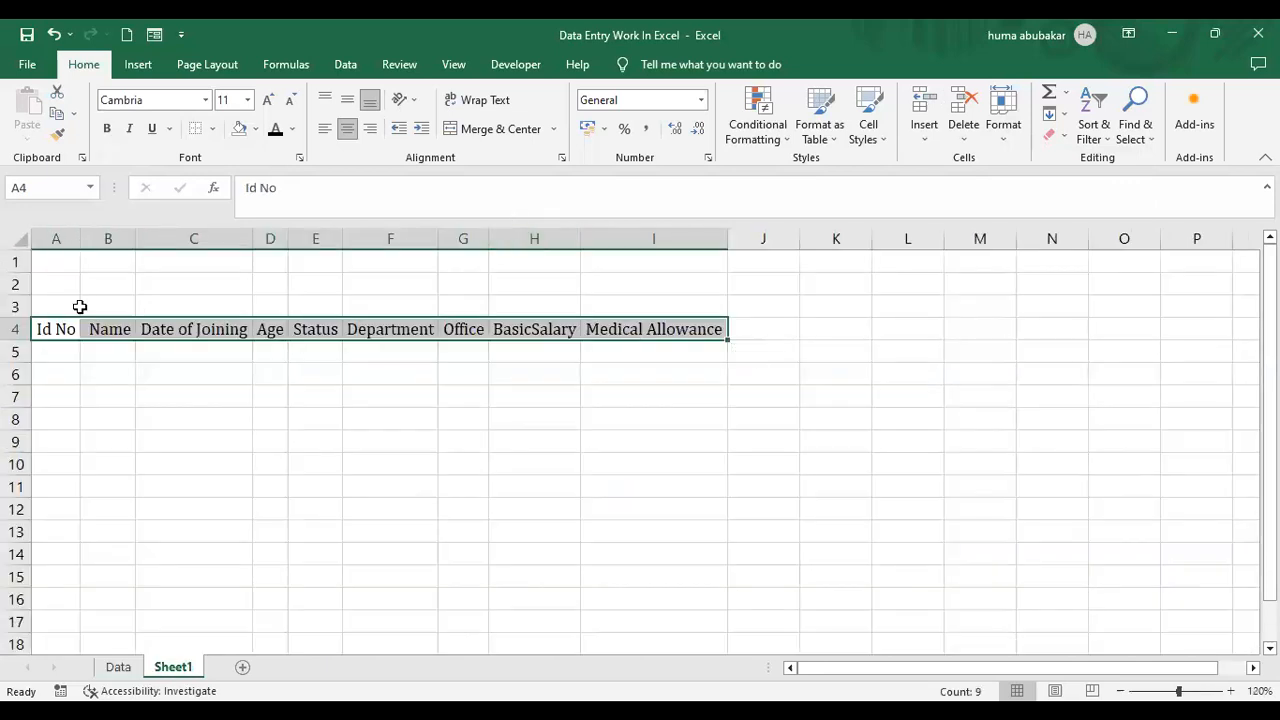
pyautogui.click(59, 352)
pyautogui.write('1001')
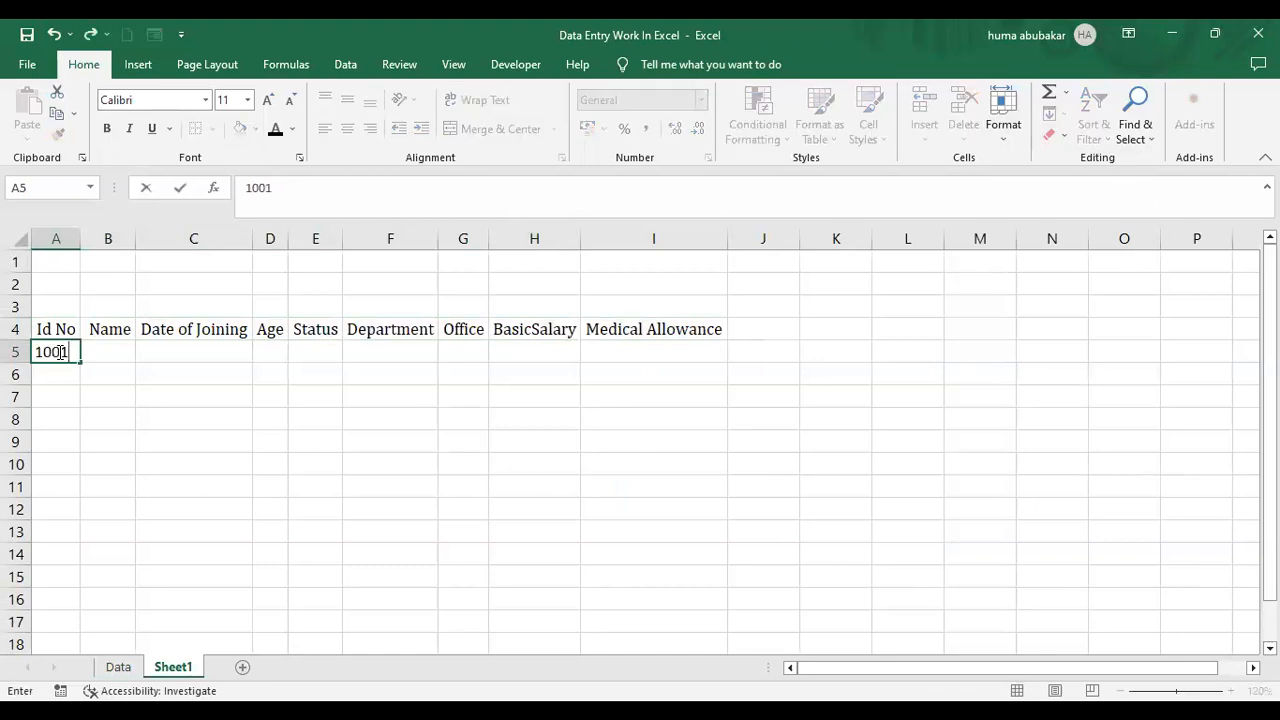
pyautogui.press('Return')
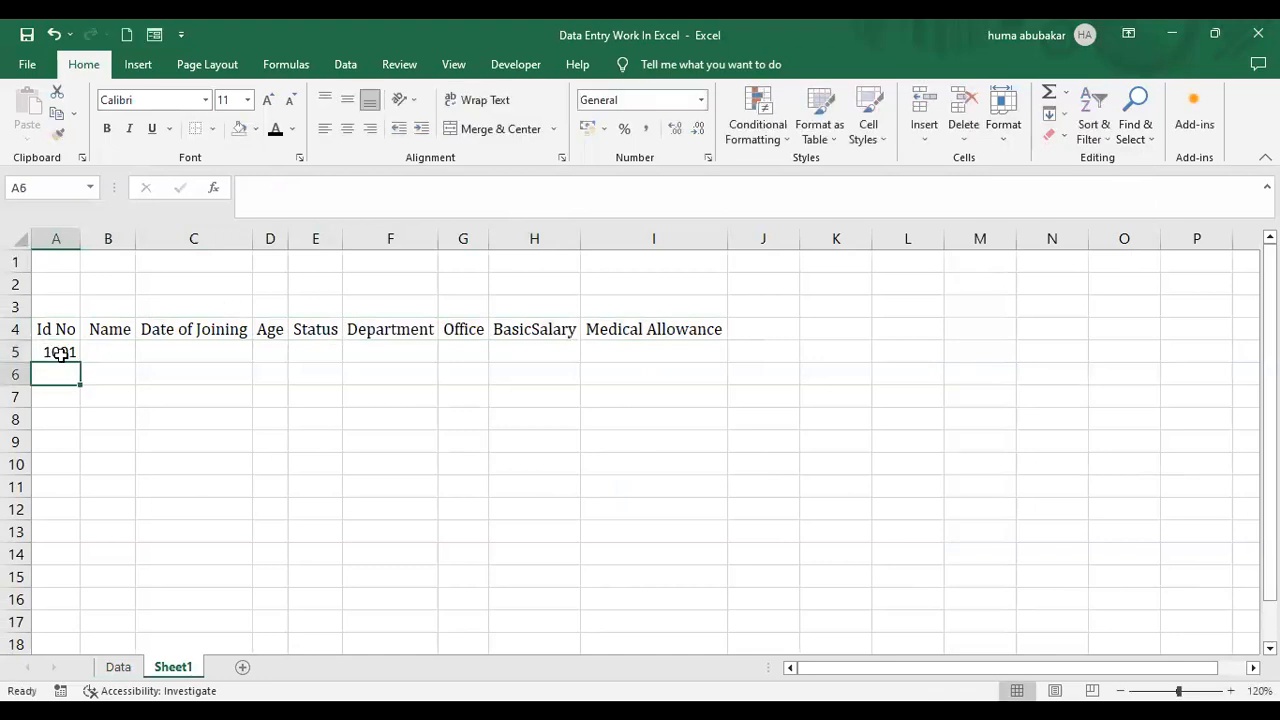
pyautogui.click(62, 351)
pyautogui.press('Delete')
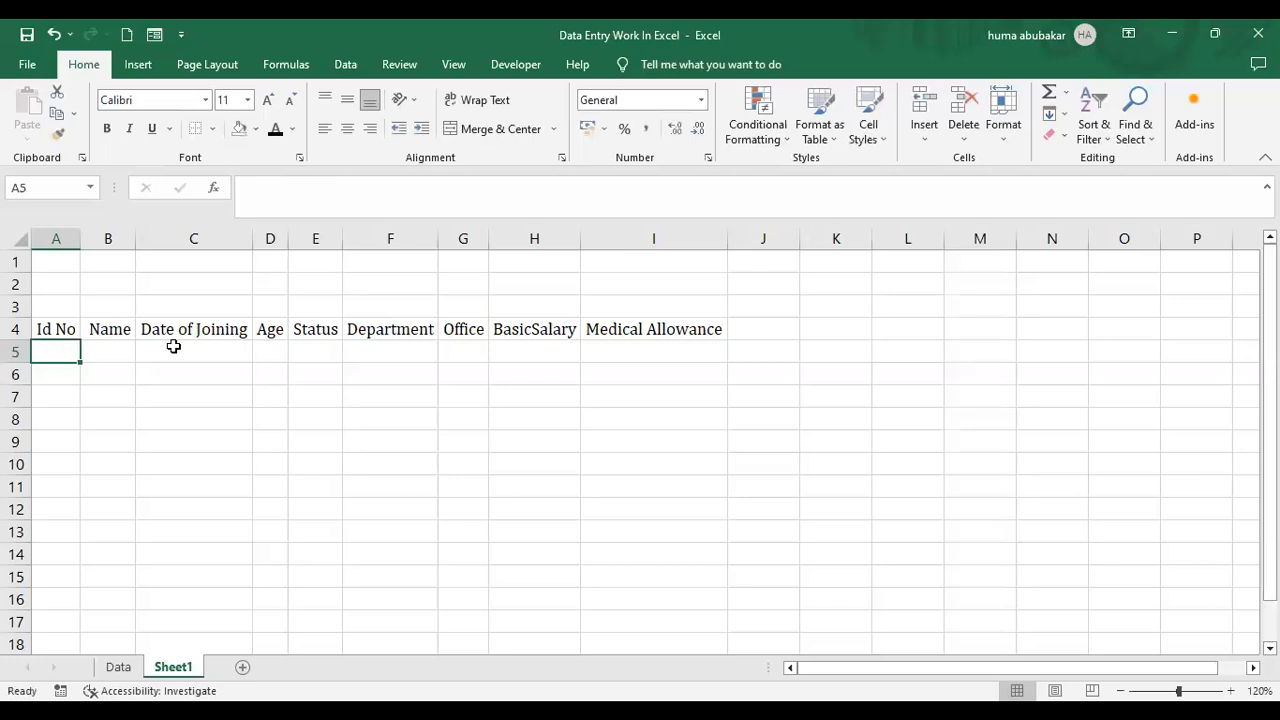
# Enter the numbers 1 to 6 one below the other in cells K5:K10
pyautogui.click(810, 350)
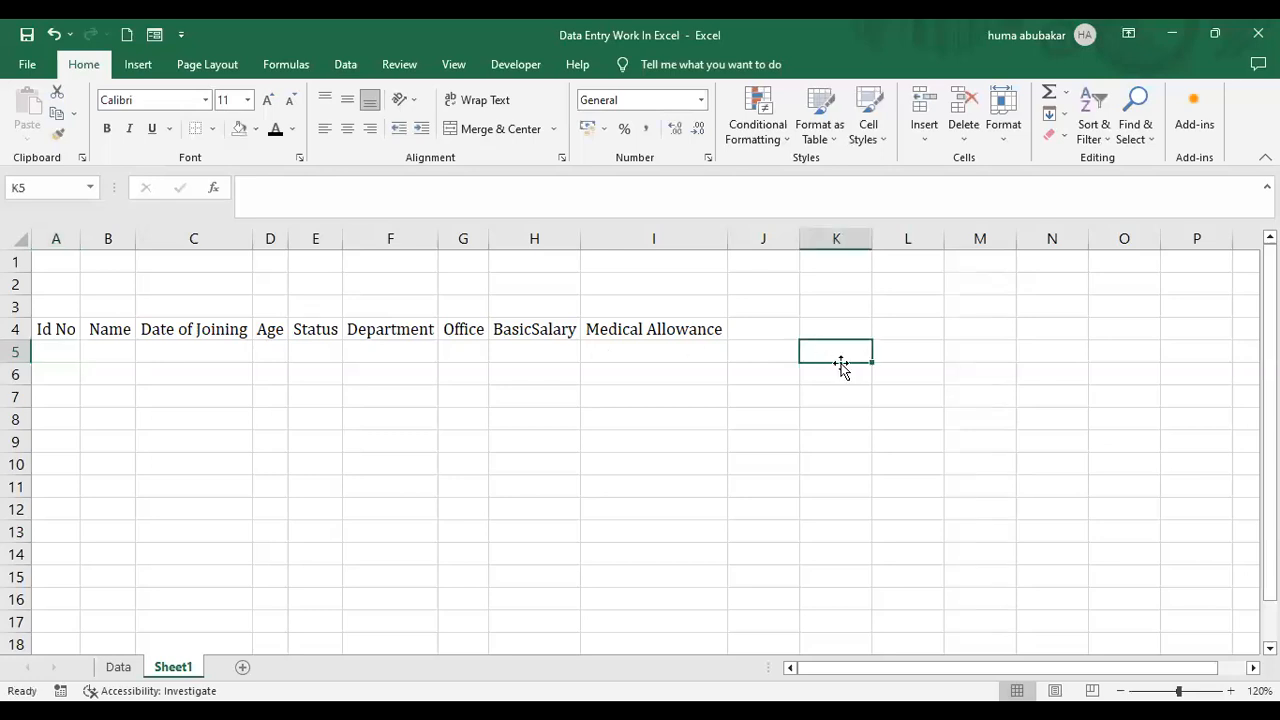
pyautogui.write('1')
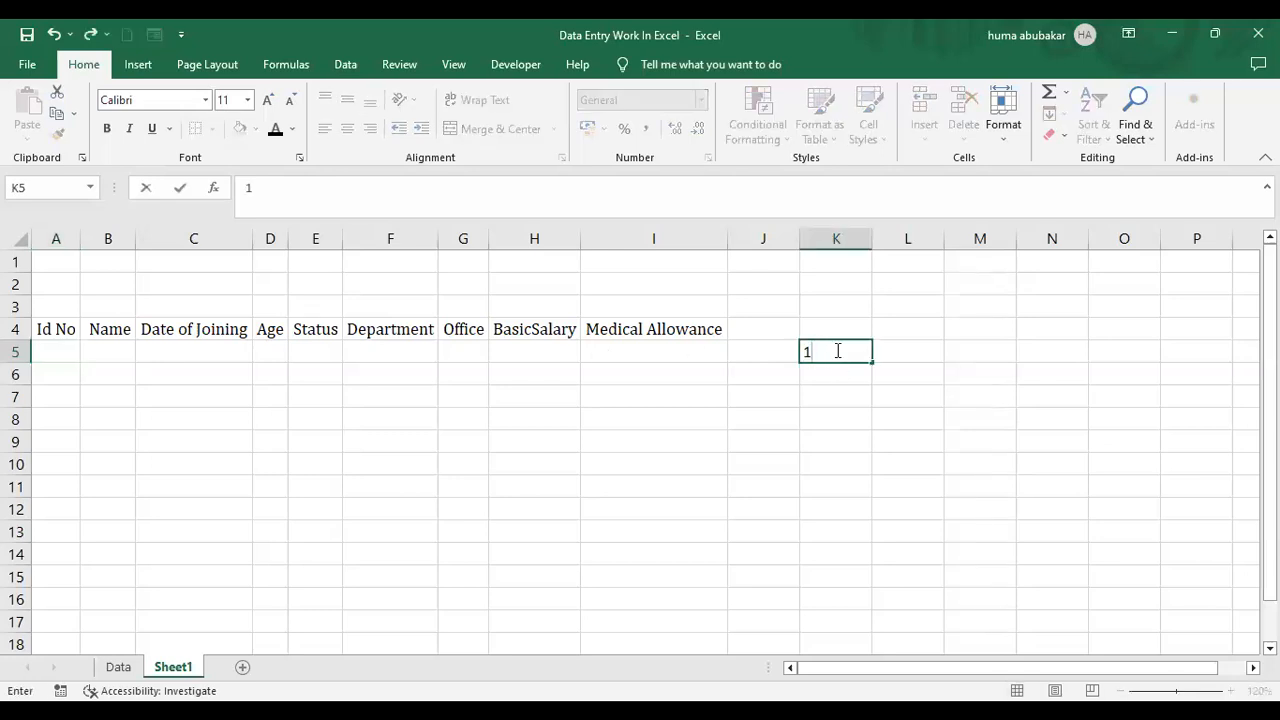
pyautogui.click(779, 513)
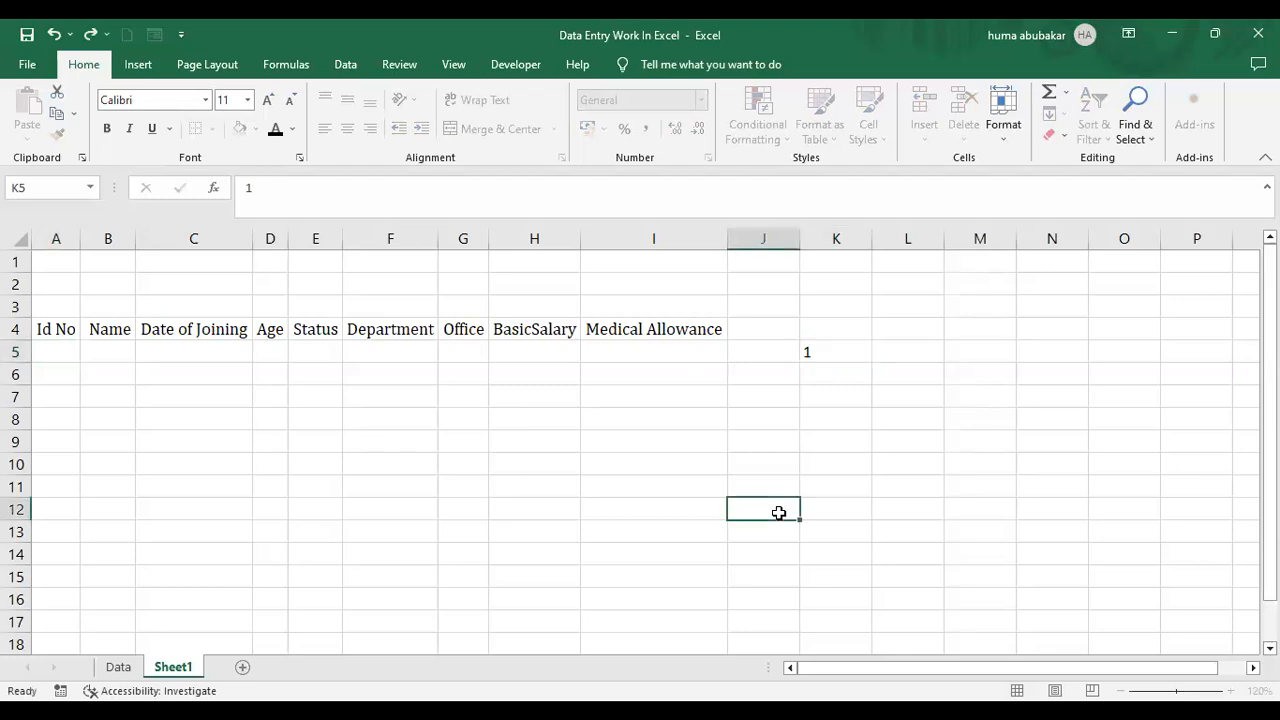
pyautogui.click(848, 358)
pyautogui.moveTo(873, 363)
pyautogui.mouseDown()
pyautogui.moveTo(875, 426)
pyautogui.moveTo(871, 370)
pyautogui.moveTo(855, 368)
pyautogui.mouseUp()
pyautogui.click(854, 368)
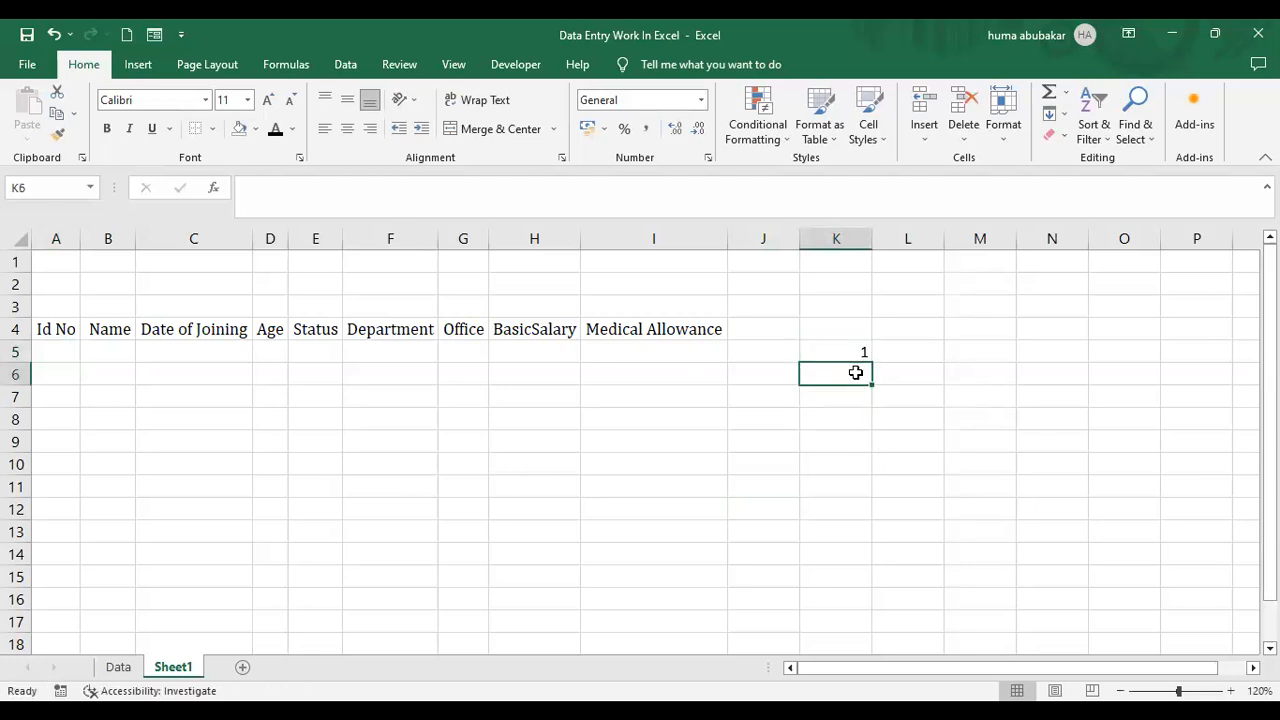
pyautogui.write('2')
pyautogui.press('Return')
pyautogui.write('3')
pyautogui.press('Return')
pyautogui.write('4')
pyautogui.press('Return')
pyautogui.write('5')
pyautogui.press('Return')
pyautogui.write('6')
pyautogui.press('Return')
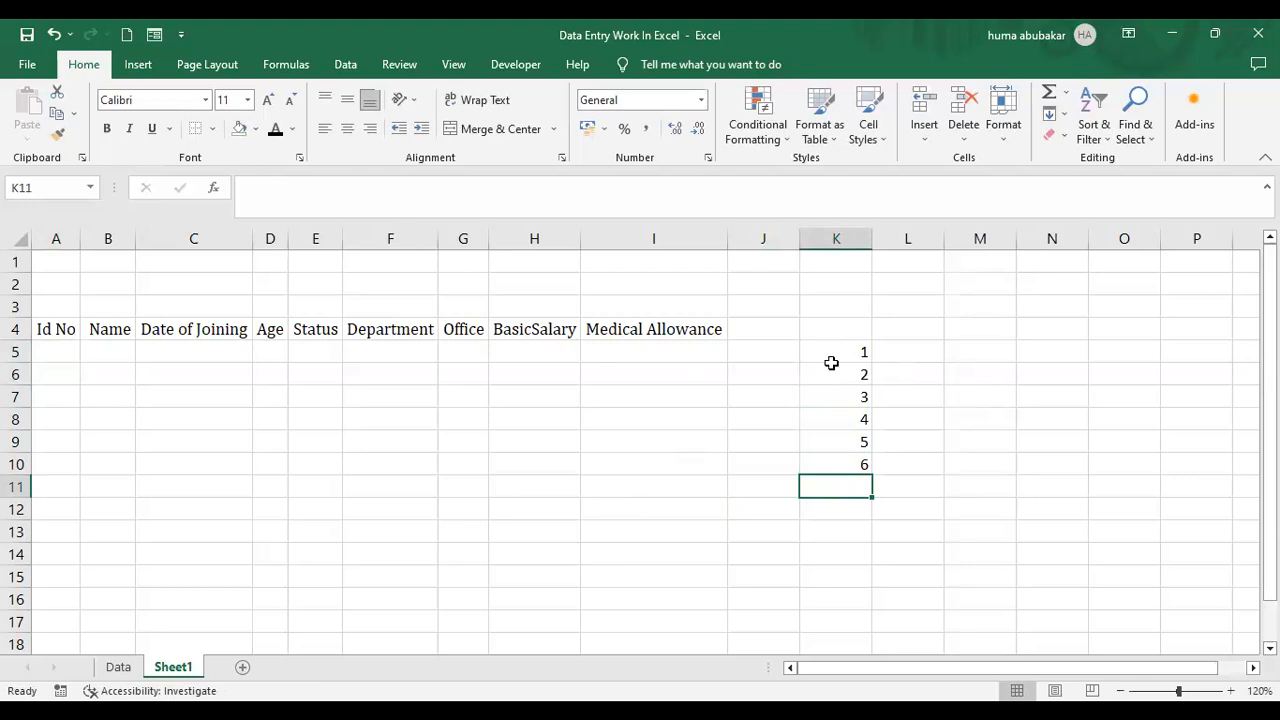
# Clear the practice numbers from cells K5:K10
pyautogui.moveTo(837, 349); pyautogui.dragTo(837, 398)
pyautogui.moveTo(840, 447); pyautogui.dragTo(843, 464)
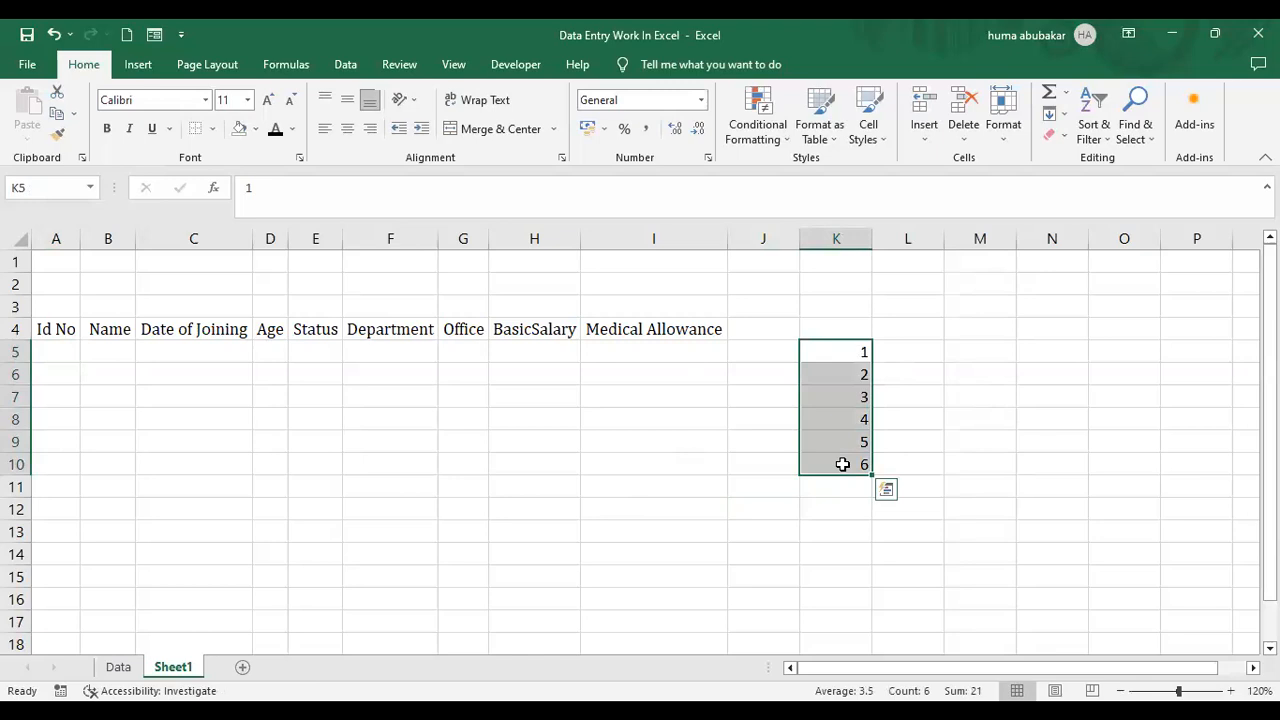
pyautogui.press('Delete')
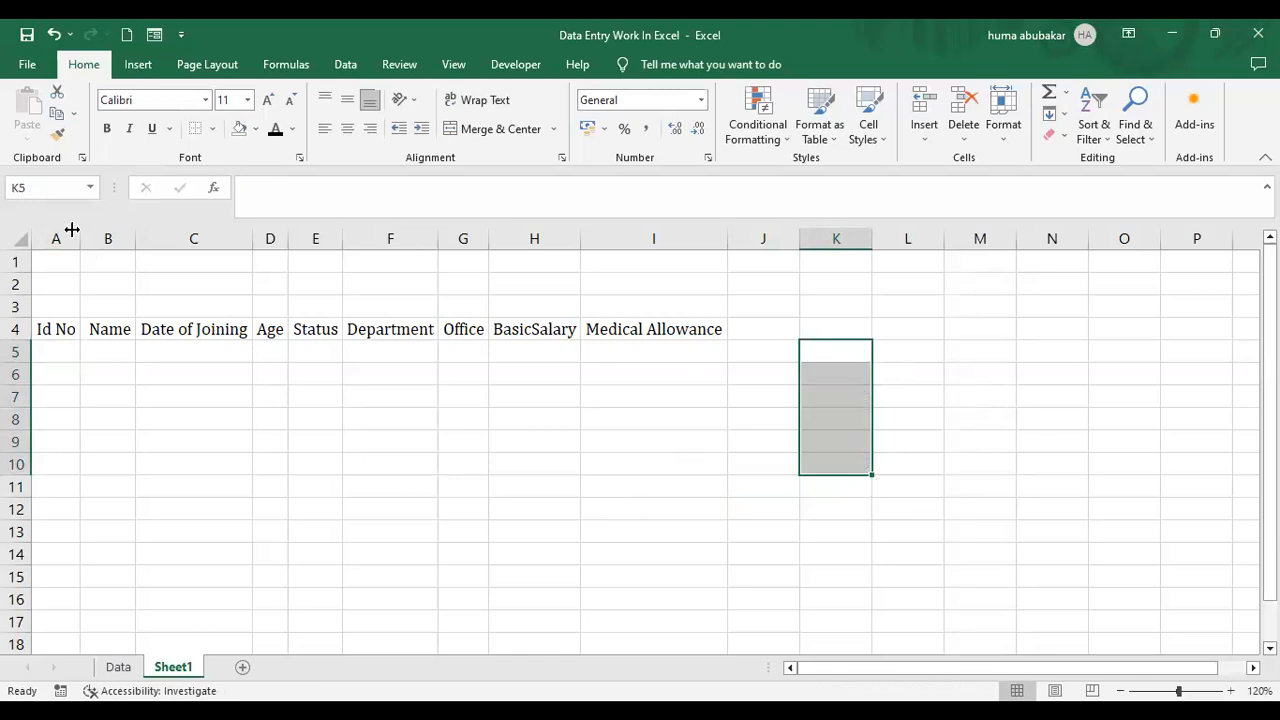
# Enter 1 in A5 under Id No and fill the column down to A20 as a number series up to 16
pyautogui.click(87, 350)
pyautogui.write('1')
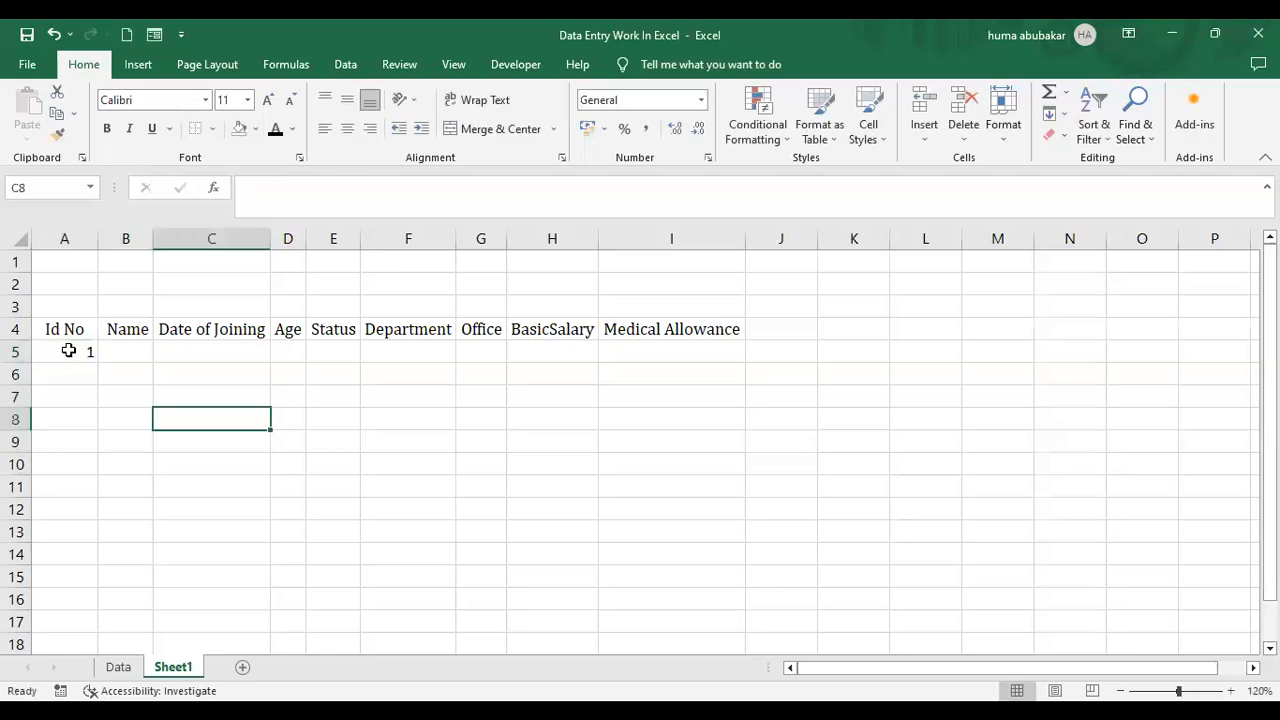
pyautogui.click(68, 350)
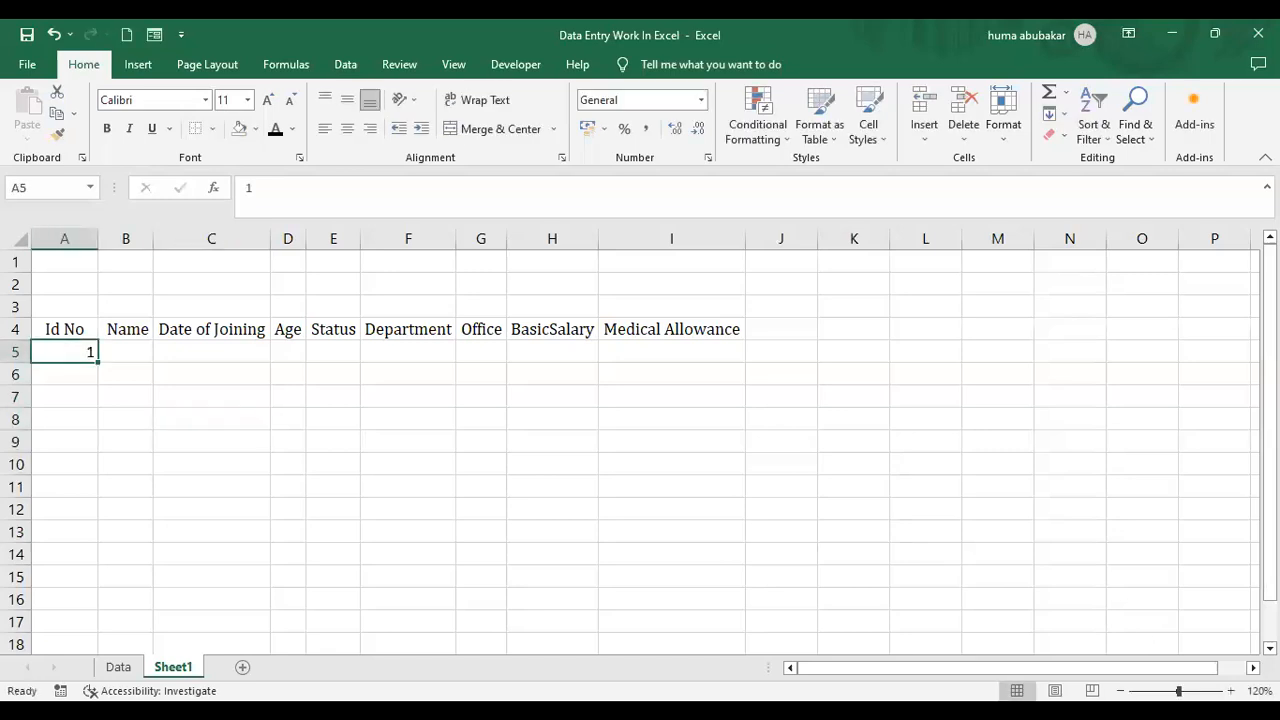
pyautogui.click(1230, 691)
pyautogui.click(1230, 691)
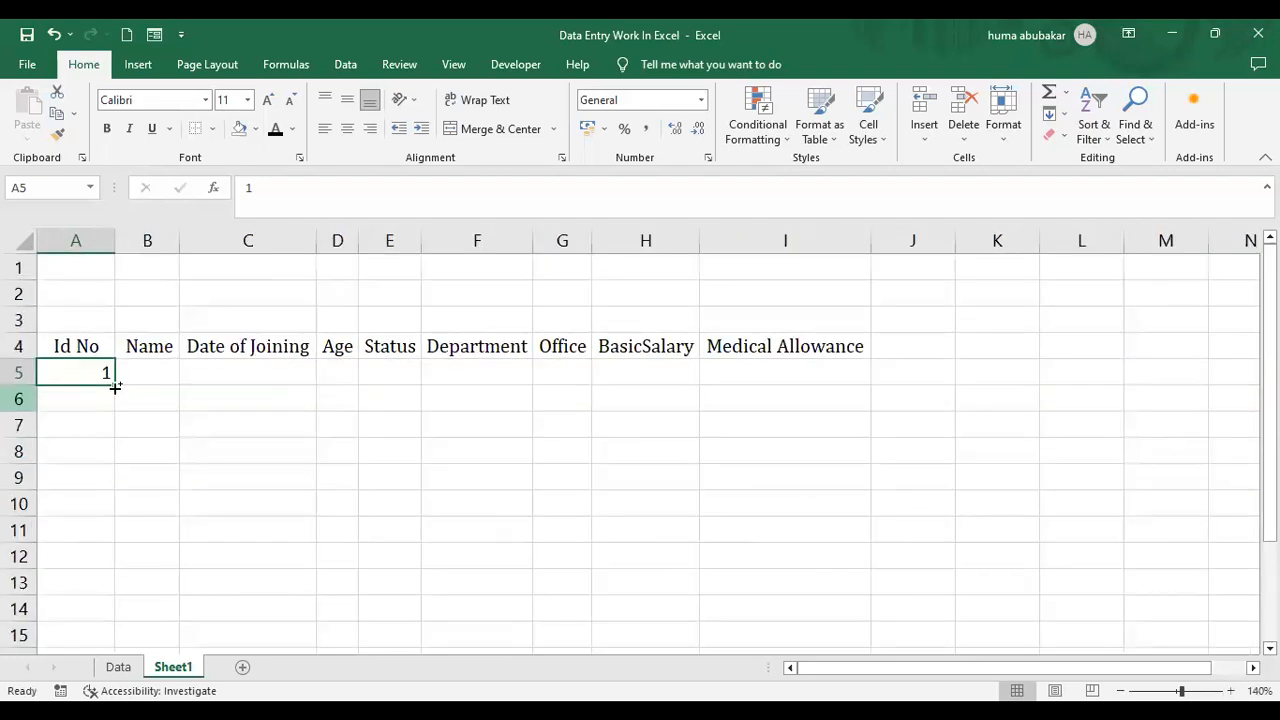
pyautogui.moveTo(115, 387); pyautogui.dragTo(112, 615)
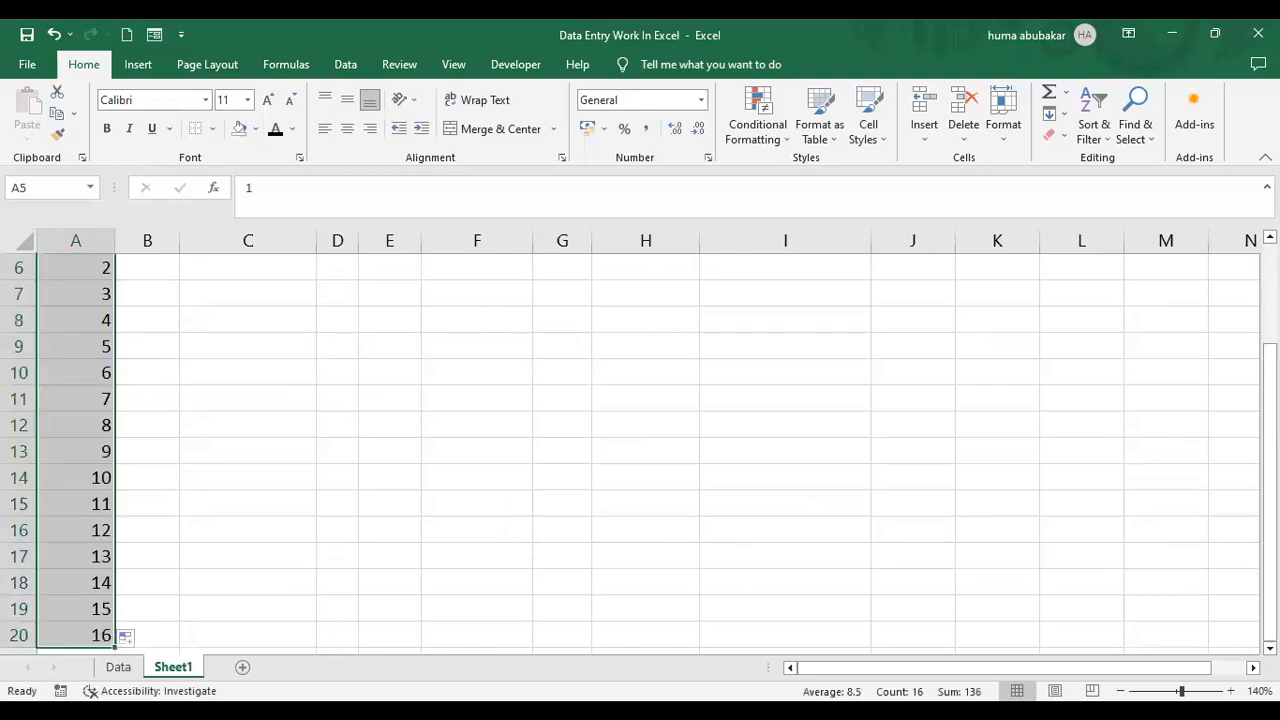
# Widen column B under the Name header slightly
pyautogui.moveTo(1270, 398); pyautogui.dragTo(1270, 356)
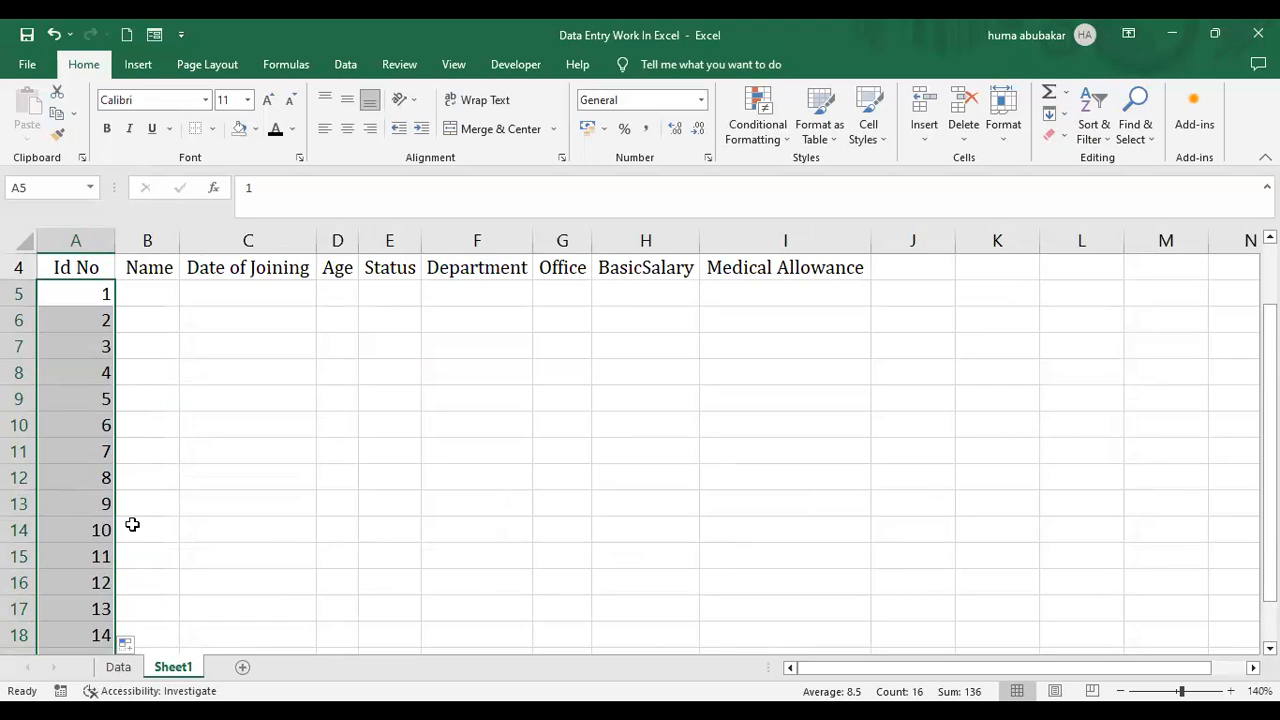
pyautogui.moveTo(179, 242); pyautogui.dragTo(204, 244)
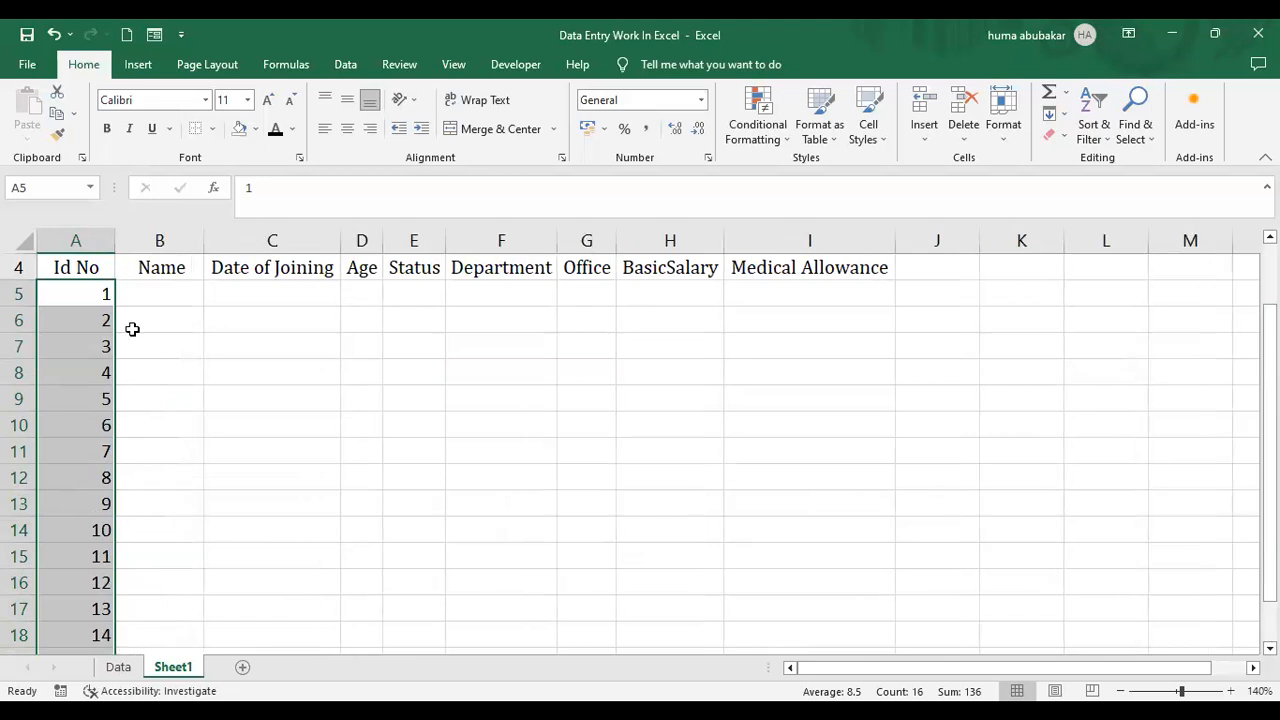
pyautogui.click(137, 370)
pyautogui.moveTo(75, 293); pyautogui.dragTo(86, 651)
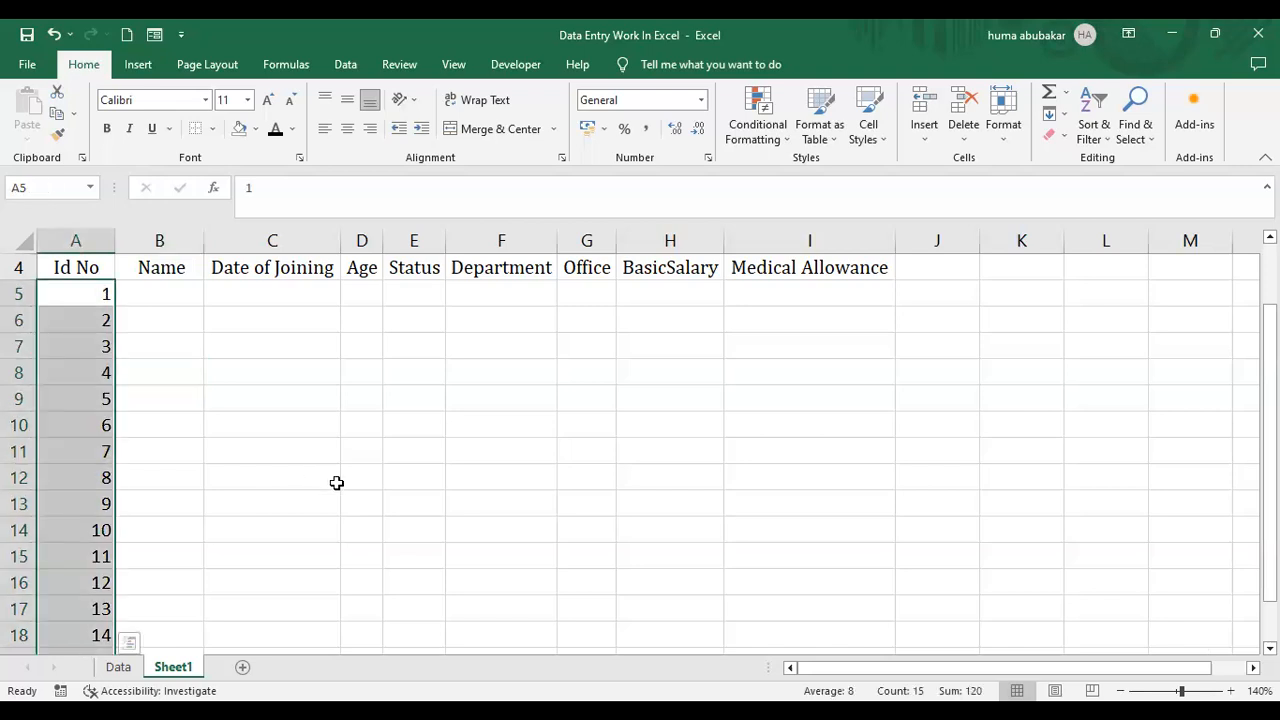
pyautogui.click(300, 478)
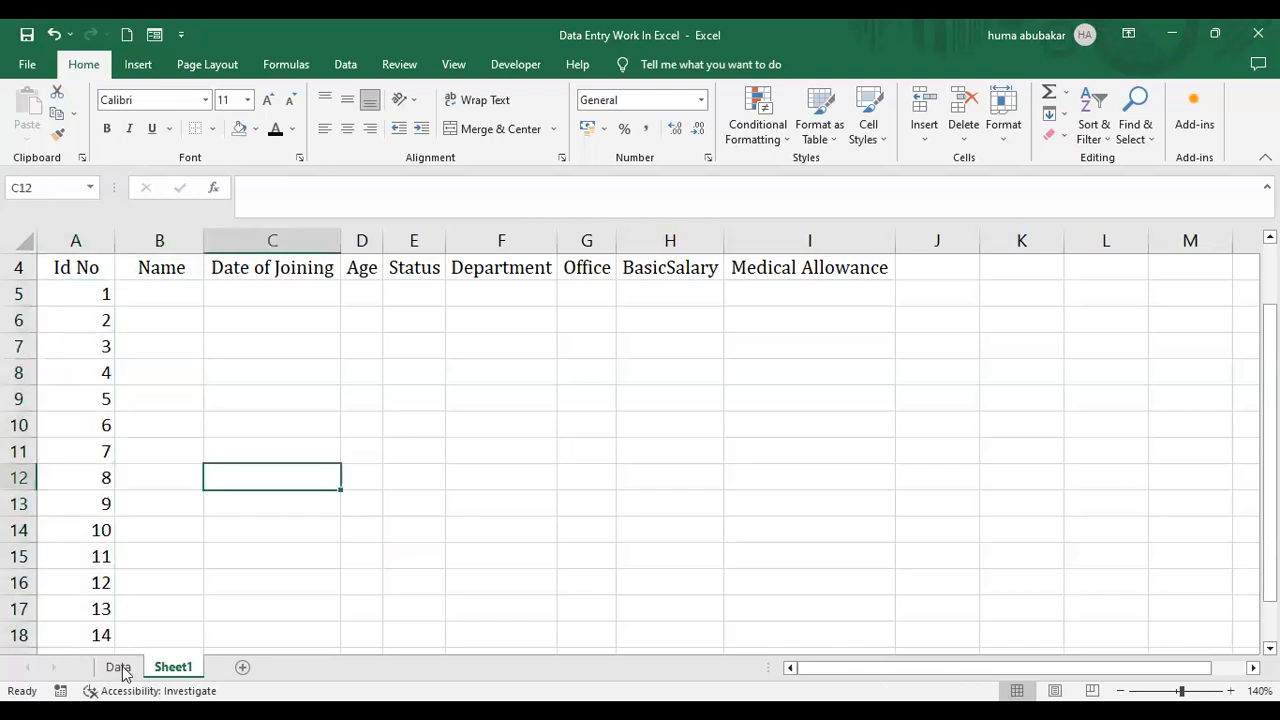
# Check the Id numbers on the Data sheet, enter 1001 in K5 of Sheet1 and fill the series down to K14
pyautogui.click(120, 667)
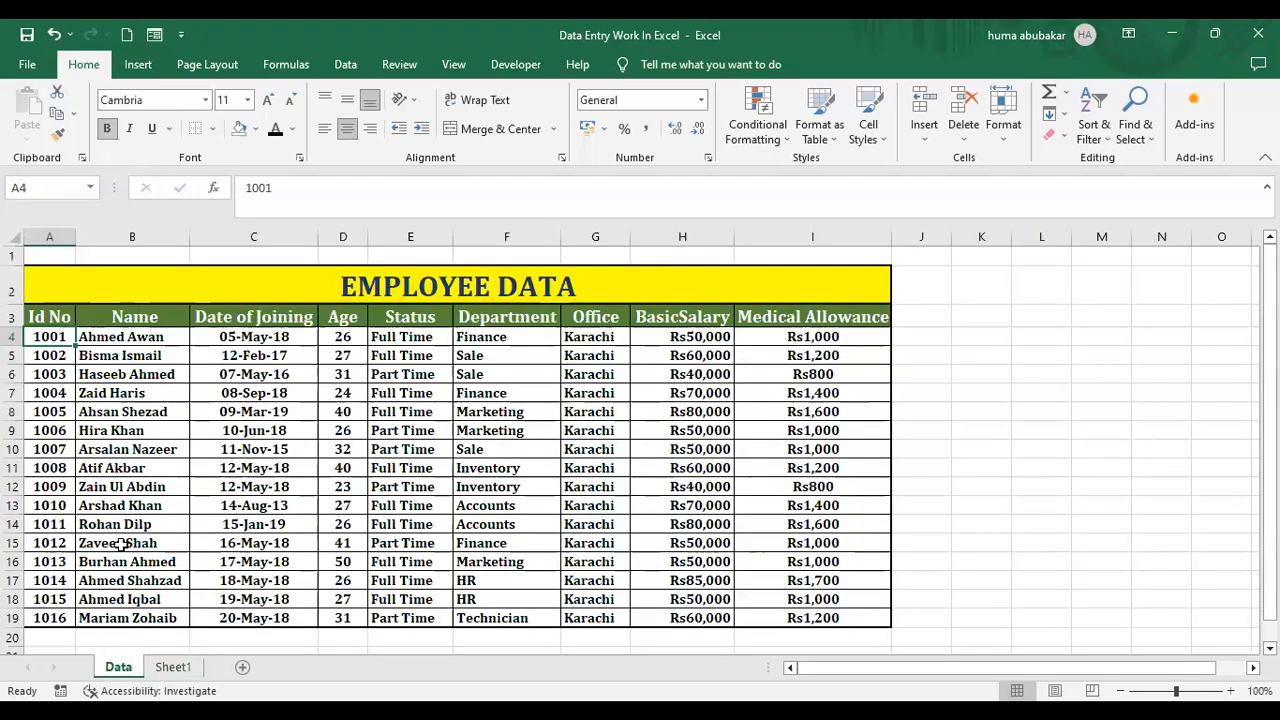
pyautogui.click(174, 667)
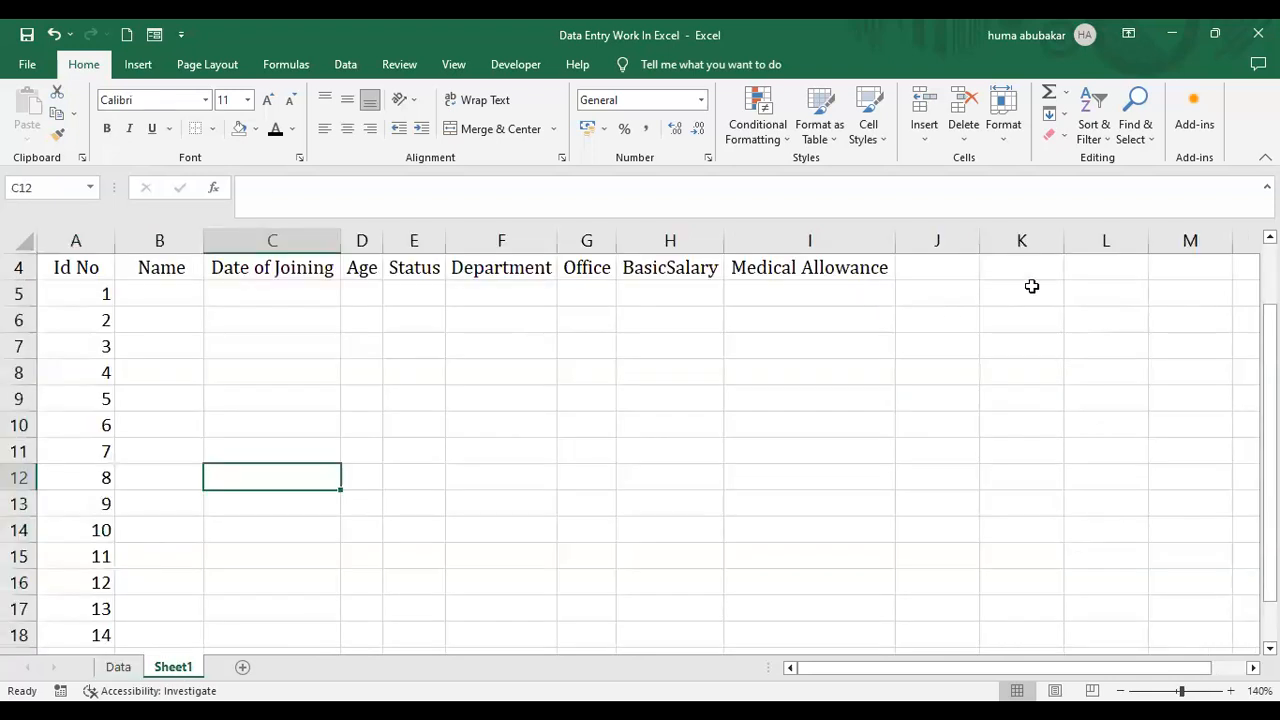
pyautogui.click(1032, 288)
pyautogui.write('1001')
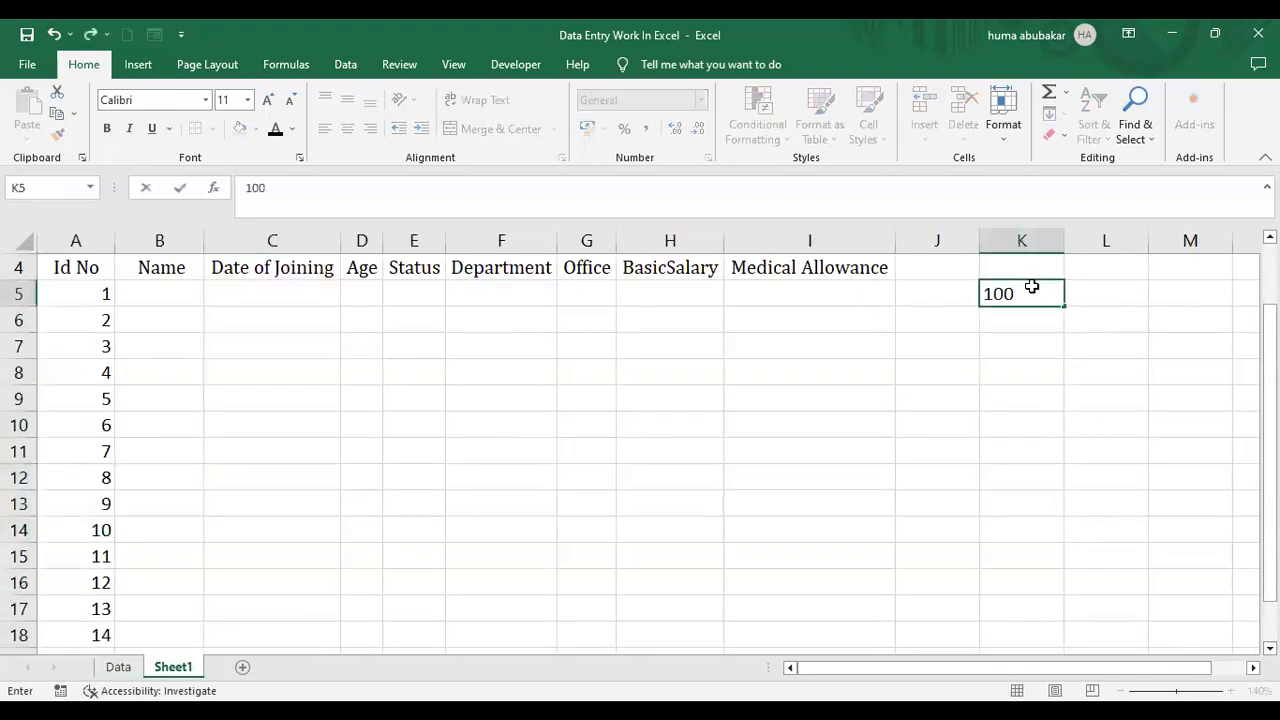
pyautogui.press('Return')
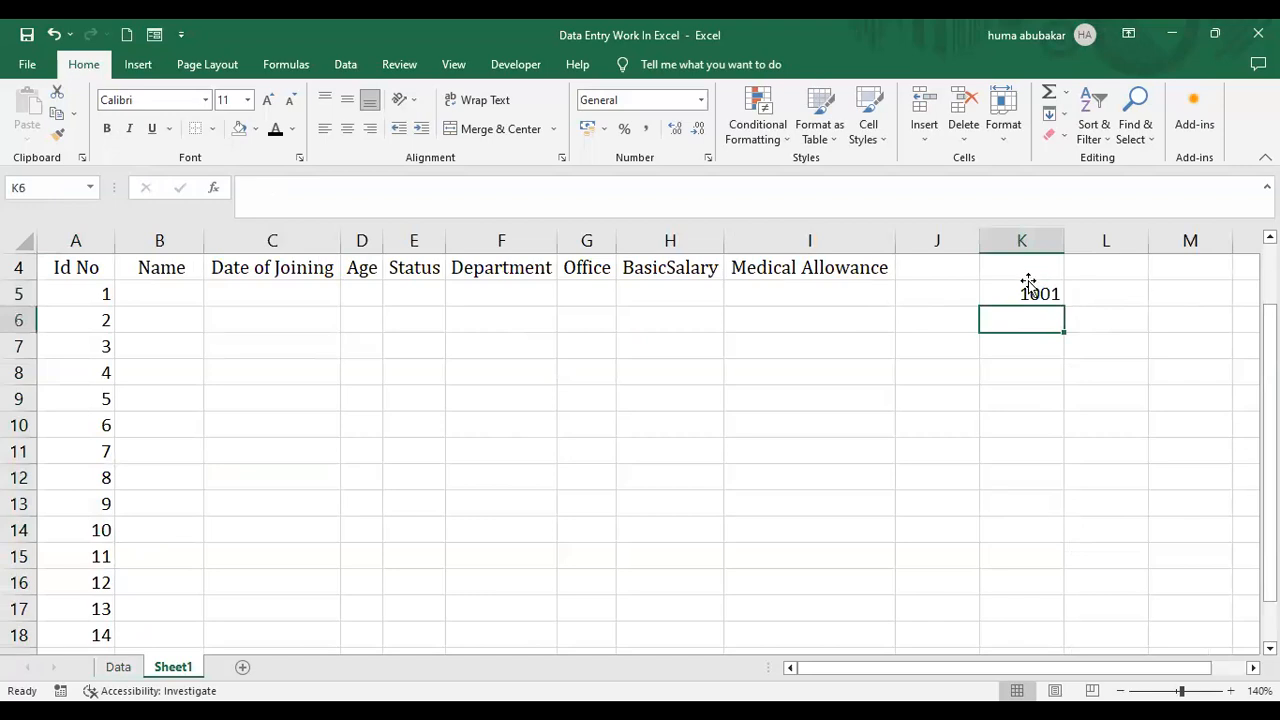
pyautogui.click(1033, 288)
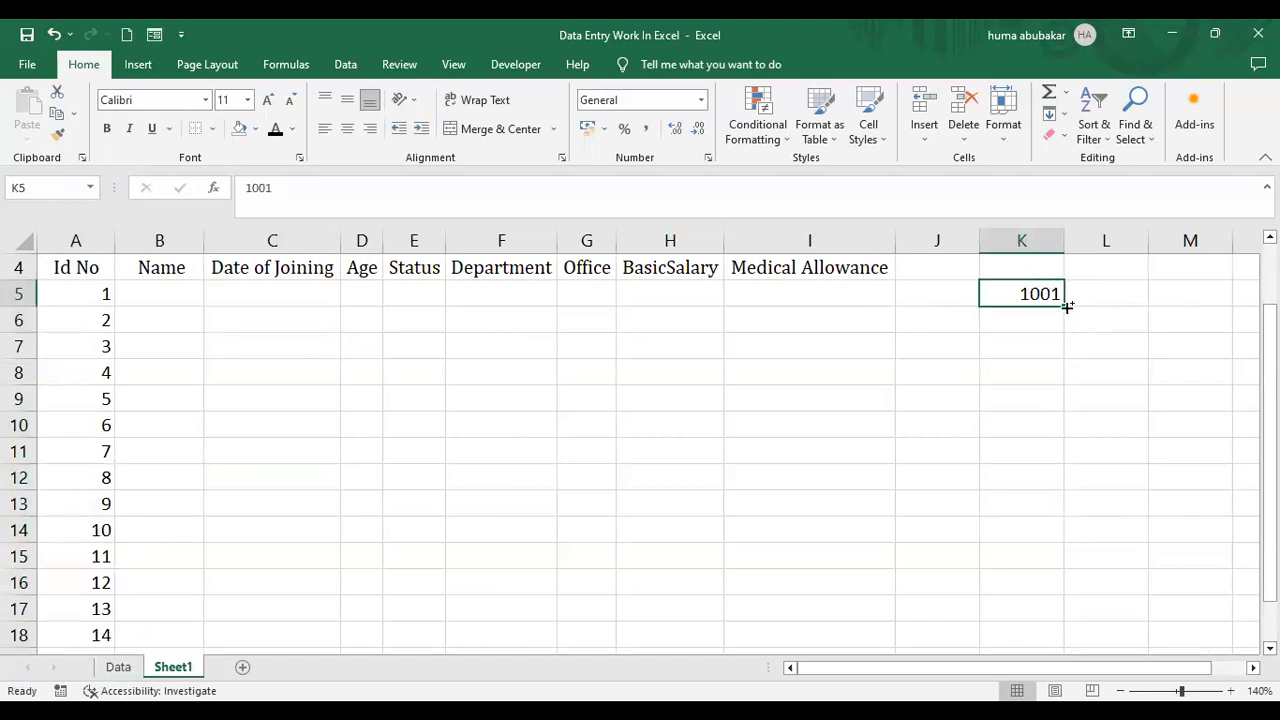
pyautogui.moveTo(1067, 307); pyautogui.dragTo(1067, 538)
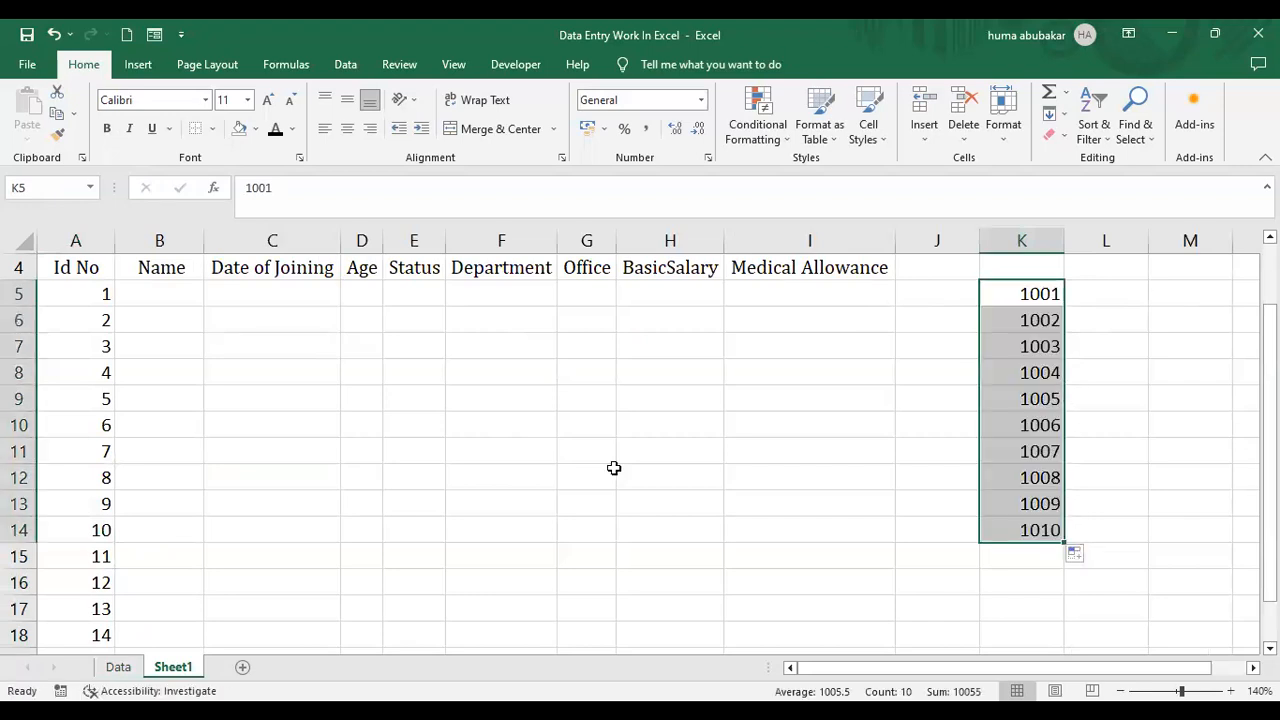
# Enter 1001 in H6, fill it down to H14 and change the fill option to Fill Series
pyautogui.click(692, 321)
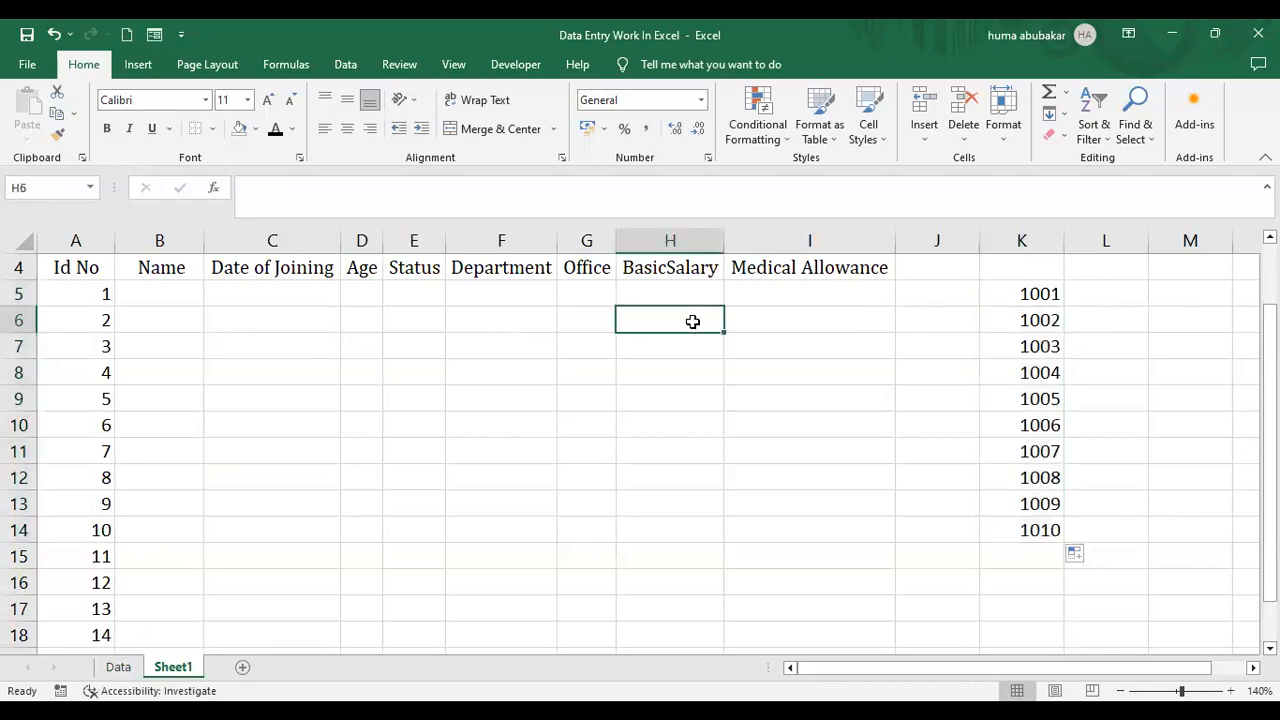
pyautogui.write('1001')
pyautogui.click(711, 377)
pyautogui.click(698, 321)
pyautogui.moveTo(727, 334); pyautogui.dragTo(718, 523)
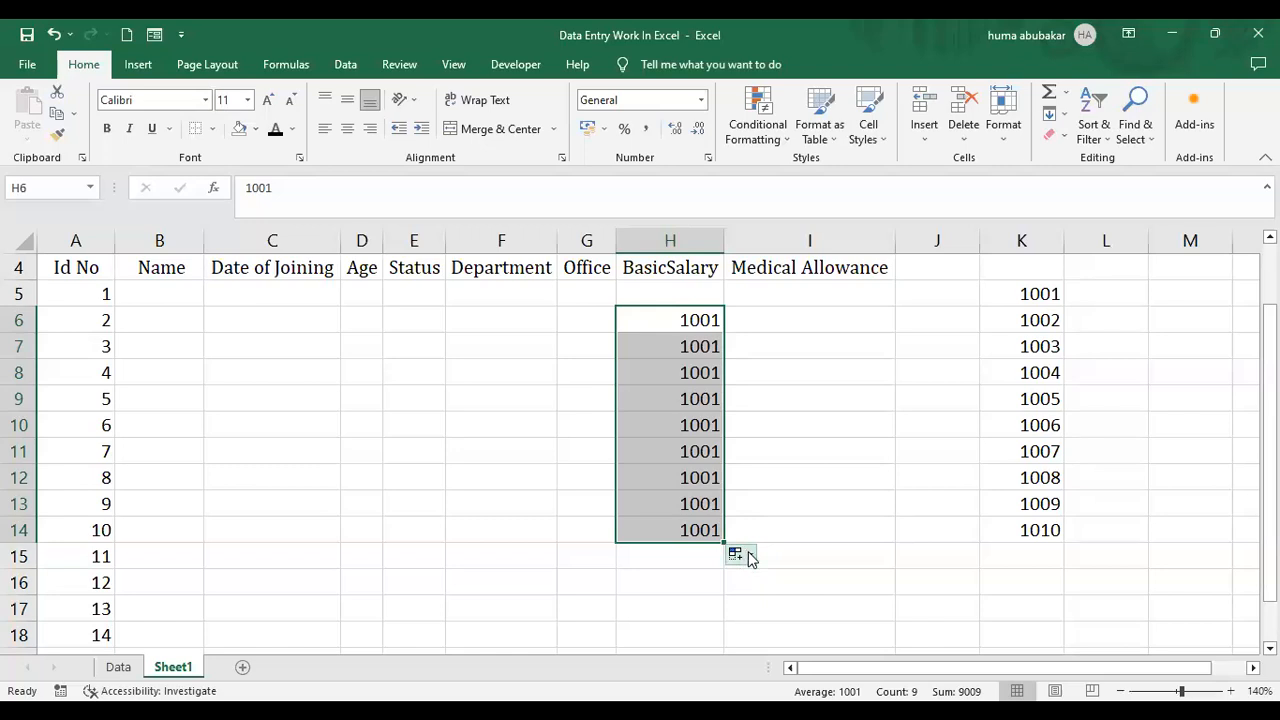
pyautogui.click(751, 556)
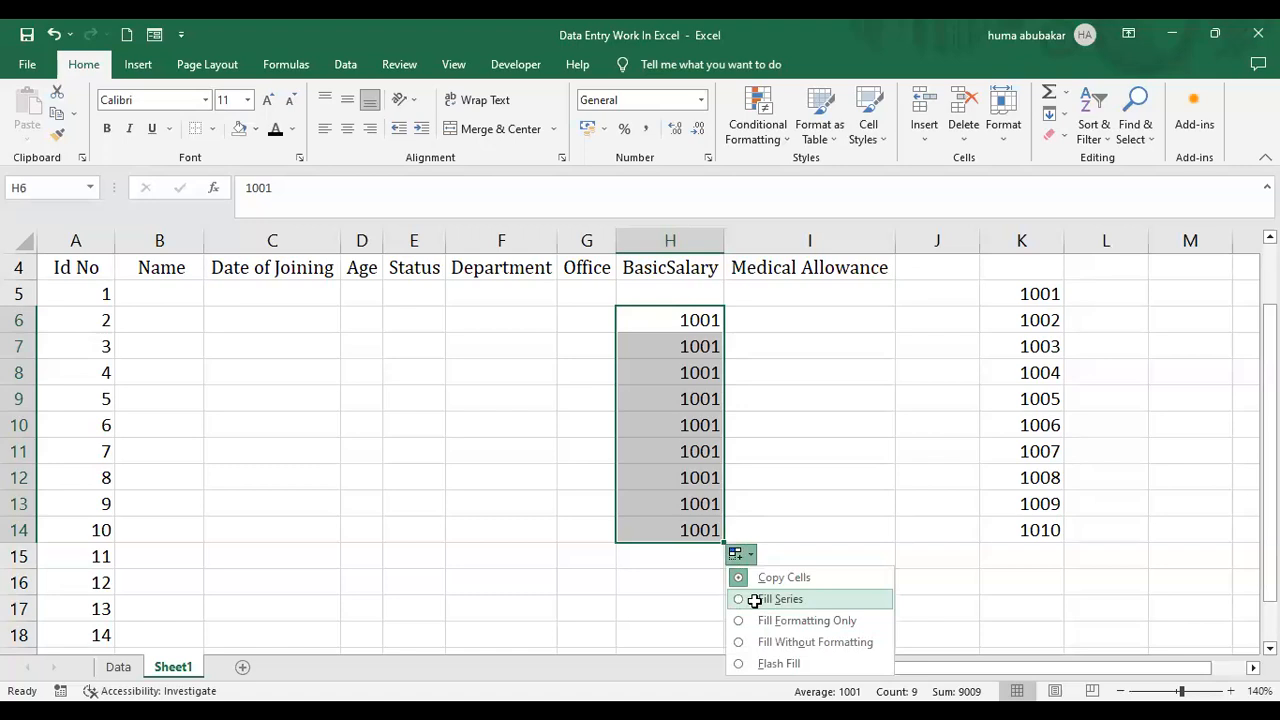
pyautogui.click(754, 600)
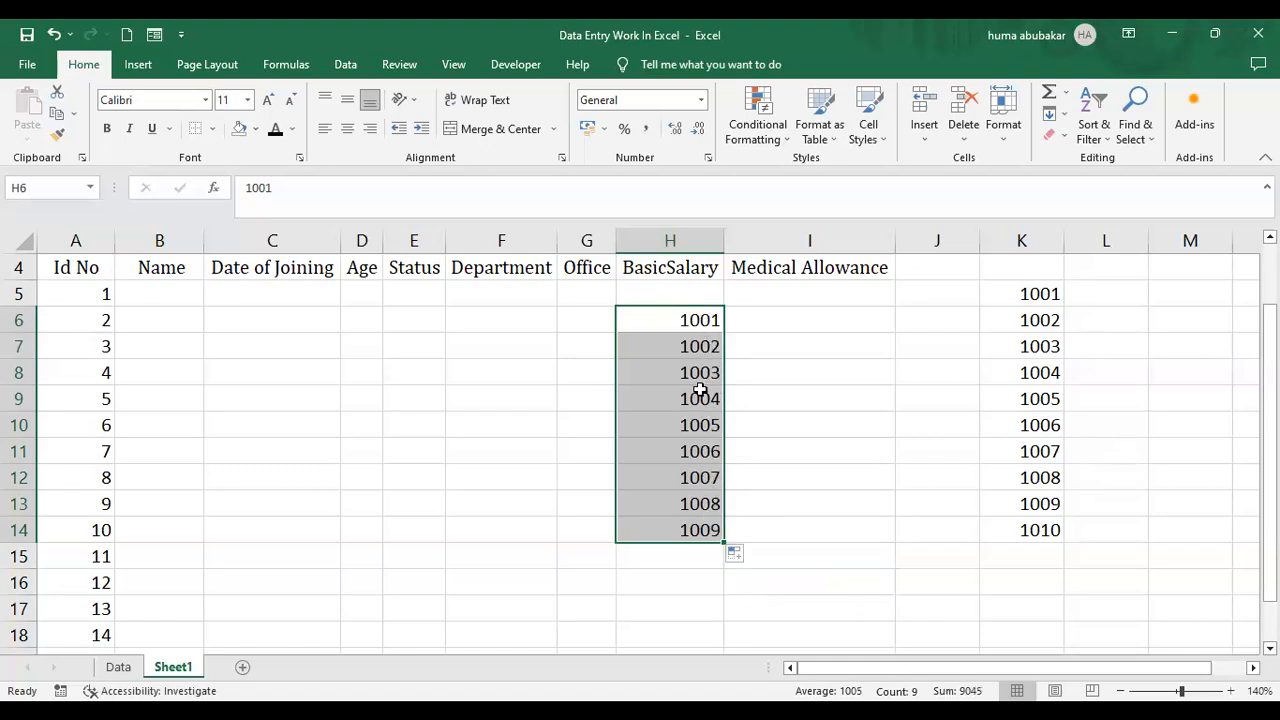
# Clear the practice numbers from cells H6:H14 and K5:K14
pyautogui.moveTo(690, 322); pyautogui.dragTo(694, 517)
pyautogui.press('Delete')
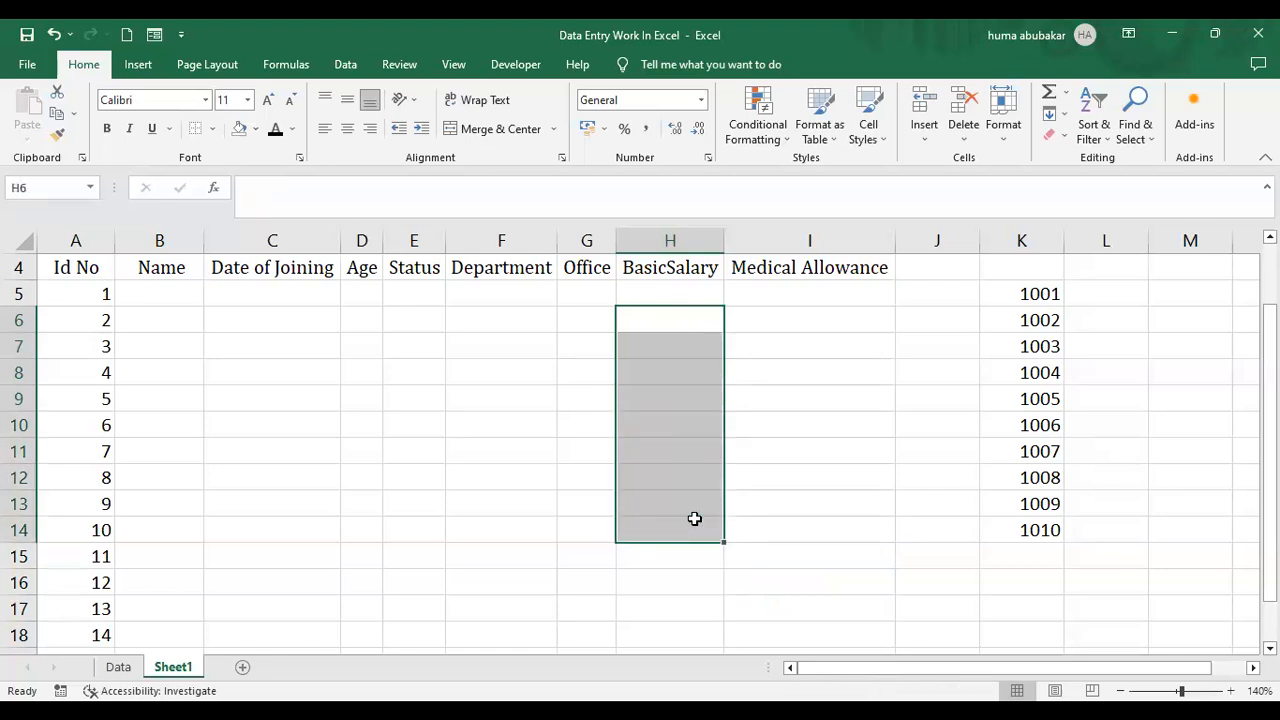
pyautogui.moveTo(1028, 289); pyautogui.dragTo(1030, 523)
pyautogui.press('Delete')
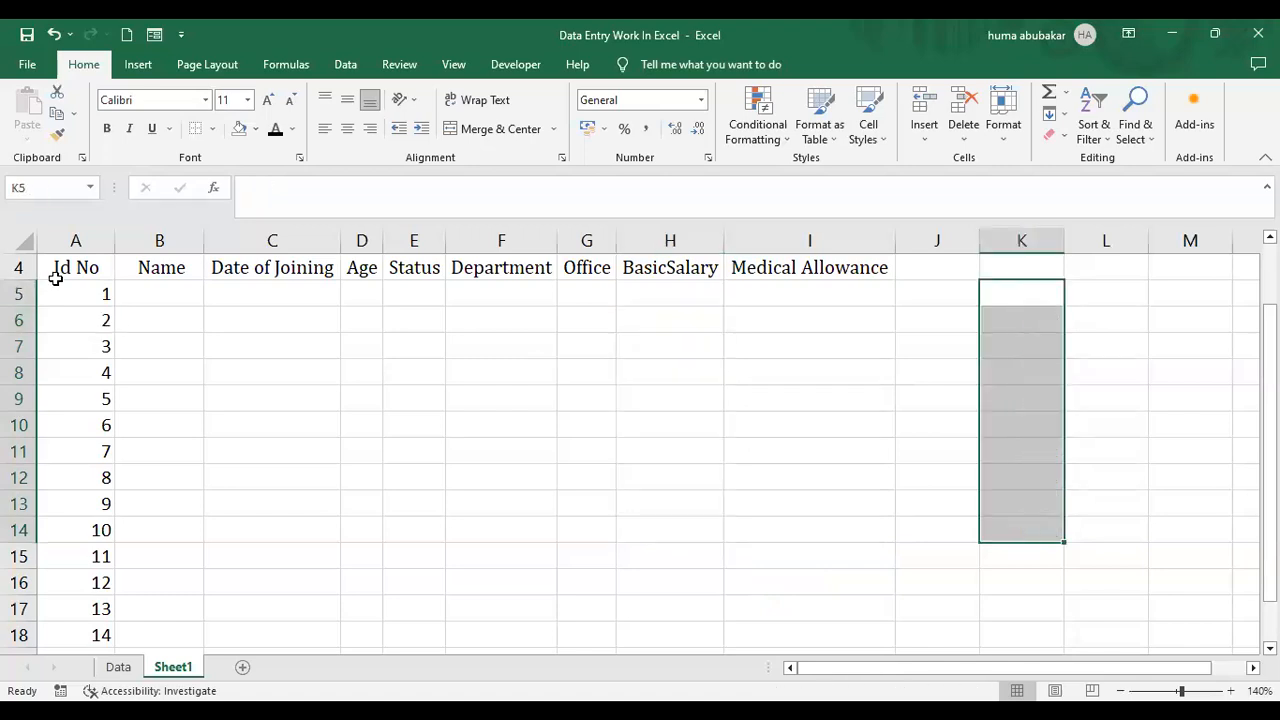
# Replace the Id numbers in A5:A18 with a filled series starting at 1001 in A5 and ending at 1014
pyautogui.moveTo(59, 287); pyautogui.dragTo(82, 628)
pyautogui.press('Delete')
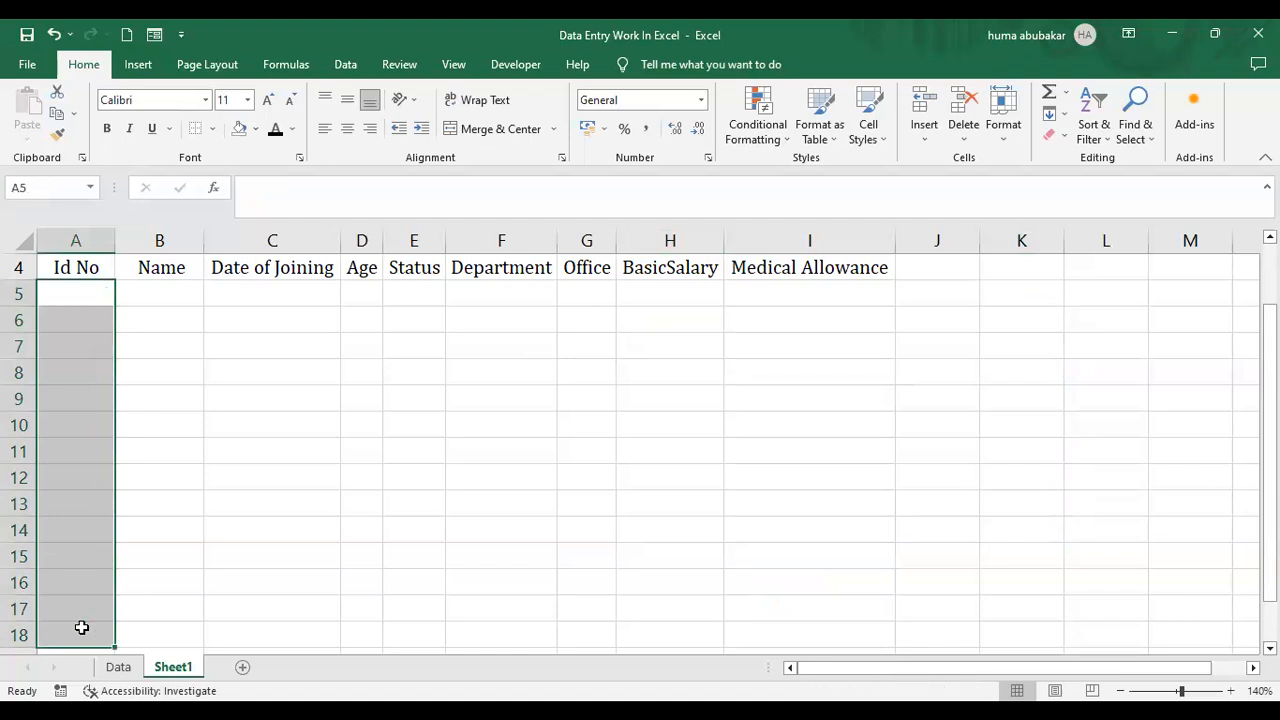
pyautogui.click(80, 290)
pyautogui.write('1001')
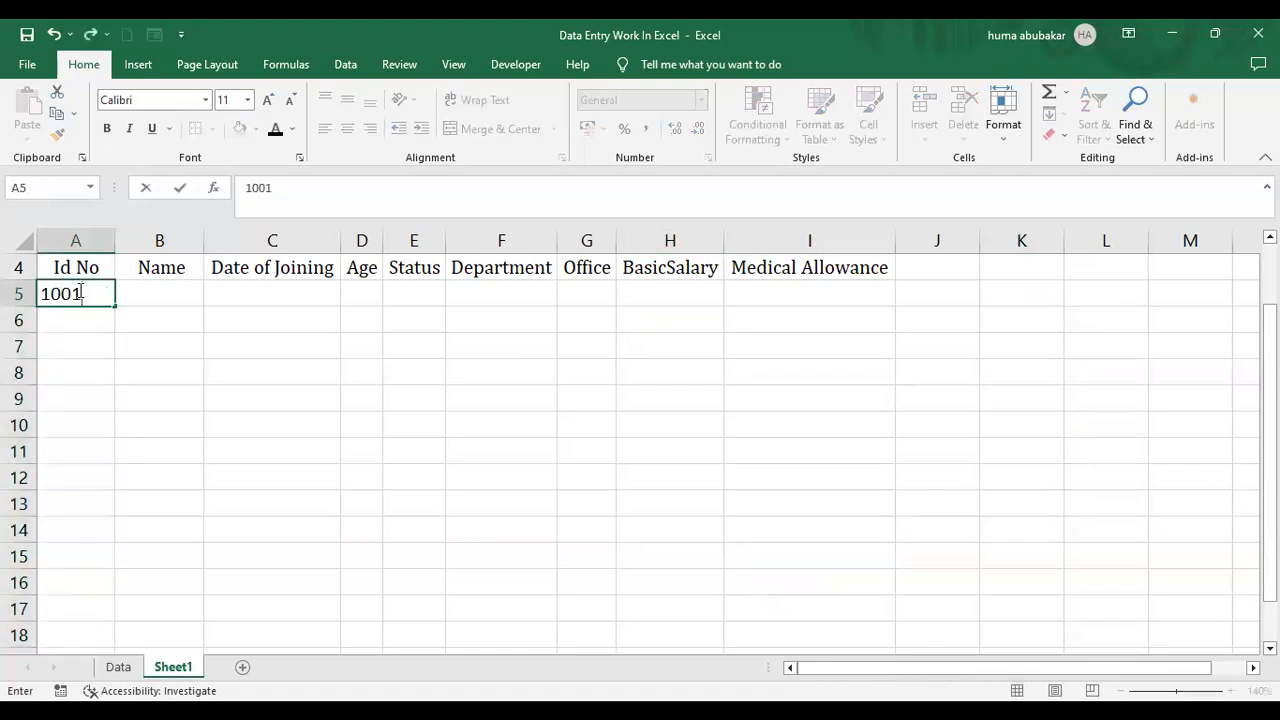
pyautogui.press('Return')
pyautogui.click(80, 292)
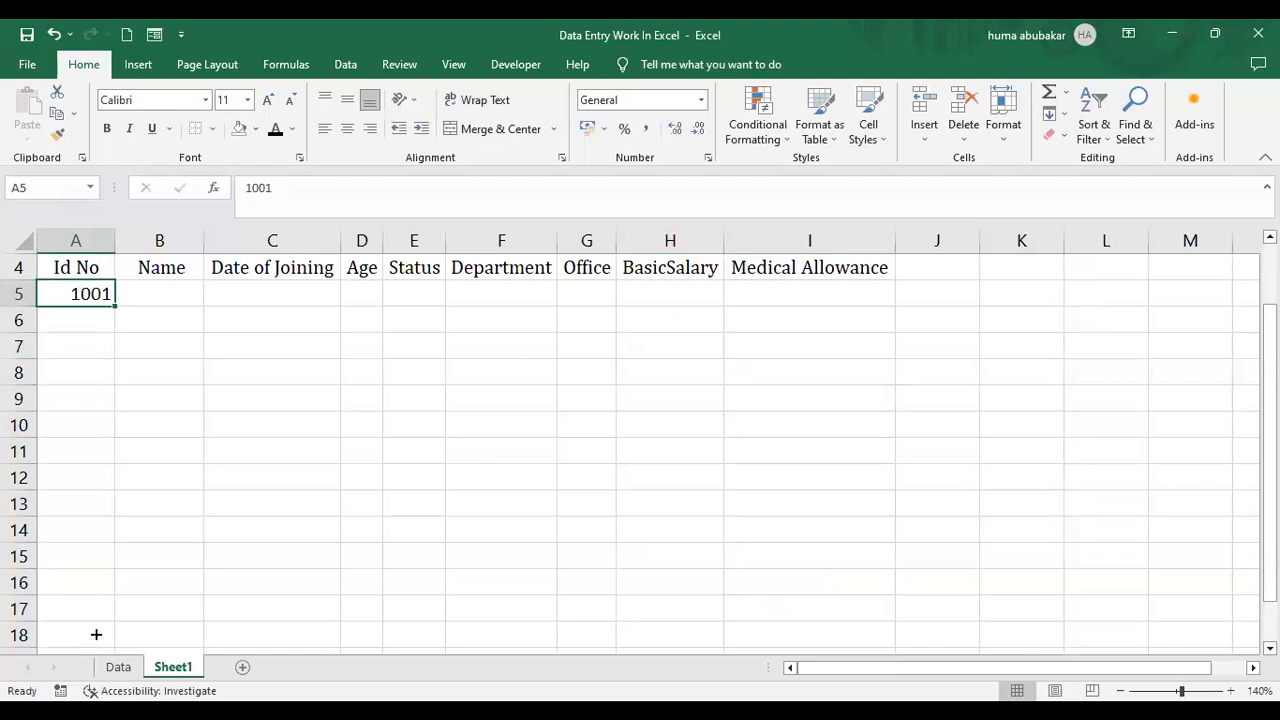
pyautogui.moveTo(96, 635); pyautogui.dragTo(97, 637)
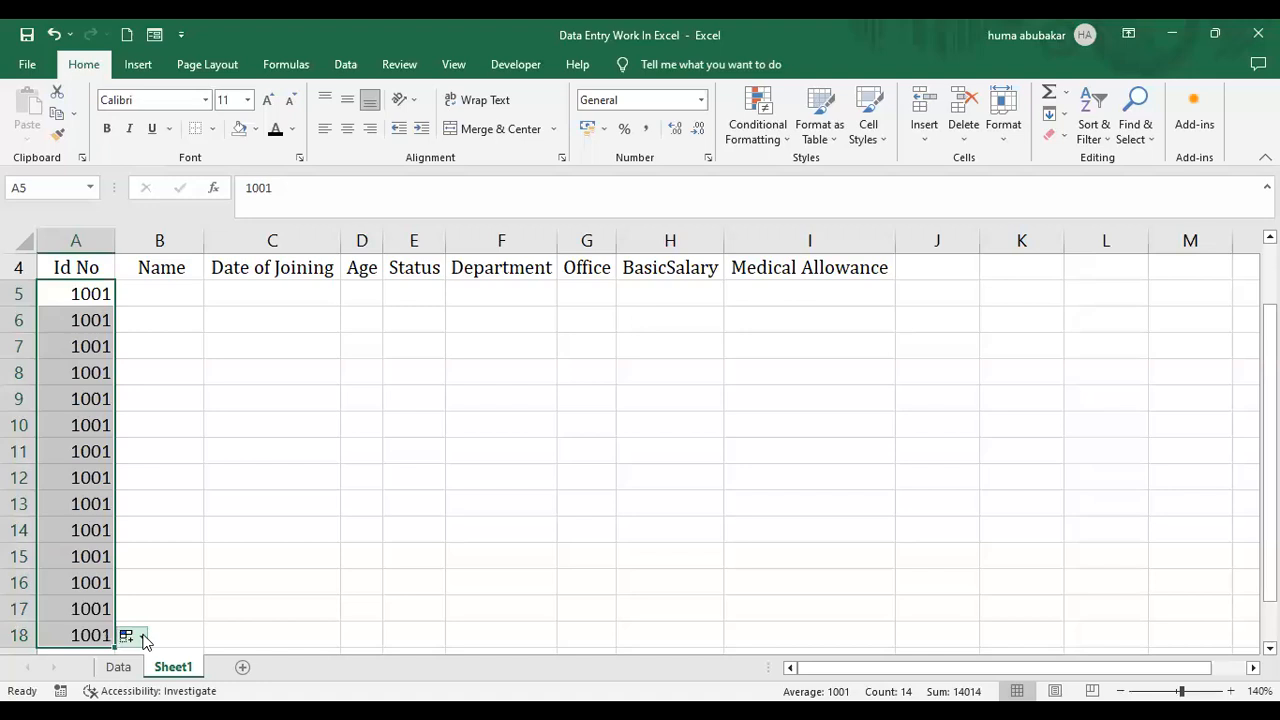
pyautogui.click(143, 637)
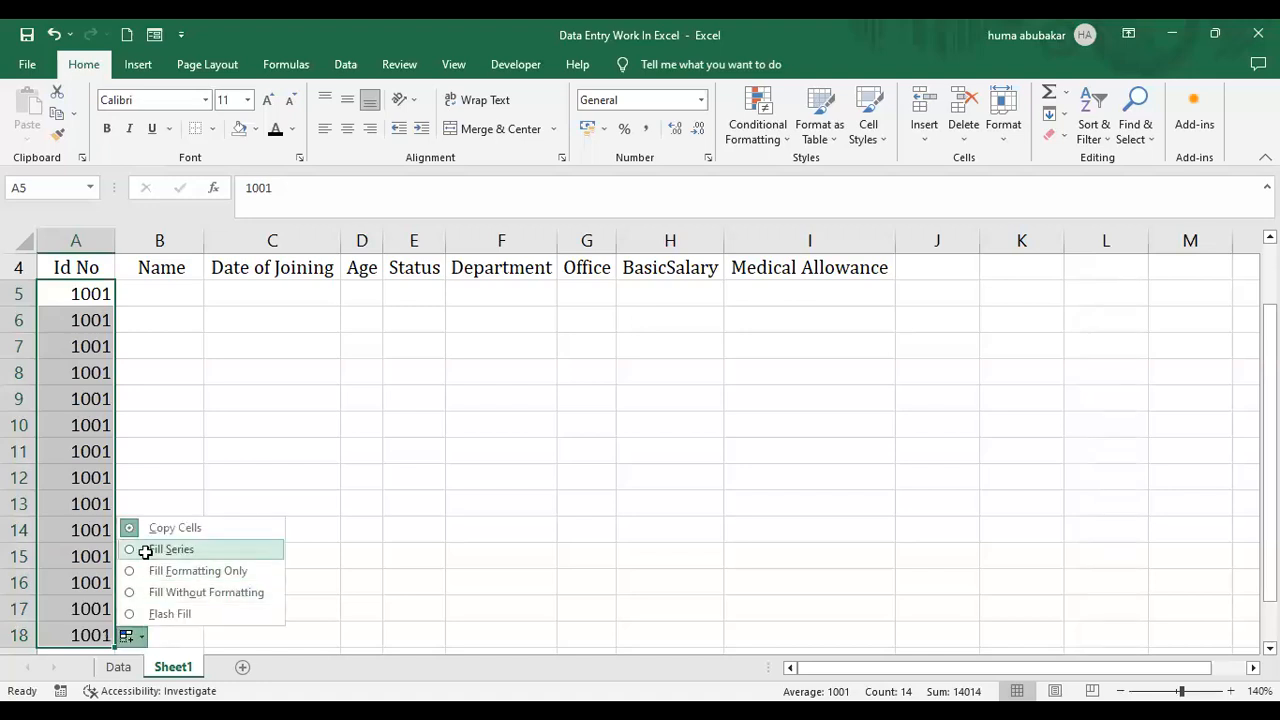
pyautogui.click(150, 551)
# Continue the Id No series from A18 down to A20 with 1015 and 1016
pyautogui.scroll(-1, 860, 451)
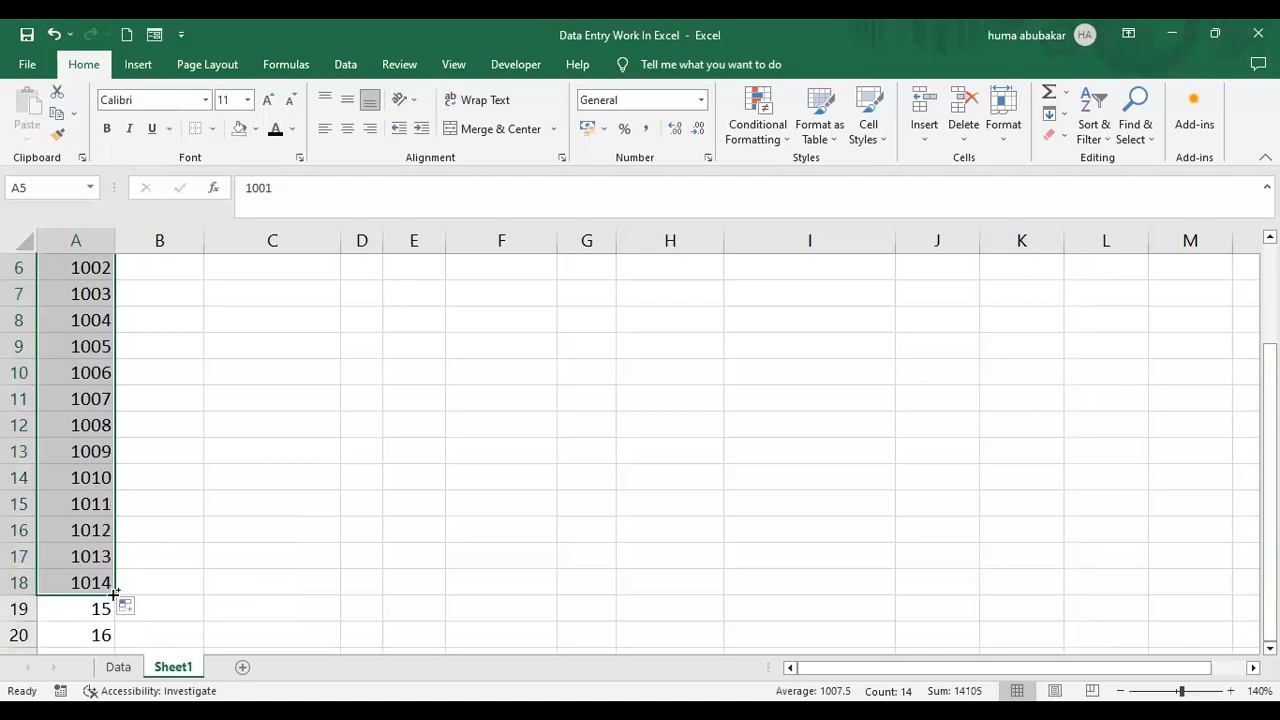
pyautogui.moveTo(115, 594); pyautogui.dragTo(121, 630)
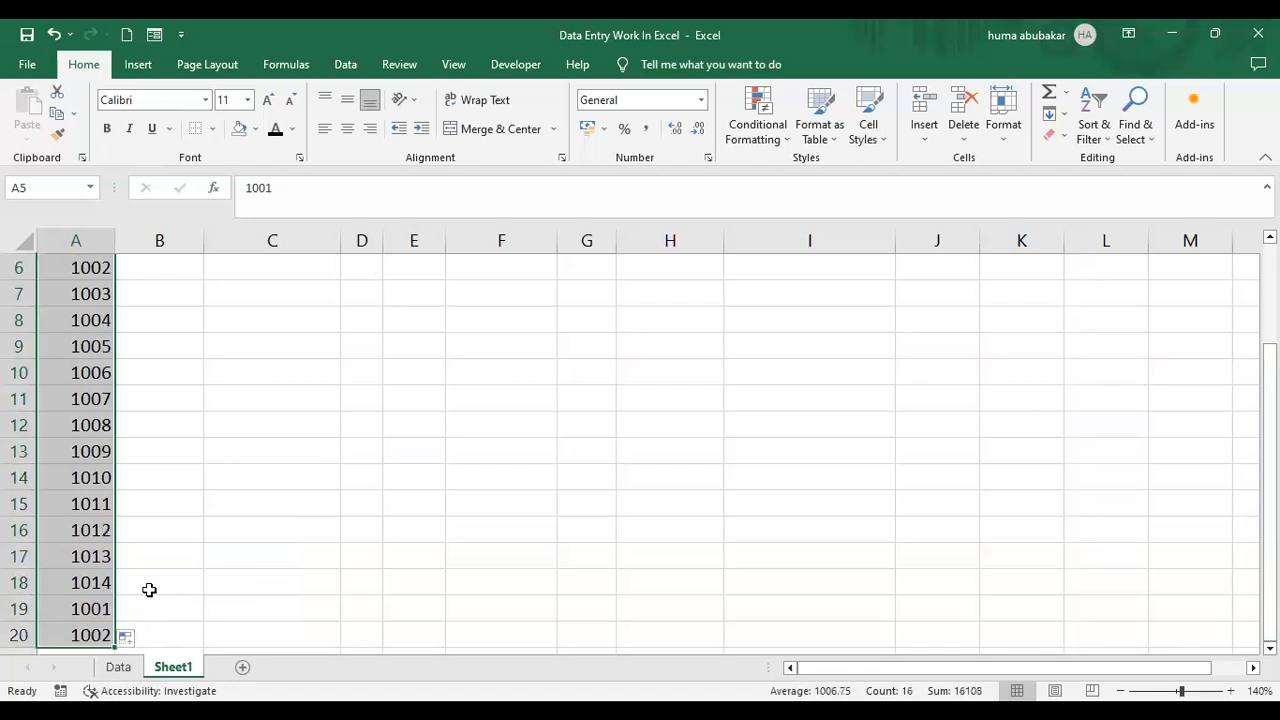
pyautogui.click(101, 580)
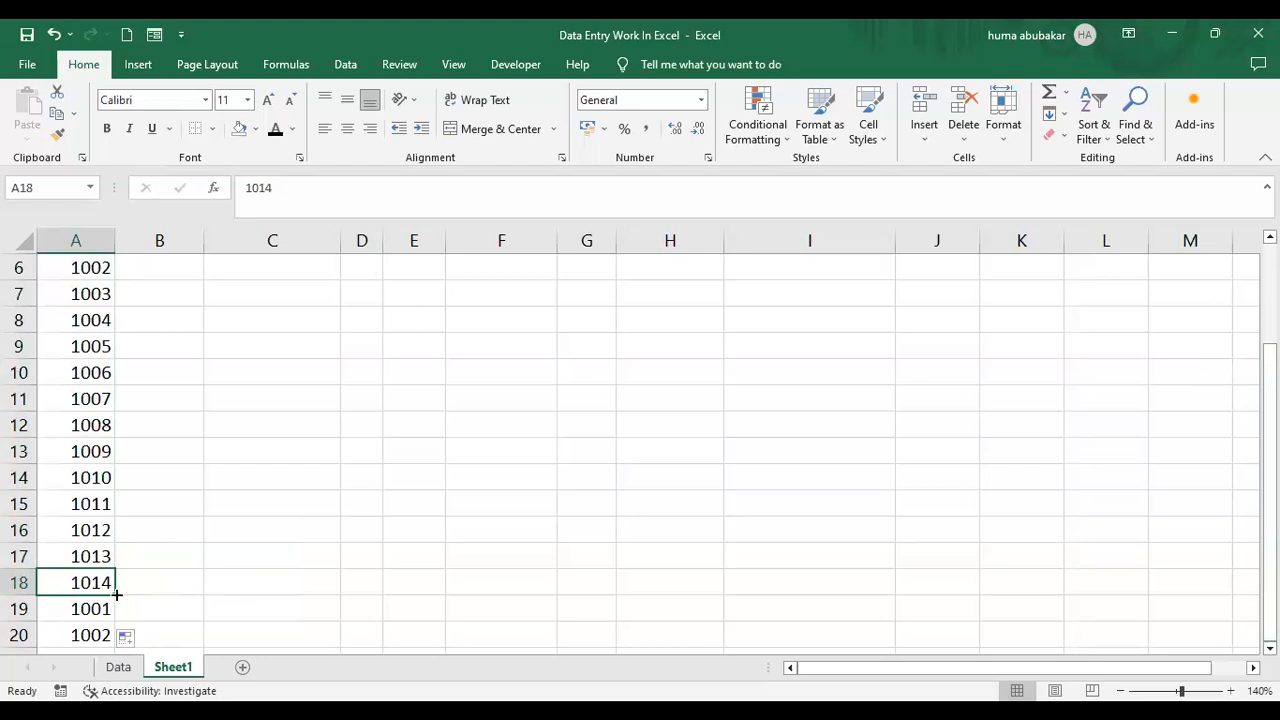
pyautogui.moveTo(117, 608); pyautogui.dragTo(113, 645)
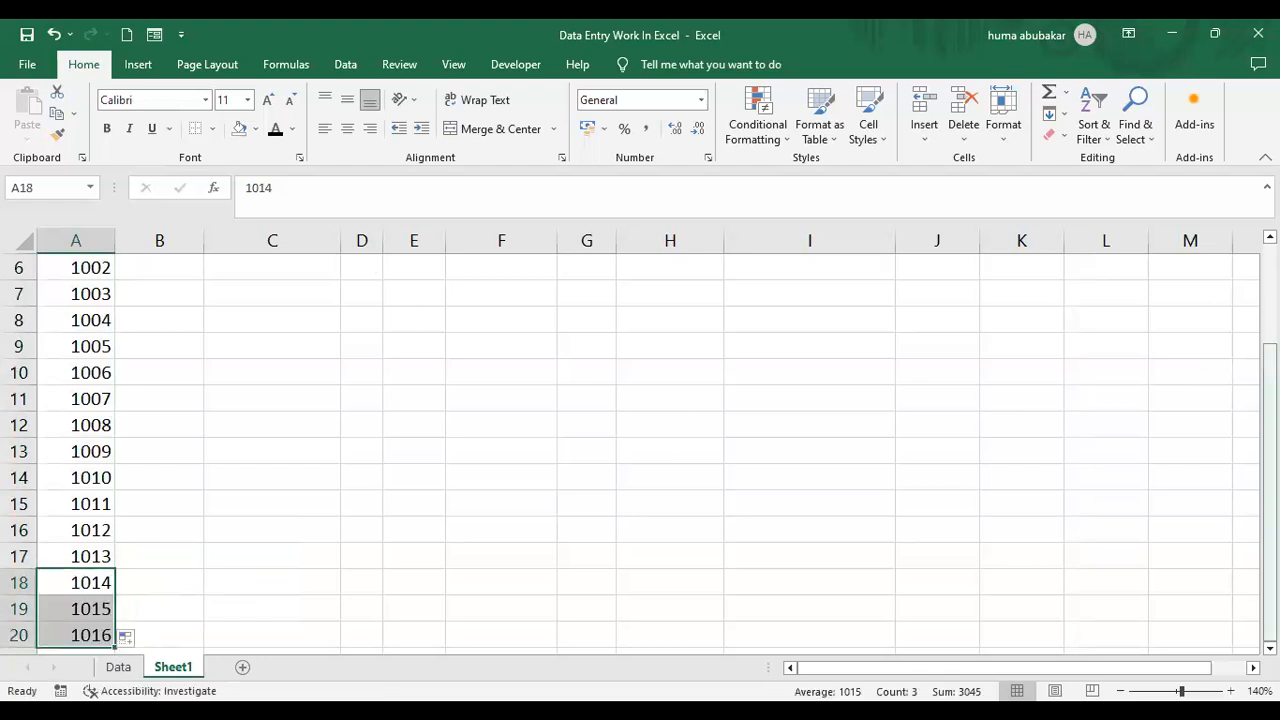
# Enter Mon in K4 and fill the weekday names down to K10, ending with Sun
pyautogui.scroll(2, 1034, 340)
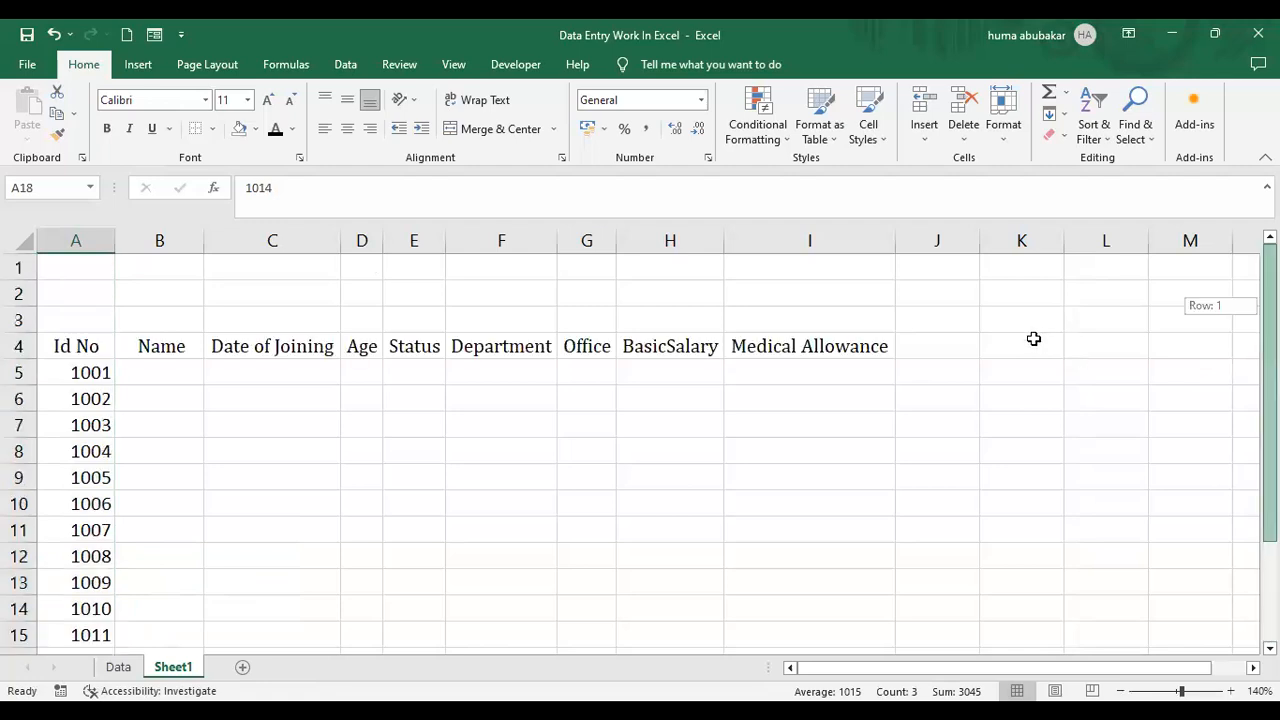
pyautogui.click(1031, 339)
pyautogui.write('mON')
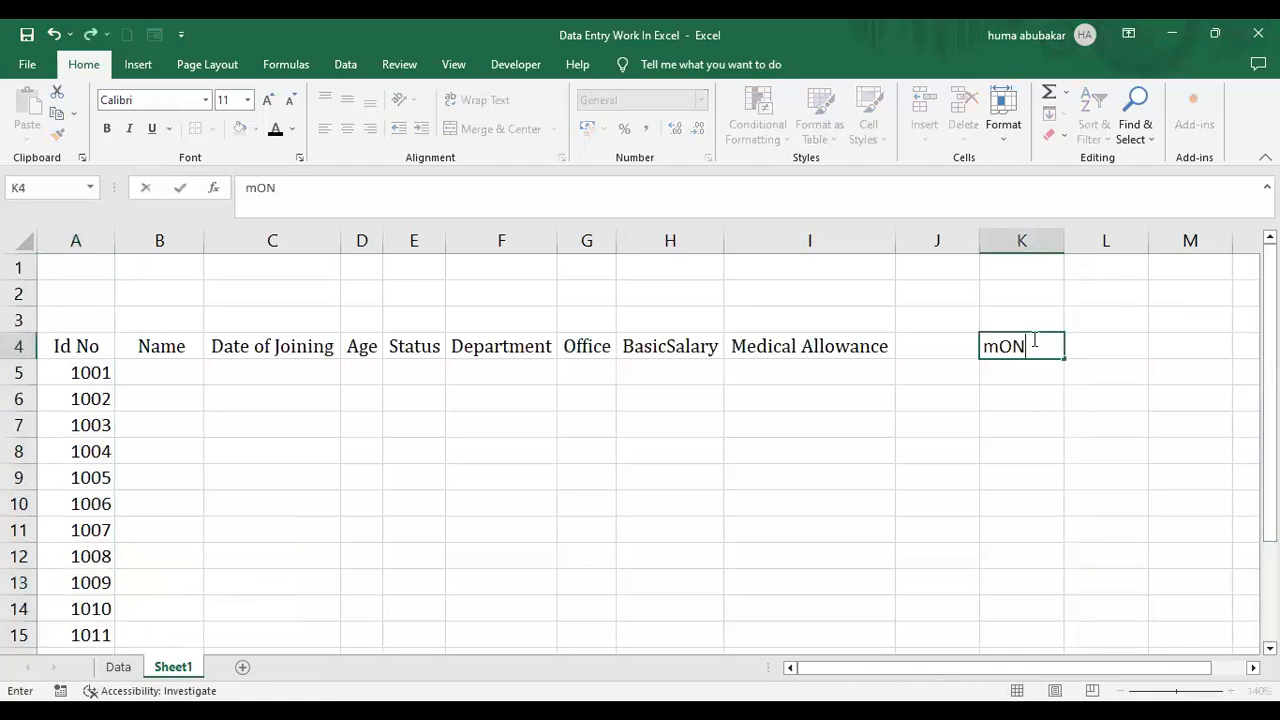
pyautogui.press('BackSpace')
pyautogui.press('BackSpace')
pyautogui.press('BackSpace')
pyautogui.write('Mon')
pyautogui.press('Return')
pyautogui.click(1054, 343)
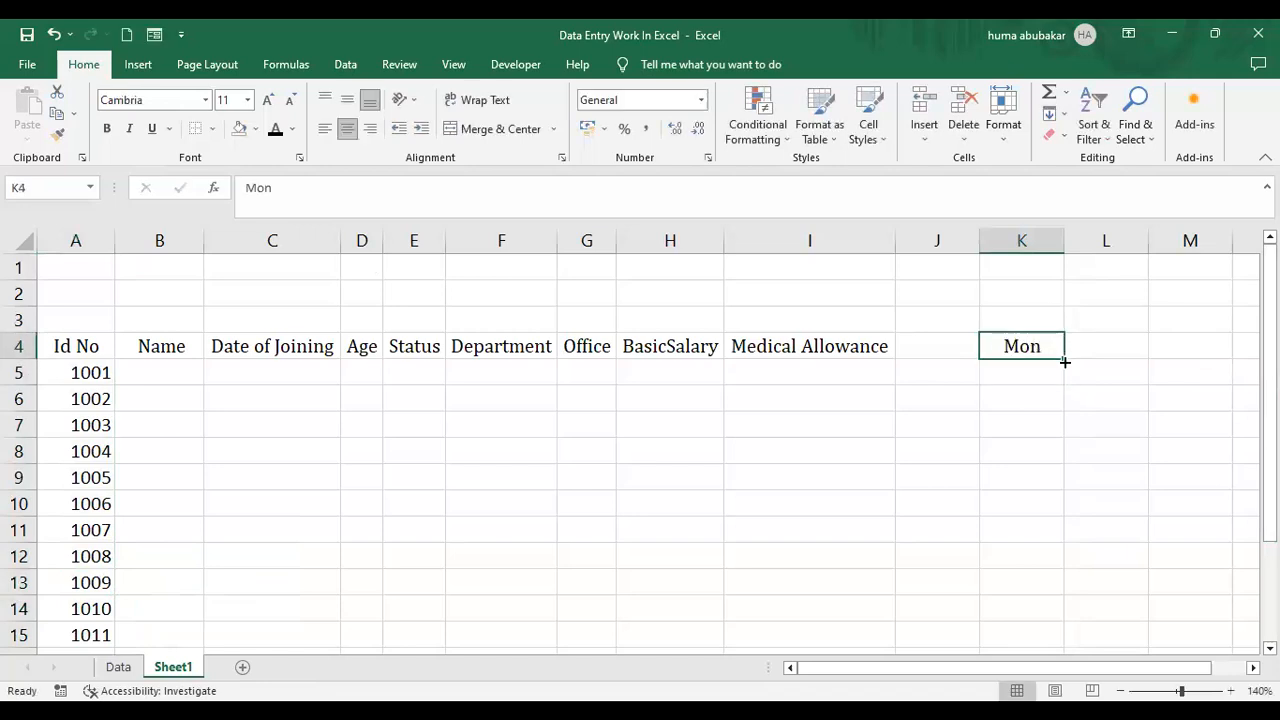
pyautogui.moveTo(1065, 393); pyautogui.dragTo(1065, 490)
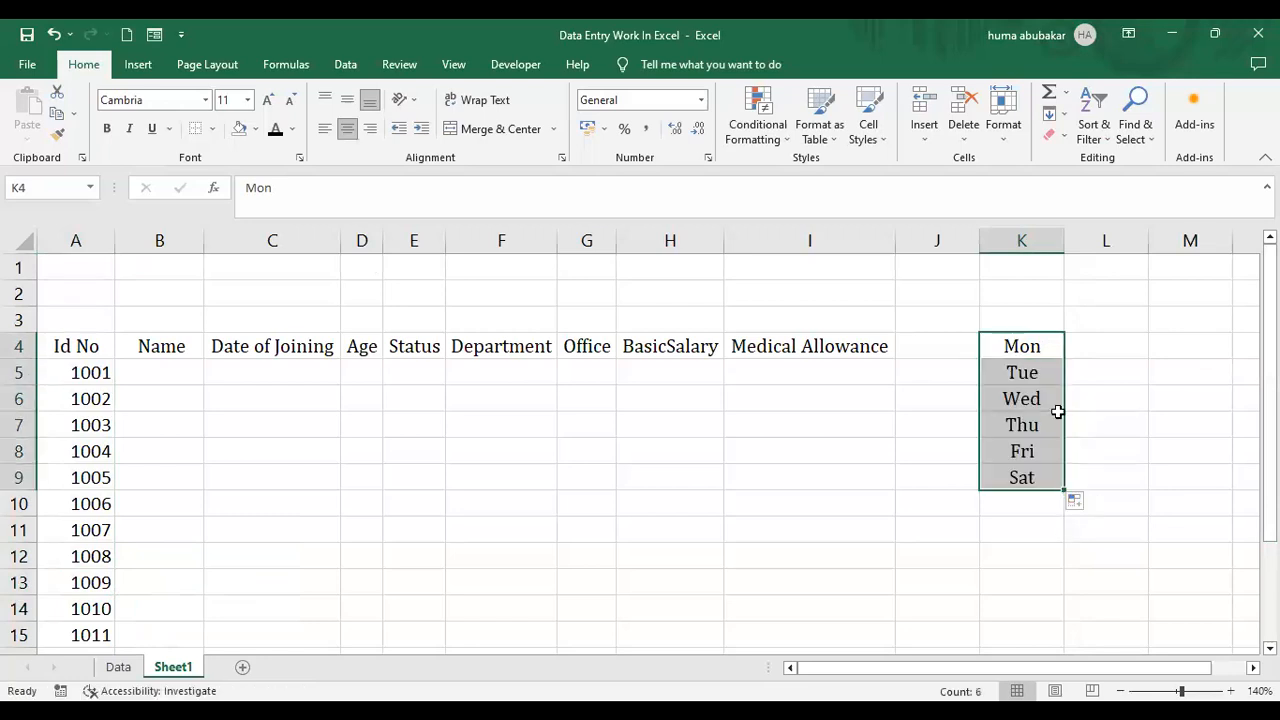
pyautogui.moveTo(1065, 518); pyautogui.dragTo(1067, 520)
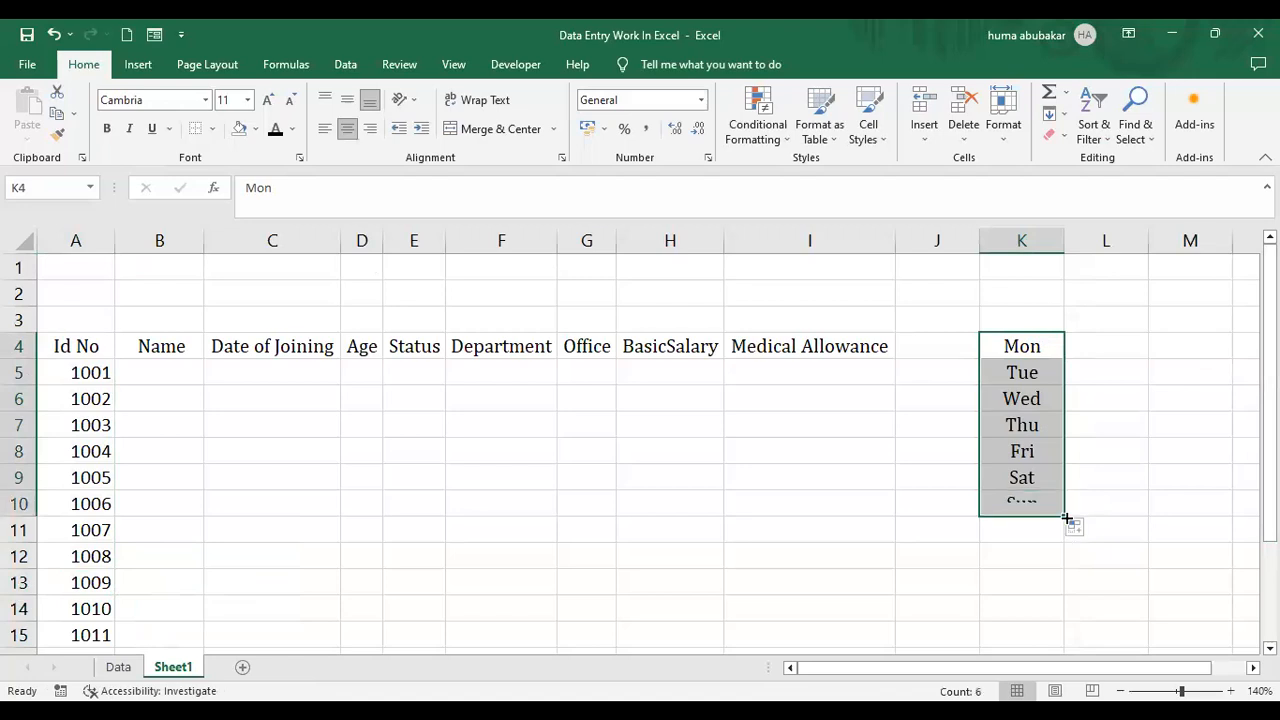
# Clear the weekday names from cells K4:K10
pyautogui.click(653, 404)
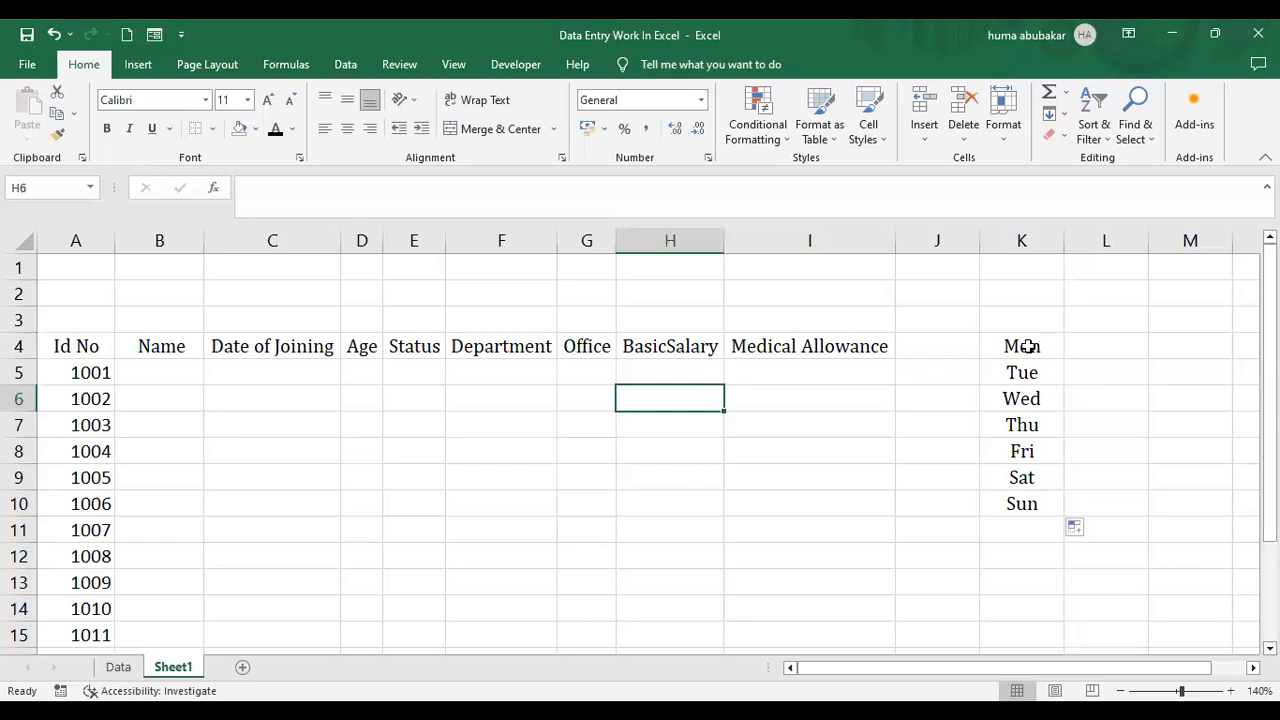
pyautogui.moveTo(1022, 346); pyautogui.dragTo(1026, 506)
pyautogui.press('Delete')
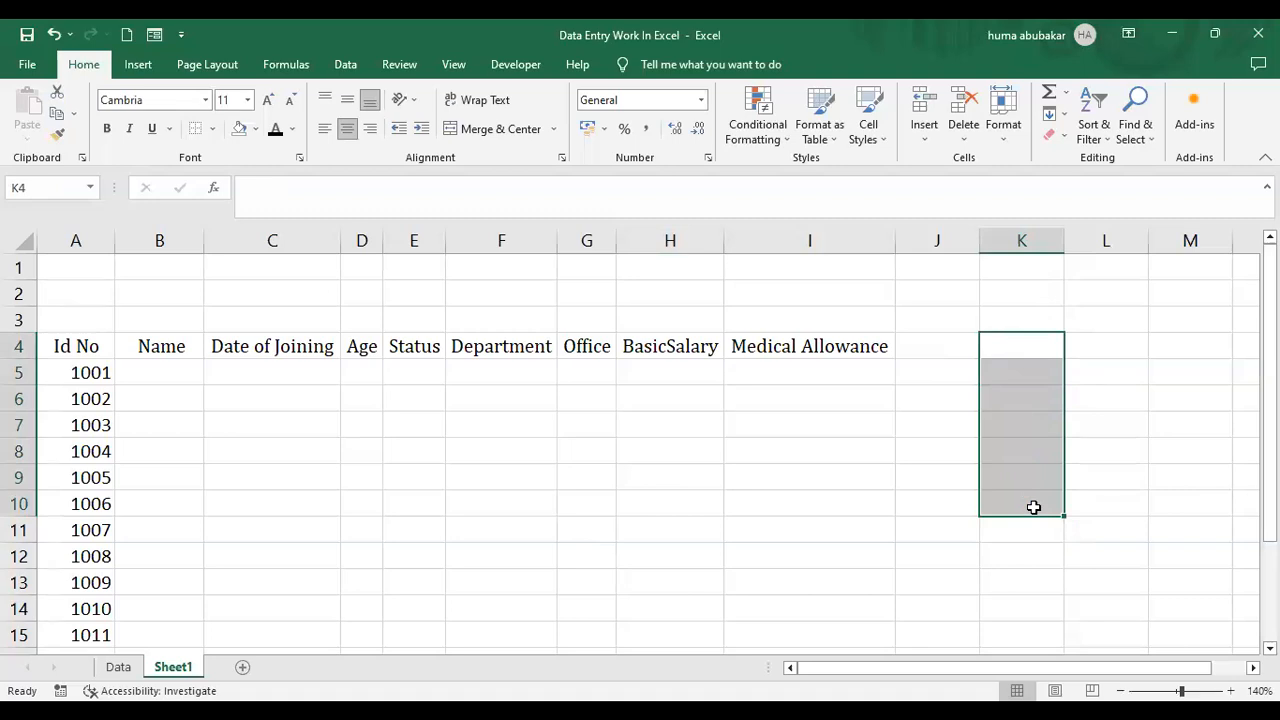
# Enter Jan in K4 and fill the month names down to K15, ending with Dec
pyautogui.click(1015, 351)
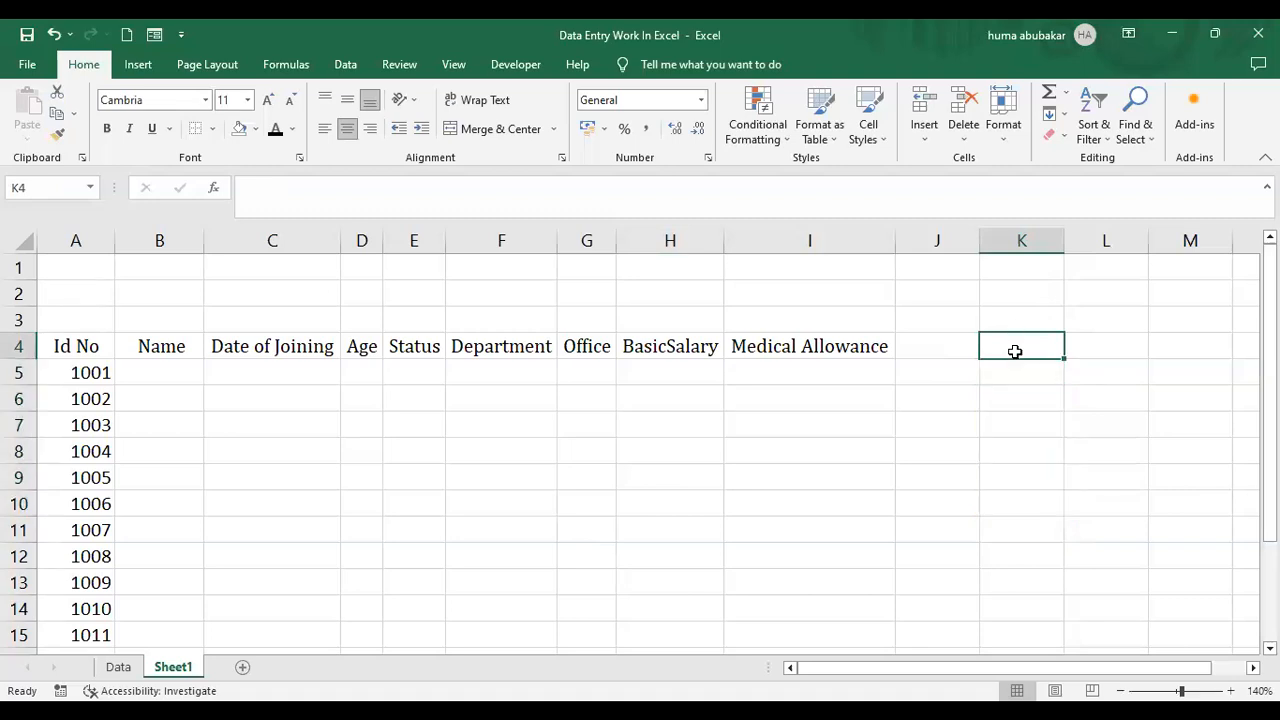
pyautogui.write('Jan')
pyautogui.press('Return')
pyautogui.click(1021, 340)
pyautogui.moveTo(1065, 362)
pyautogui.mouseDown()
pyautogui.moveTo(1060, 637)
pyautogui.moveTo(1043, 357)
pyautogui.mouseUp()
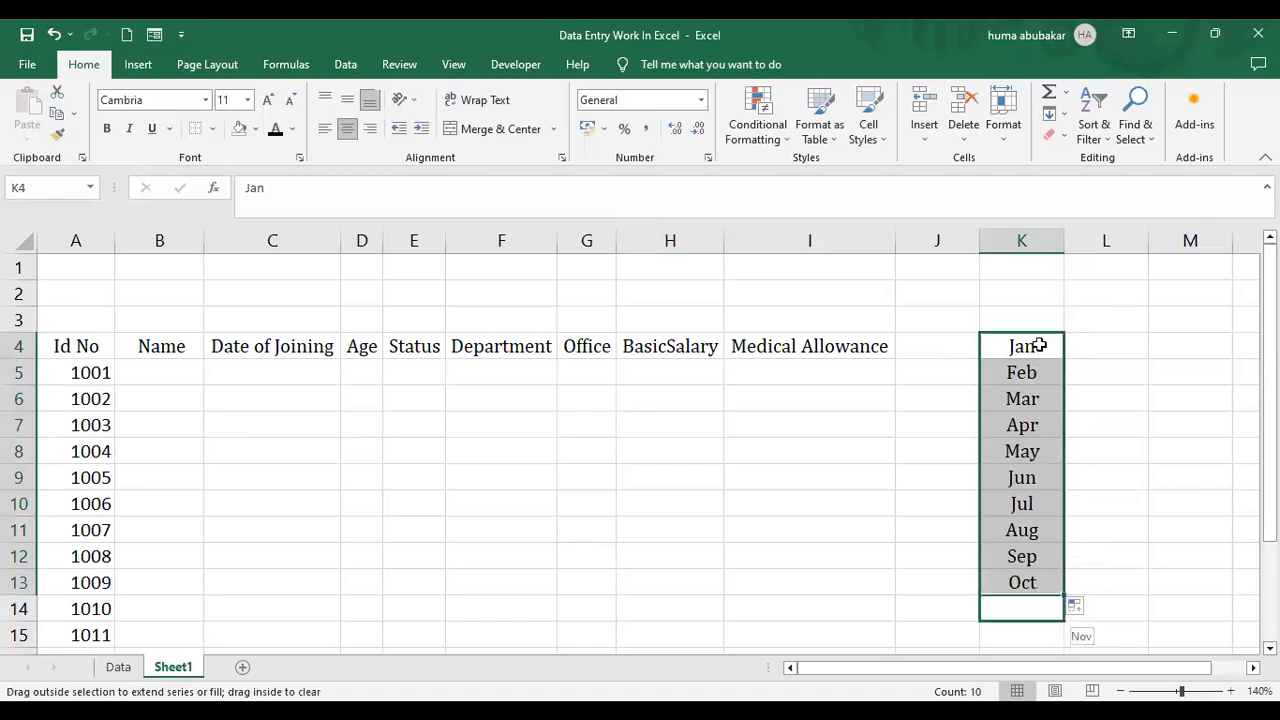
pyautogui.click(1040, 345)
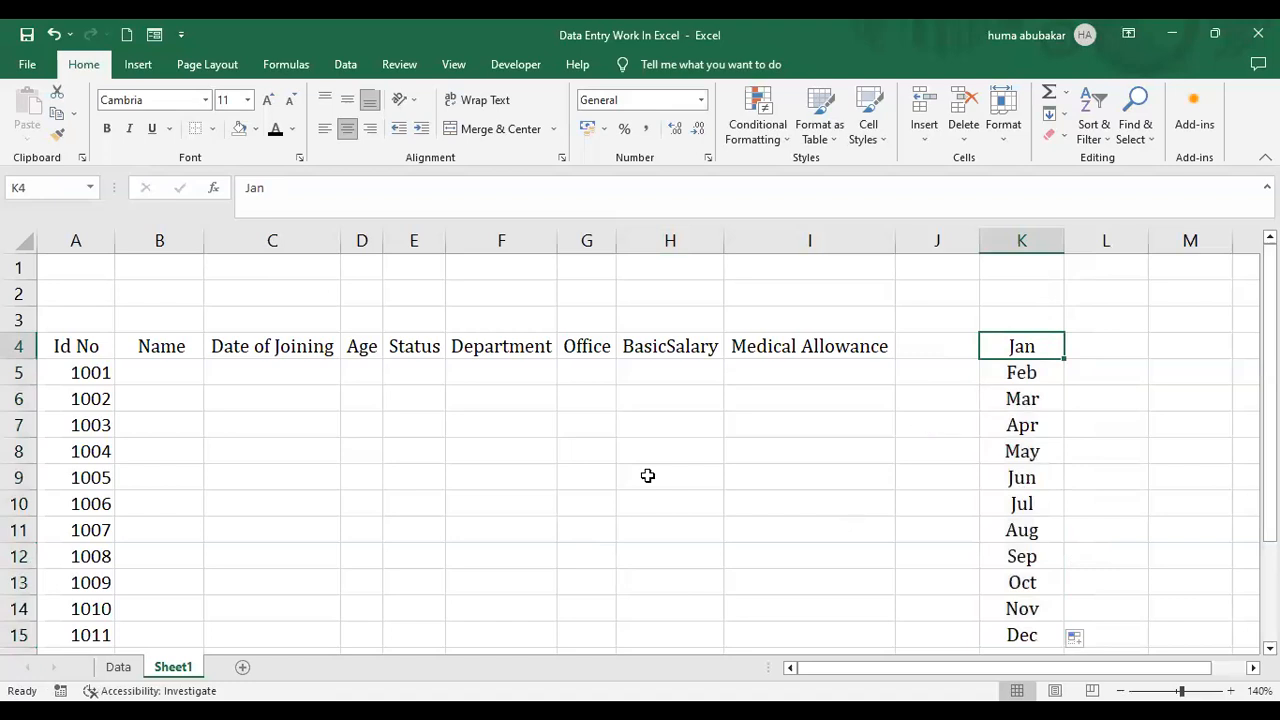
# Clear the month names from cells K4:K15
pyautogui.moveTo(104, 373); pyautogui.dragTo(90, 632)
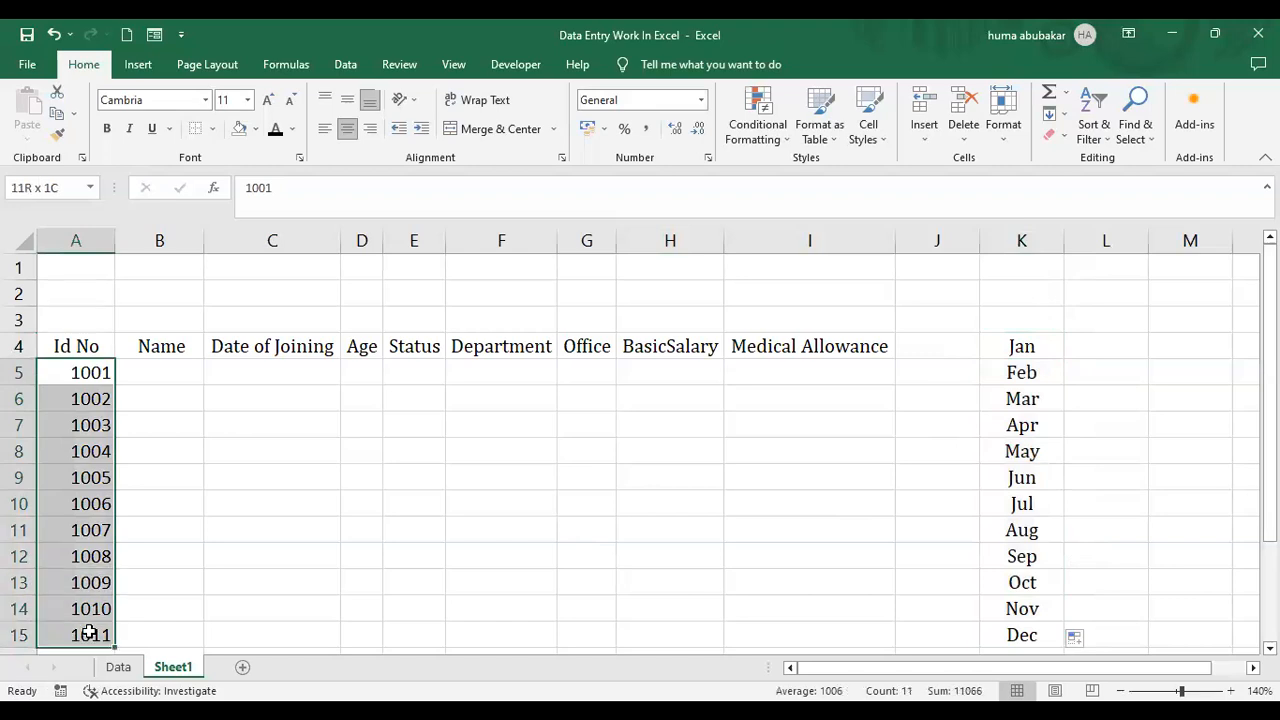
pyautogui.click(404, 378)
pyautogui.moveTo(1021, 352); pyautogui.dragTo(1032, 640)
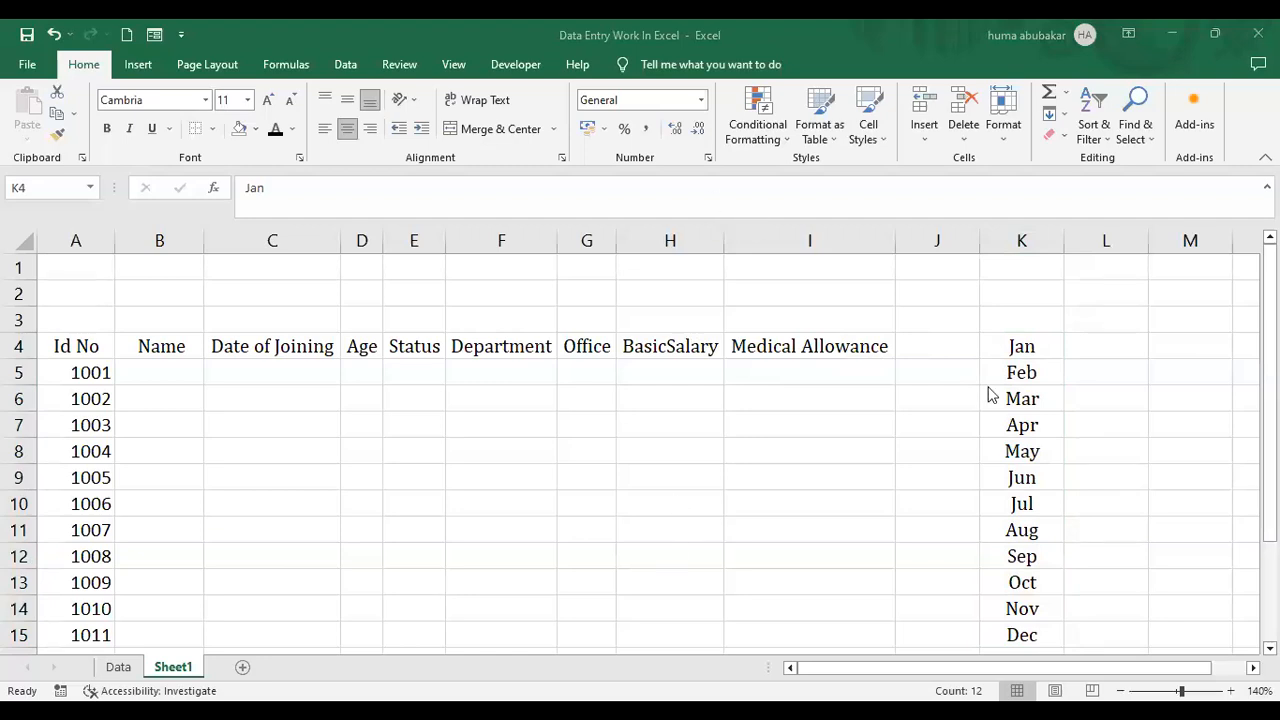
pyautogui.press('Delete')
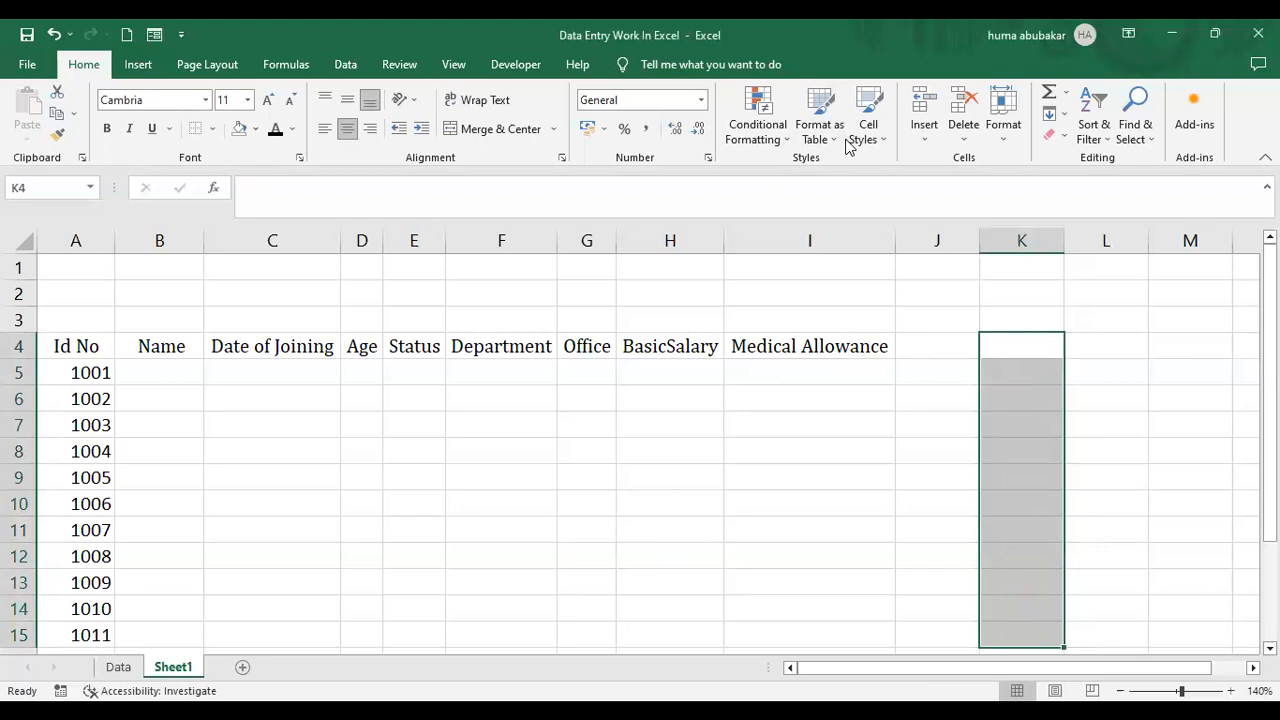
# Enter the employee's name, the joining date 12-Jun-2022 and the age 26 in row 5 for Id 1001
pyautogui.click(177, 366)
pyautogui.write('Ail')
pyautogui.press('Tab')
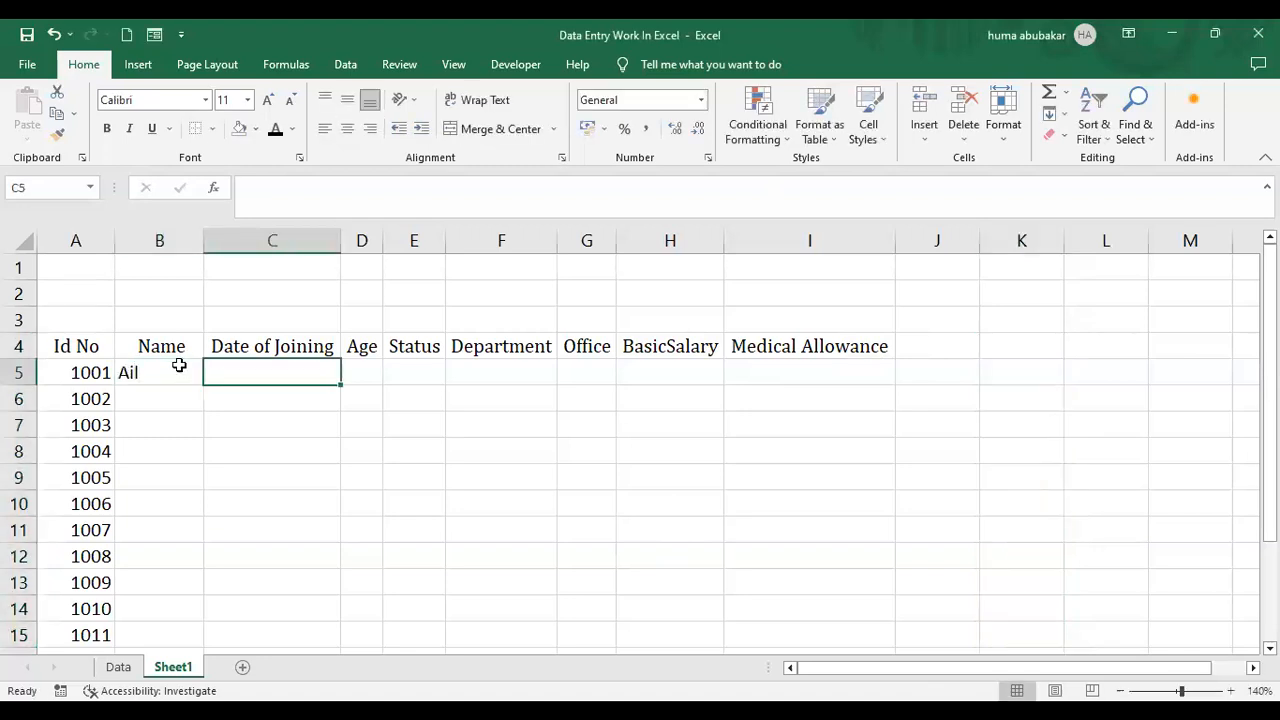
pyautogui.write('12-Jun')
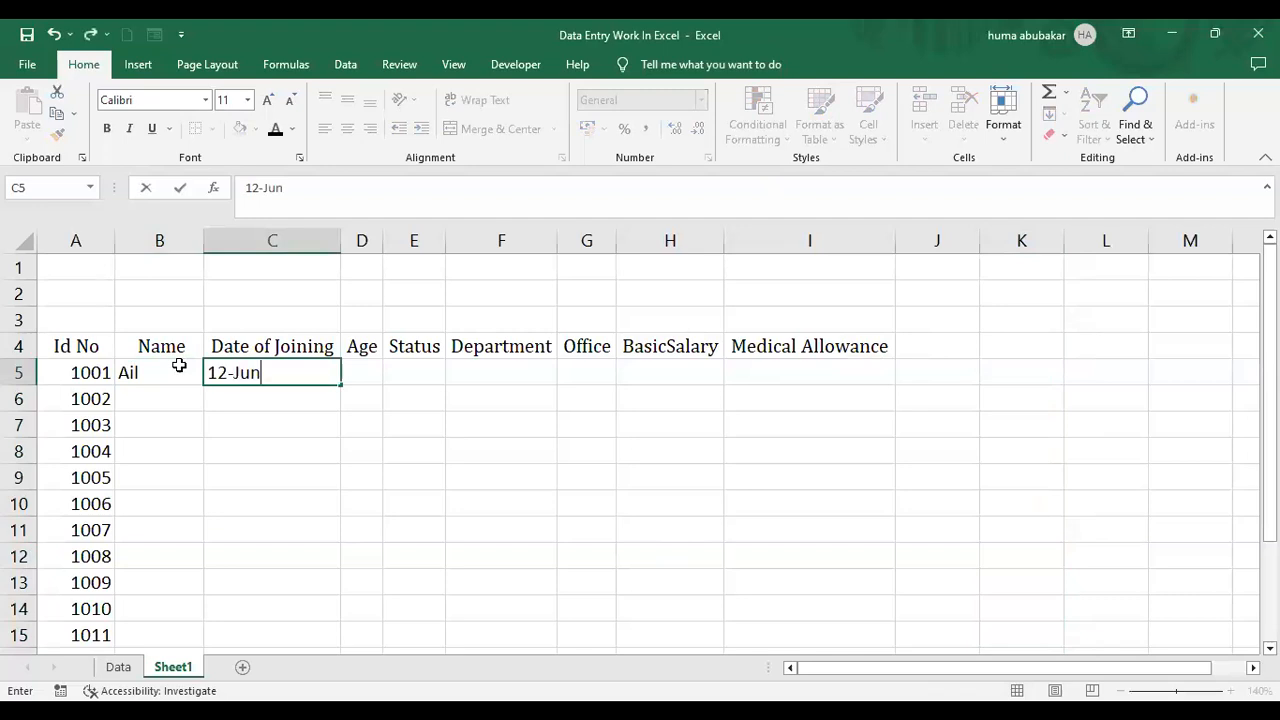
pyautogui.write('-2022')
pyautogui.press('Tab')
pyautogui.write('26')
pyautogui.press('Tab')
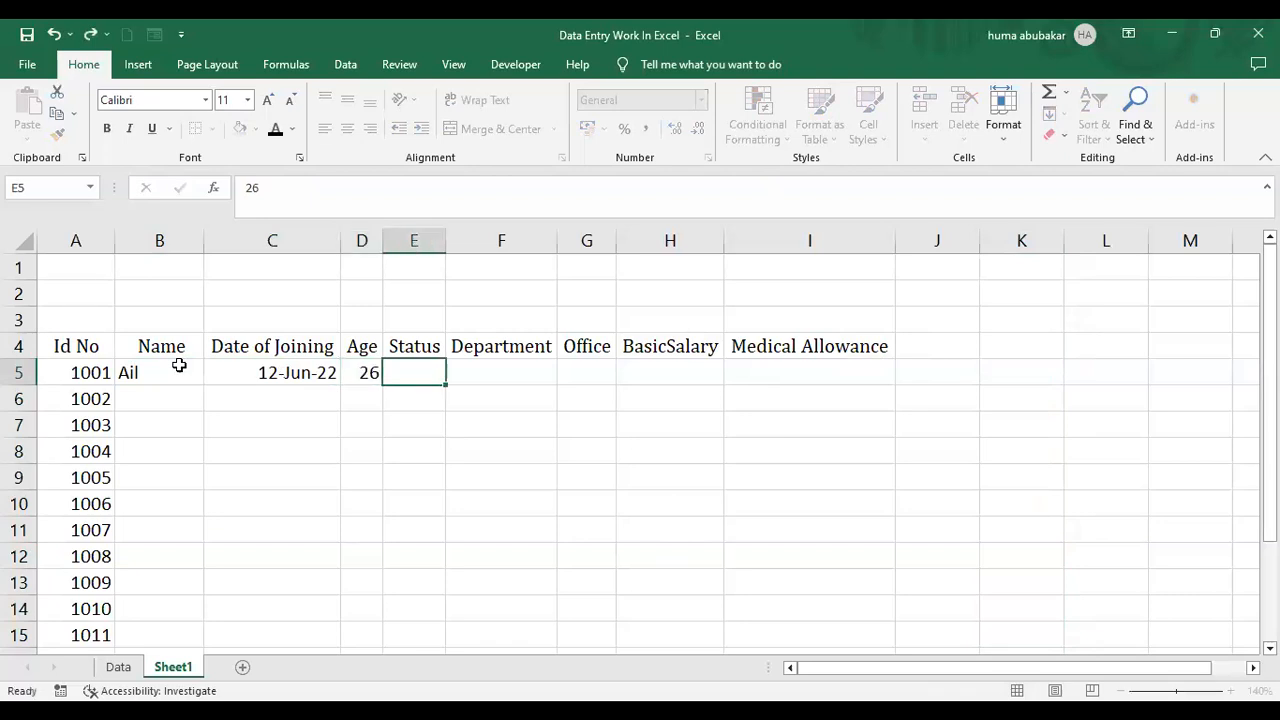
# Enter Full Time as the status and Finance as the department in row 5
pyautogui.write('Full Time')
pyautogui.press('Return')
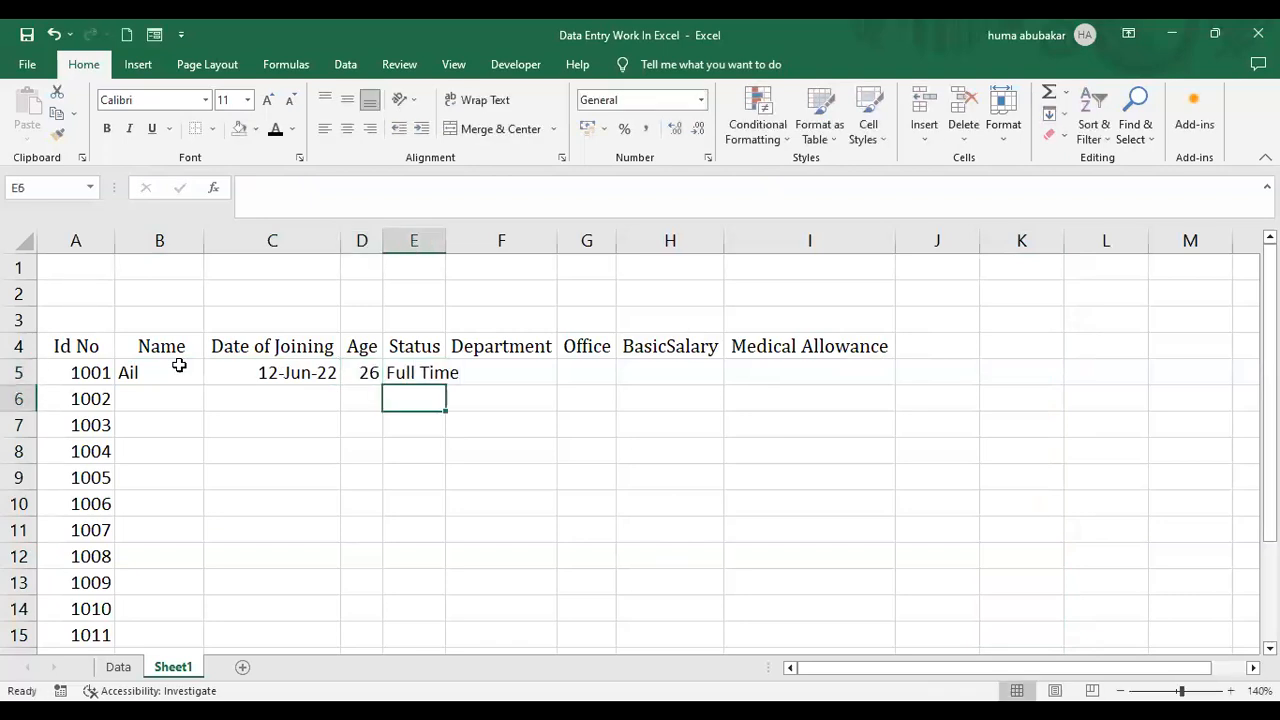
pyautogui.press('Up')
pyautogui.press('Right')
pyautogui.write('F')
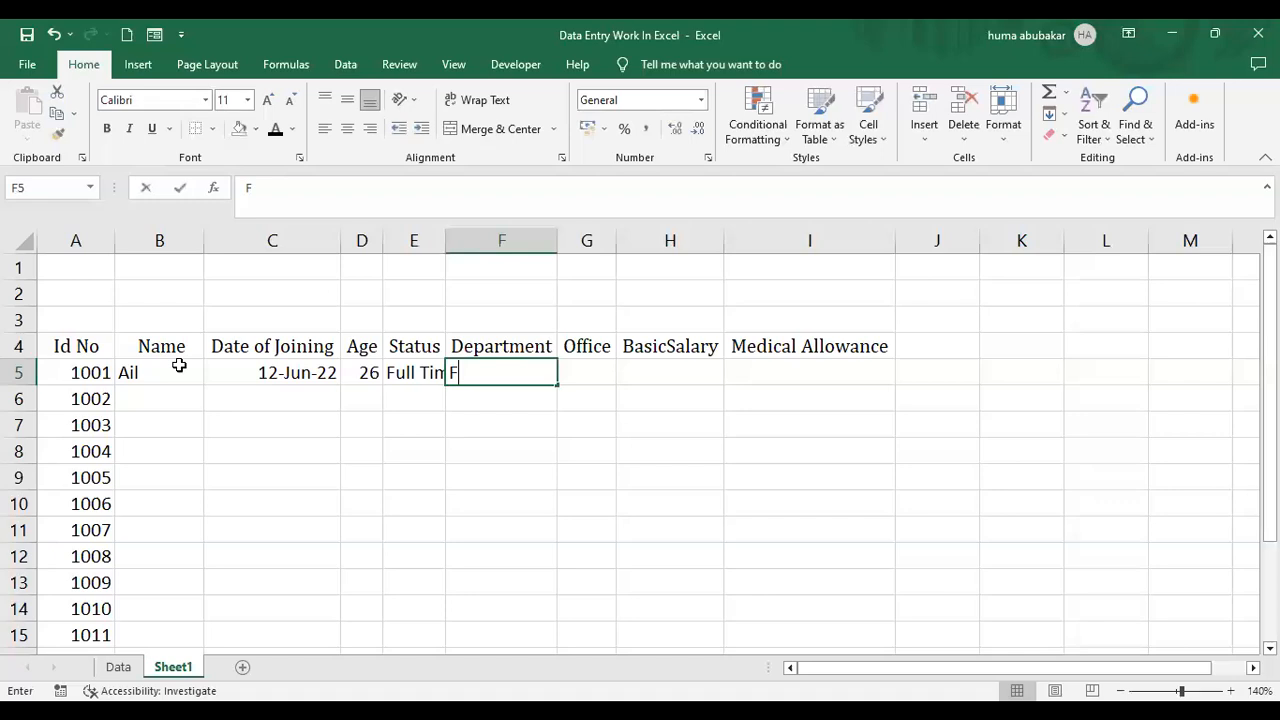
pyautogui.write('inance')
pyautogui.press('Tab')
# Enter Karachi as the office and 50000 as the basic salary in row 5, and fit the Office column to its contents
pyautogui.write('Karachi')
pyautogui.hotkey('ctrl', 'Return')
pyautogui.press('Tab')
pyautogui.write('50000')
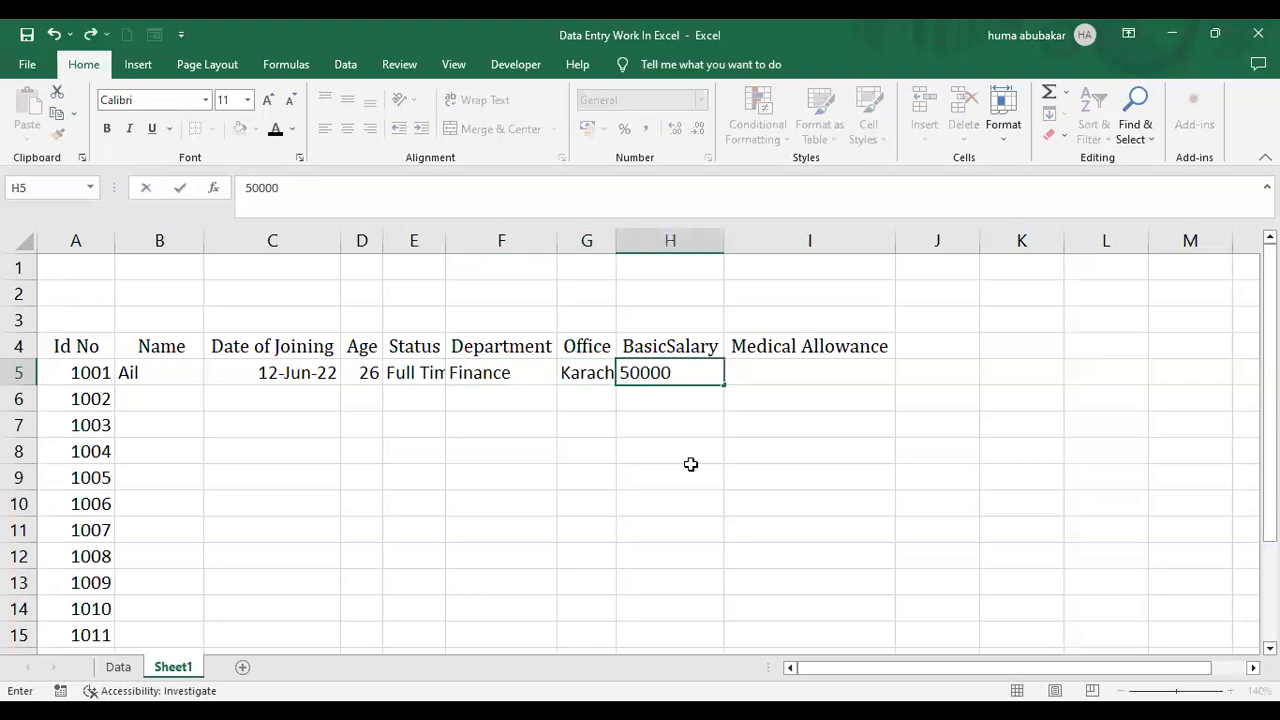
pyautogui.click(690, 464)
pyautogui.doubleClick(618, 240)
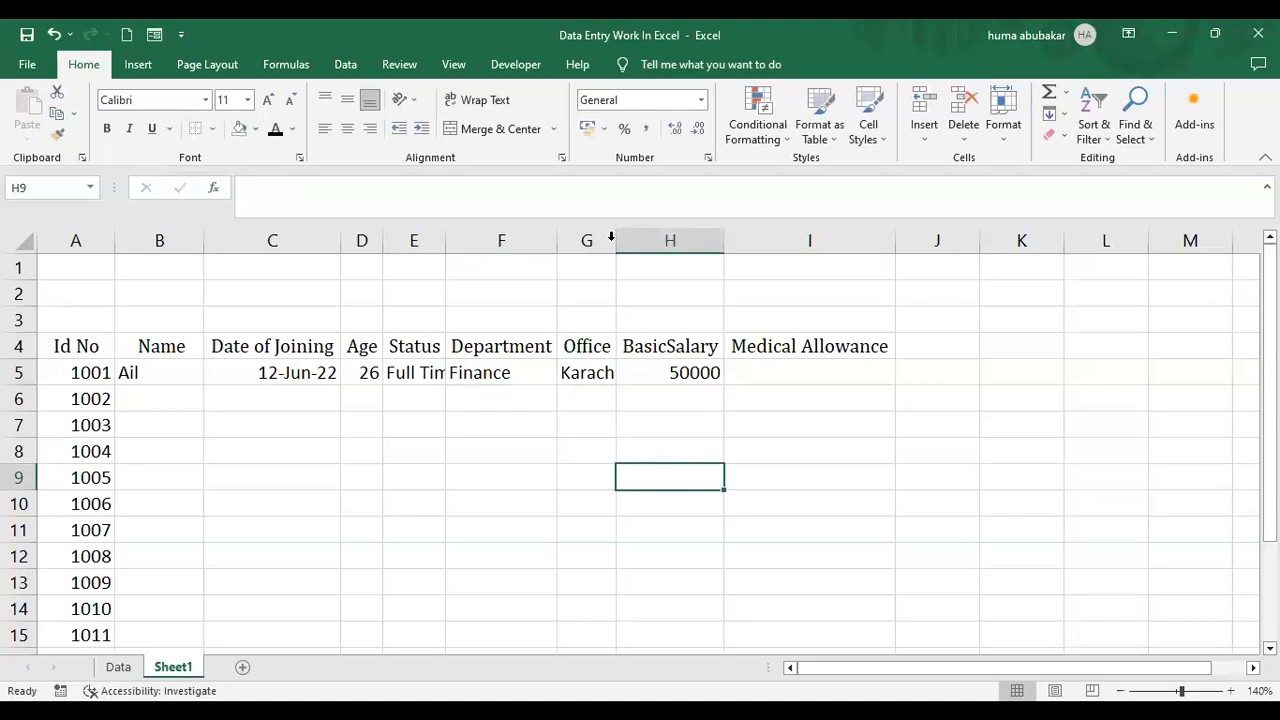
# Examine the formula behind the first Medical Allowance value on the Data sheet, and return to Sheet1
pyautogui.click(771, 369)
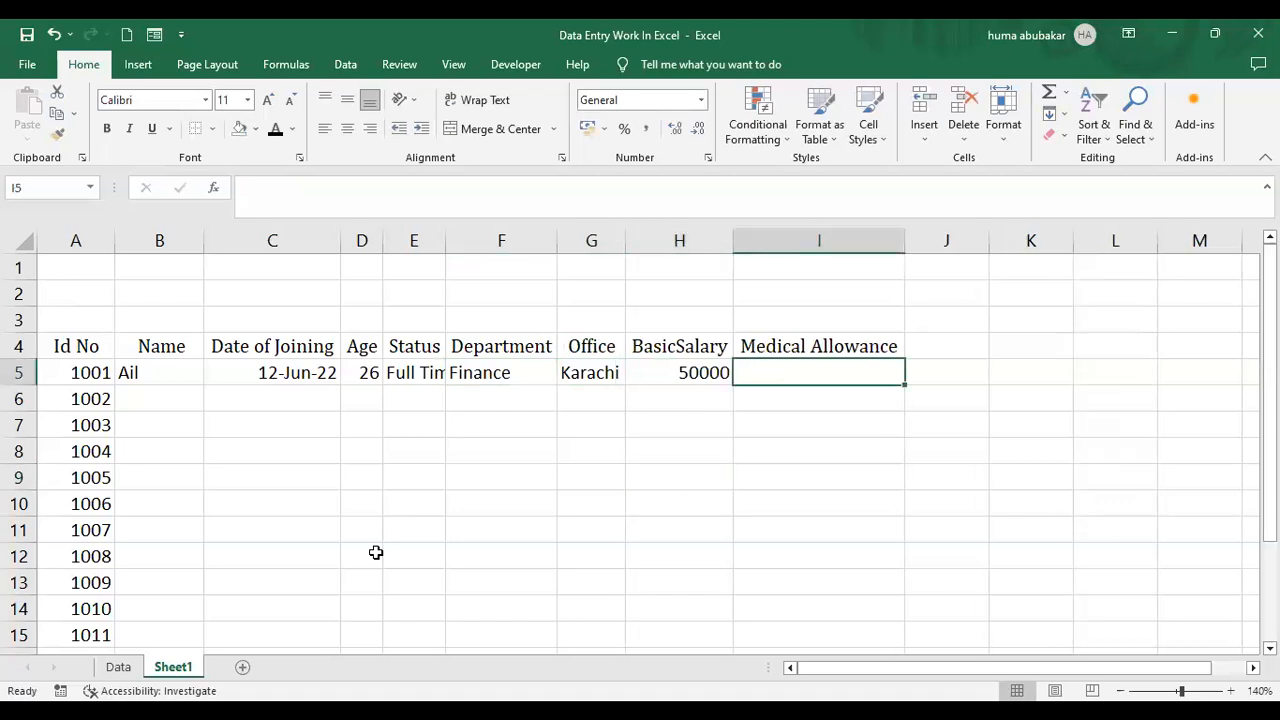
pyautogui.hotkey('ctrl', 'pageup')
pyautogui.click(803, 342)
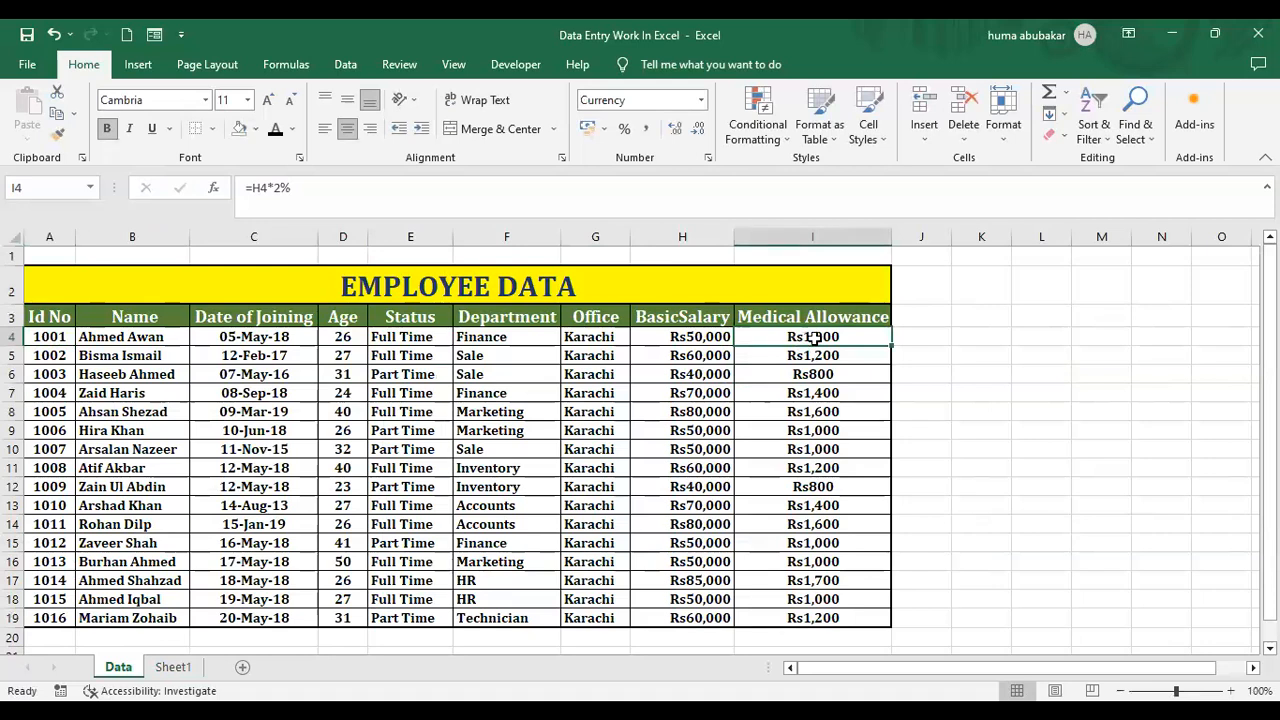
pyautogui.click(172, 668)
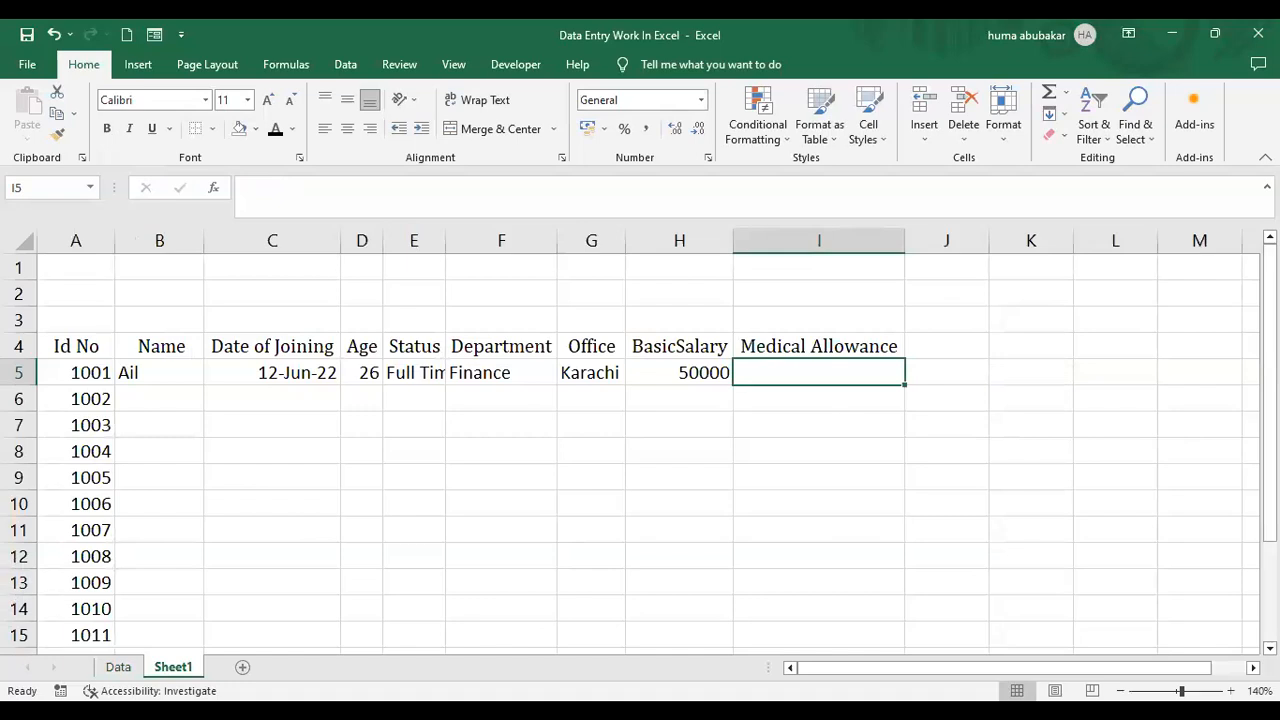
# Enter 200 in both N4 and N5 as sample numbers for formulas
pyautogui.hscroll(8, 833, 460)
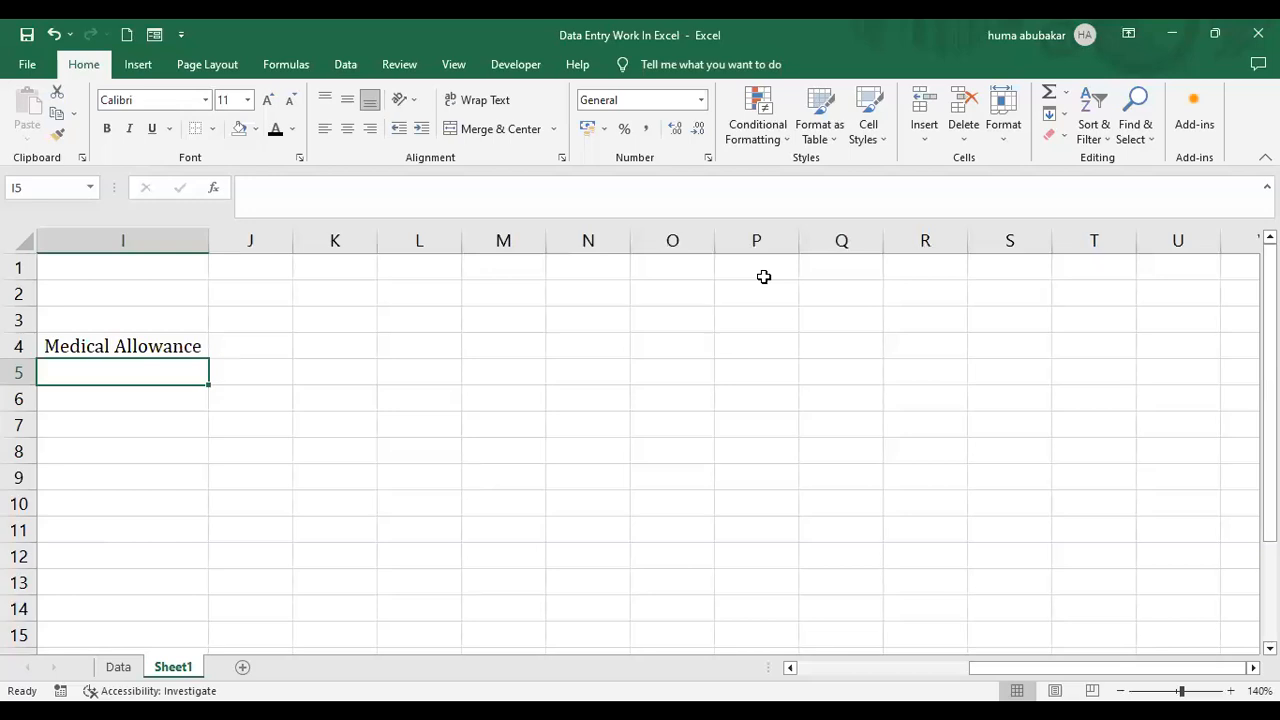
pyautogui.click(591, 353)
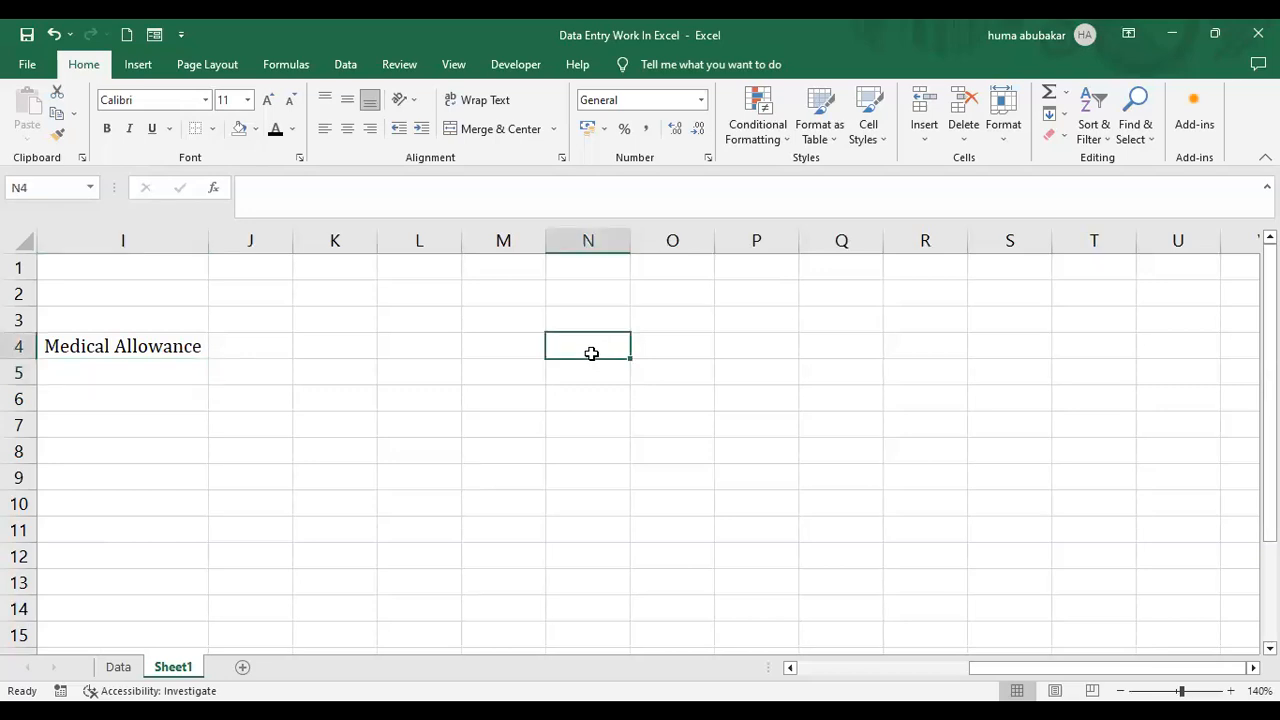
pyautogui.write('20-')
pyautogui.press('BackSpace')
pyautogui.write('0')
pyautogui.press('Return')
pyautogui.write('200')
pyautogui.press('Tab')
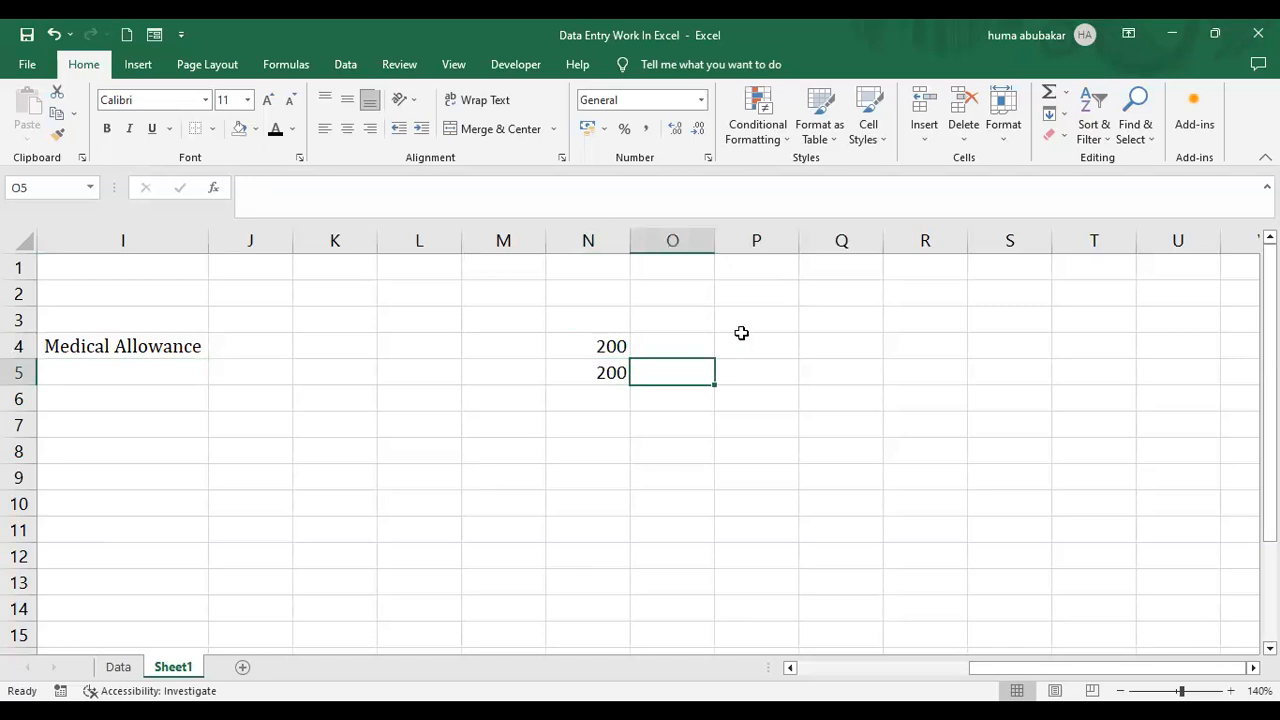
# Add the two sample numbers in P4 with the formula =N4+N5
pyautogui.click(771, 343)
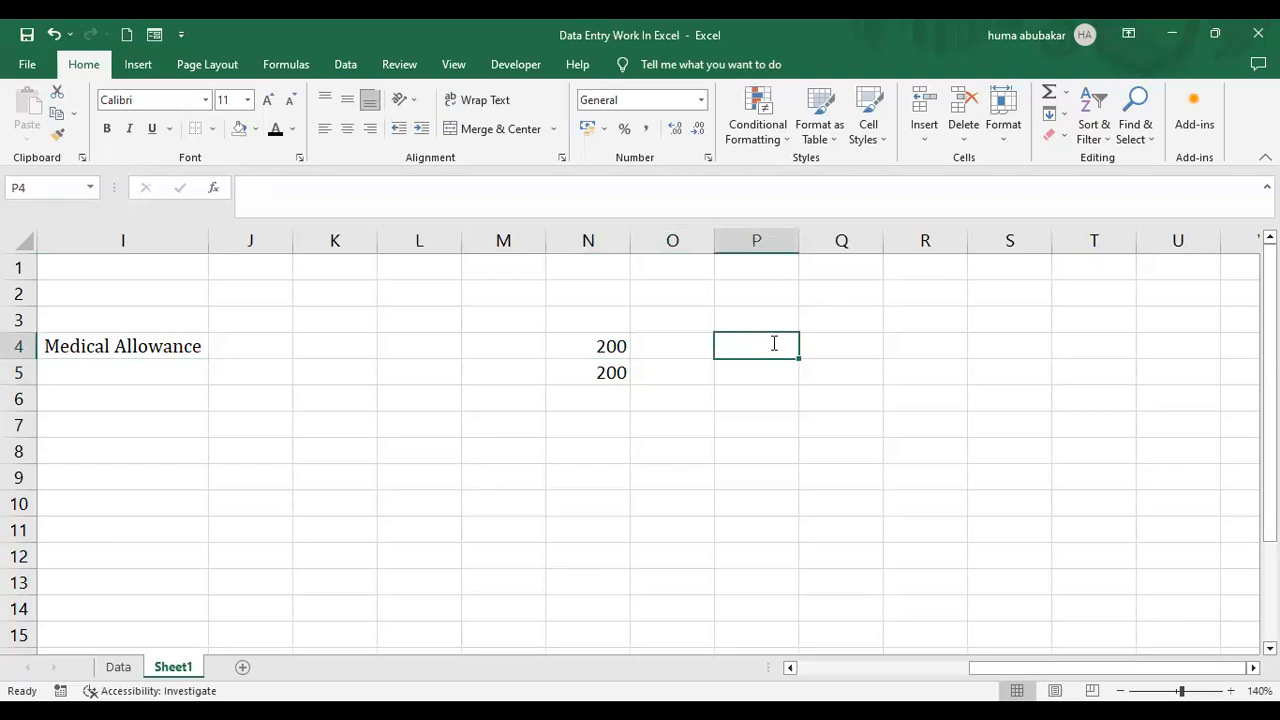
pyautogui.write('=2')
pyautogui.press('BackSpace')
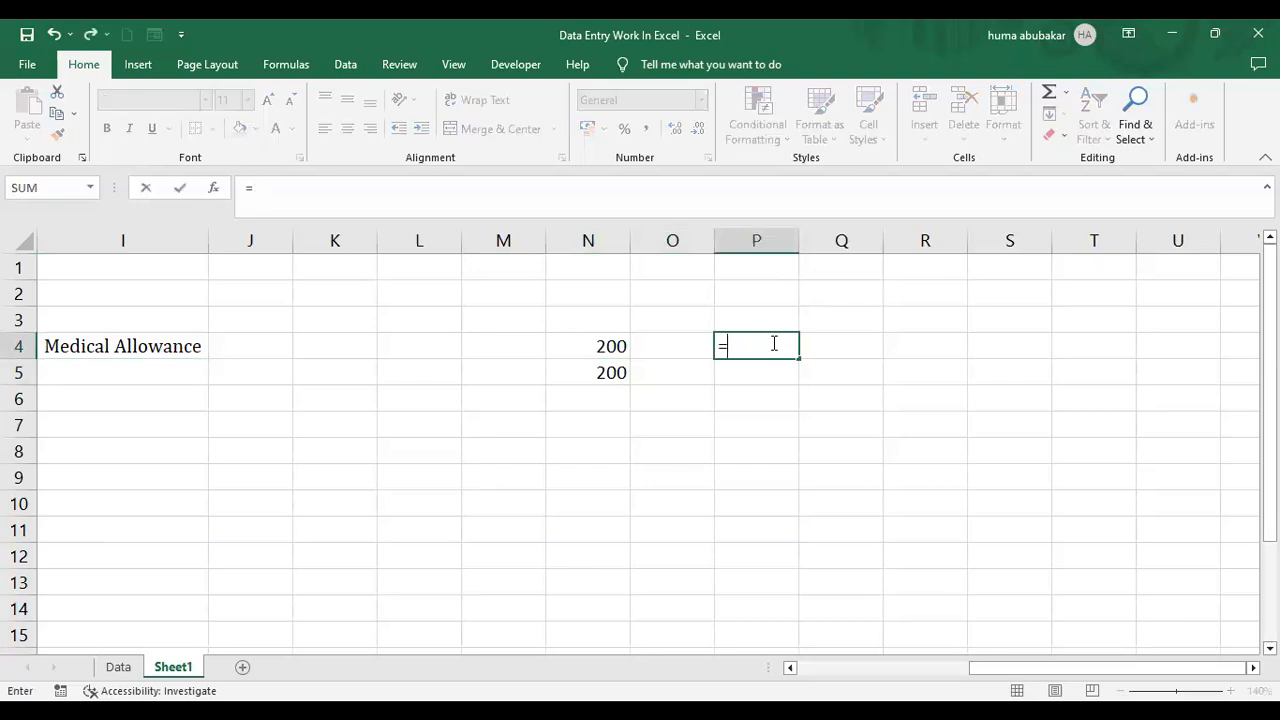
pyautogui.click(605, 345)
pyautogui.write('+')
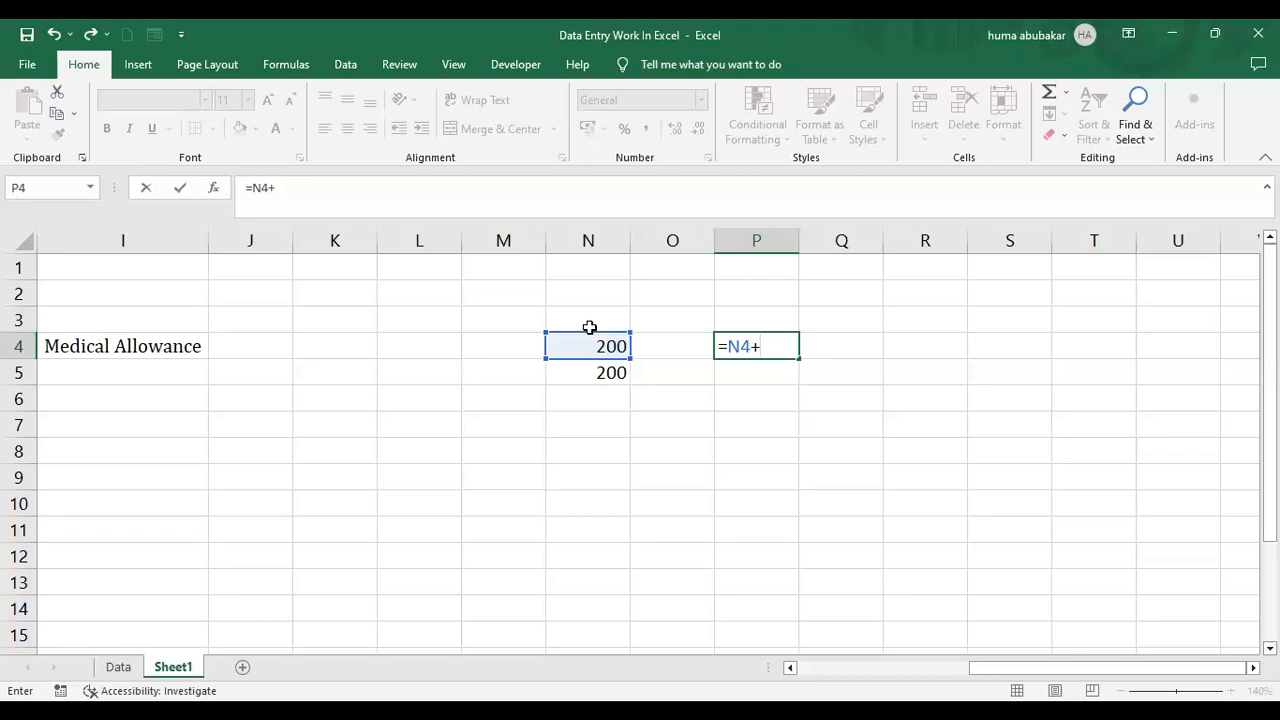
pyautogui.click(609, 377)
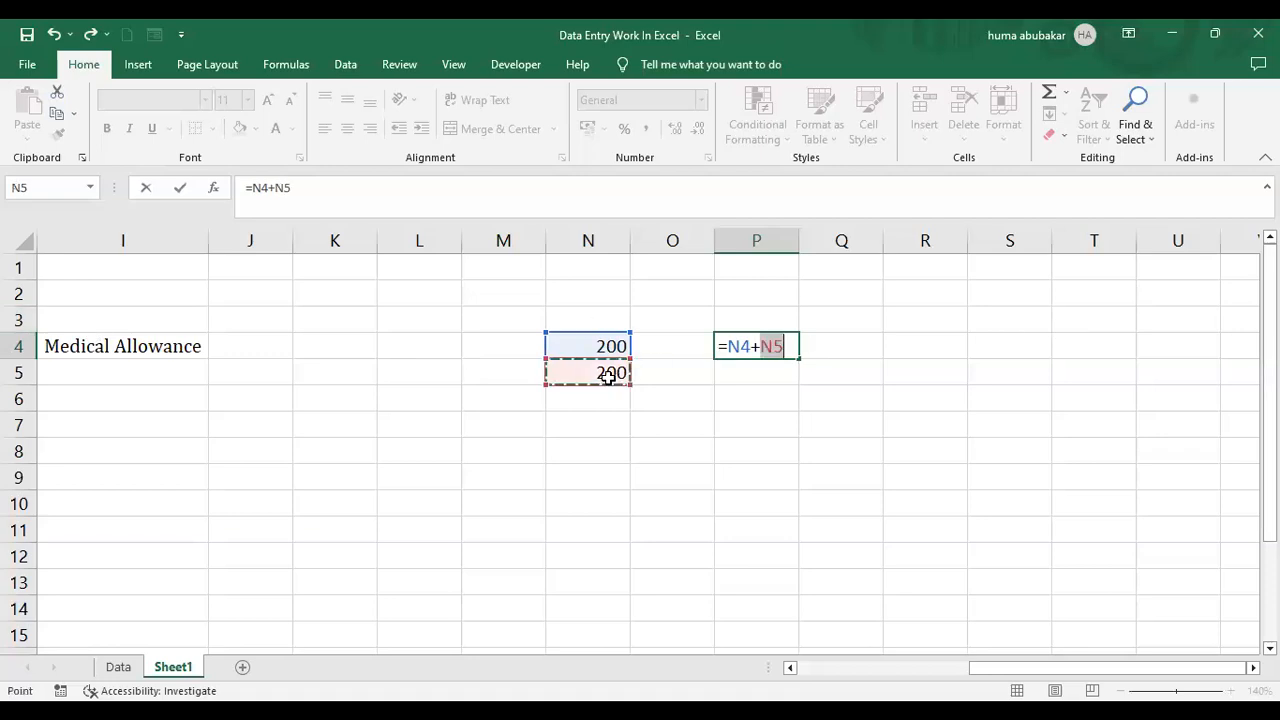
pyautogui.press('Return')
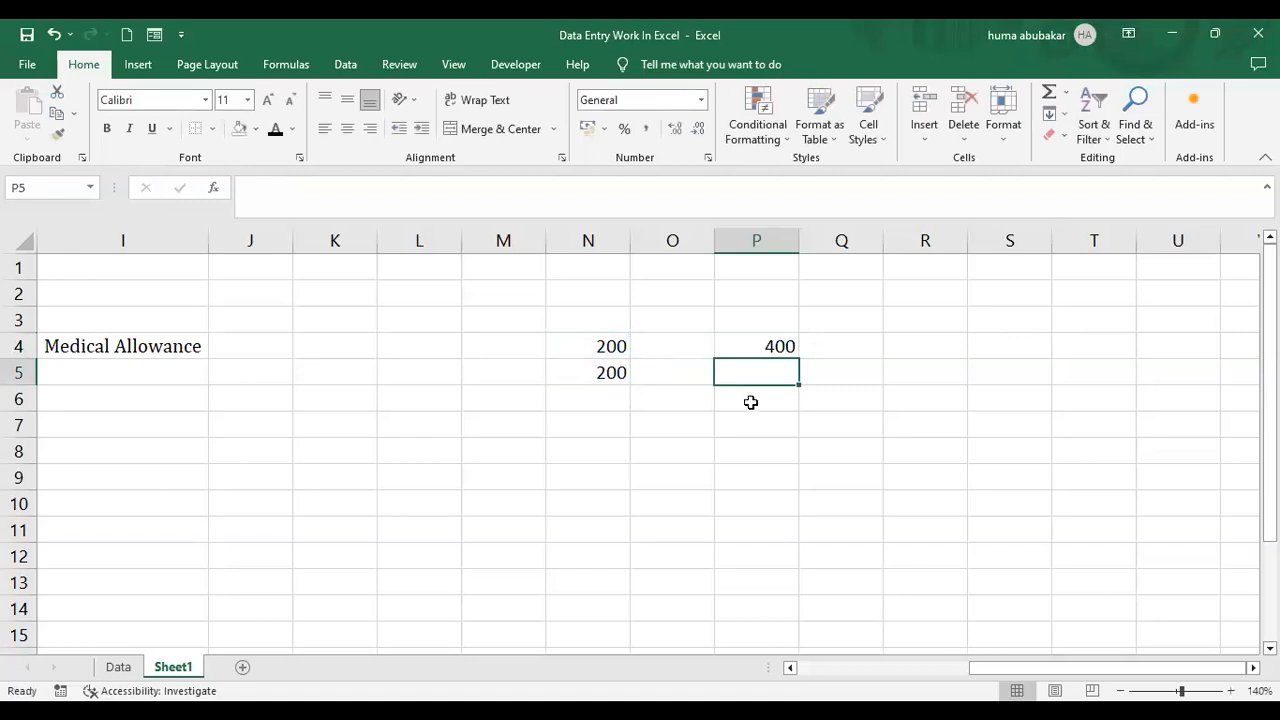
# Subtract N5 from the sum in P6 with the formula =P4-N5
pyautogui.click(750, 402)
pyautogui.write('=')
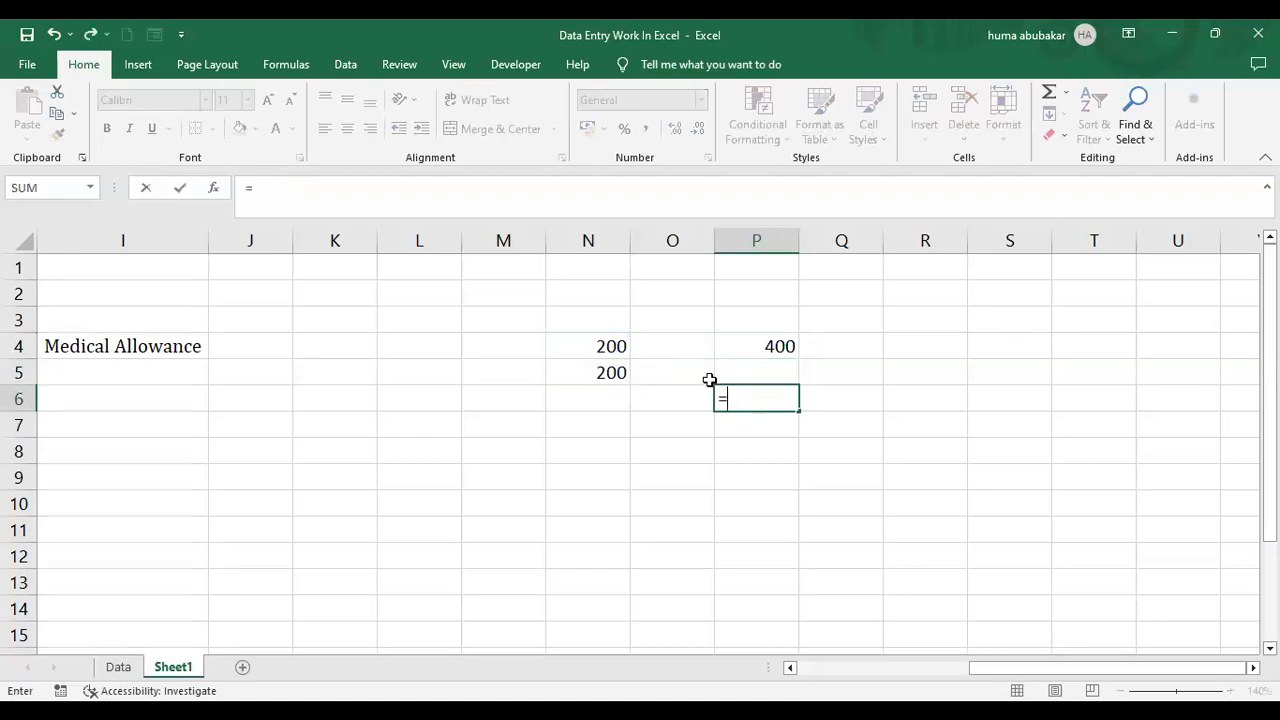
pyautogui.click(754, 342)
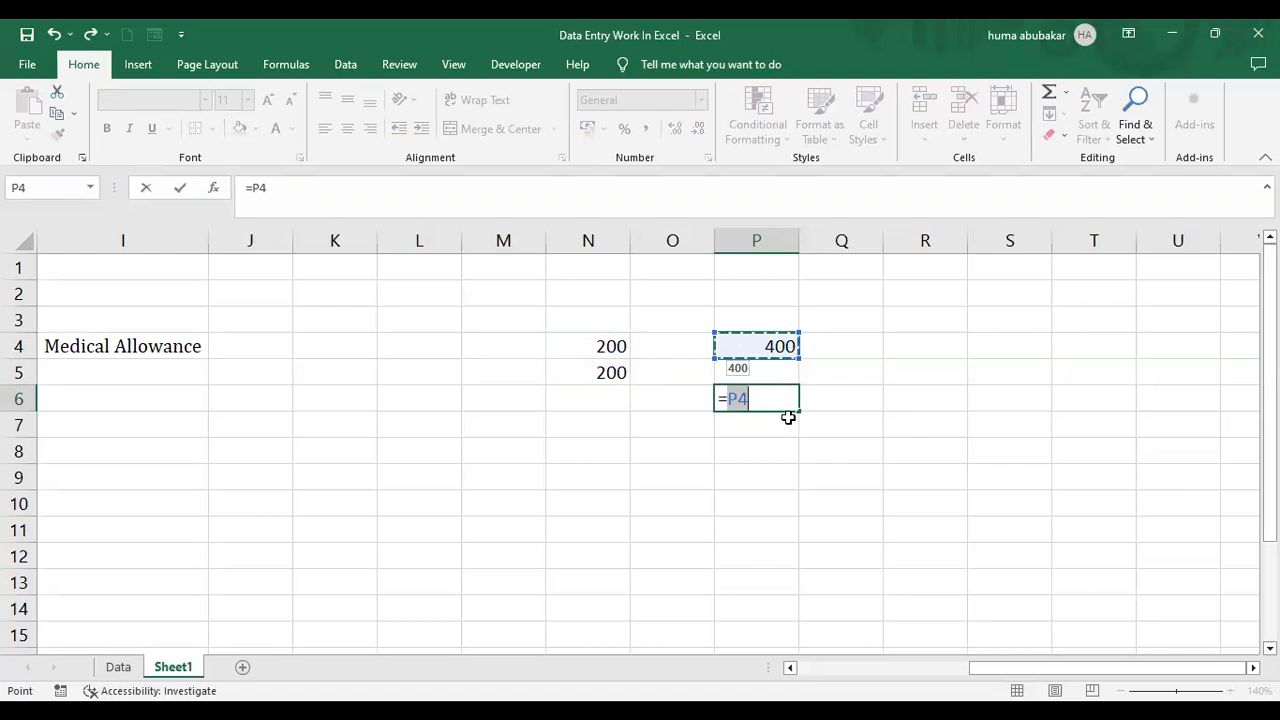
pyautogui.write('-')
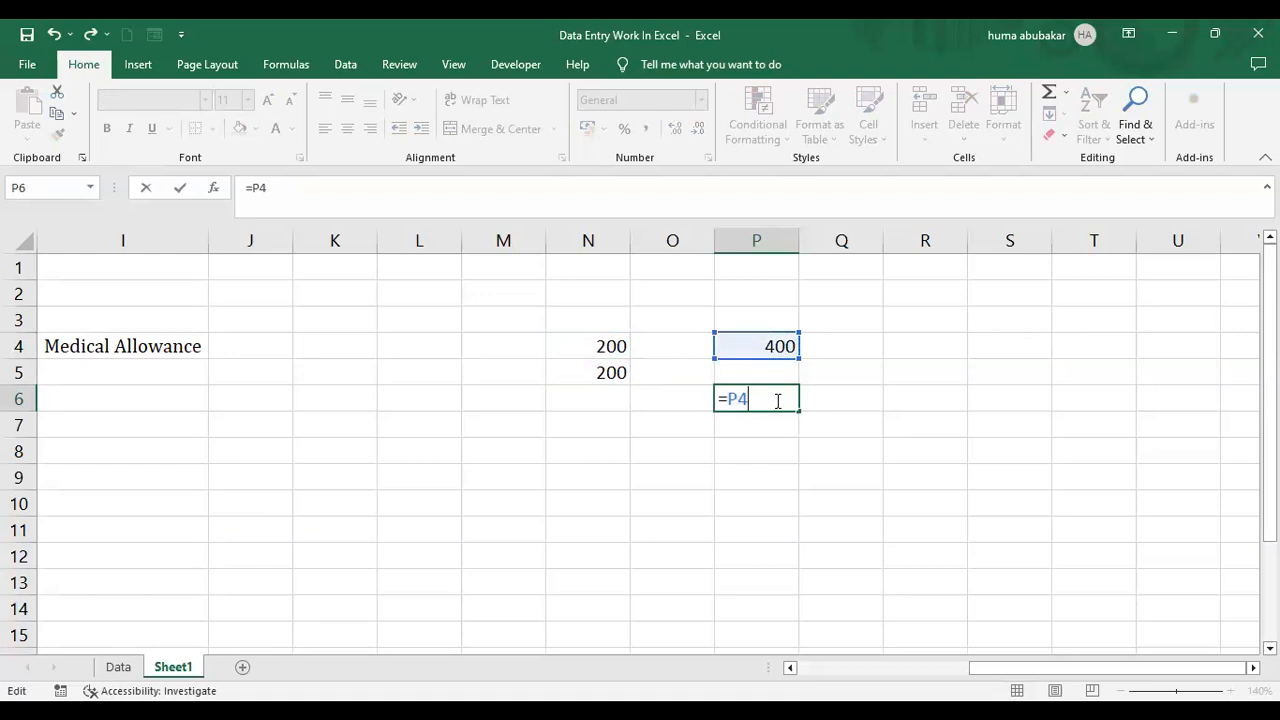
pyautogui.click(604, 374)
pyautogui.press('Return')
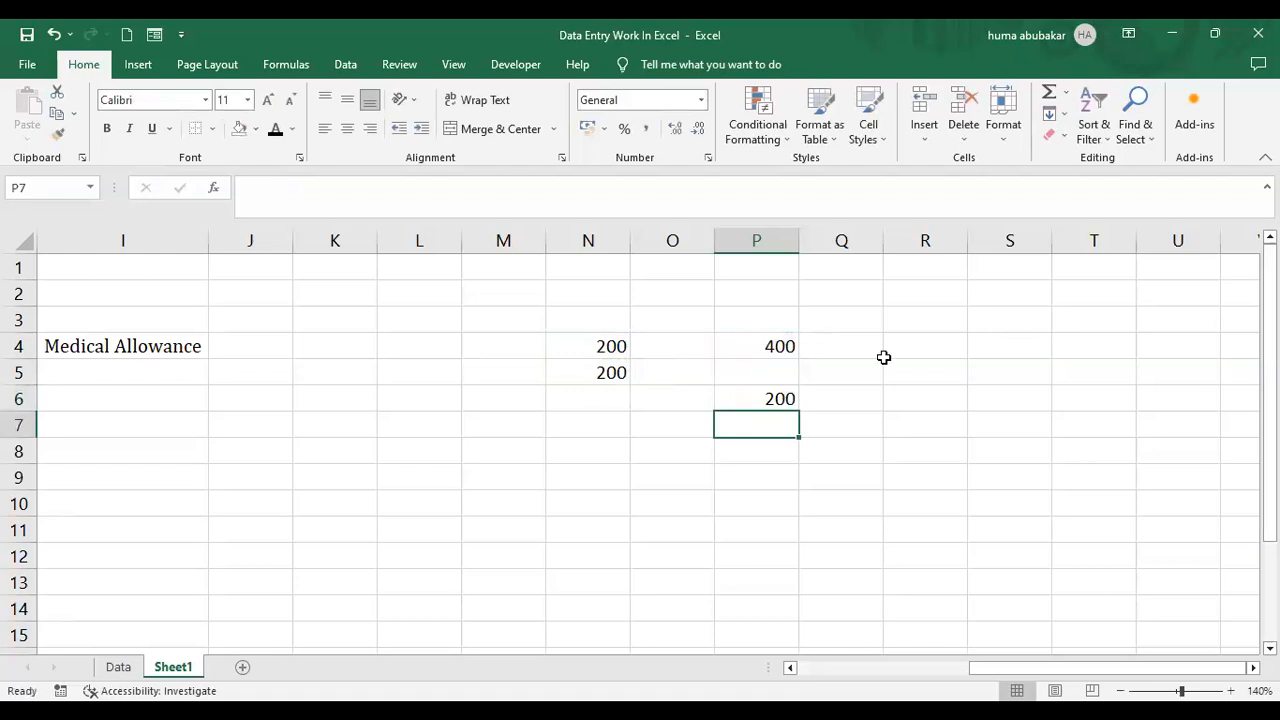
# Multiply the sum by the difference in R4 with the formula =P4*P6
pyautogui.click(921, 349)
pyautogui.write('=')
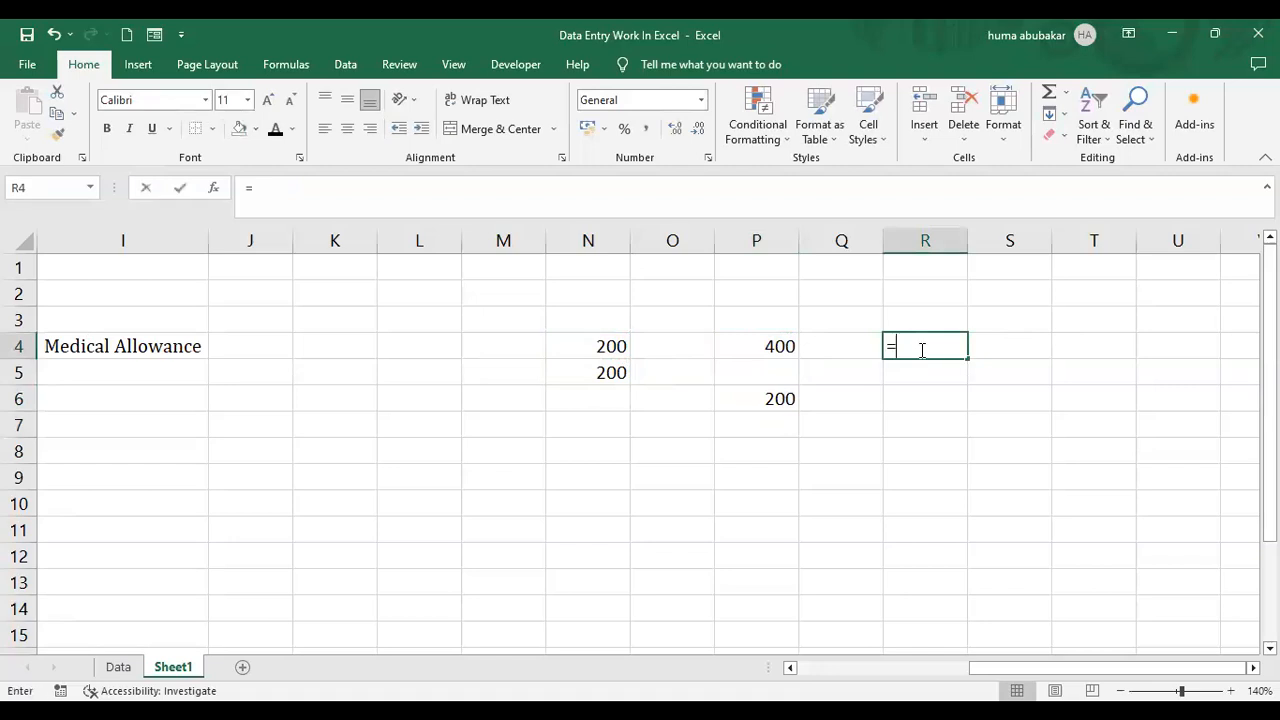
pyautogui.click(779, 348)
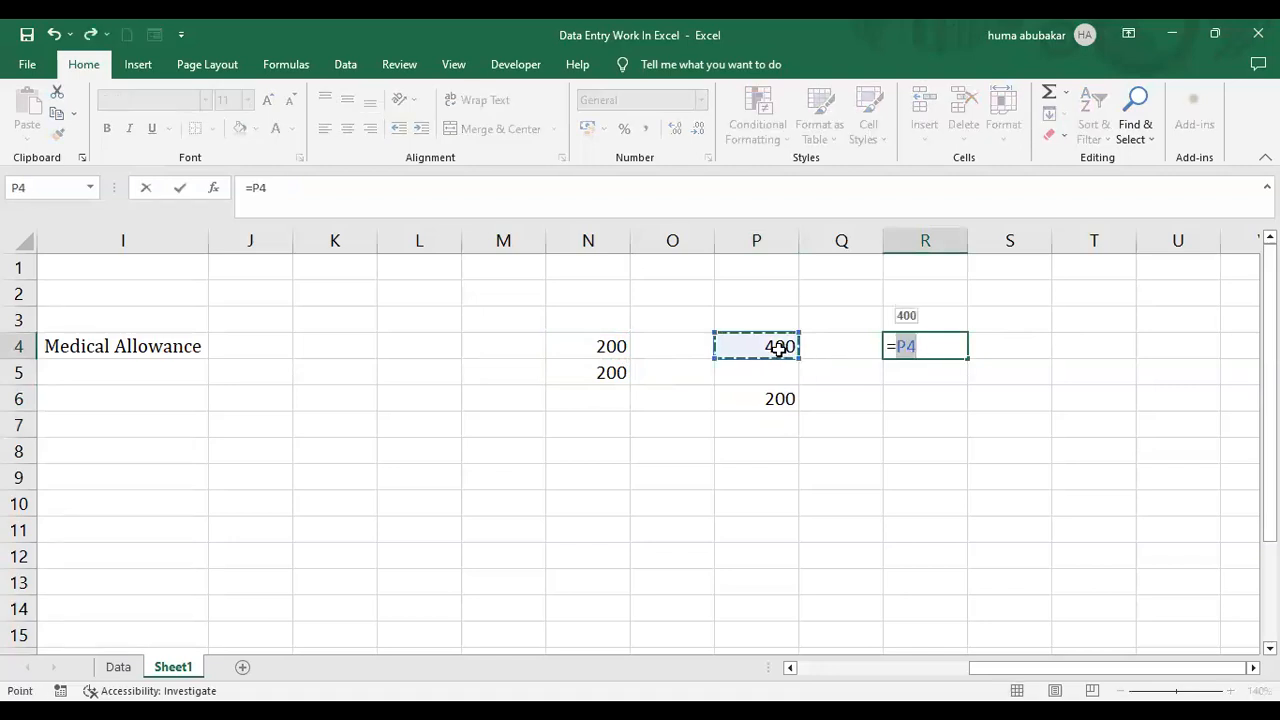
pyautogui.write('*')
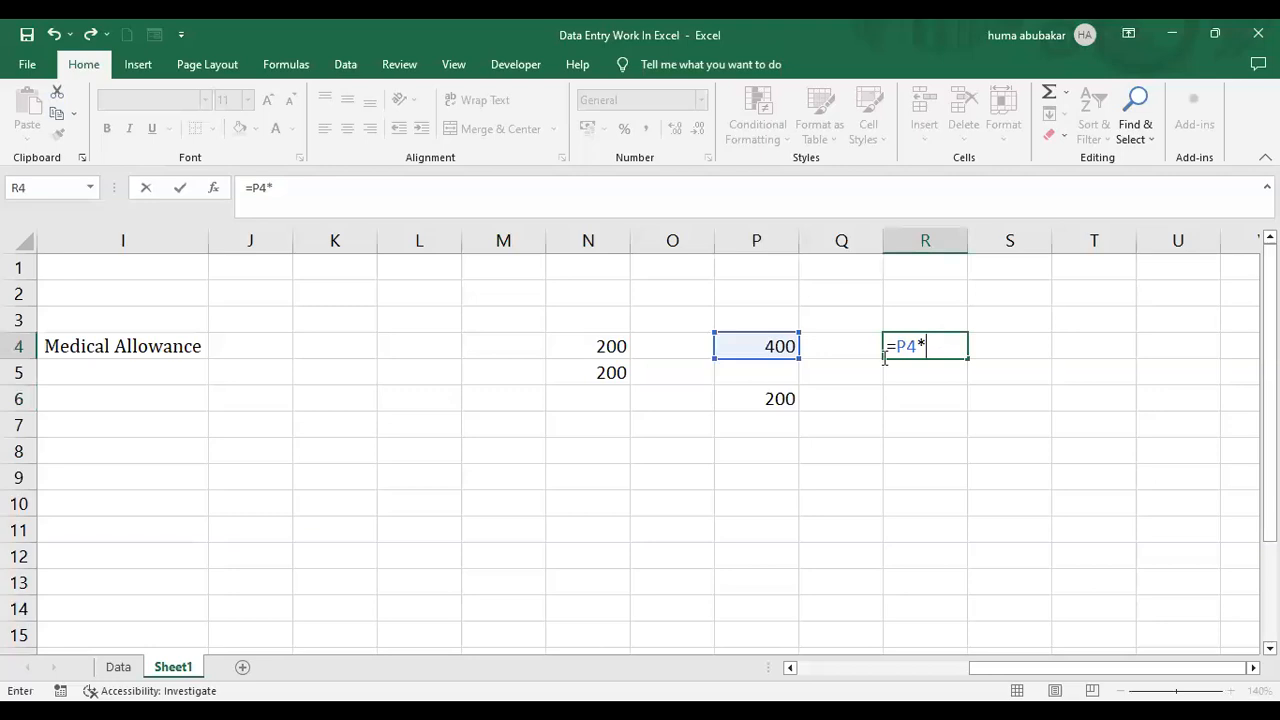
pyautogui.click(762, 401)
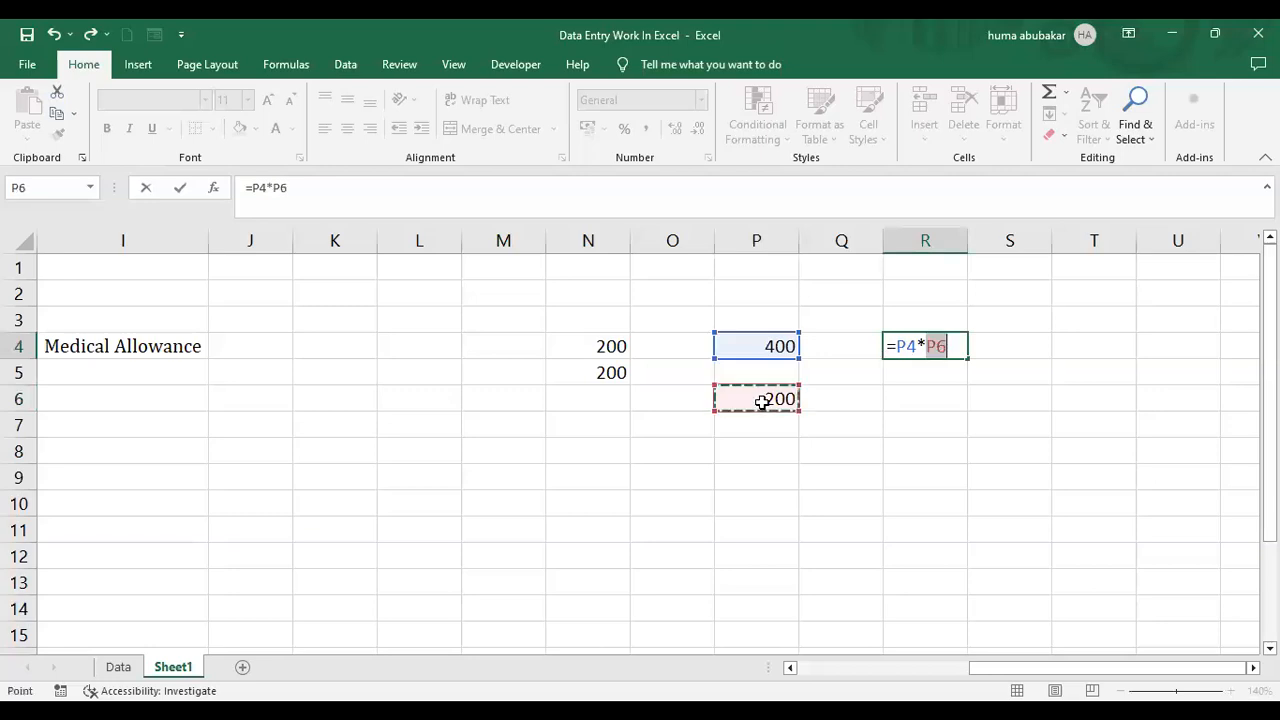
pyautogui.press('Return')
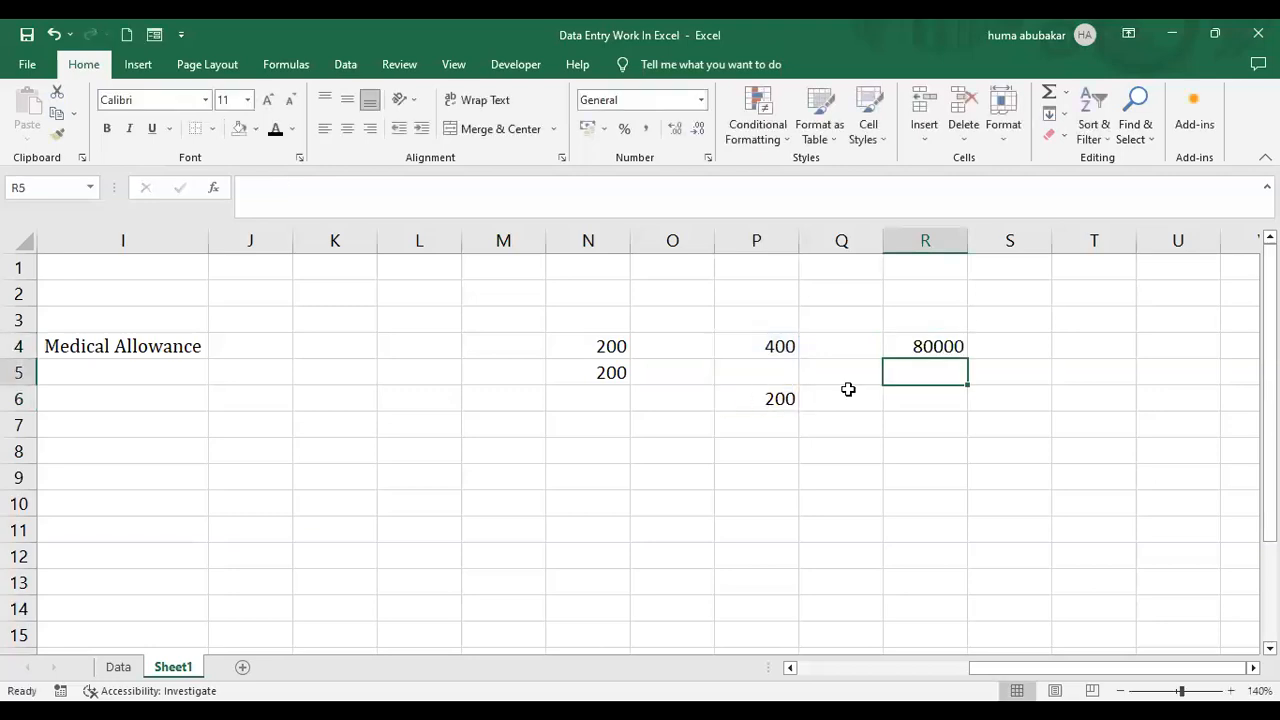
# Divide the product by the difference in R6 with the formula =R4/P6
pyautogui.click(912, 398)
pyautogui.write('=')
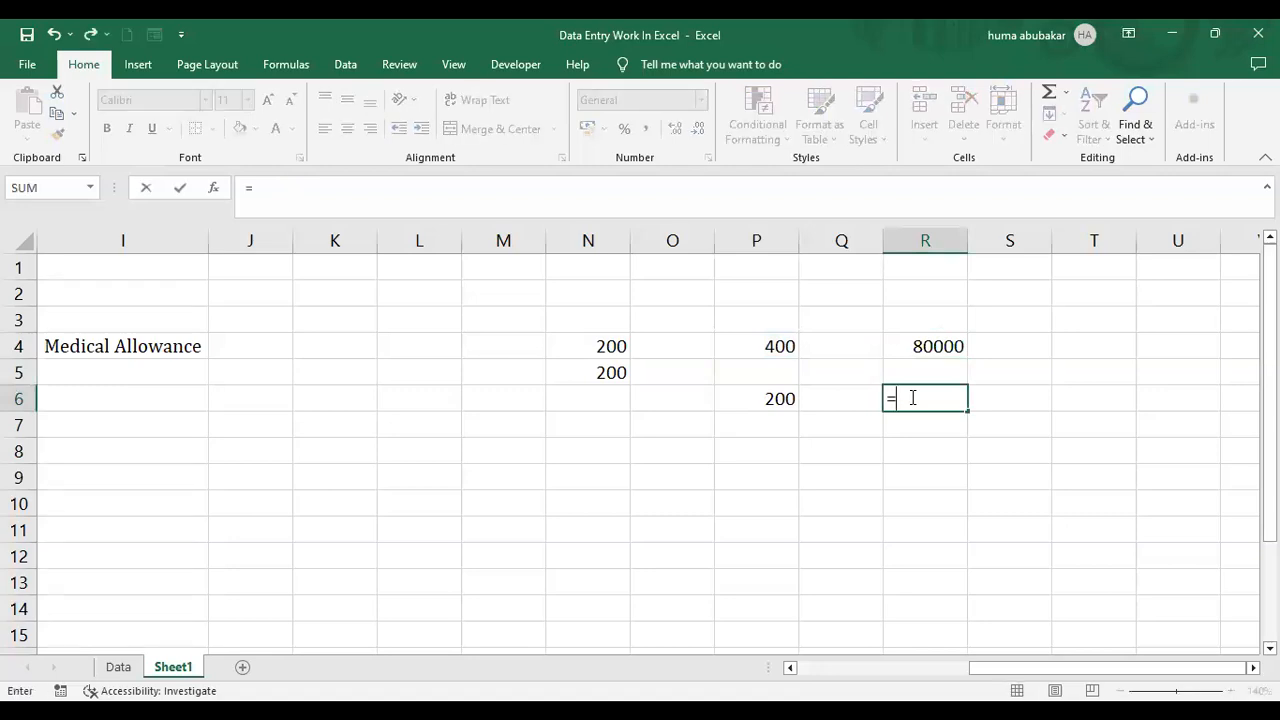
pyautogui.click(922, 345)
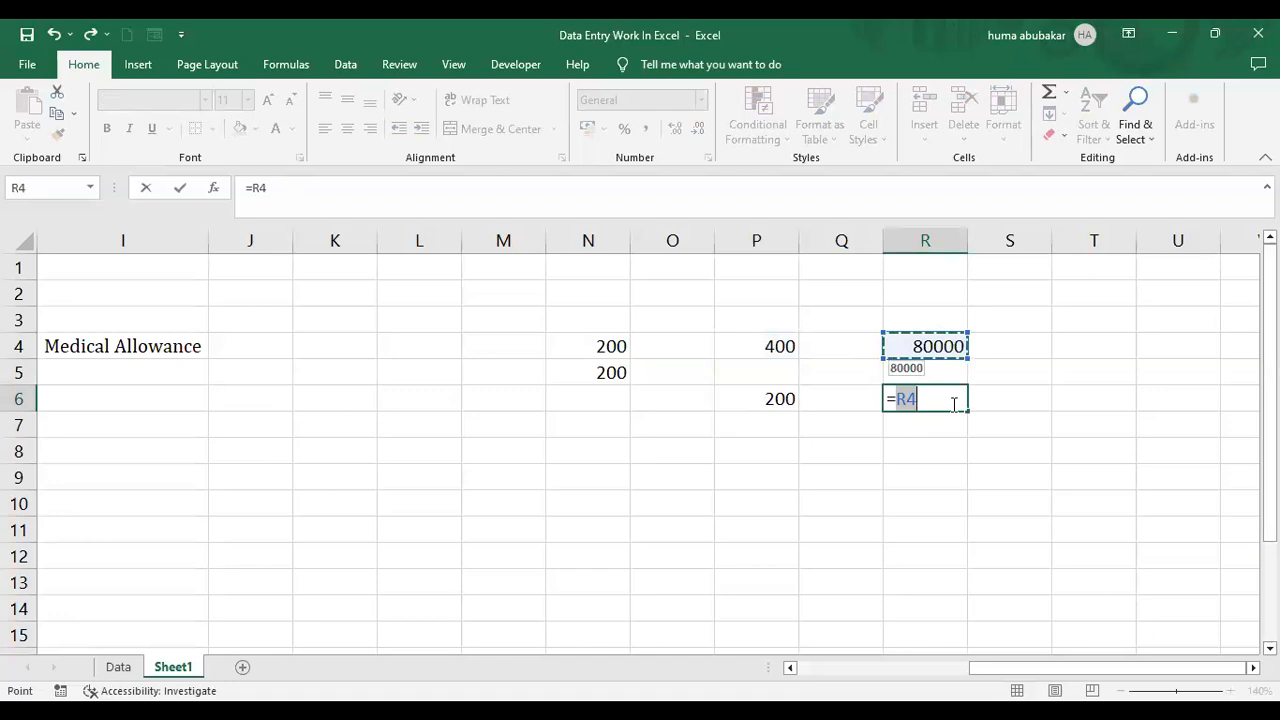
pyautogui.write('/')
pyautogui.click(768, 398)
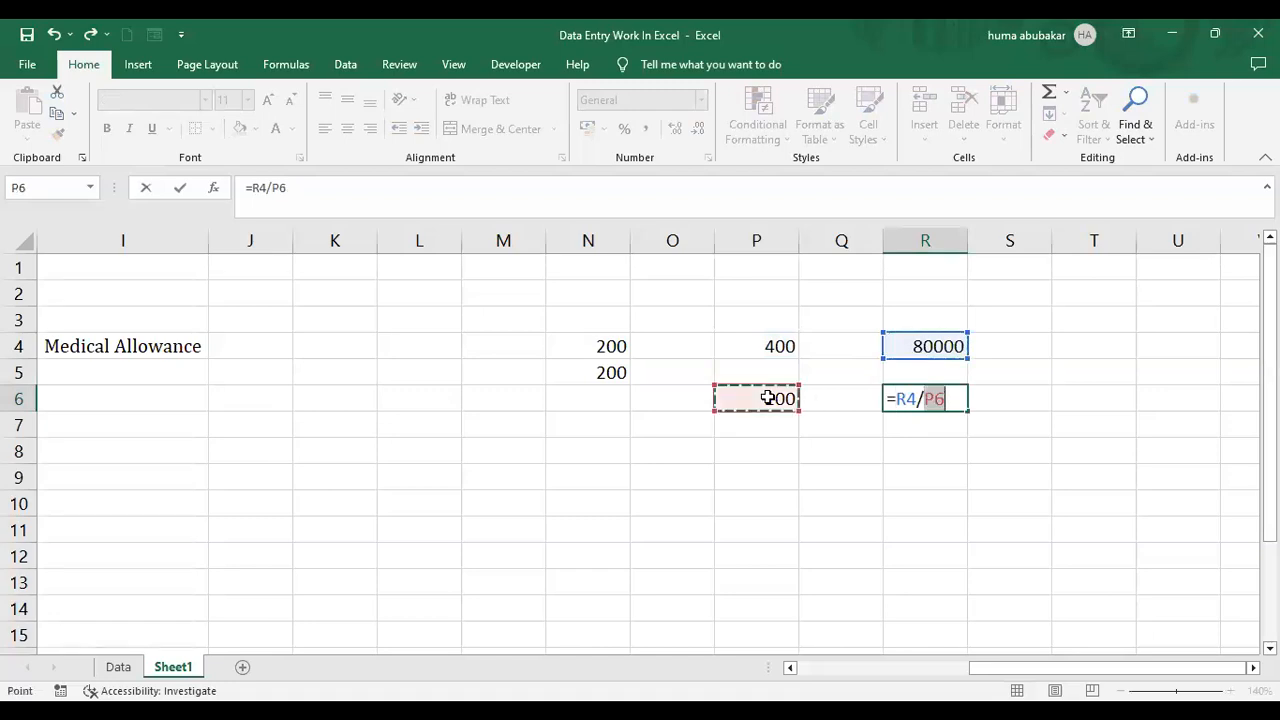
pyautogui.press('Return')
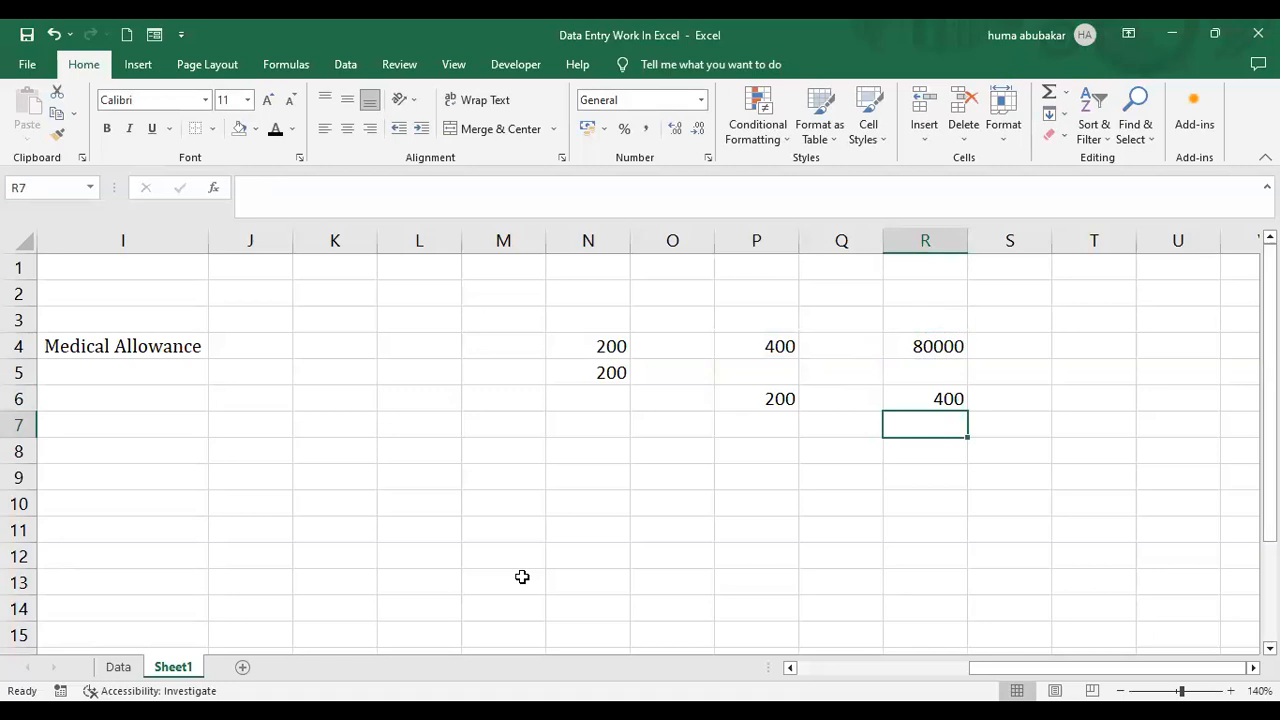
pyautogui.hotkey('alt', 'Tab')
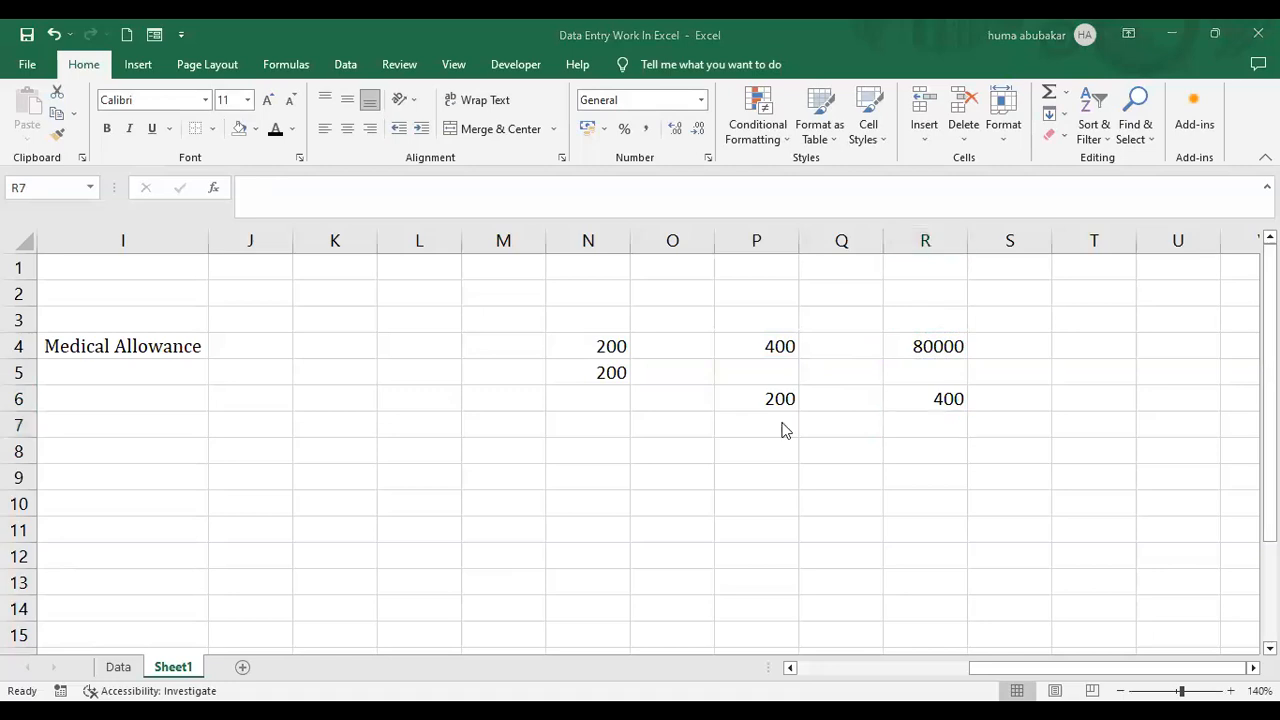
pyautogui.hotkey('alt', 'Tab')
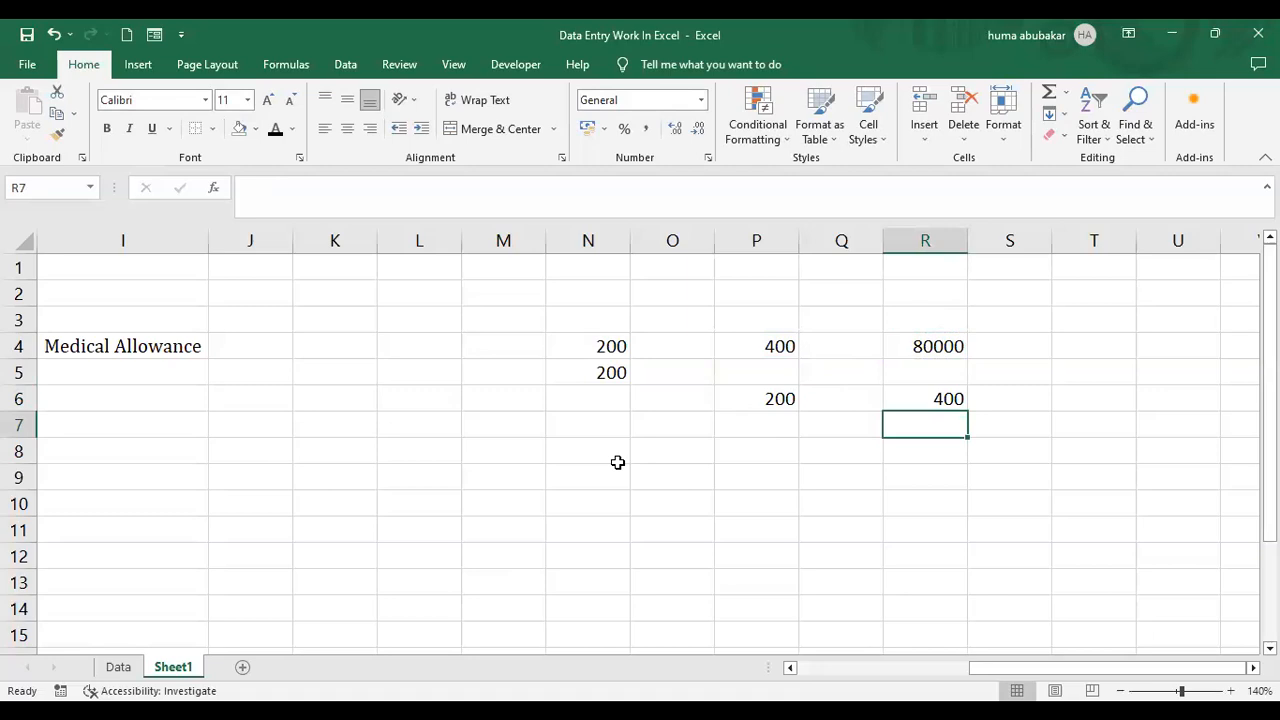
pyautogui.hotkey('alt', 'Tab')
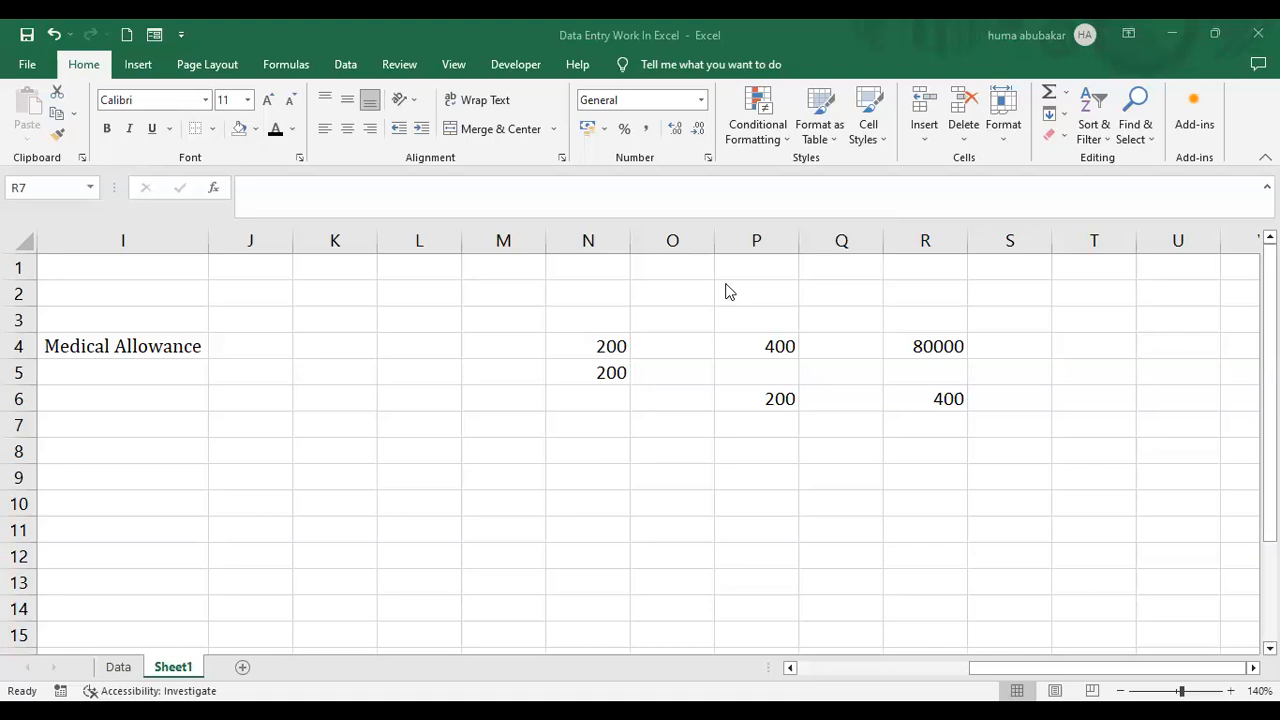
pyautogui.moveTo(580, 350); pyautogui.dragTo(873, 415)
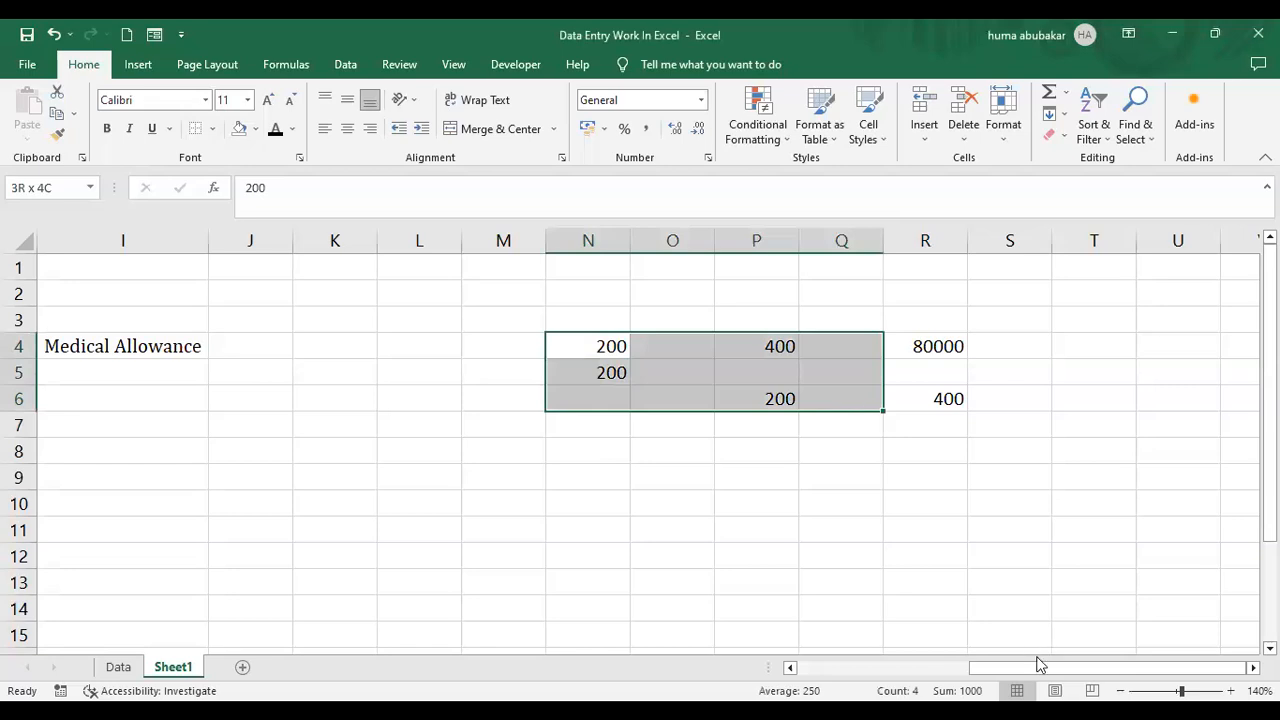
pyautogui.moveTo(1038, 670); pyautogui.dragTo(814, 671)
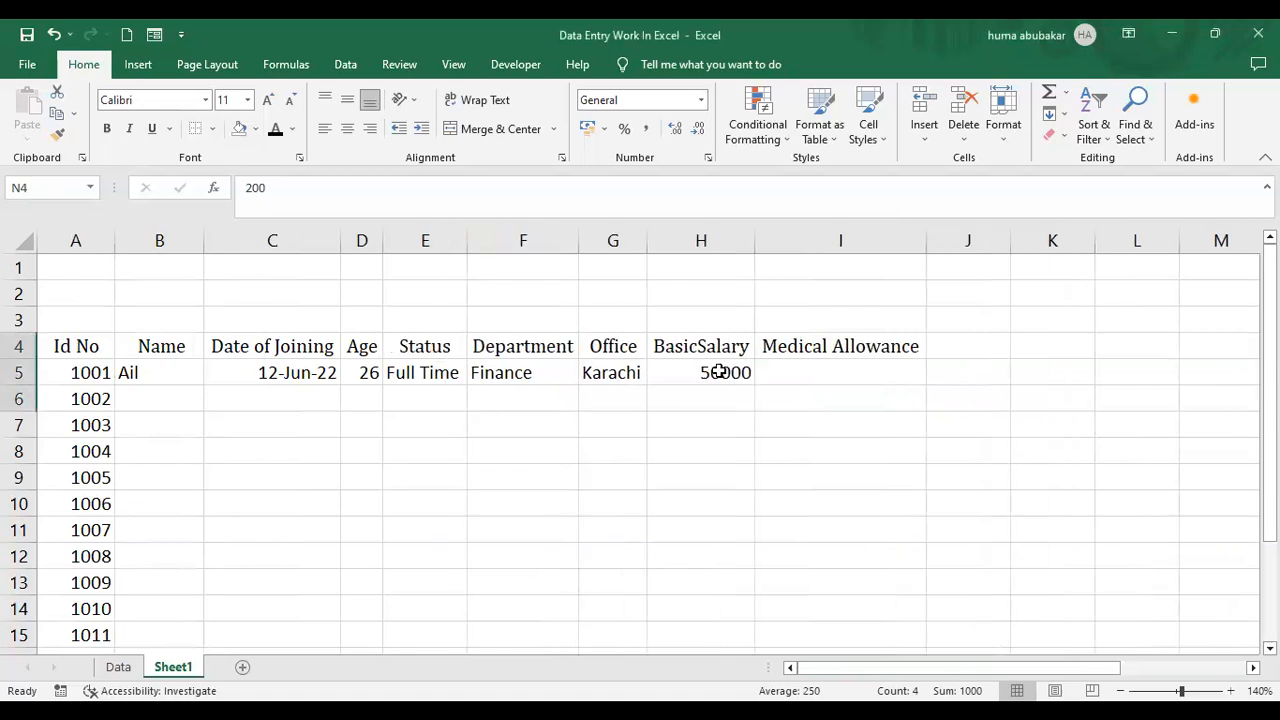
pyautogui.click(785, 370)
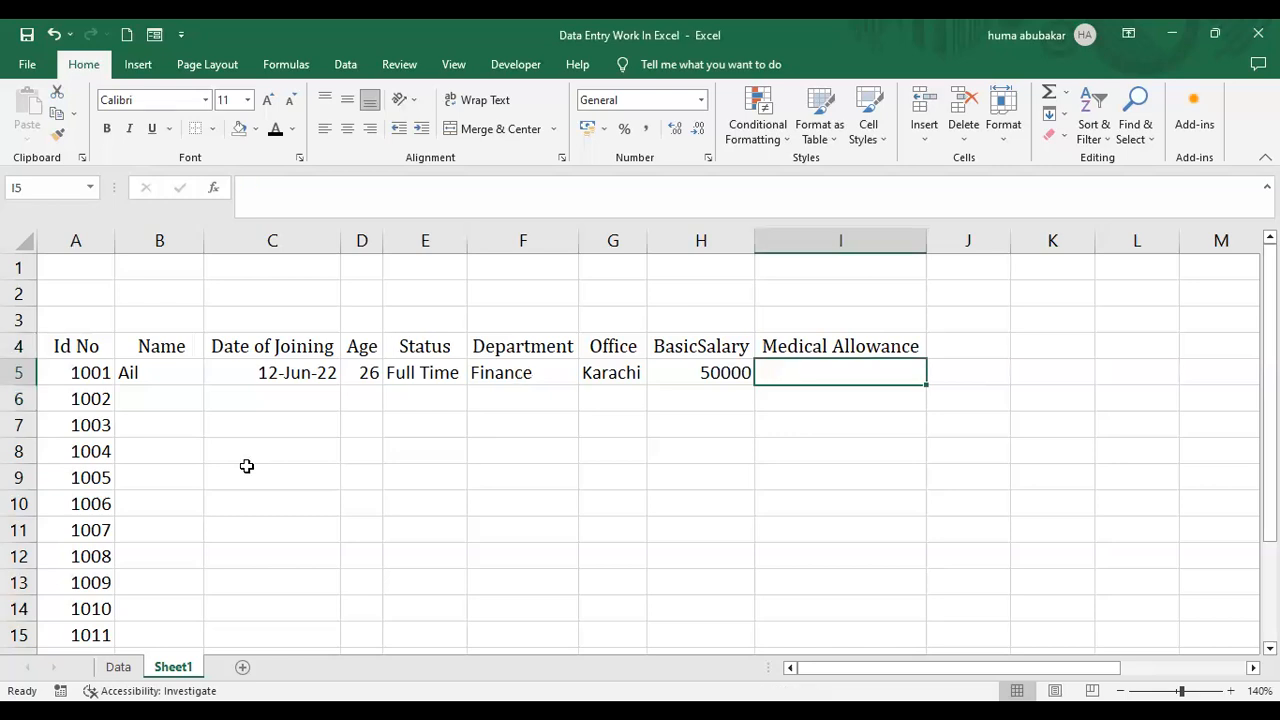
# Copy the employee records in B5:I19 of the Data sheet, from Name through Medical Allowance
pyautogui.click(118, 670)
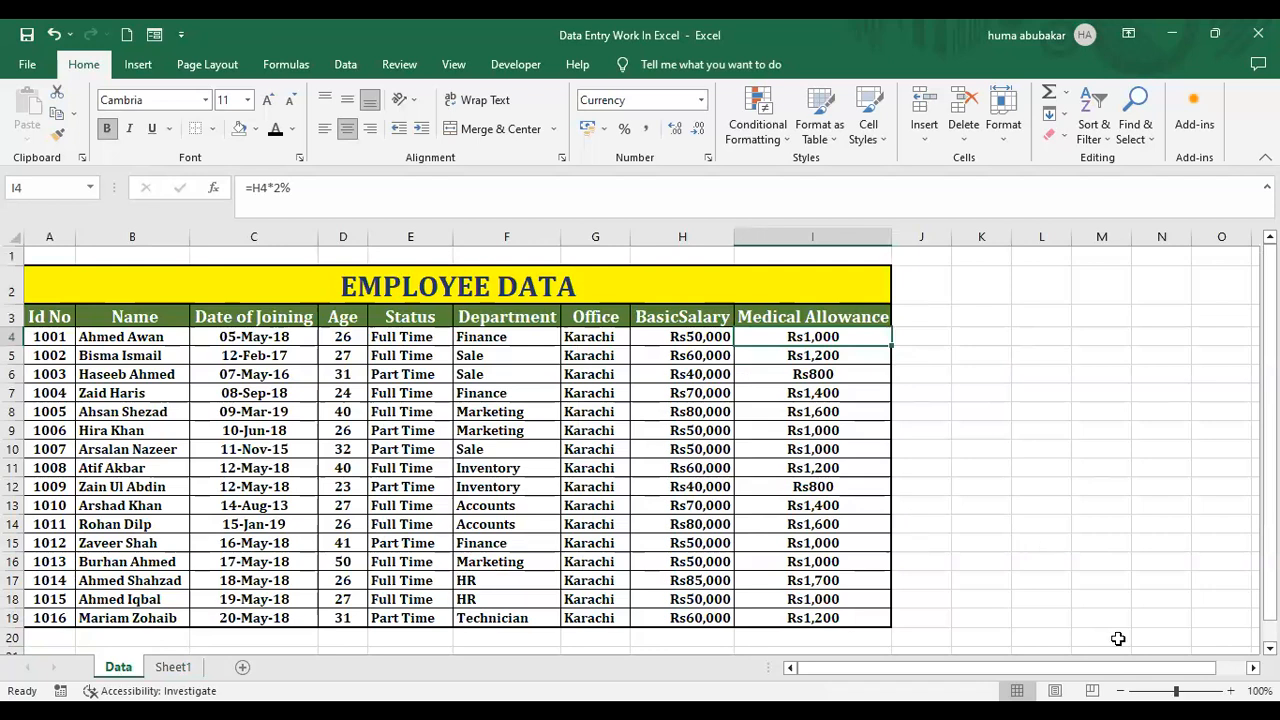
pyautogui.click(1231, 691)
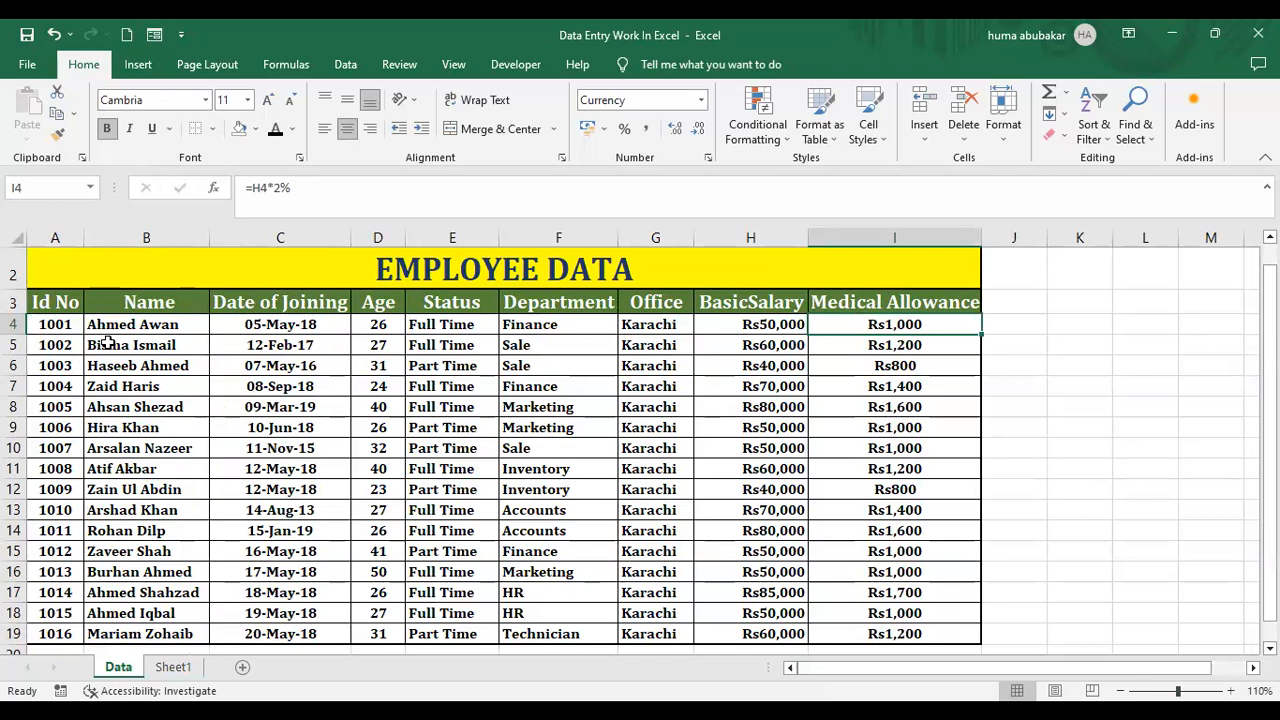
pyautogui.moveTo(120, 345); pyautogui.dragTo(452, 468)
pyautogui.moveTo(893, 570); pyautogui.dragTo(849, 543)
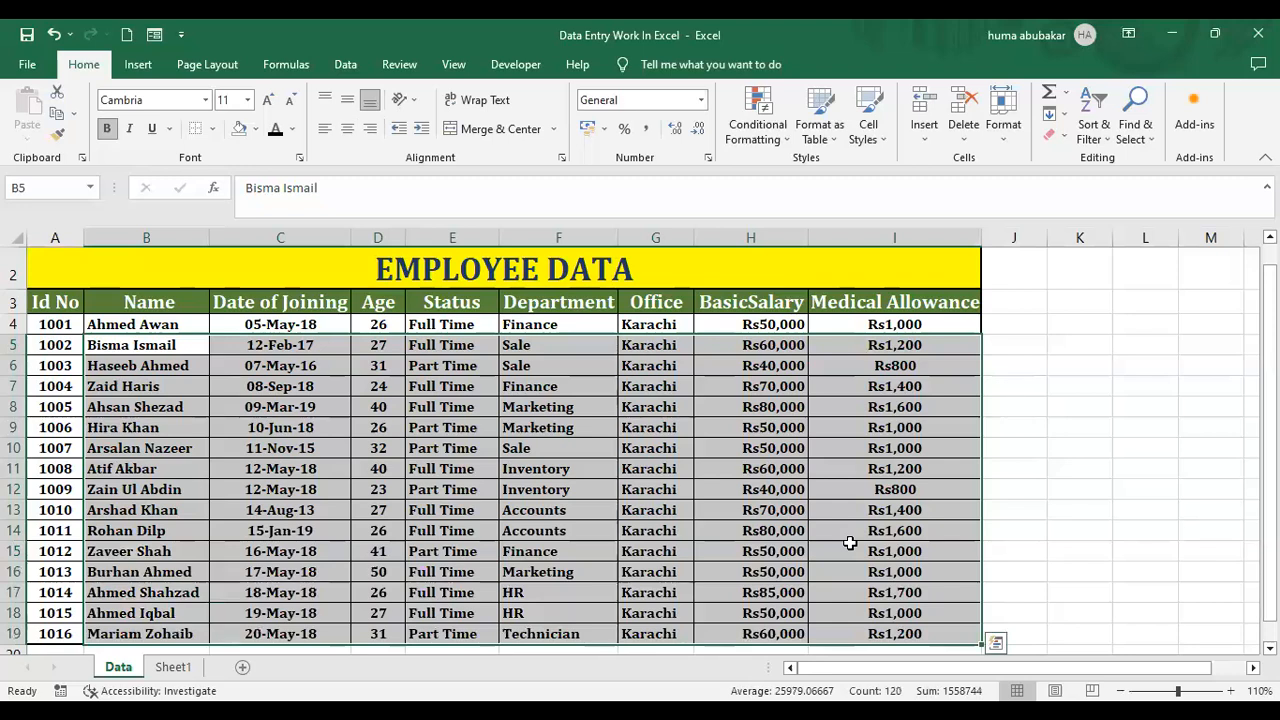
pyautogui.hotkey('ctrl', 'c')
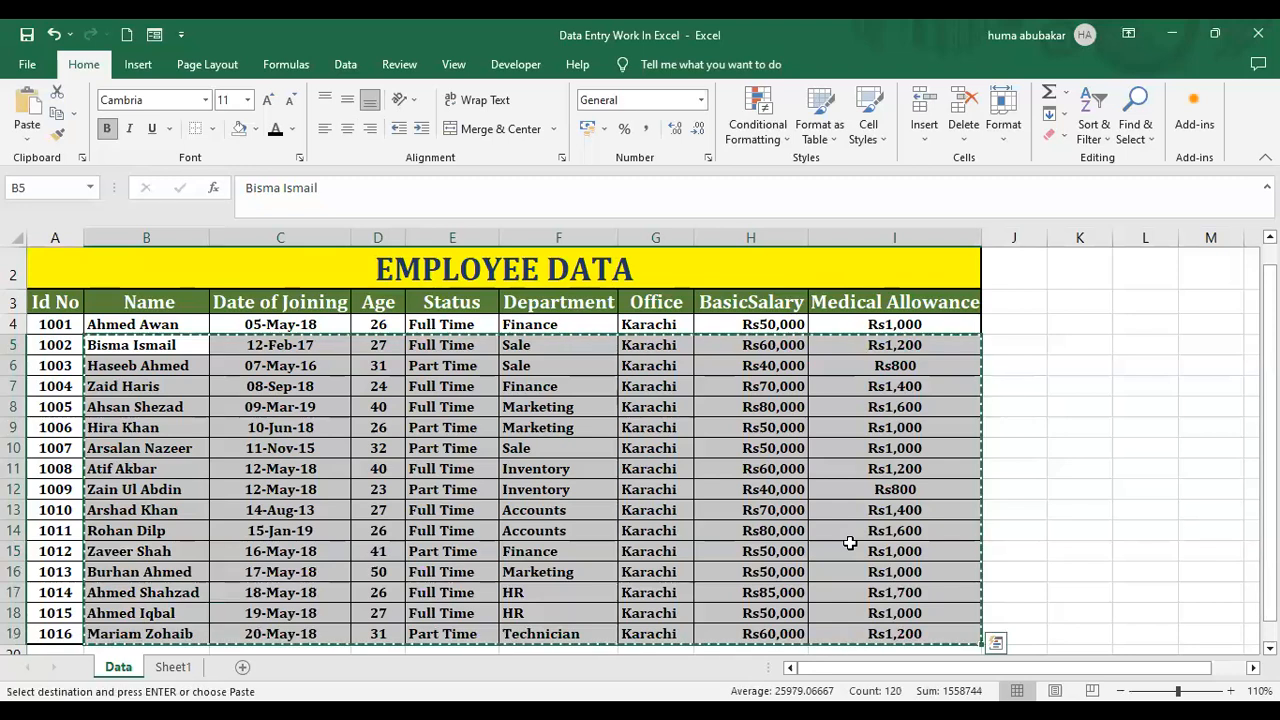
# Try a regular paste of the copied records, formatting included, starting at B6 on Sheet1, and undo it
pyautogui.click(162, 666)
pyautogui.click(155, 399)
pyautogui.hotkey('ctrl', 'v')
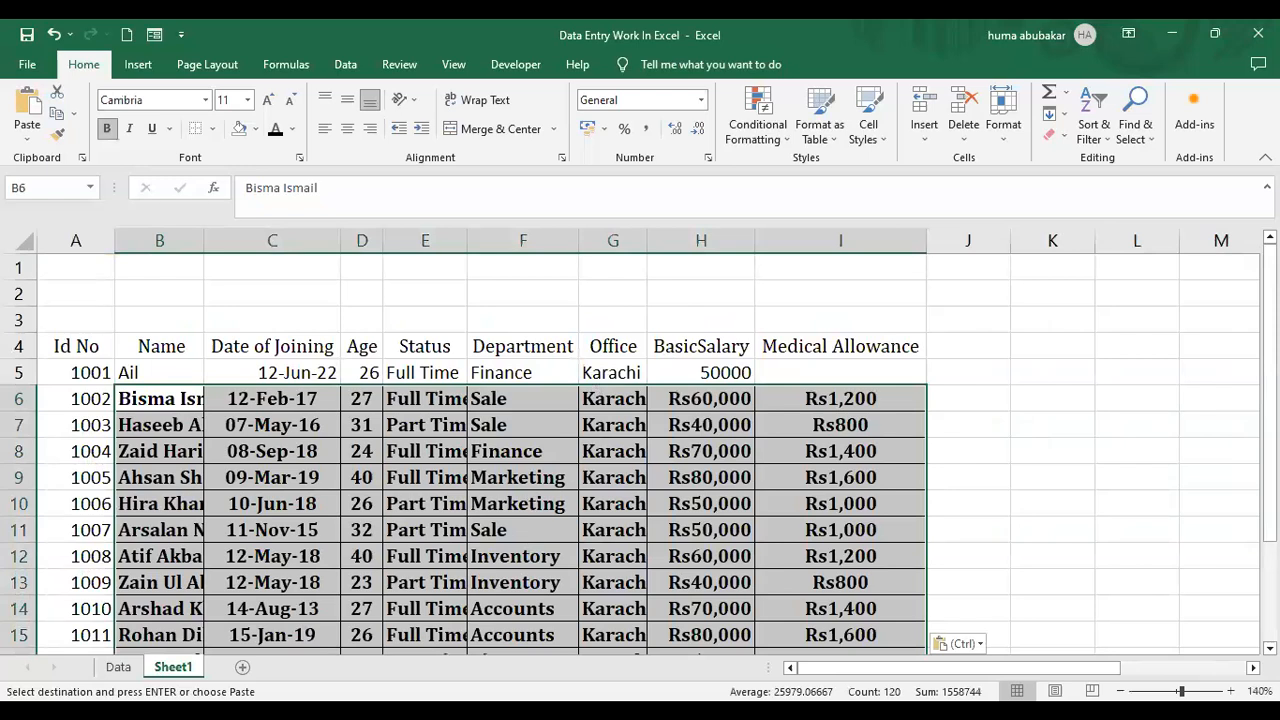
pyautogui.scroll(-2, 640, 450)
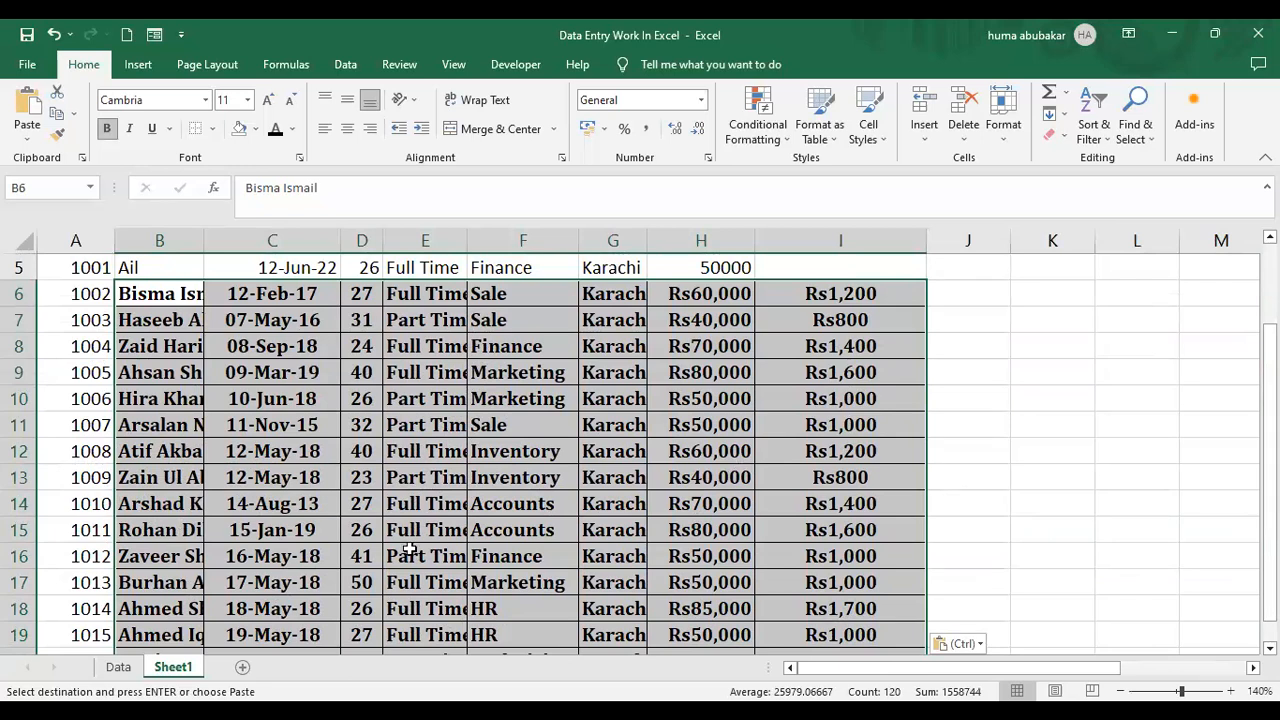
pyautogui.click(111, 677)
pyautogui.hotkey('ctrl', 'z')
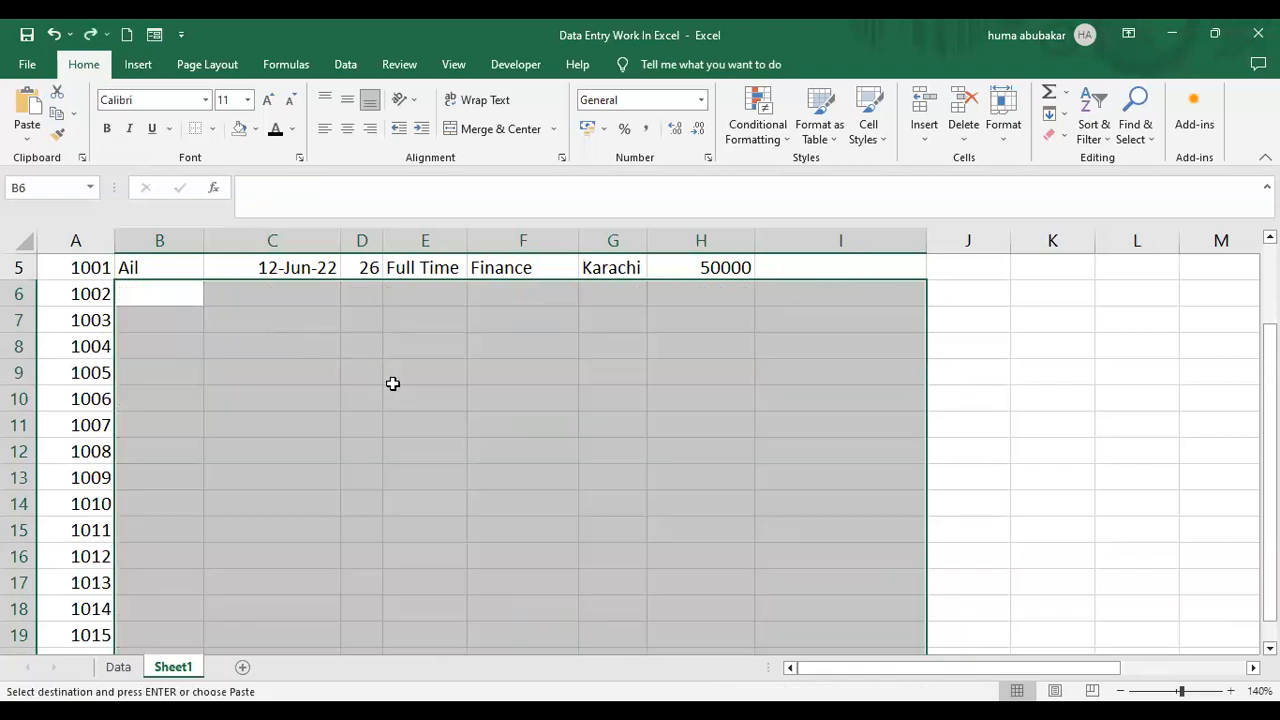
pyautogui.click(392, 385)
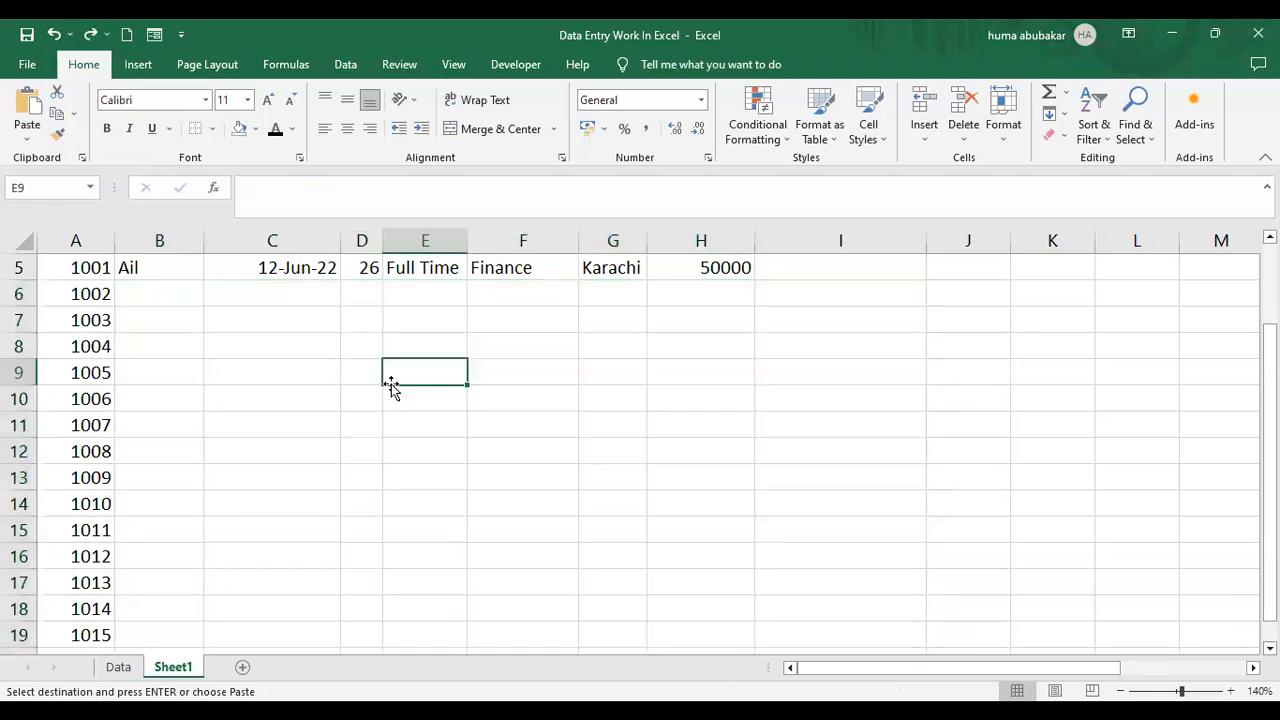
# Paste the copied employee records as values only, starting at B6 on Sheet1, using Paste Special
pyautogui.click(118, 667)
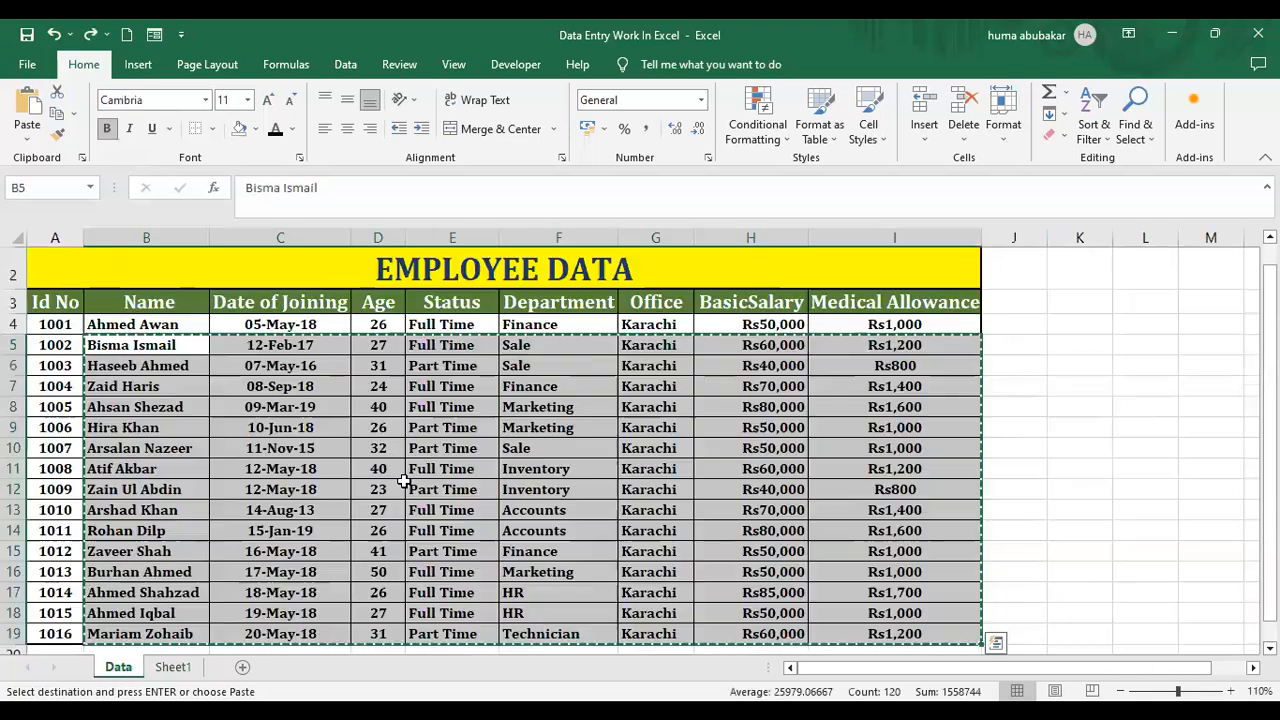
pyautogui.click(179, 670)
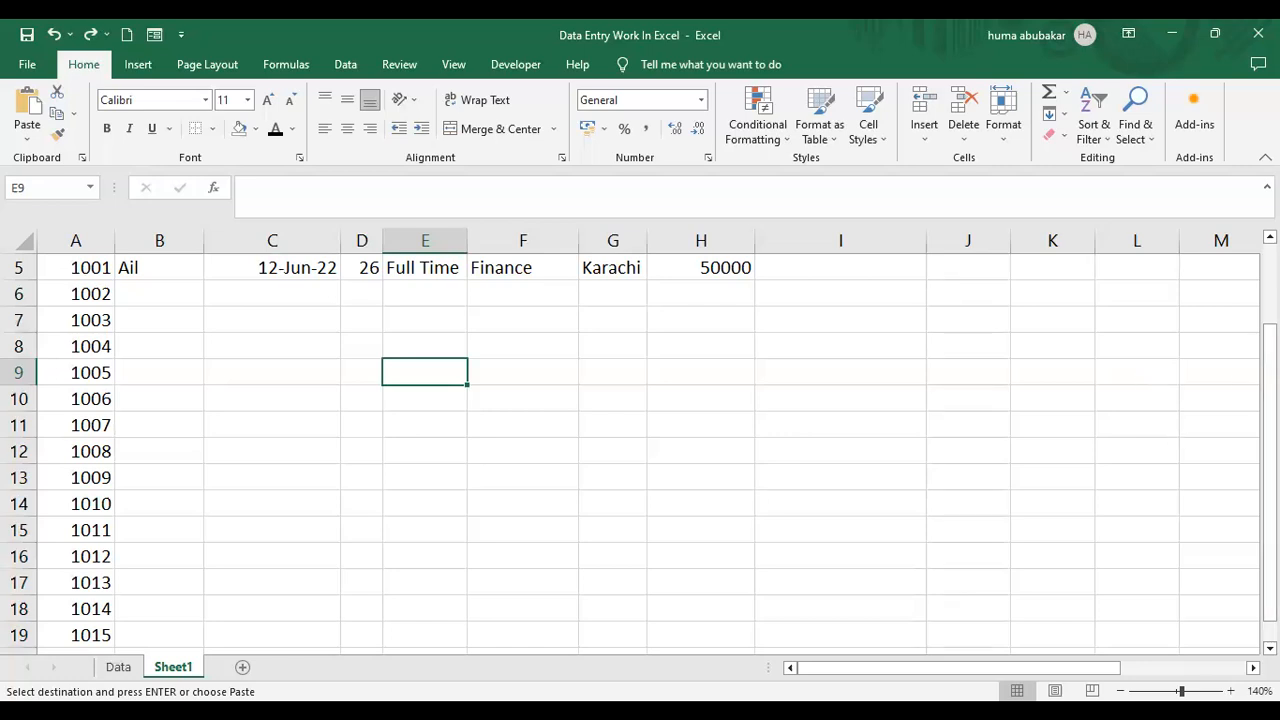
pyautogui.moveTo(1268, 470); pyautogui.dragTo(1268, 428)
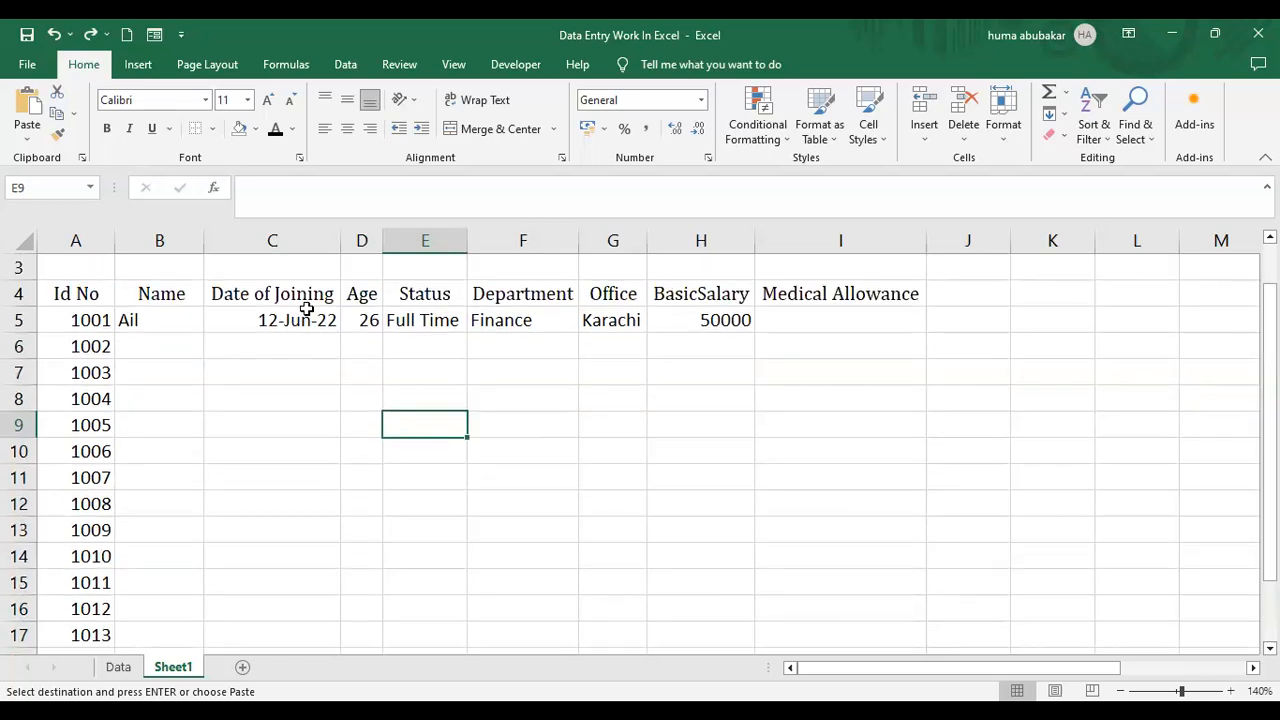
pyautogui.click(157, 346)
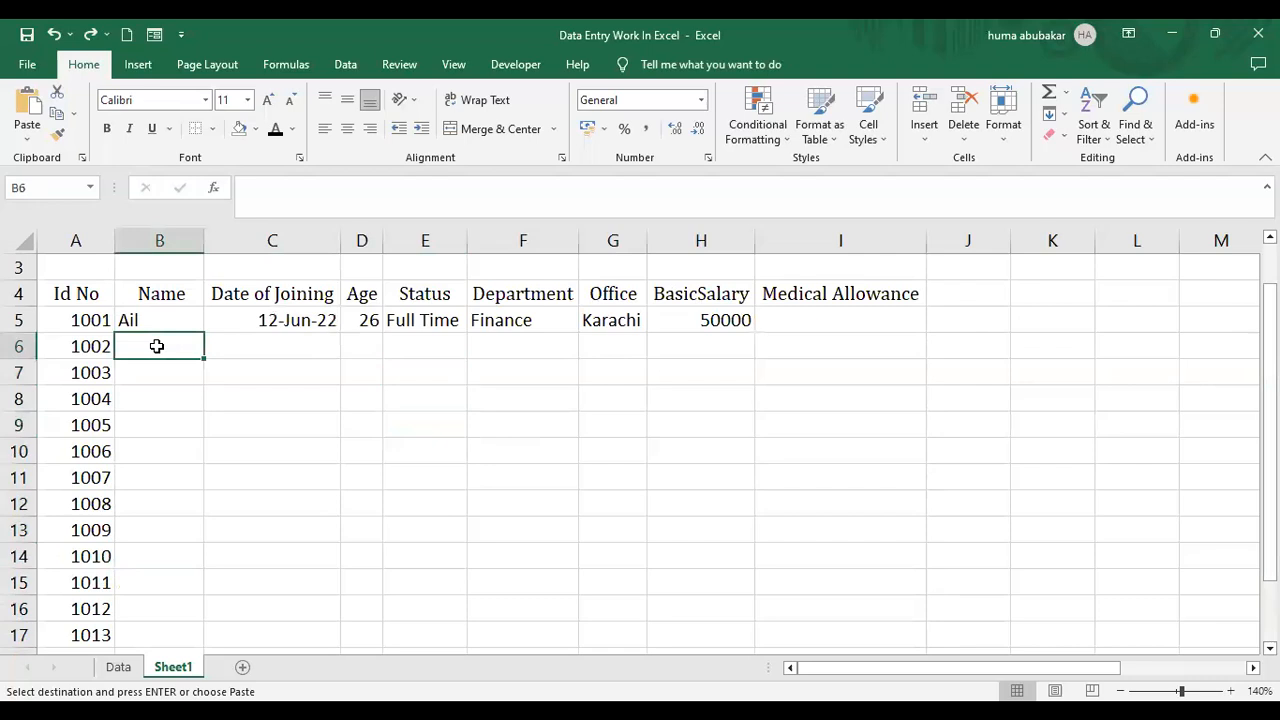
pyautogui.click(21, 131)
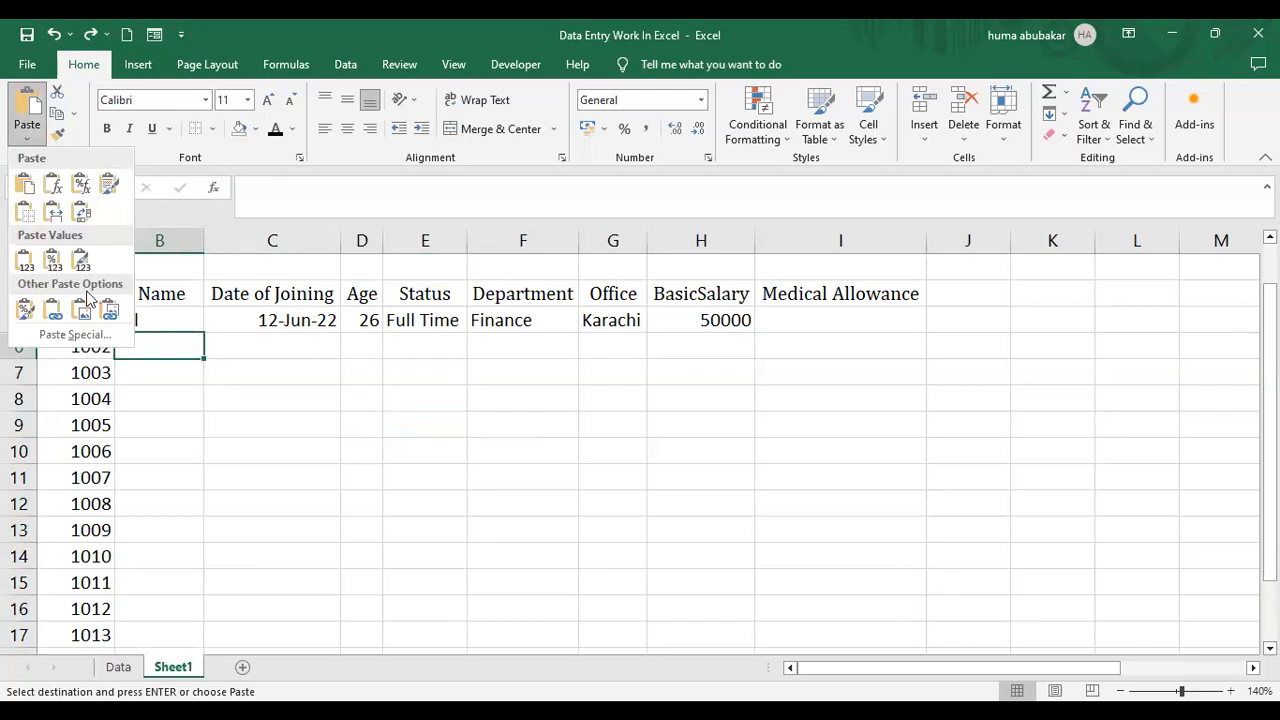
pyautogui.click(95, 337)
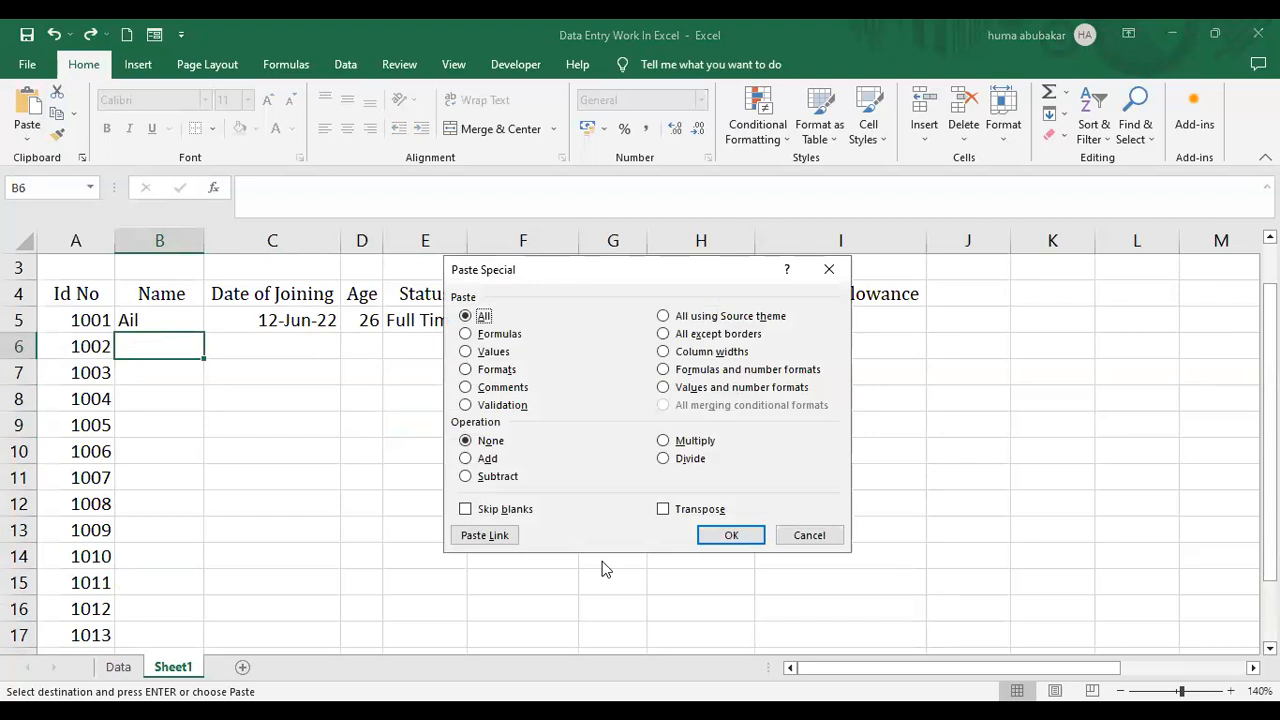
pyautogui.press('Return')
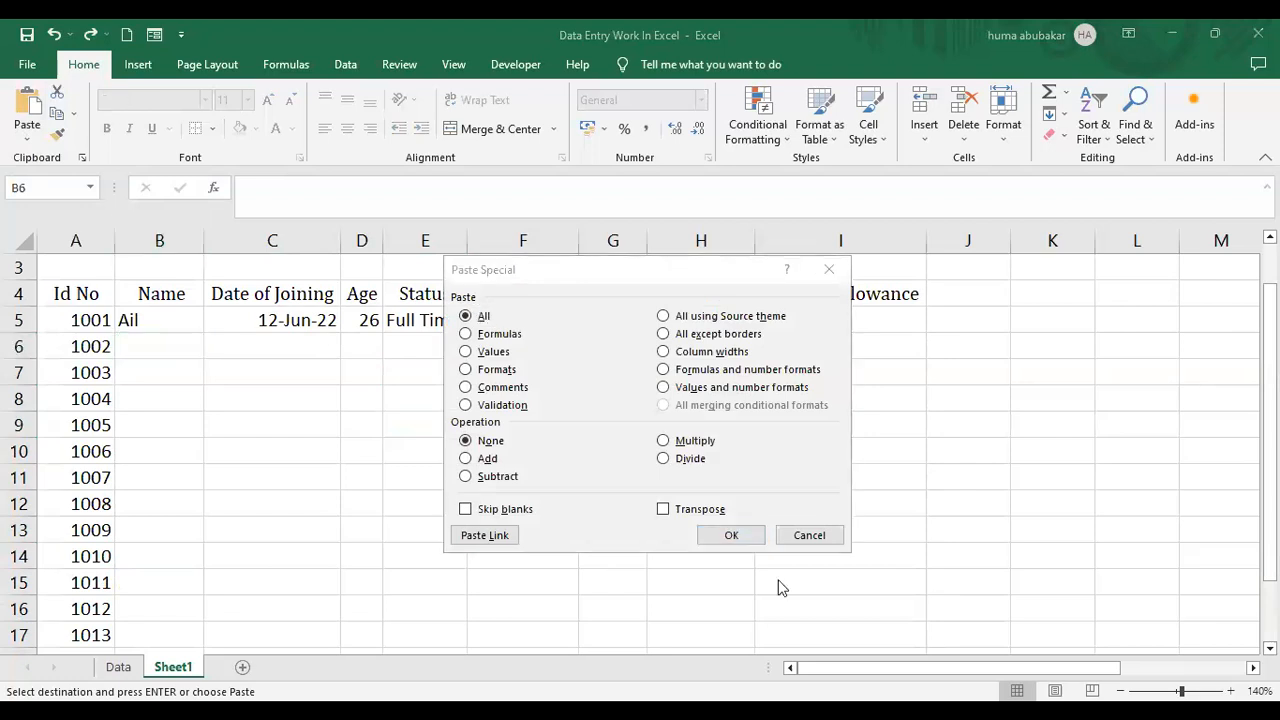
pyautogui.click(608, 299)
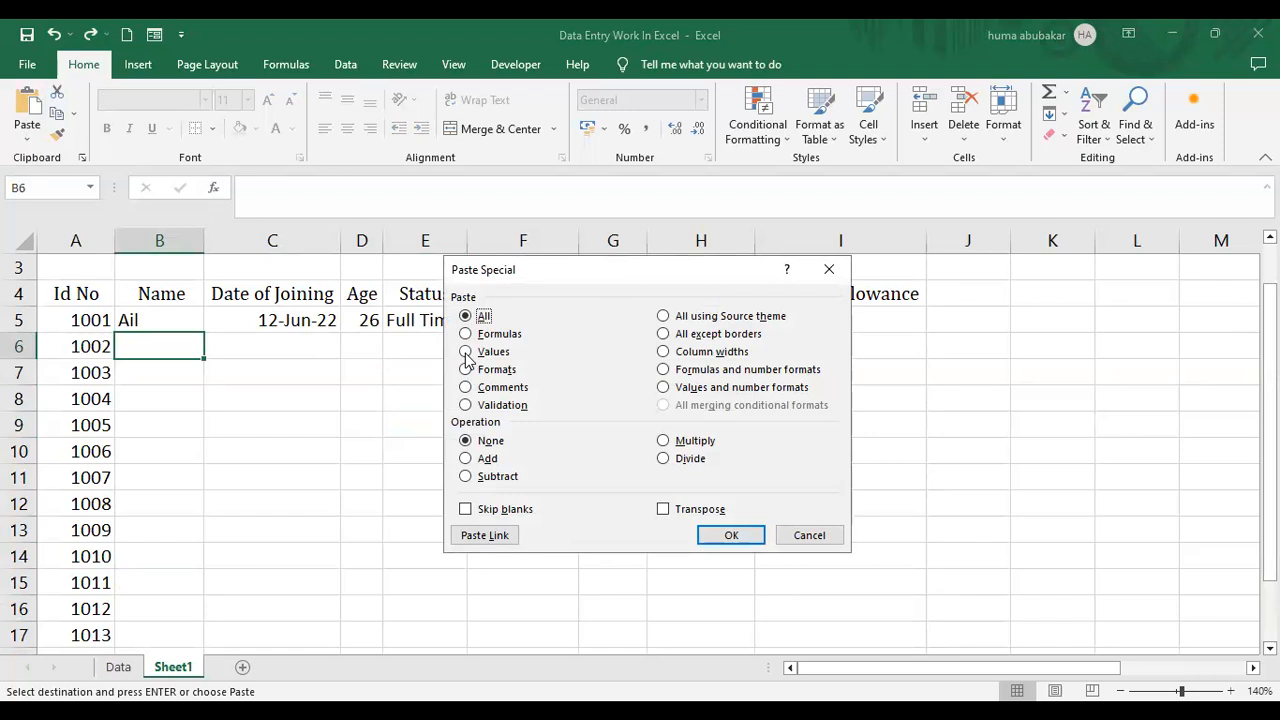
pyautogui.press('v')
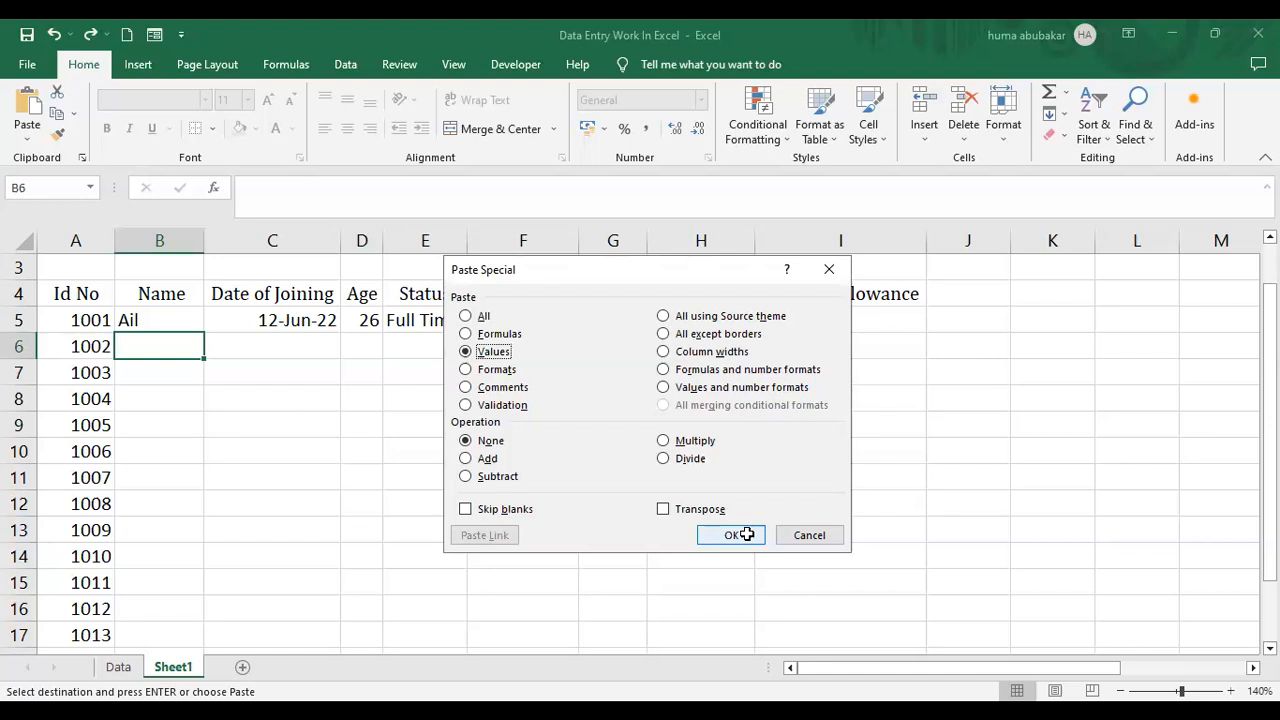
pyautogui.click(733, 535)
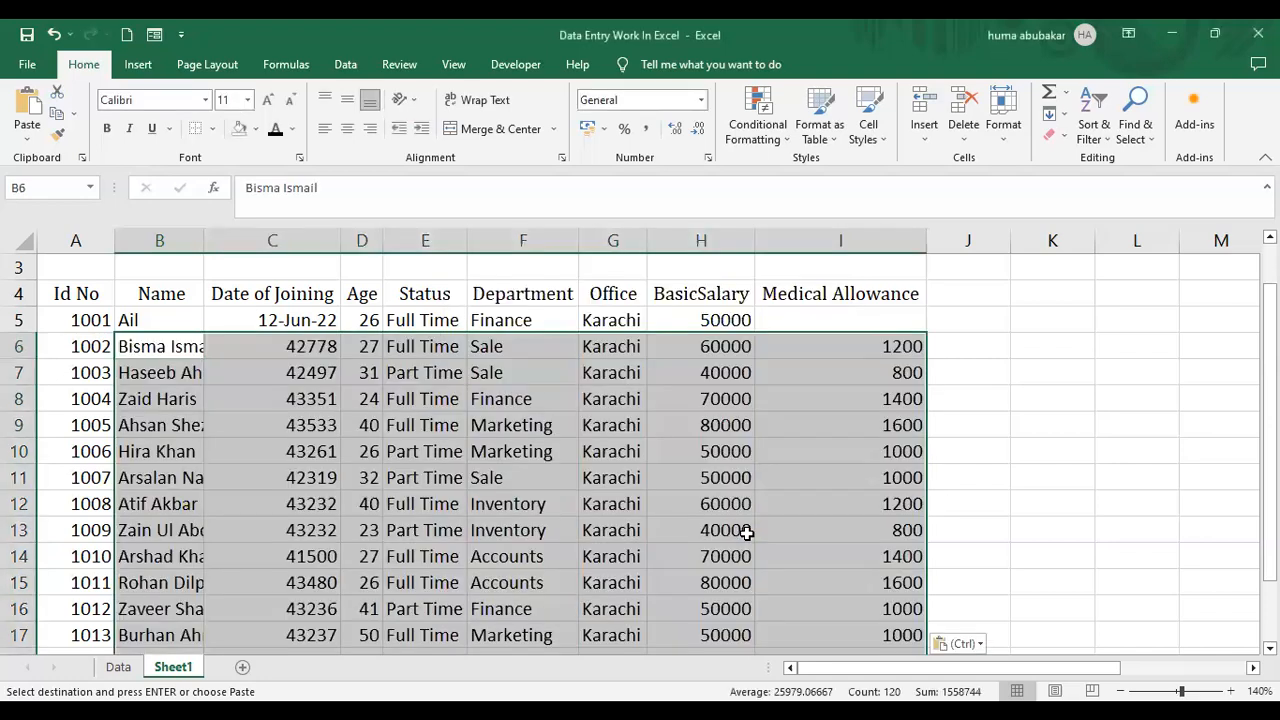
# Clear the pasted Medical Allowance values in I6:I20
pyautogui.click(628, 361)
pyautogui.moveTo(871, 343); pyautogui.dragTo(894, 663)
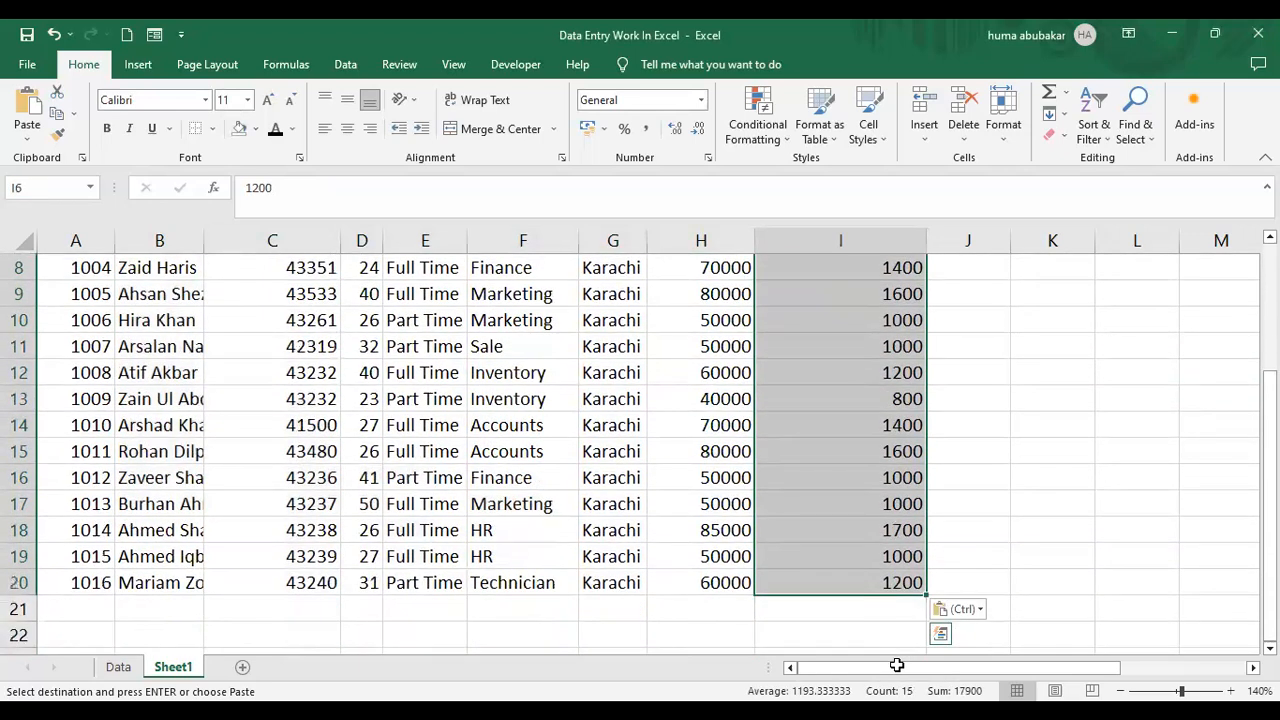
pyautogui.hotkey('ctrl', 'z')
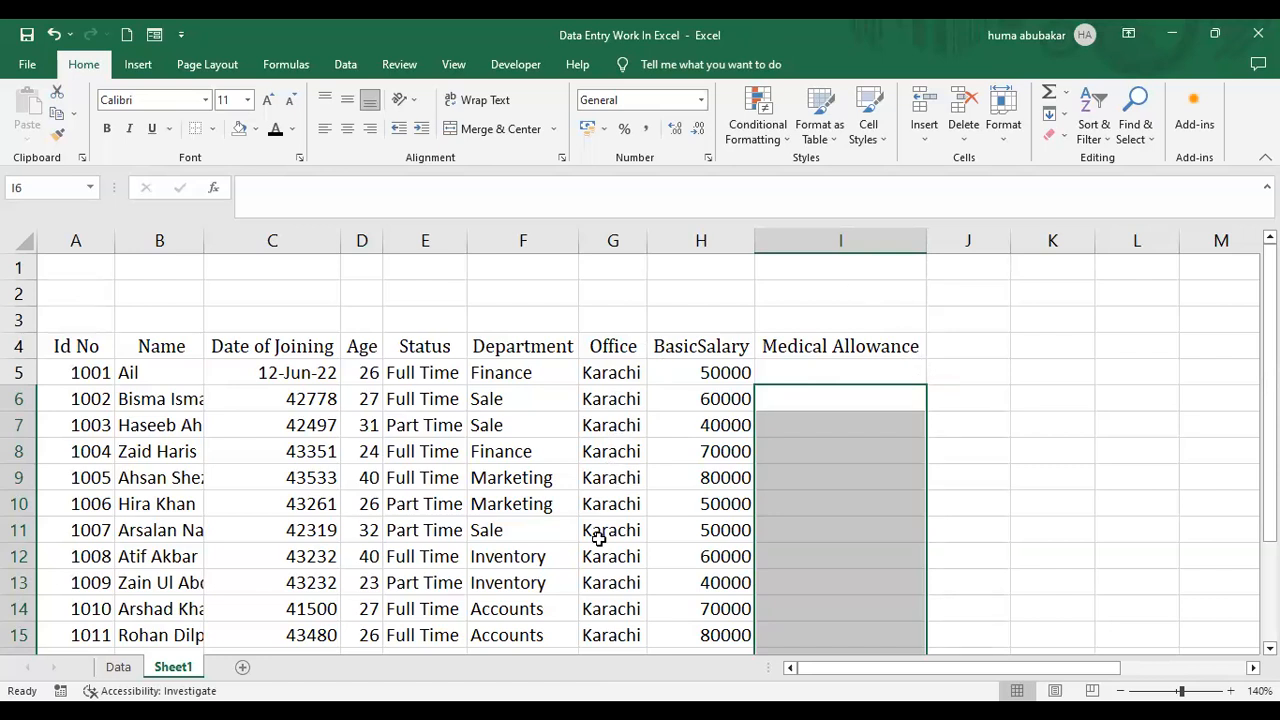
# Compare the Date of Joining entries in C5 and C6 of Sheet1 with the matching date on the Data sheet
pyautogui.moveTo(1270, 334); pyautogui.dragTo(1270, 368)
pyautogui.scroll(-1, 795, 326)
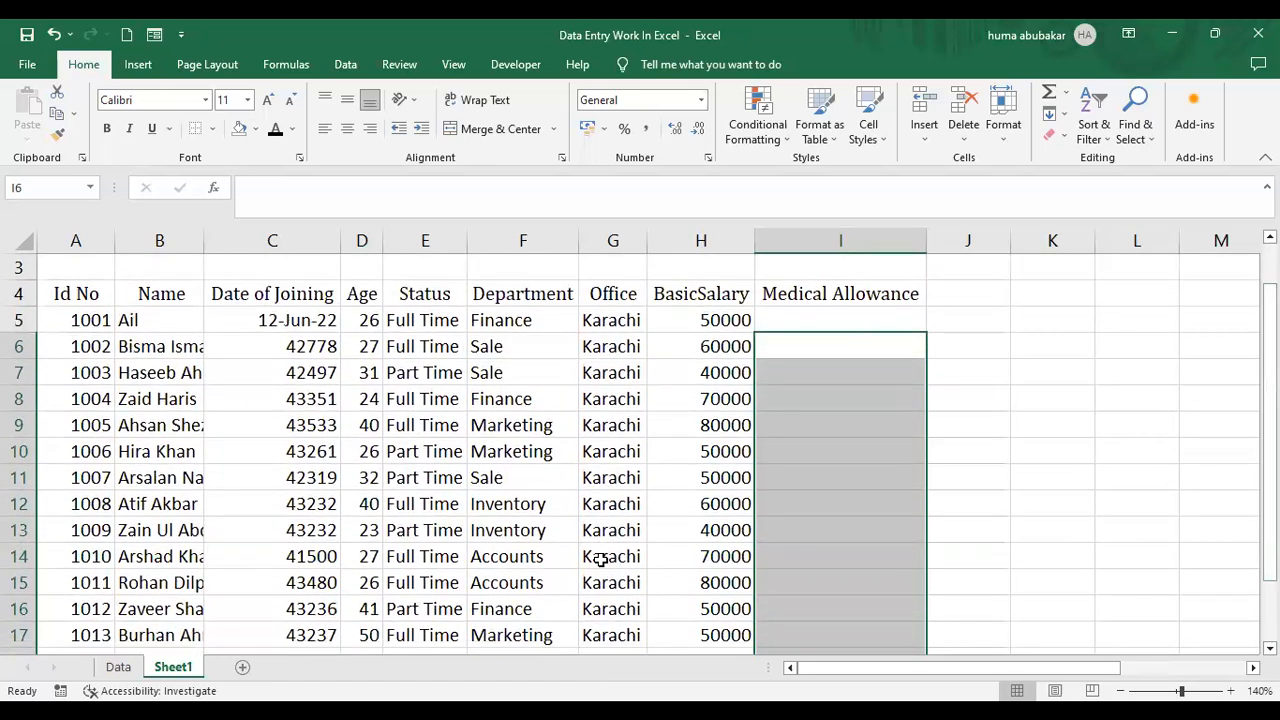
pyautogui.click(308, 337)
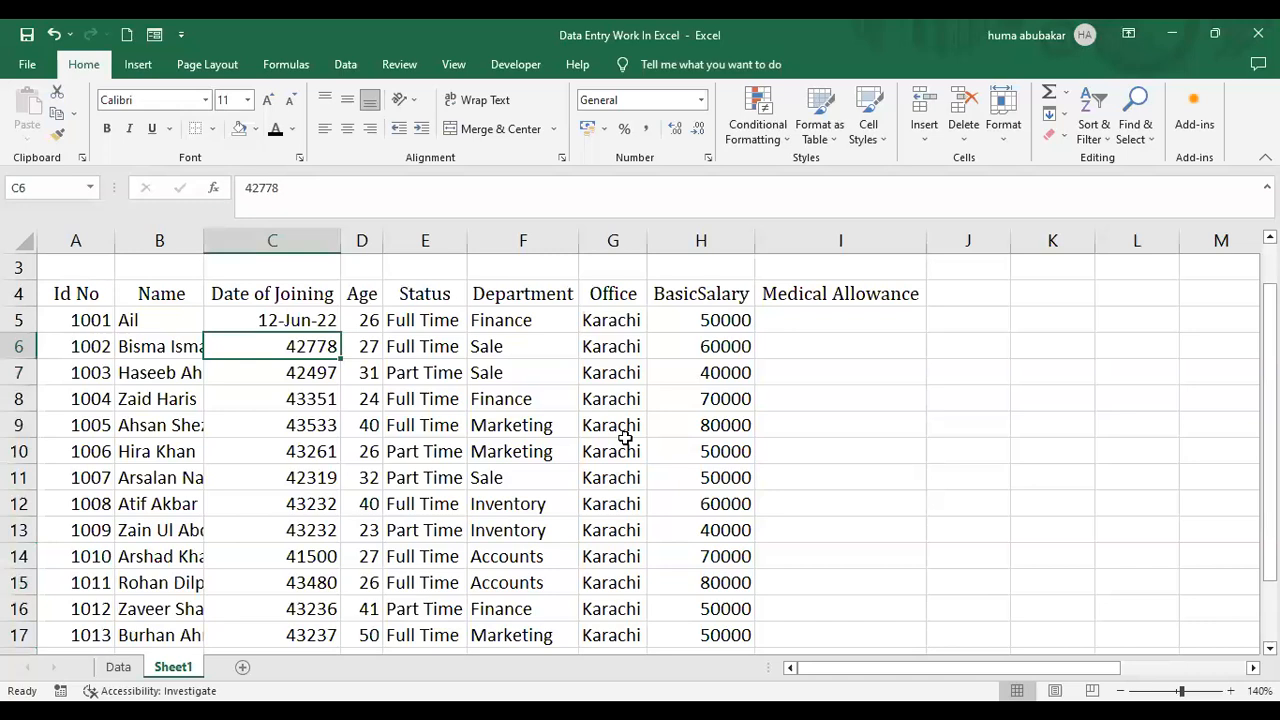
pyautogui.click(311, 320)
pyautogui.click(312, 346)
pyautogui.click(118, 667)
pyautogui.click(292, 344)
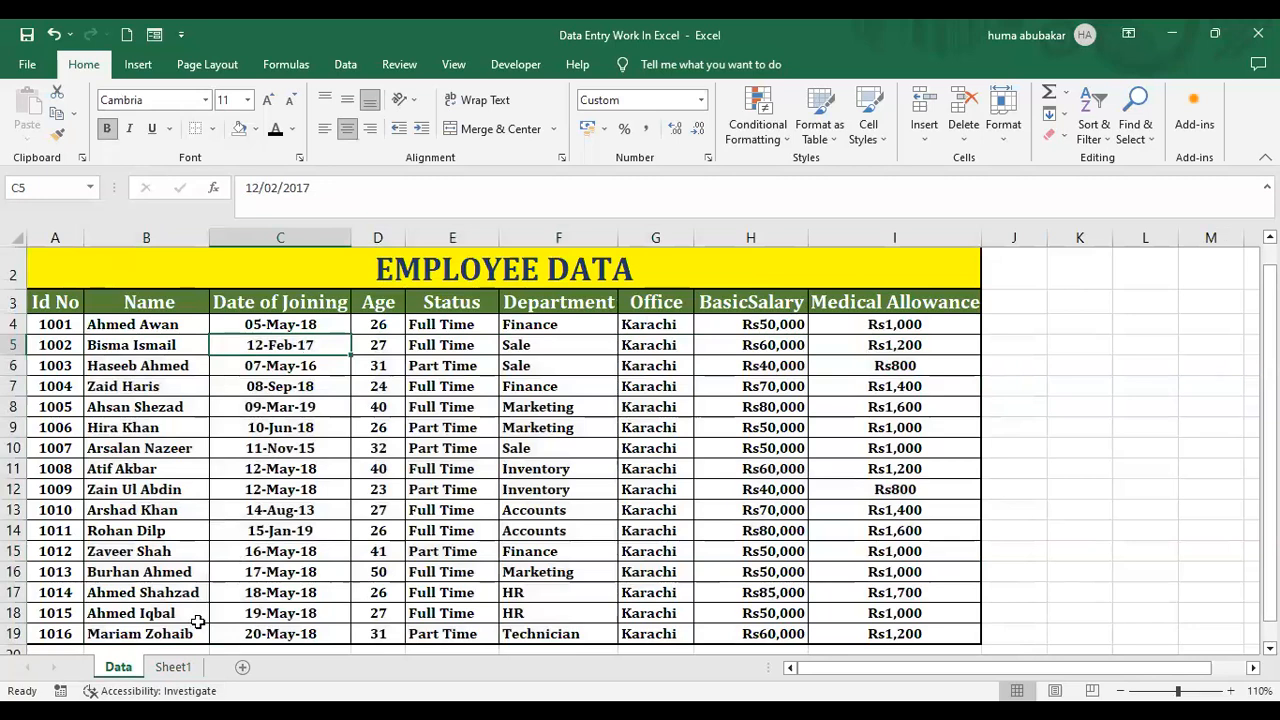
pyautogui.click(172, 667)
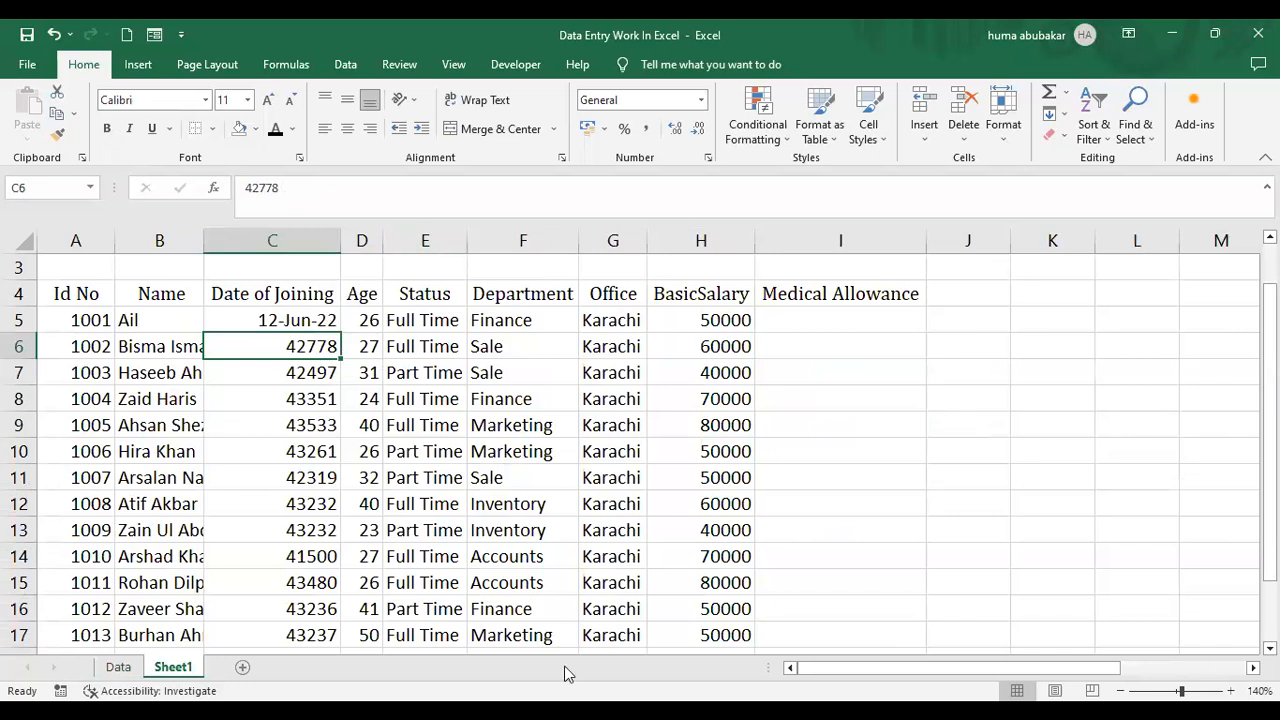
# Try Format Painter to apply the date format of C5 to C6, and undo the change
pyautogui.click(57, 140)
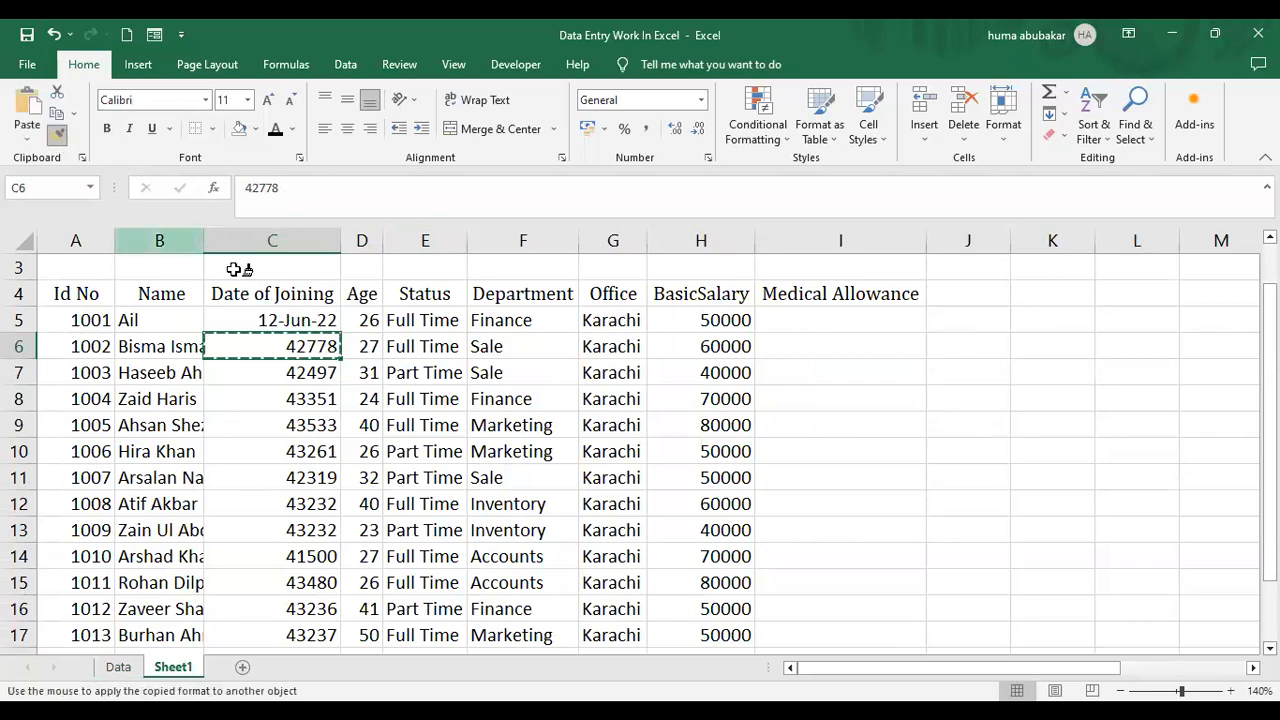
pyautogui.click(57, 140)
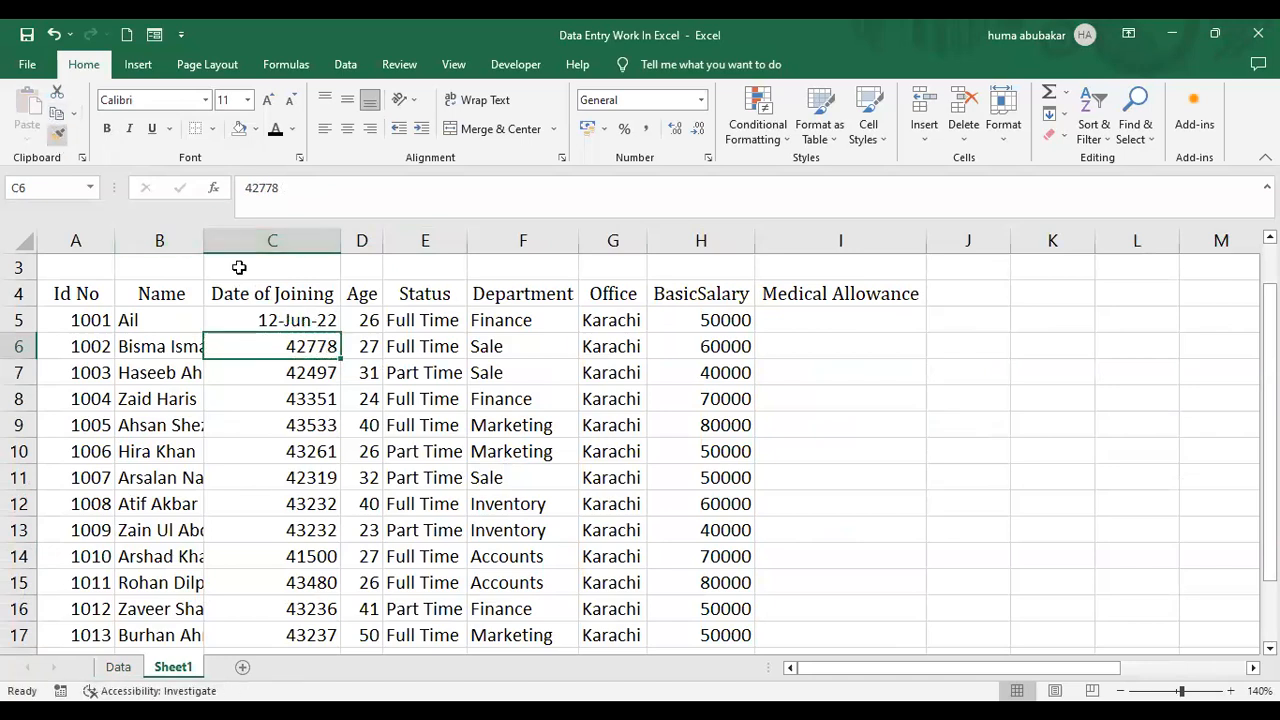
pyautogui.click(271, 321)
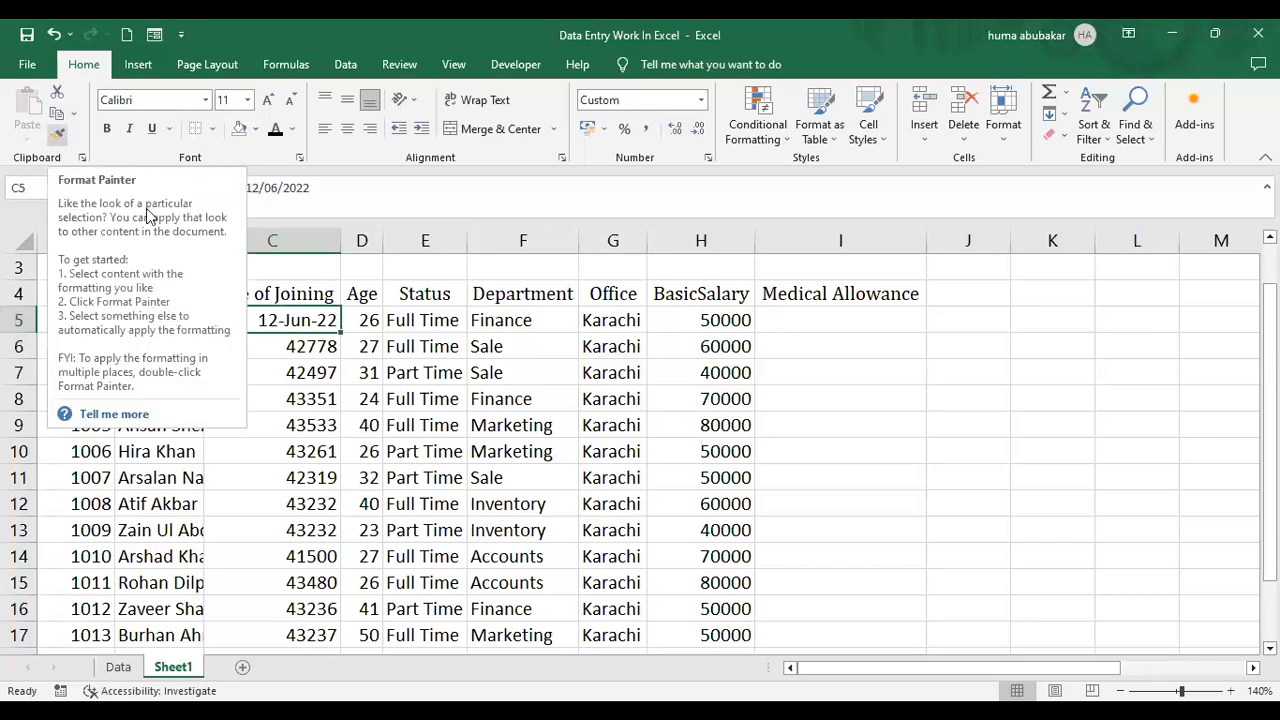
pyautogui.click(58, 135)
pyautogui.click(270, 346)
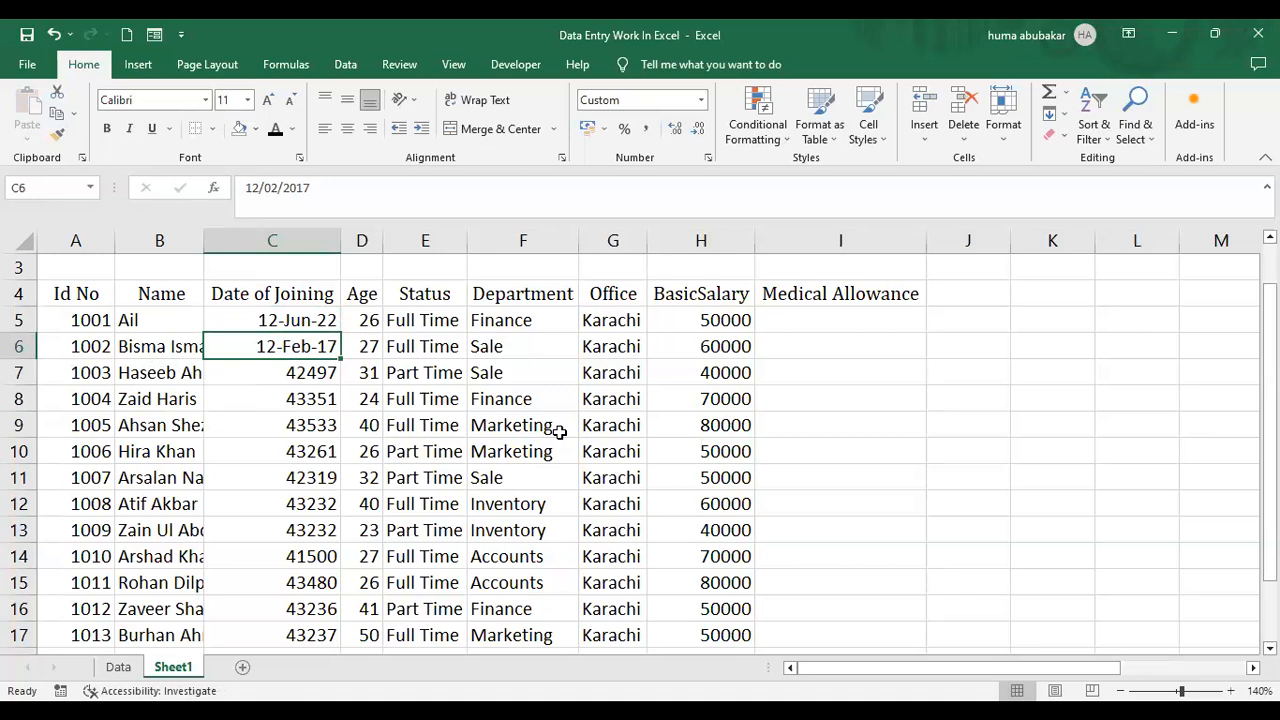
pyautogui.hotkey('ctrl', 'z')
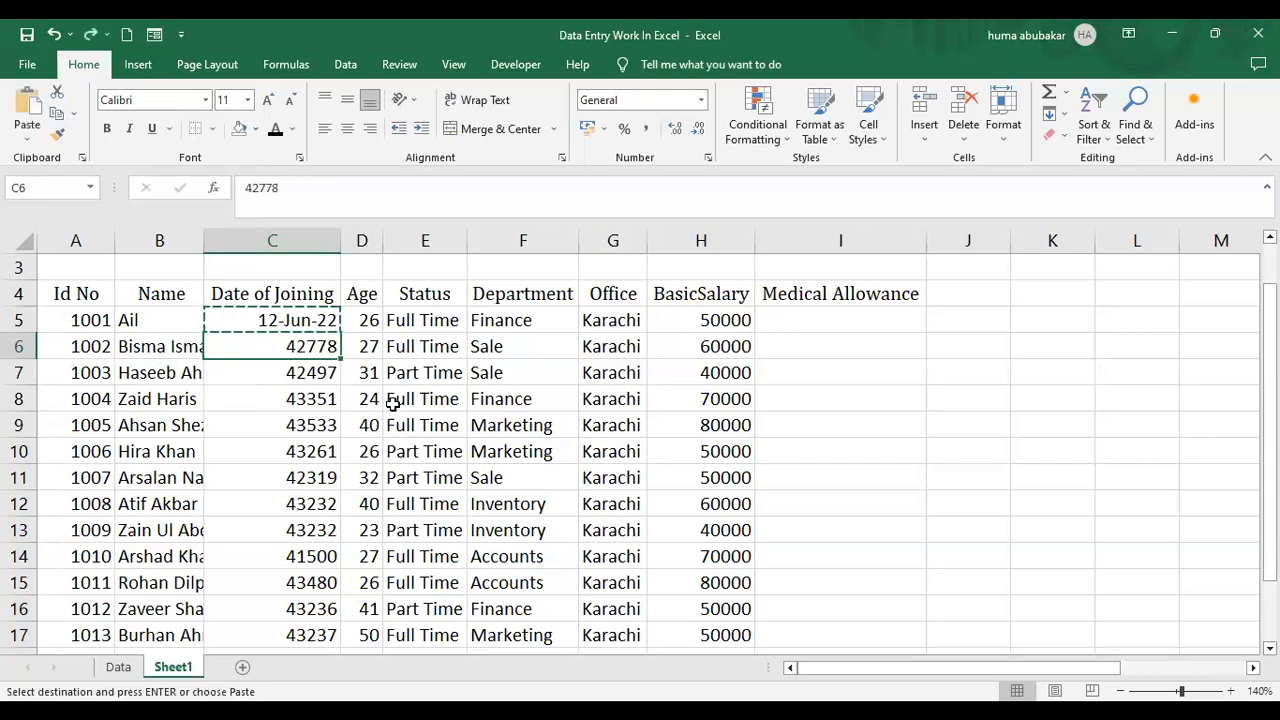
pyautogui.press('Escape')
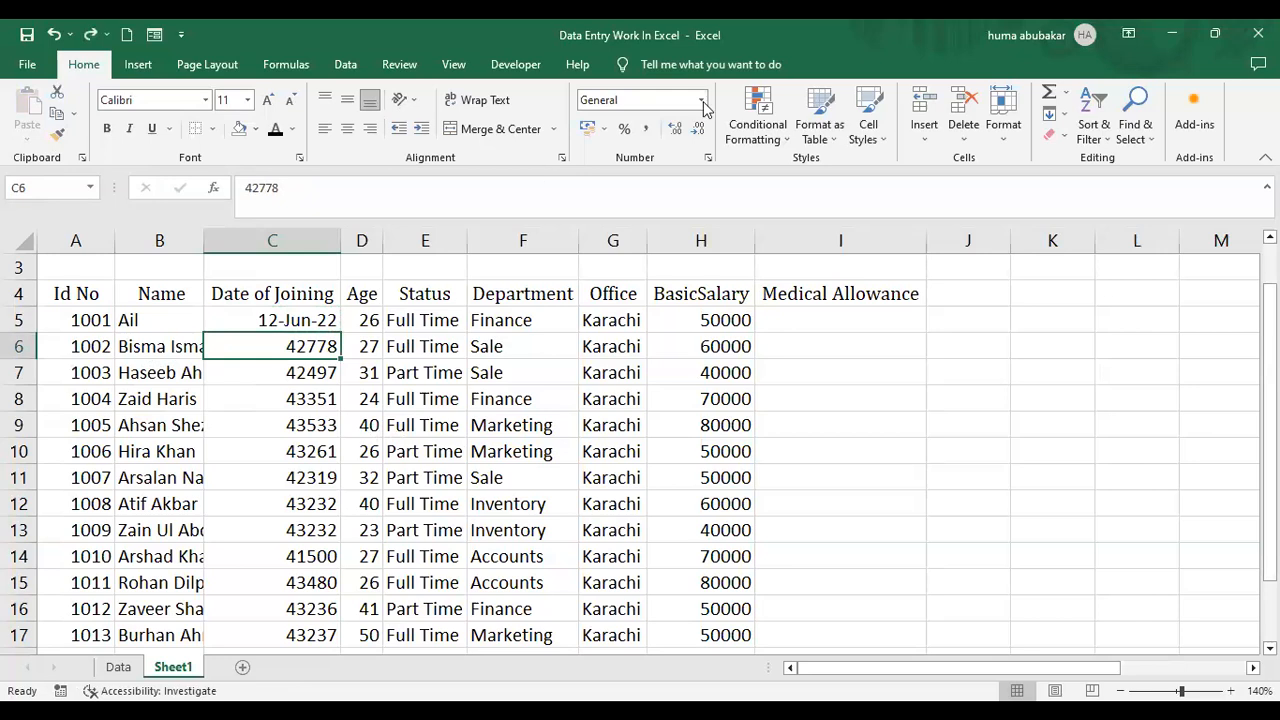
# Apply the Short Date number format to the Date of Joining value in C6
pyautogui.hotkey('ctrl', '1')
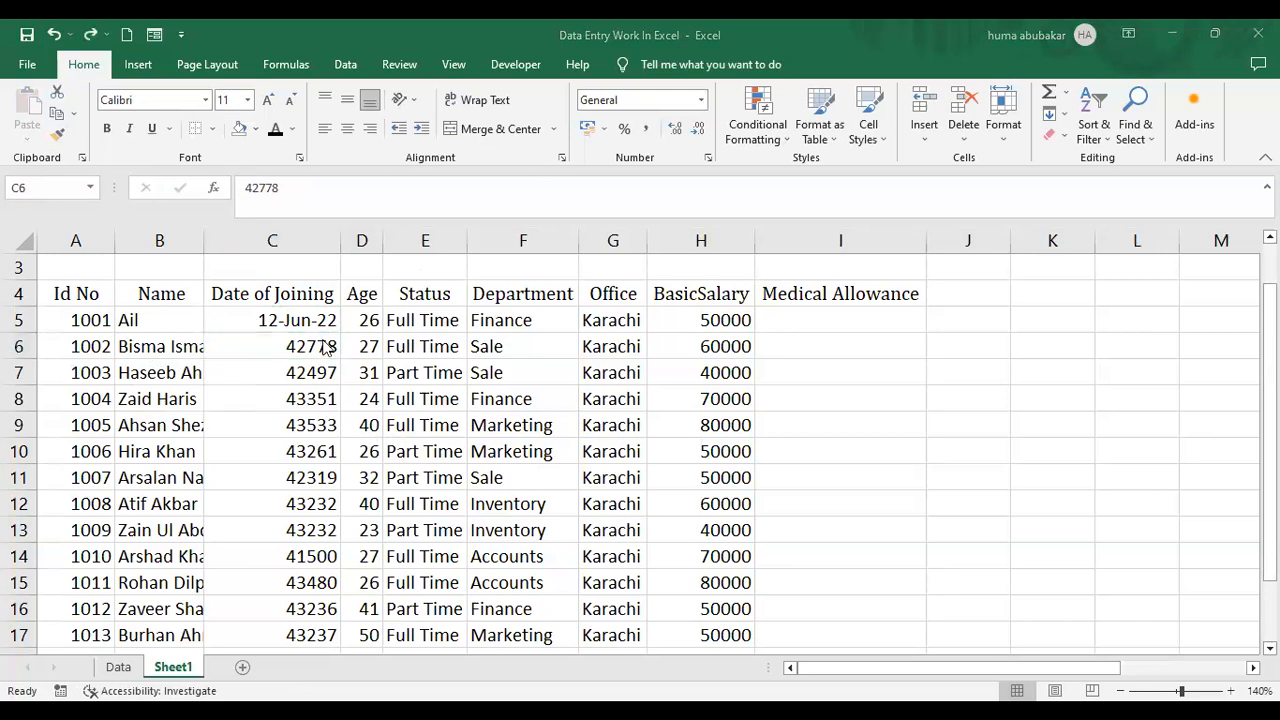
pyautogui.click(325, 346)
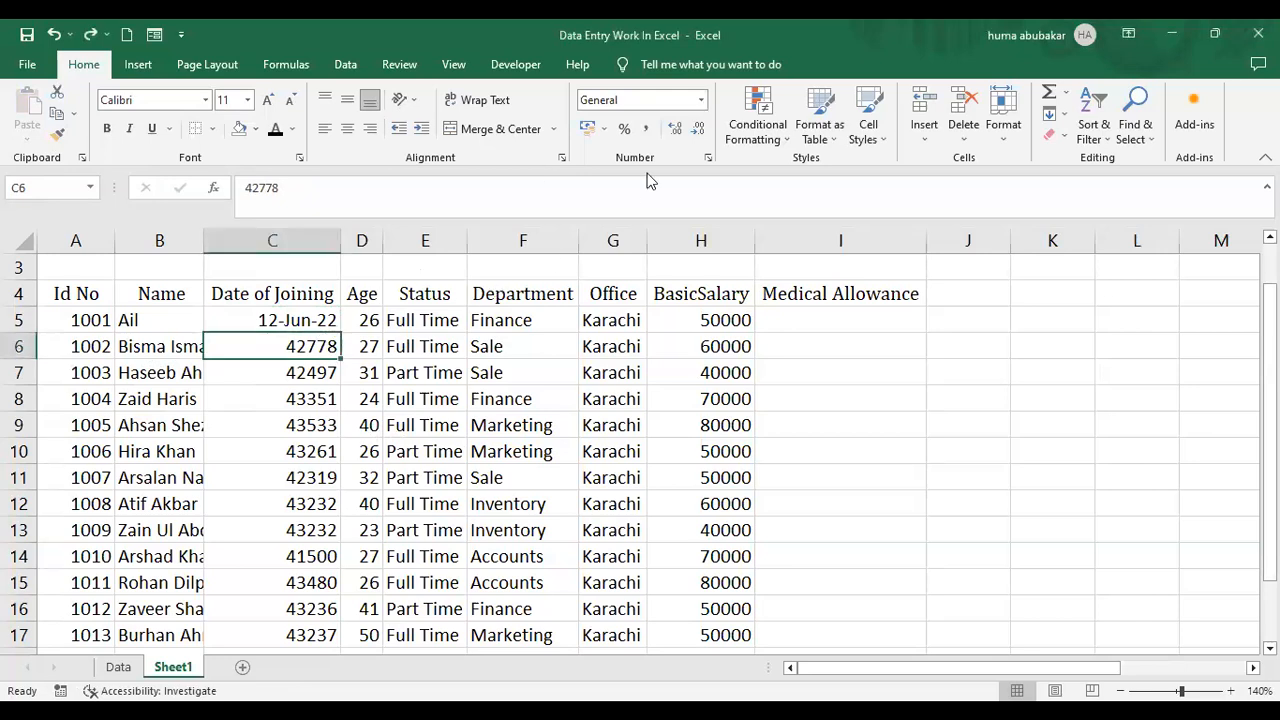
pyautogui.click(703, 101)
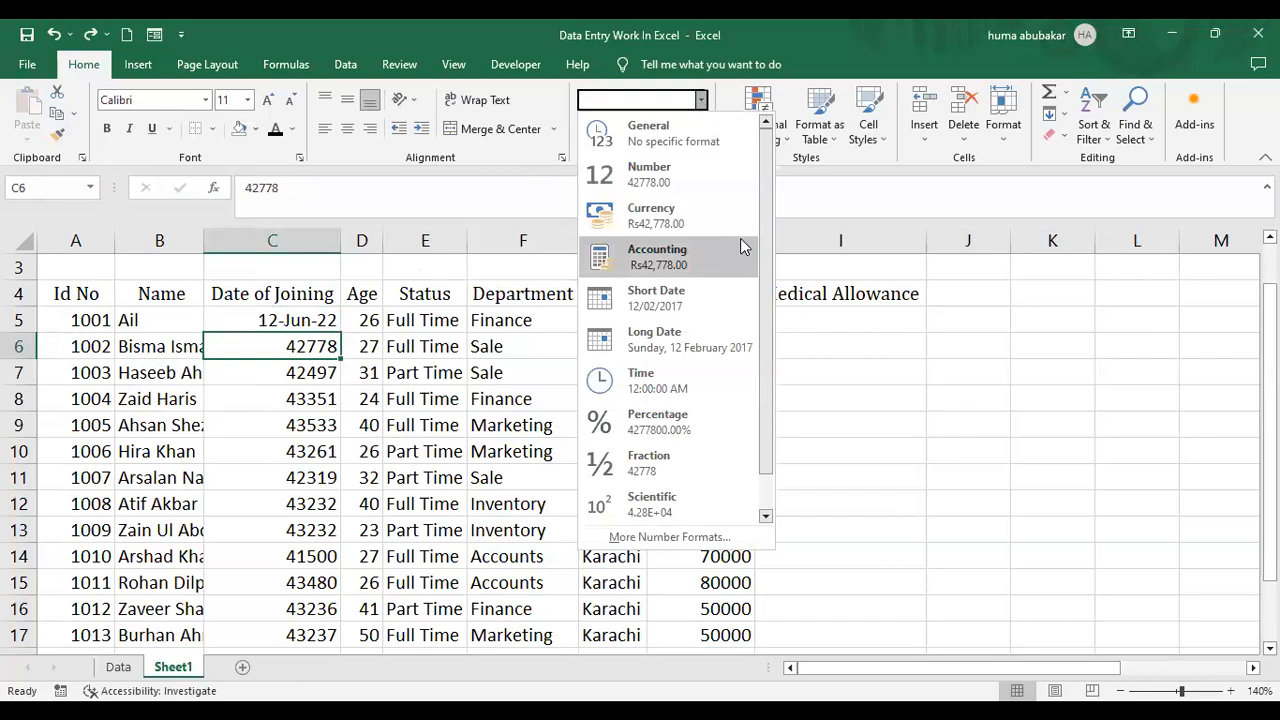
pyautogui.click(697, 302)
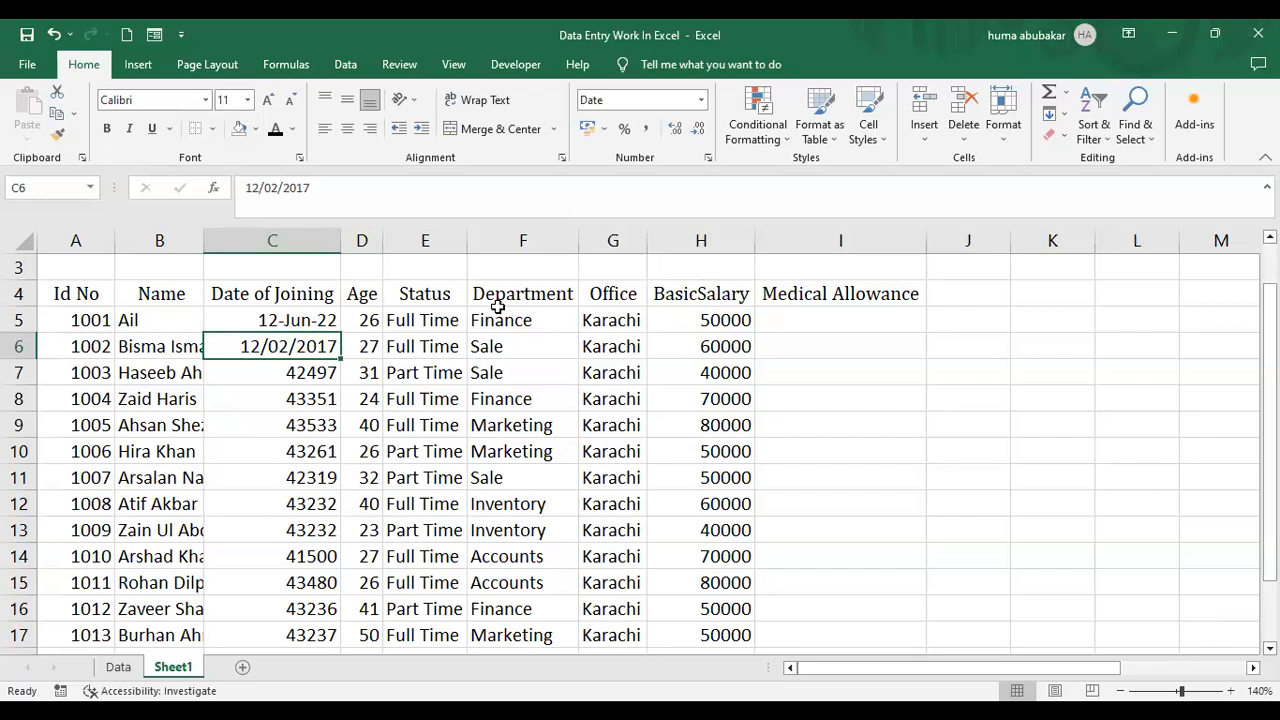
# Format the date in C6 with the 14-Mar-2012 date type in Format Cells
pyautogui.click(701, 101)
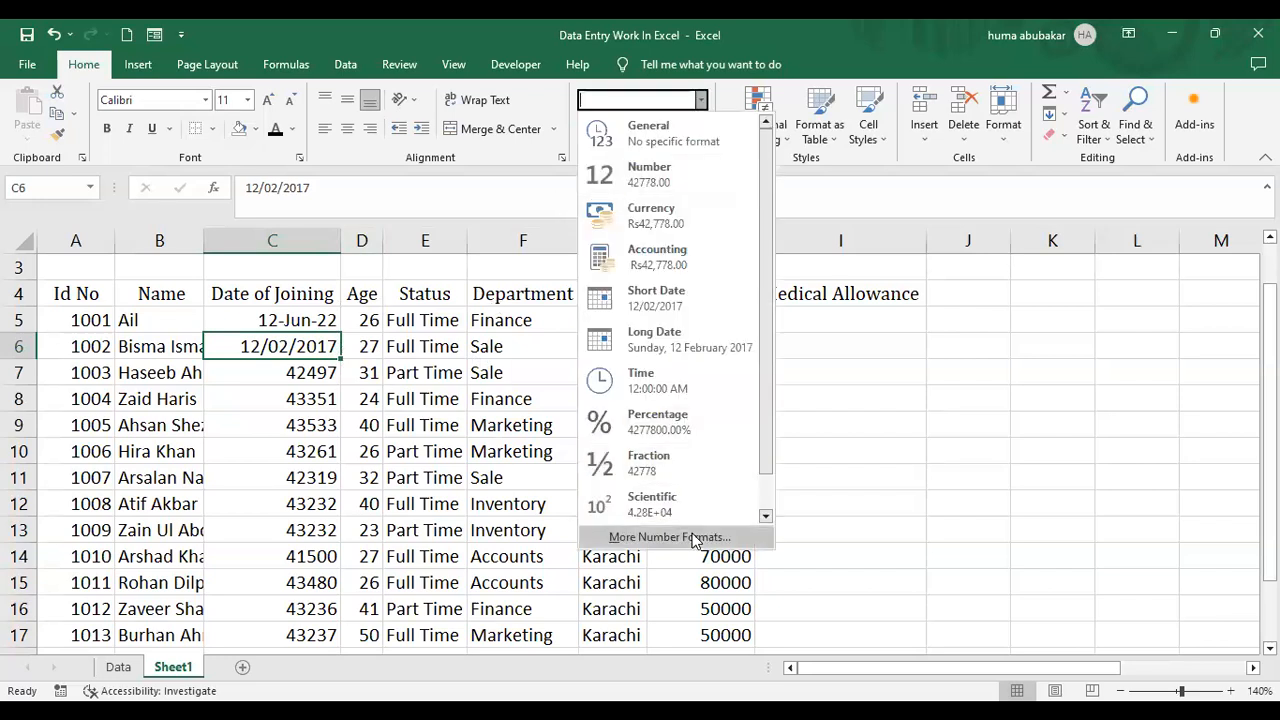
pyautogui.click(695, 538)
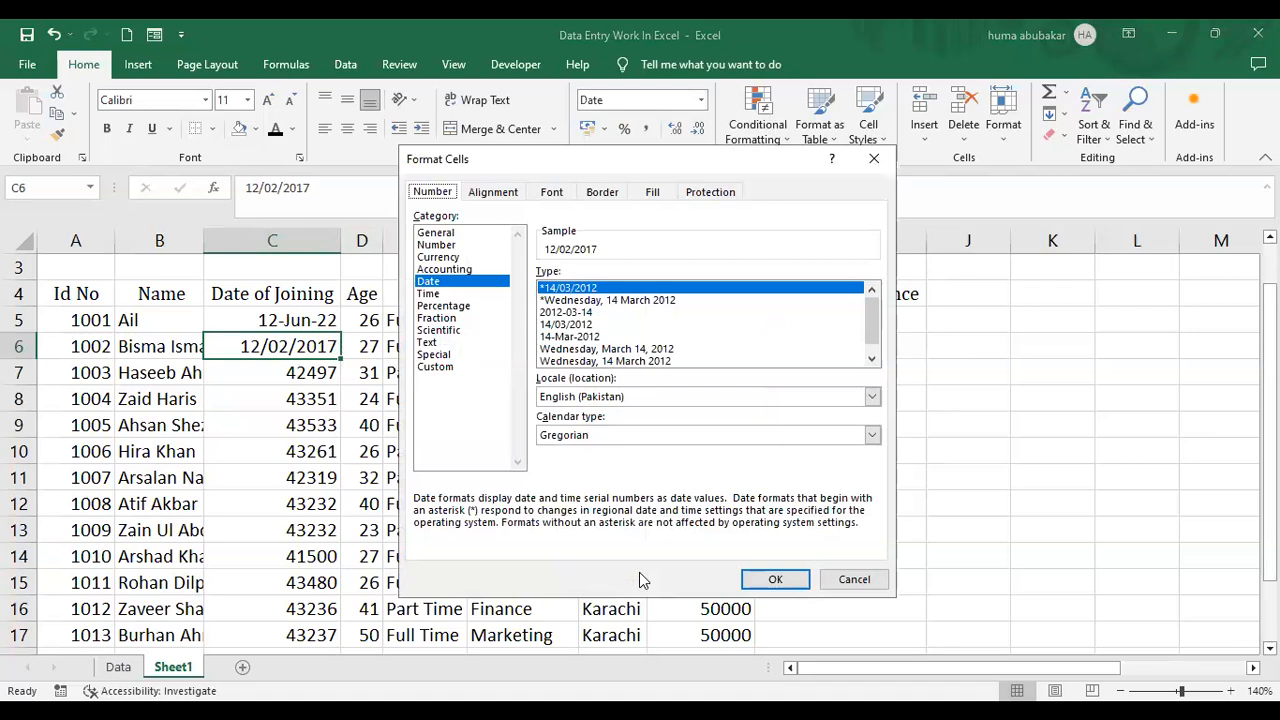
pyautogui.click(1007, 387)
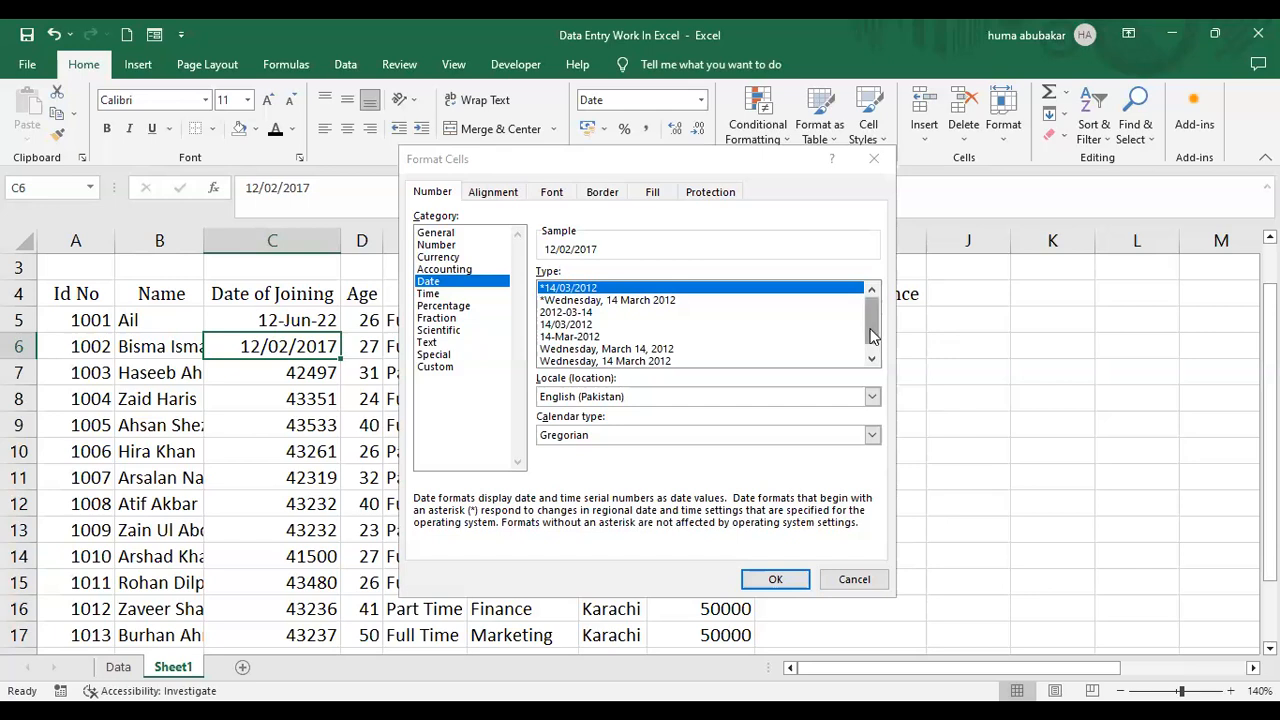
pyautogui.scroll(-1, 871, 330)
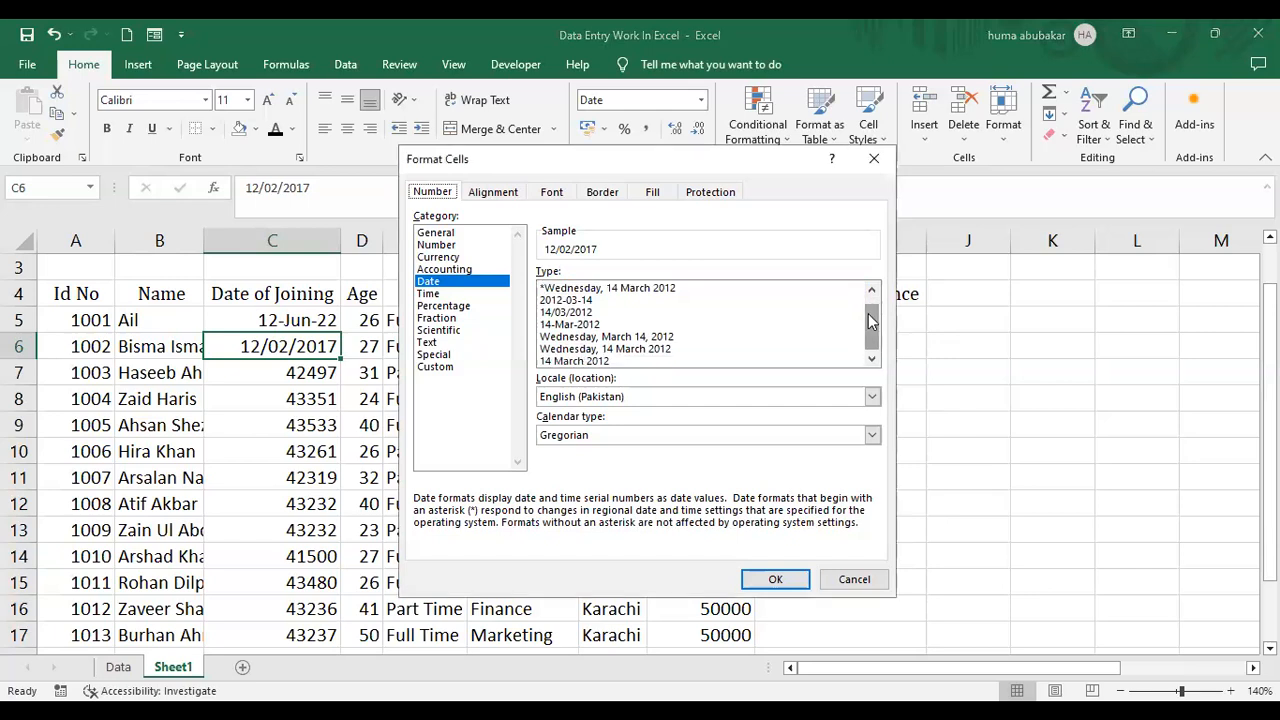
pyautogui.moveTo(869, 320); pyautogui.dragTo(869, 313)
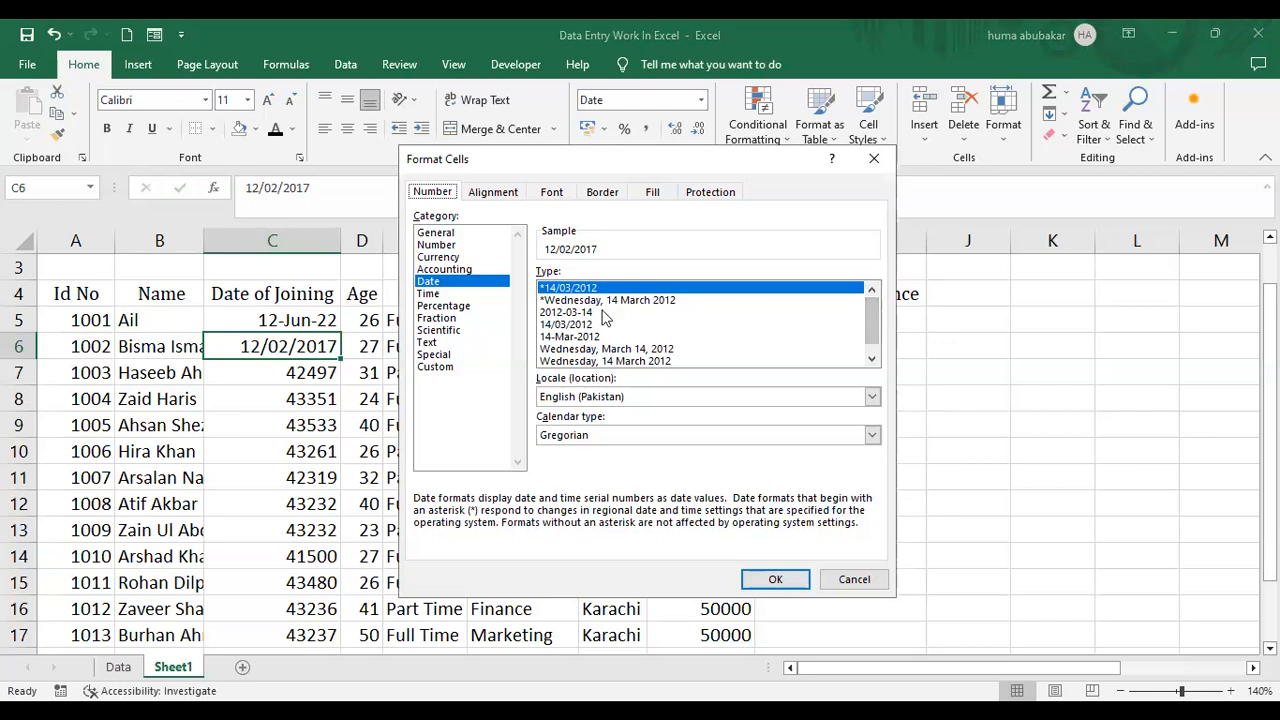
pyautogui.click(581, 337)
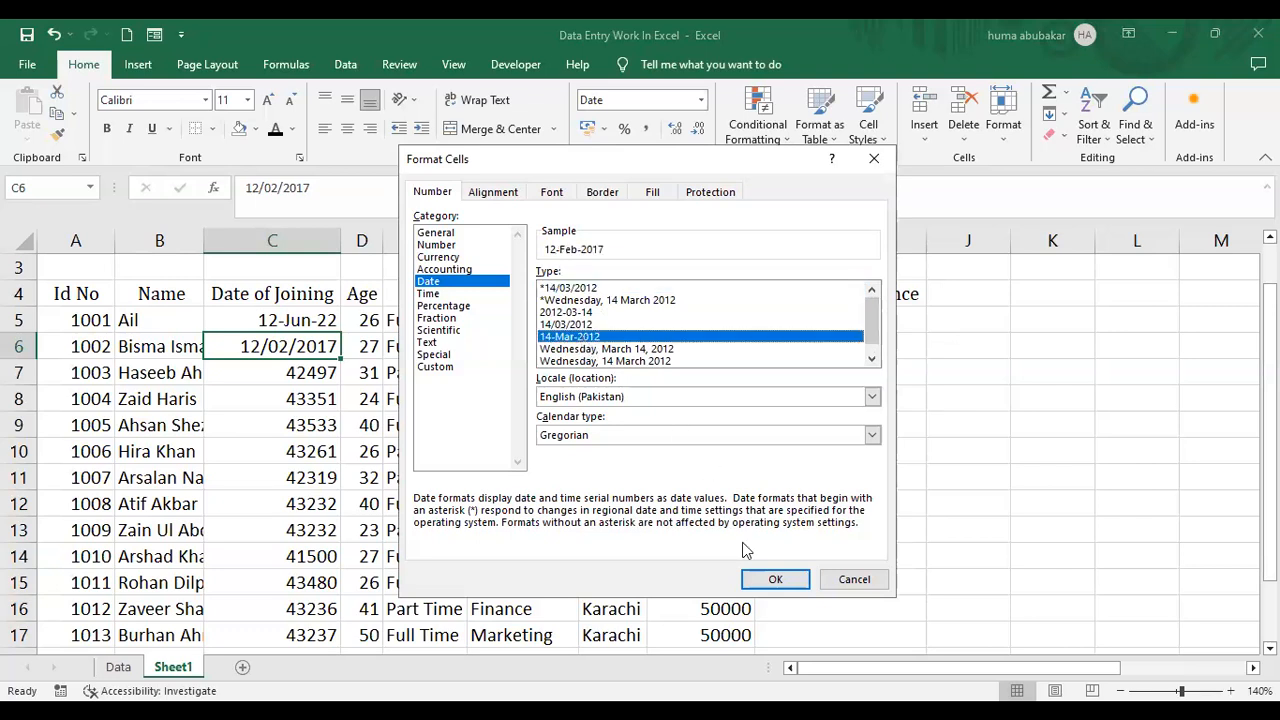
pyautogui.click(760, 578)
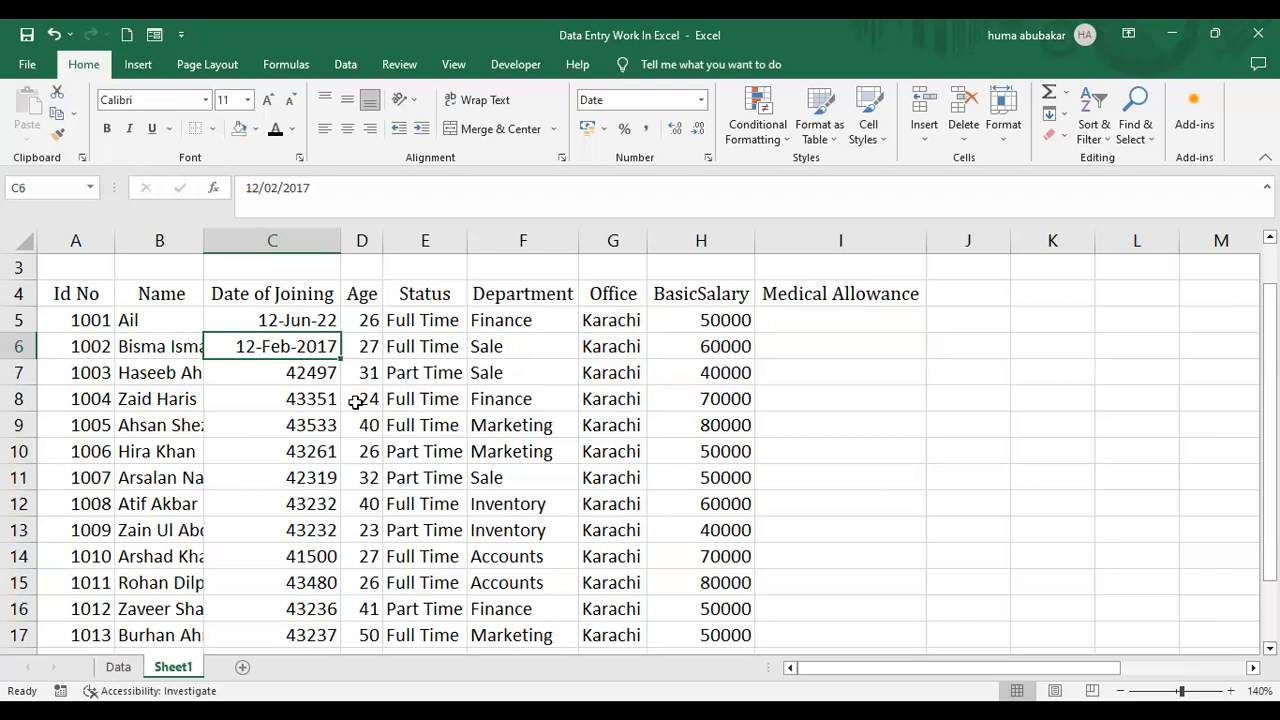
# Copy the date format of C6 to the remaining Date of Joining cells C7:C20 with Format Painter
pyautogui.click(57, 135)
pyautogui.moveTo(306, 372); pyautogui.dragTo(303, 676)
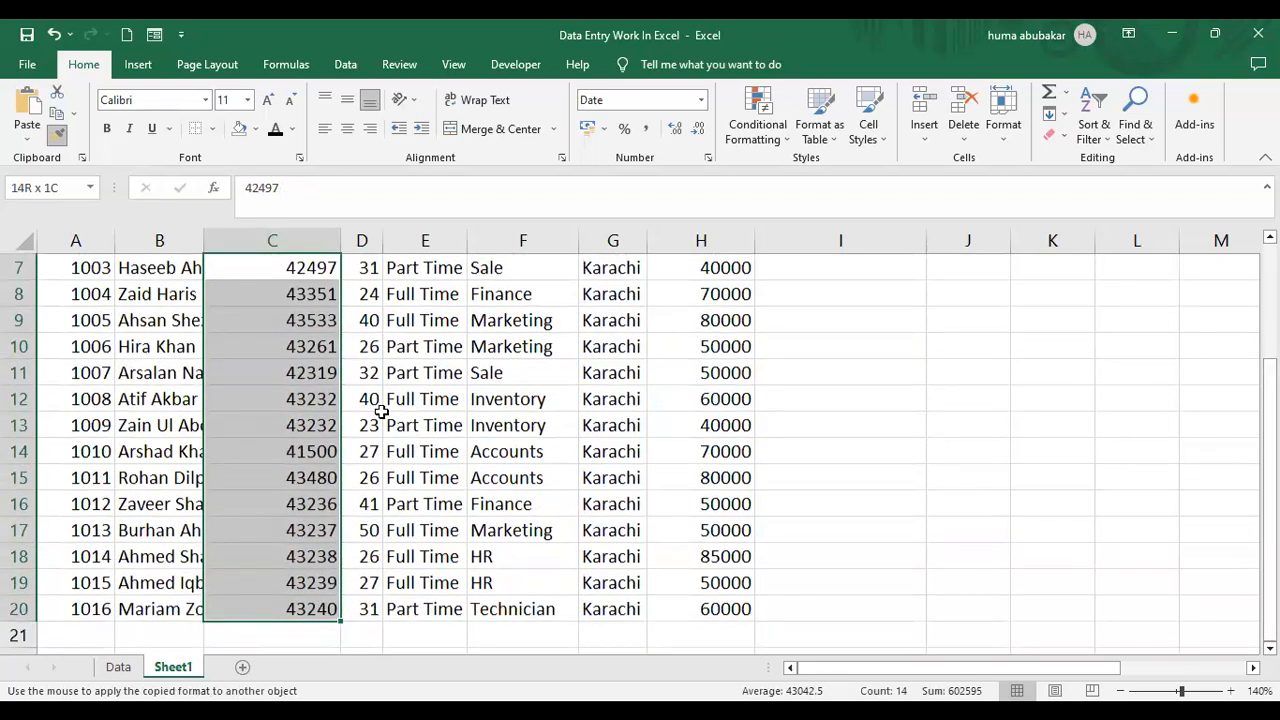
pyautogui.scroll(2, 205, 231)
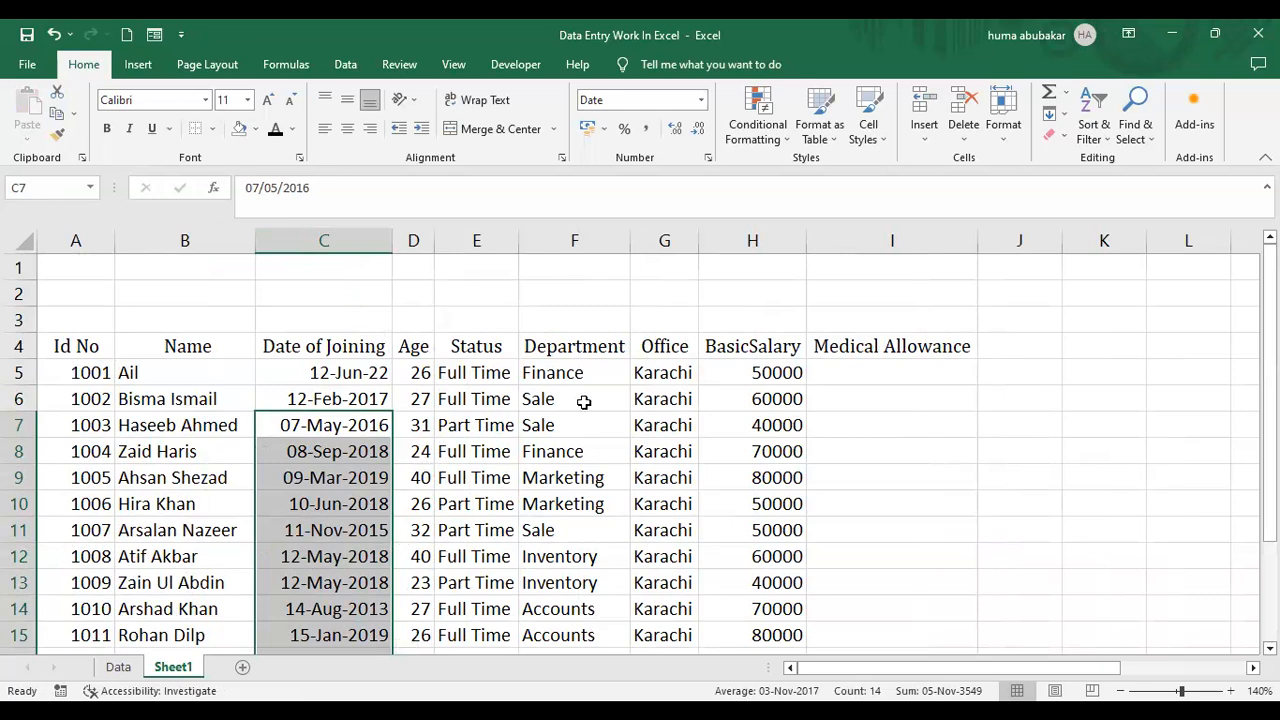
pyautogui.click(584, 402)
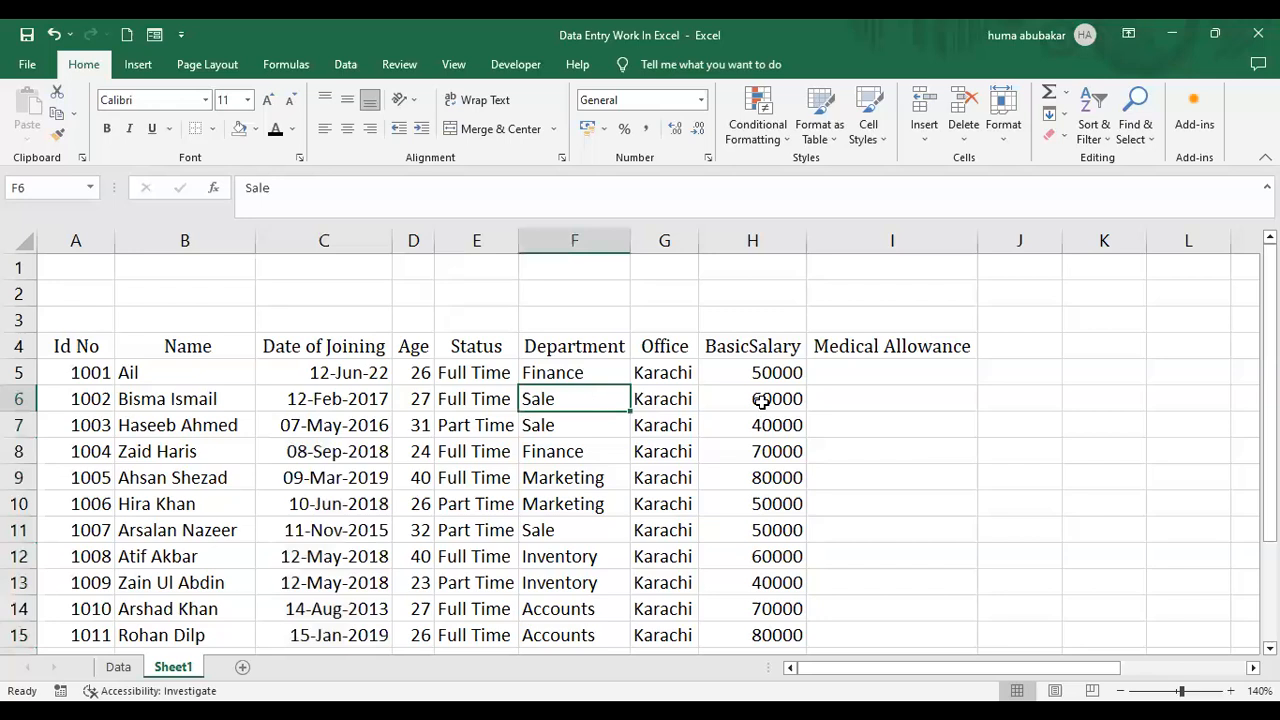
# Examine the number format of the BasicSalary values on the Data sheet, and return to cell I5 on Sheet1
pyautogui.click(884, 374)
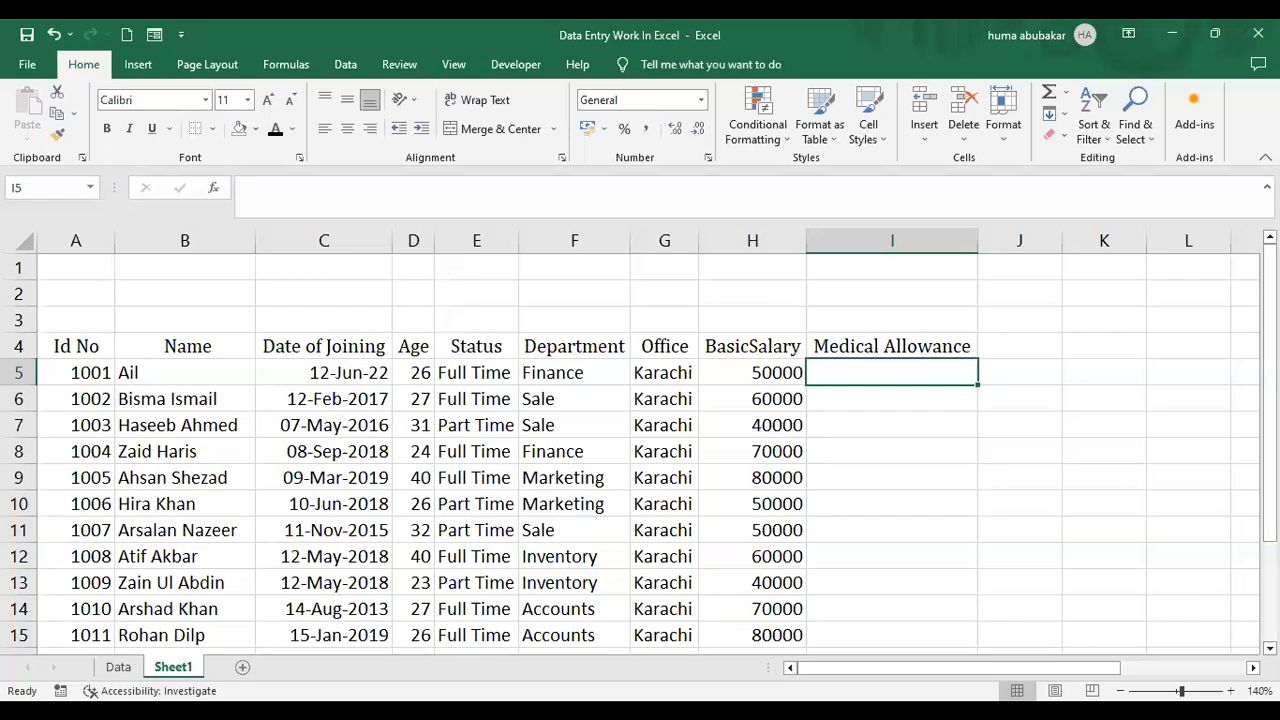
pyautogui.click(120, 667)
pyautogui.moveTo(771, 324); pyautogui.dragTo(765, 420)
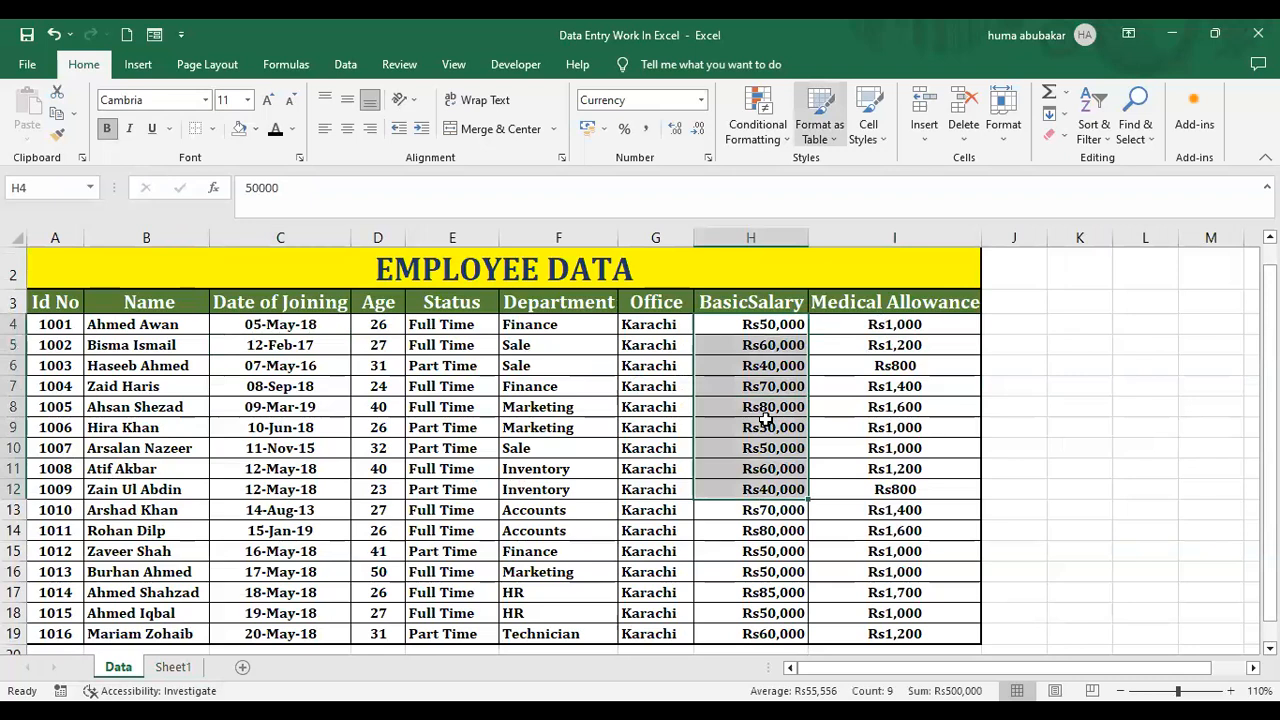
pyautogui.click(702, 101)
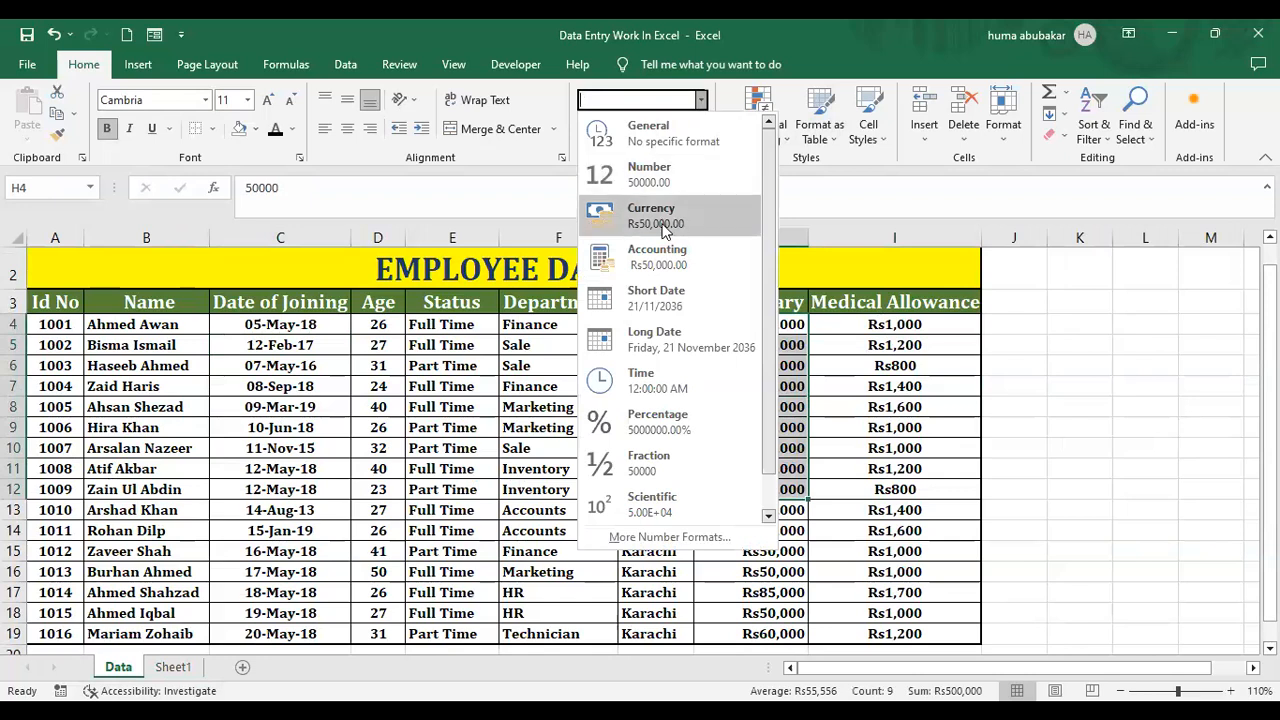
pyautogui.click(181, 673)
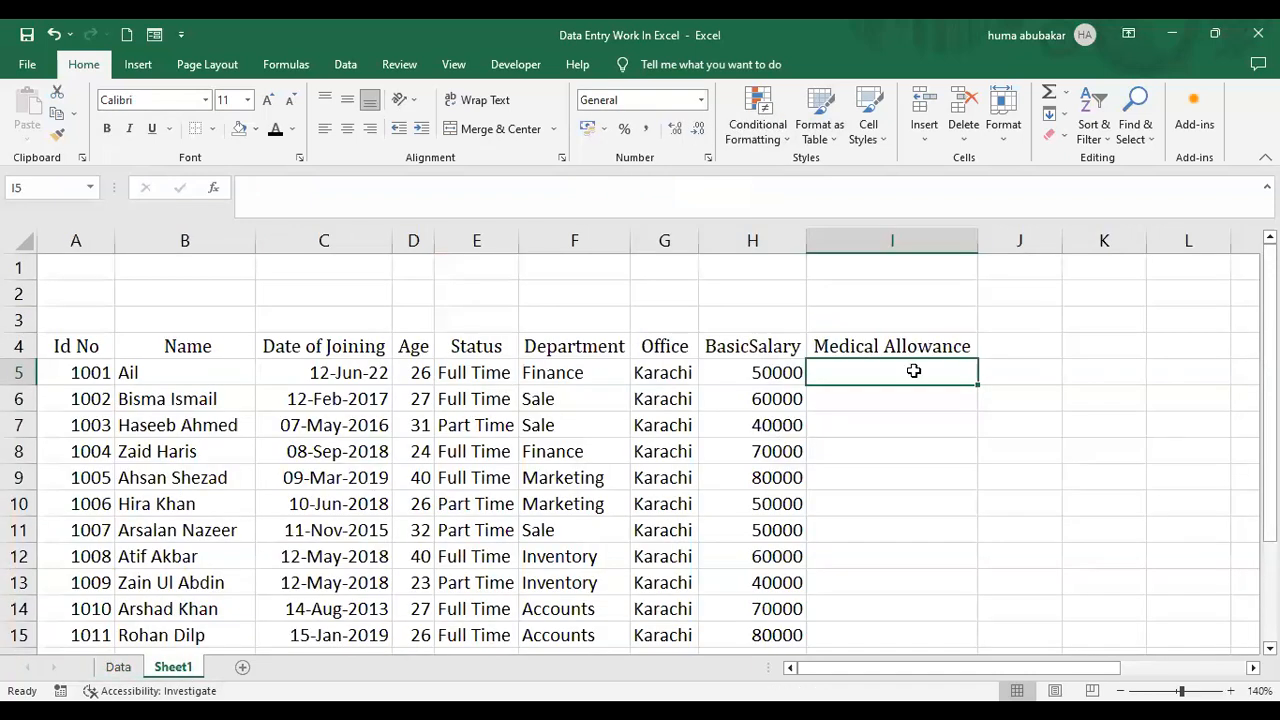
# Calculate the first Medical Allowance in I5 with the formula =H5*2%
pyautogui.write('=')
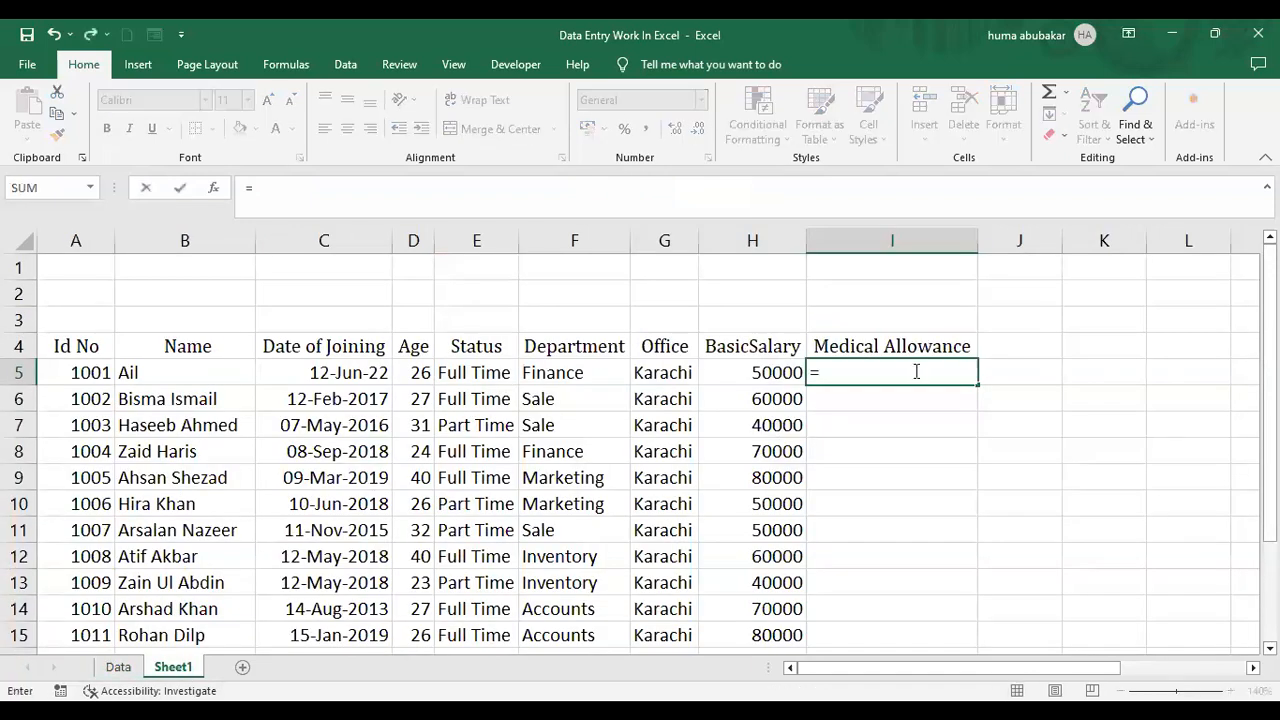
pyautogui.click(777, 375)
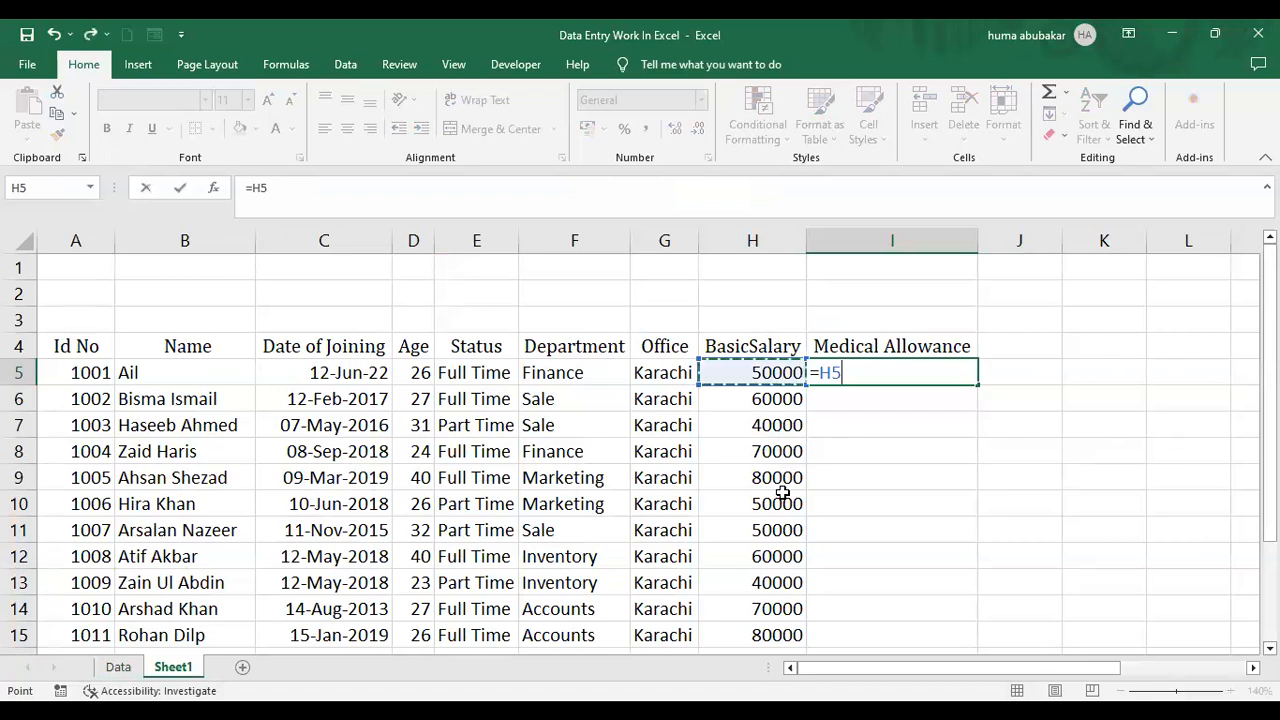
pyautogui.write('*2%')
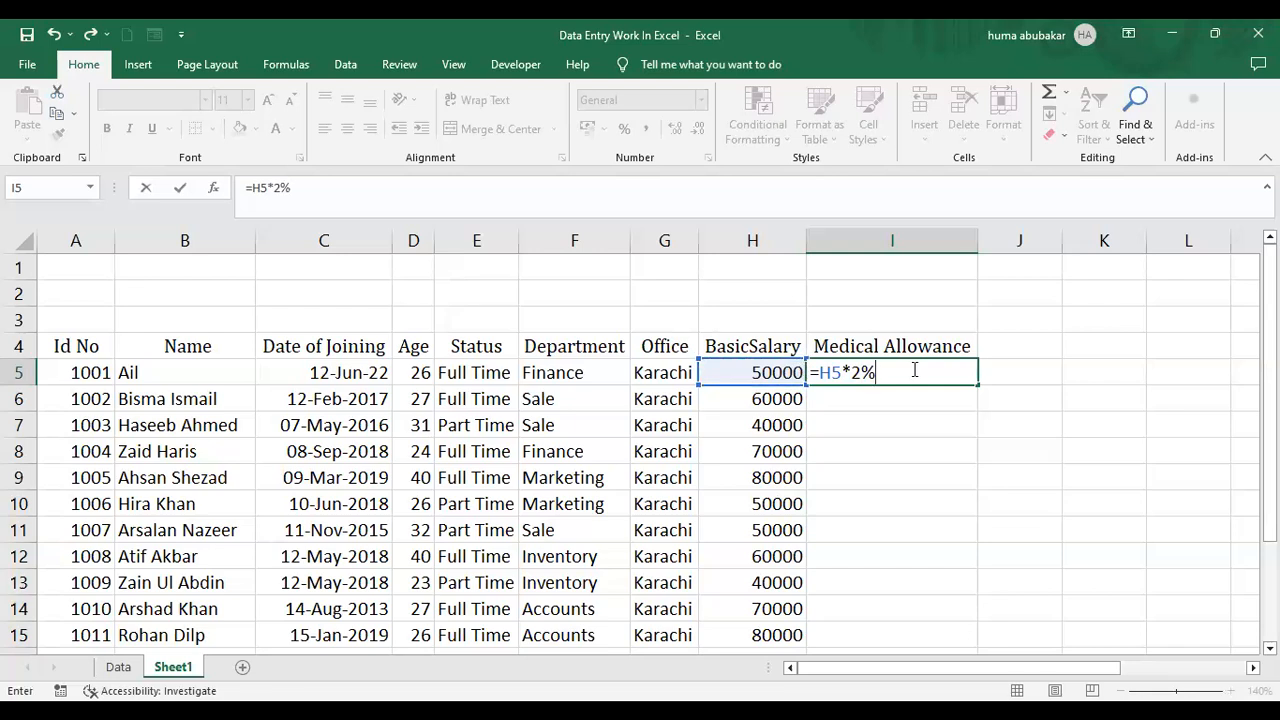
pyautogui.press('BackSpace')
pyautogui.write('%')
pyautogui.press('Return')
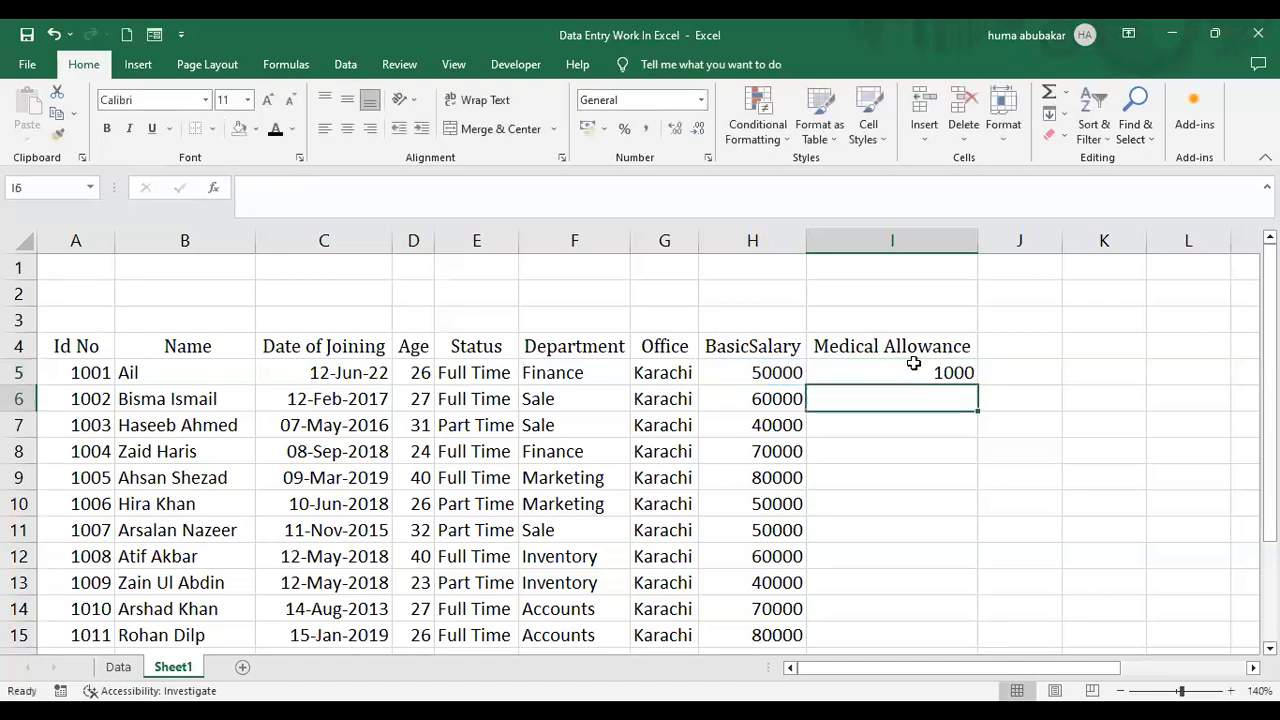
# Fill the Medical Allowance formula from I5 down to I20, and check the copied formula in I6
pyautogui.click(781, 370)
pyautogui.click(854, 371)
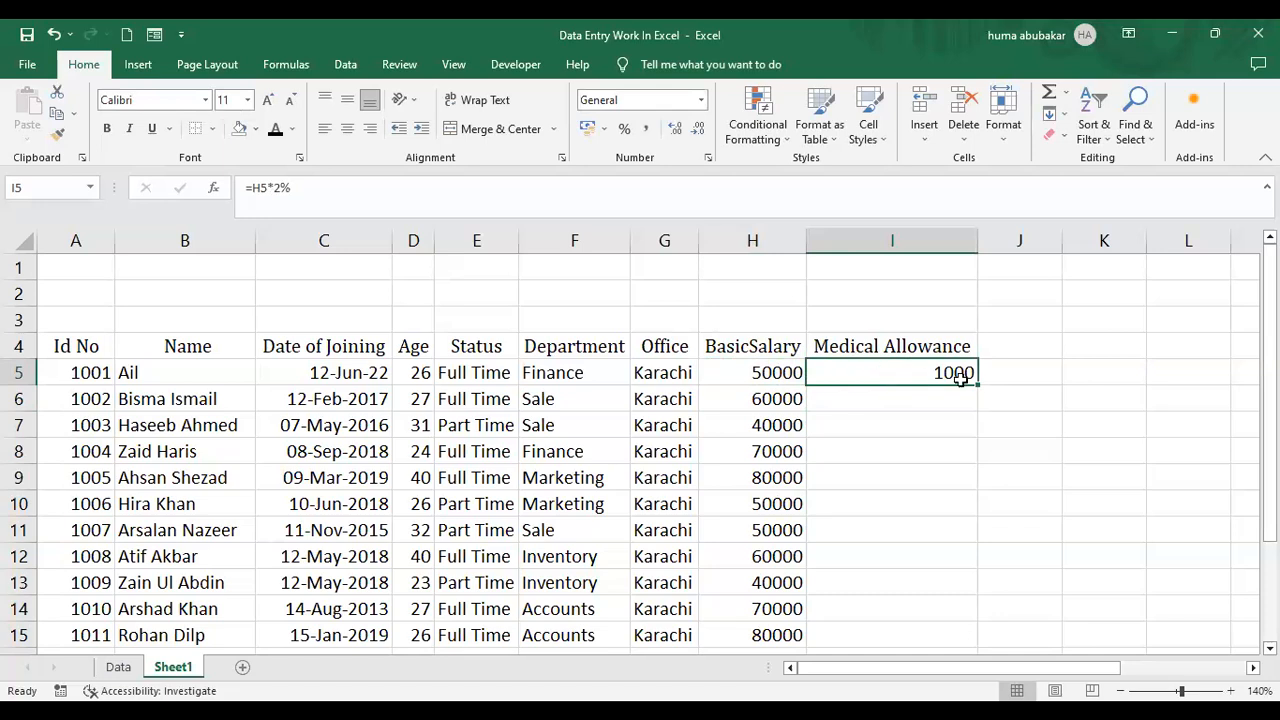
pyautogui.moveTo(976, 385); pyautogui.dragTo(975, 677)
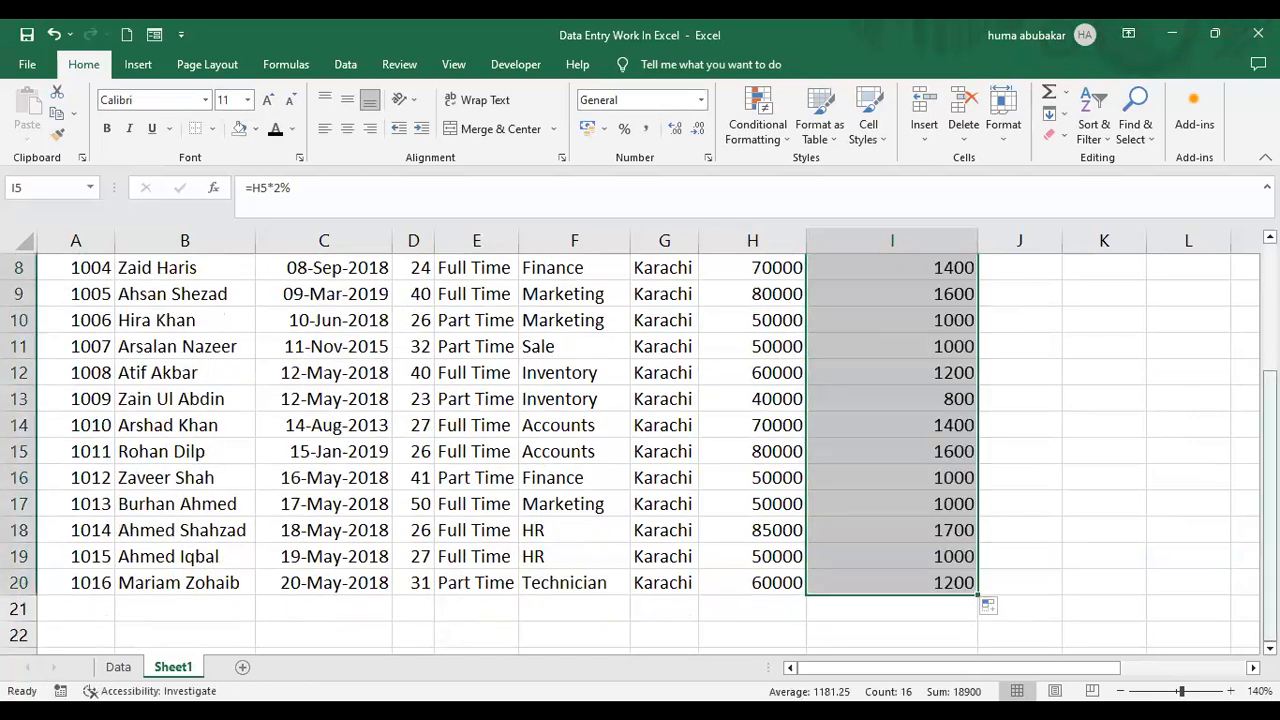
pyautogui.scroll(3, 953, 397)
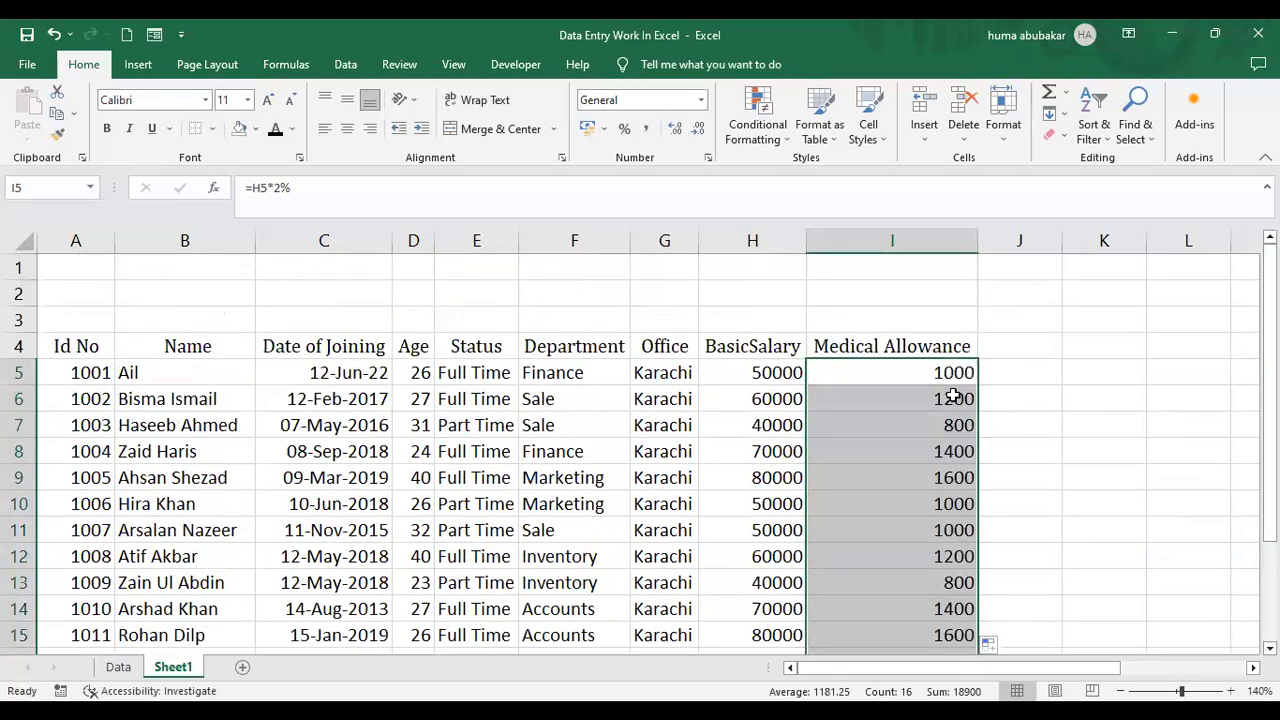
pyautogui.doubleClick(953, 397)
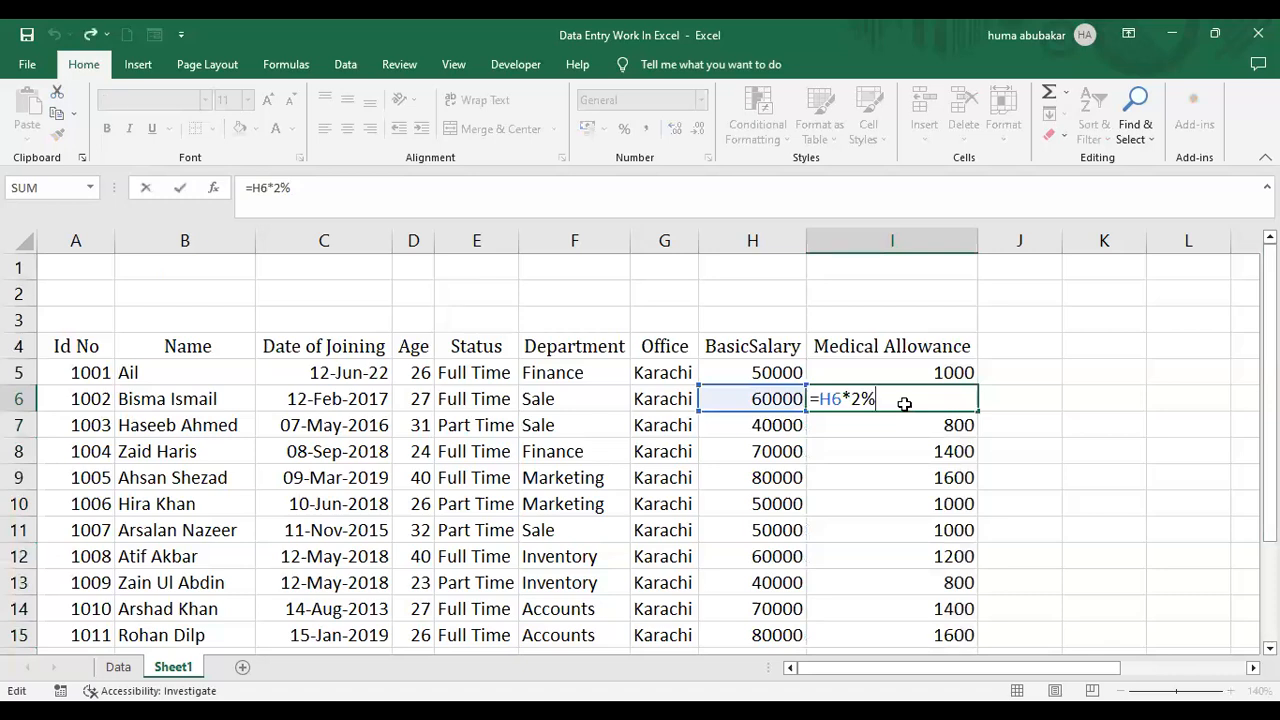
pyautogui.press('Return')
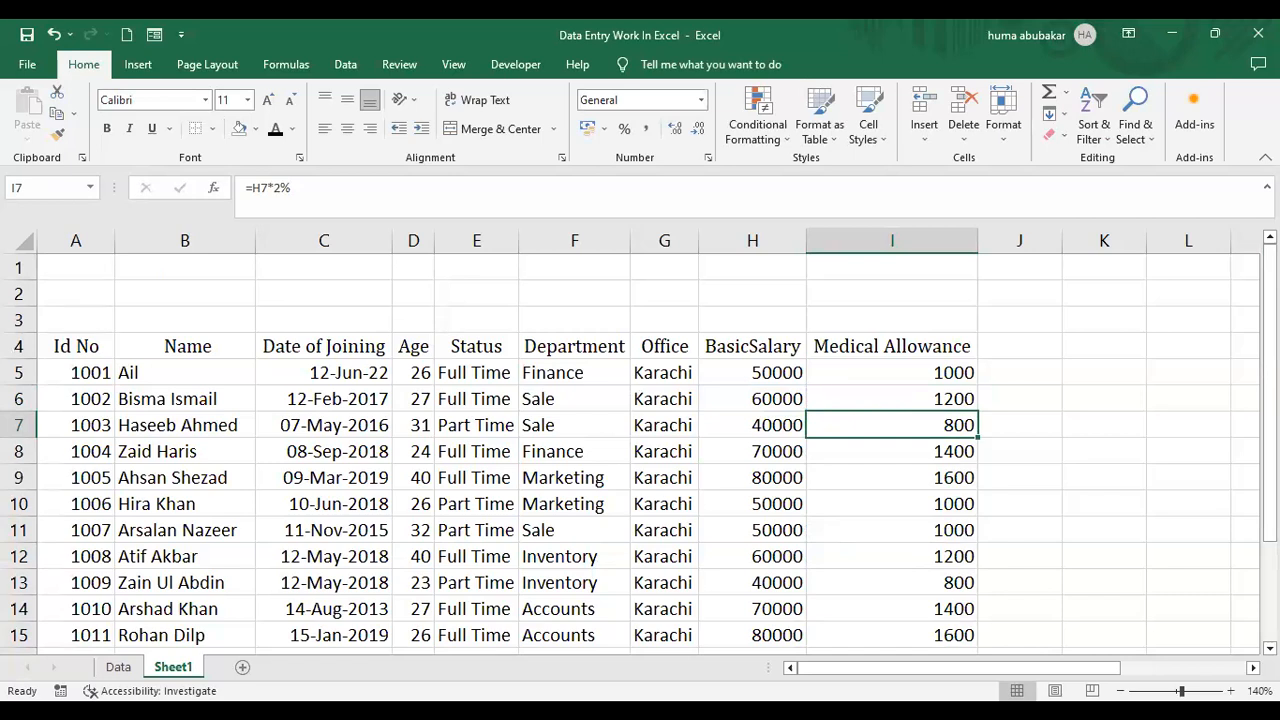
# Center the contents of the table A4:I20 horizontally and vertically, and apply All Borders to it
pyautogui.click(62, 345)
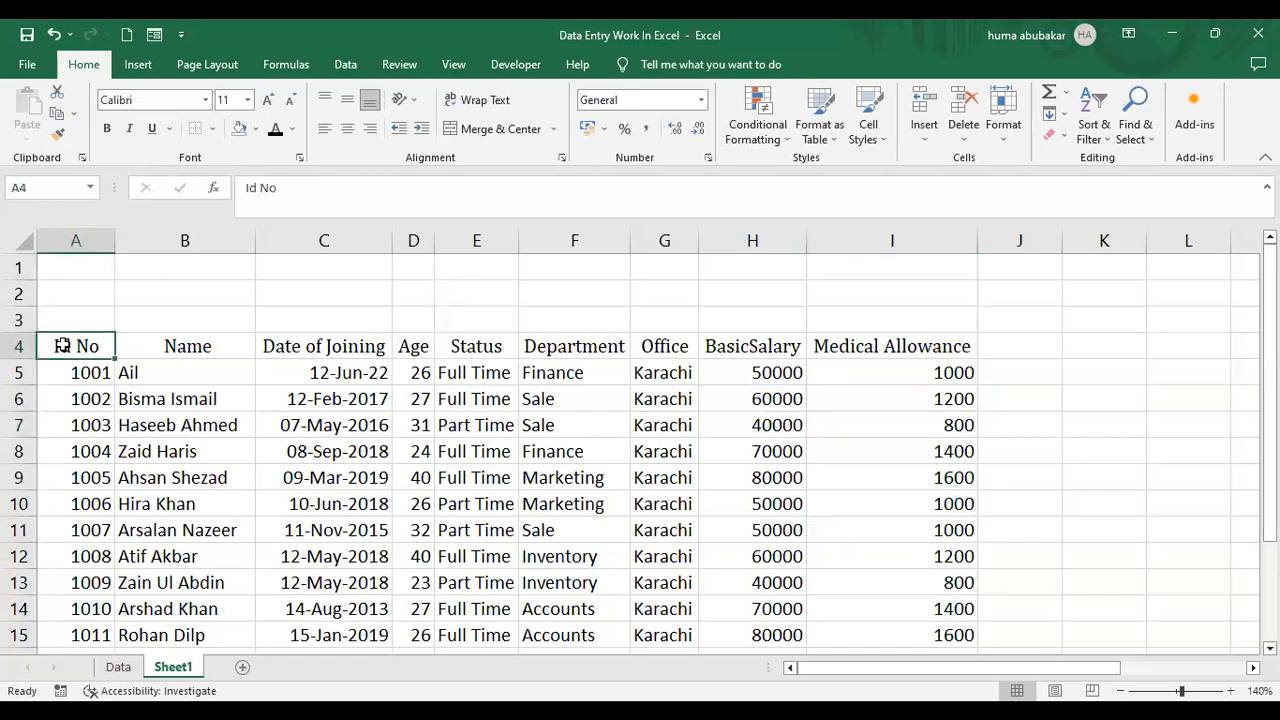
pyautogui.hotkey('ctrl', 'shift', 'End')
pyautogui.click(350, 104)
pyautogui.click(348, 130)
pyautogui.click(349, 131)
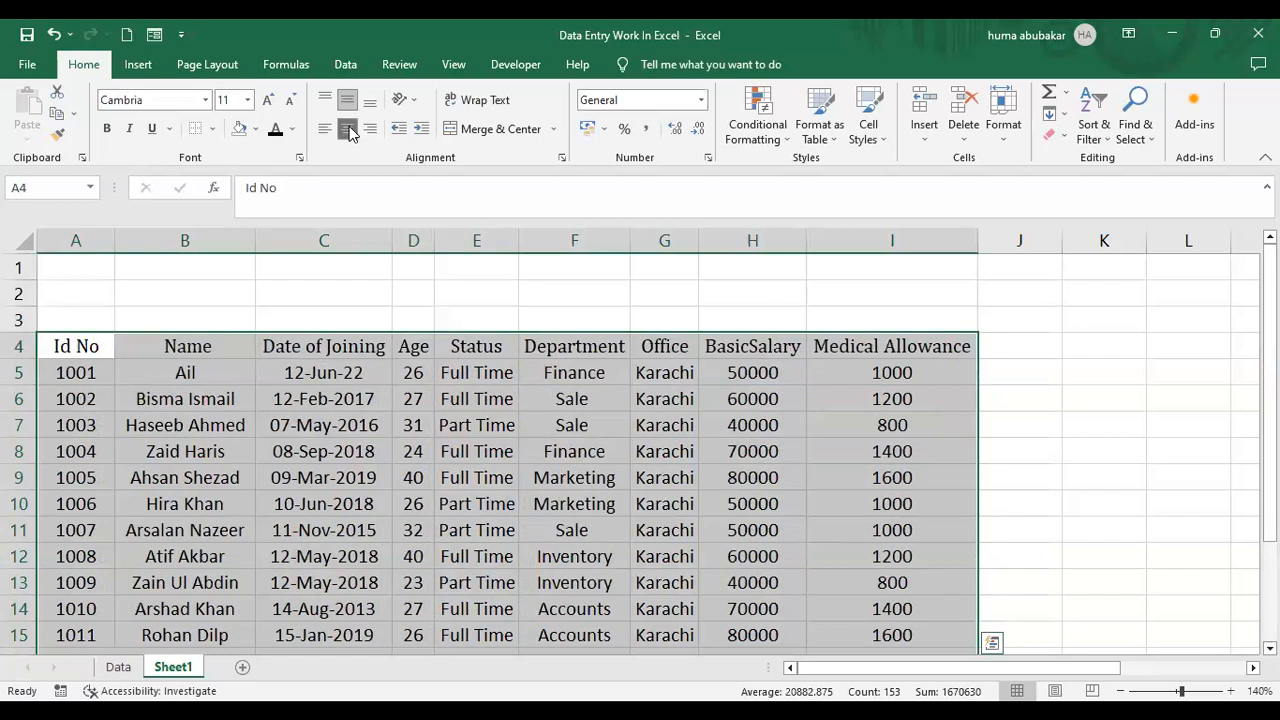
pyautogui.click(214, 130)
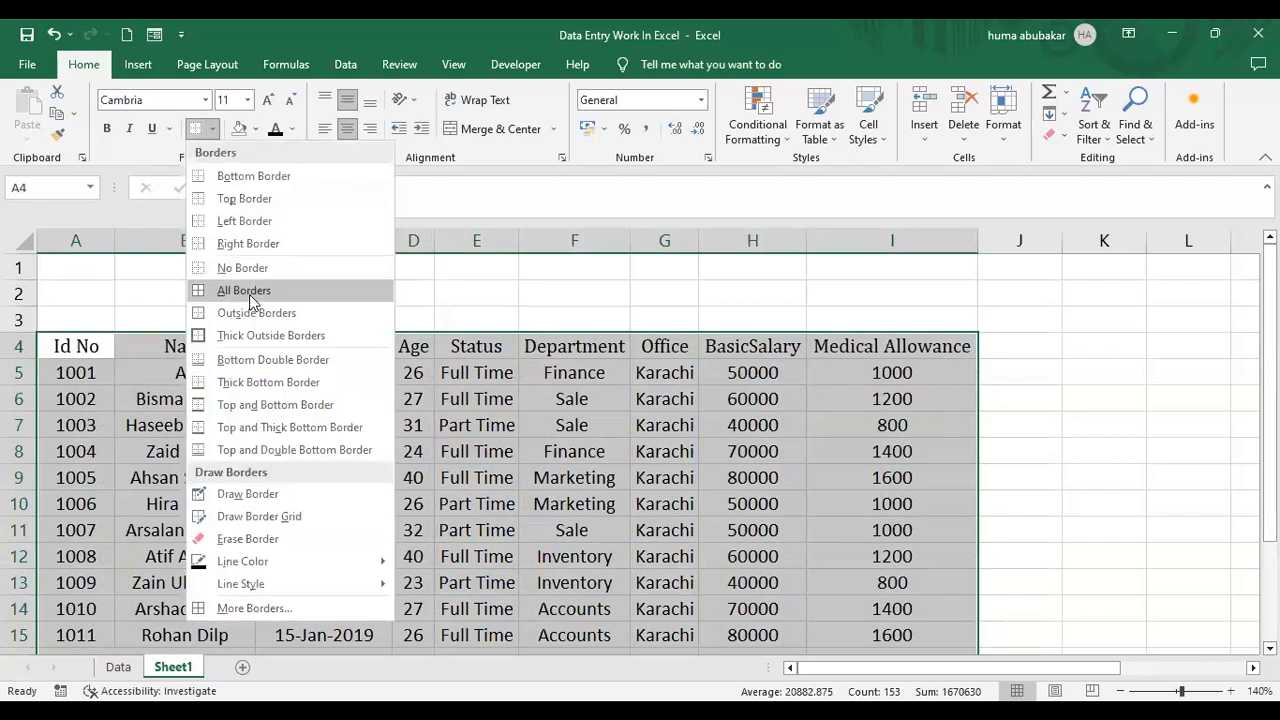
pyautogui.click(243, 290)
# Make the header row A4:I4 bold with a yellow fill, and auto-fit the Department and BasicSalary columns
pyautogui.moveTo(78, 346); pyautogui.dragTo(863, 343)
pyautogui.click(107, 129)
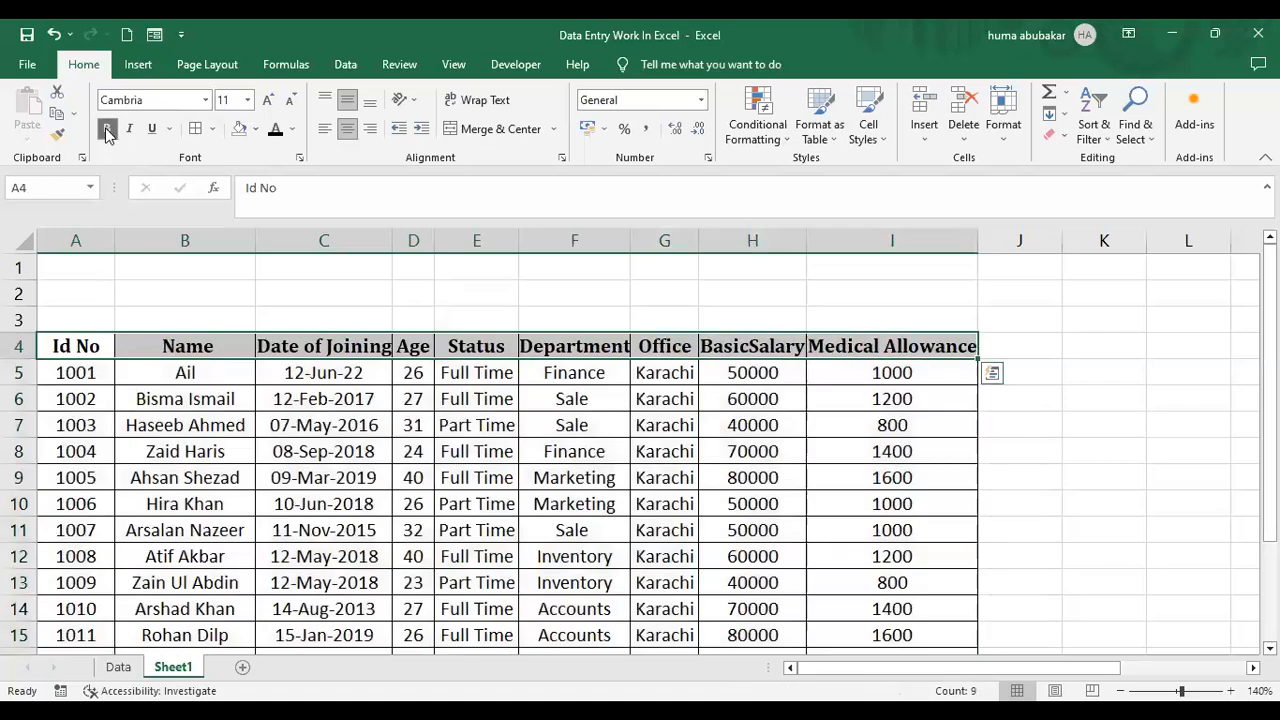
pyautogui.click(256, 129)
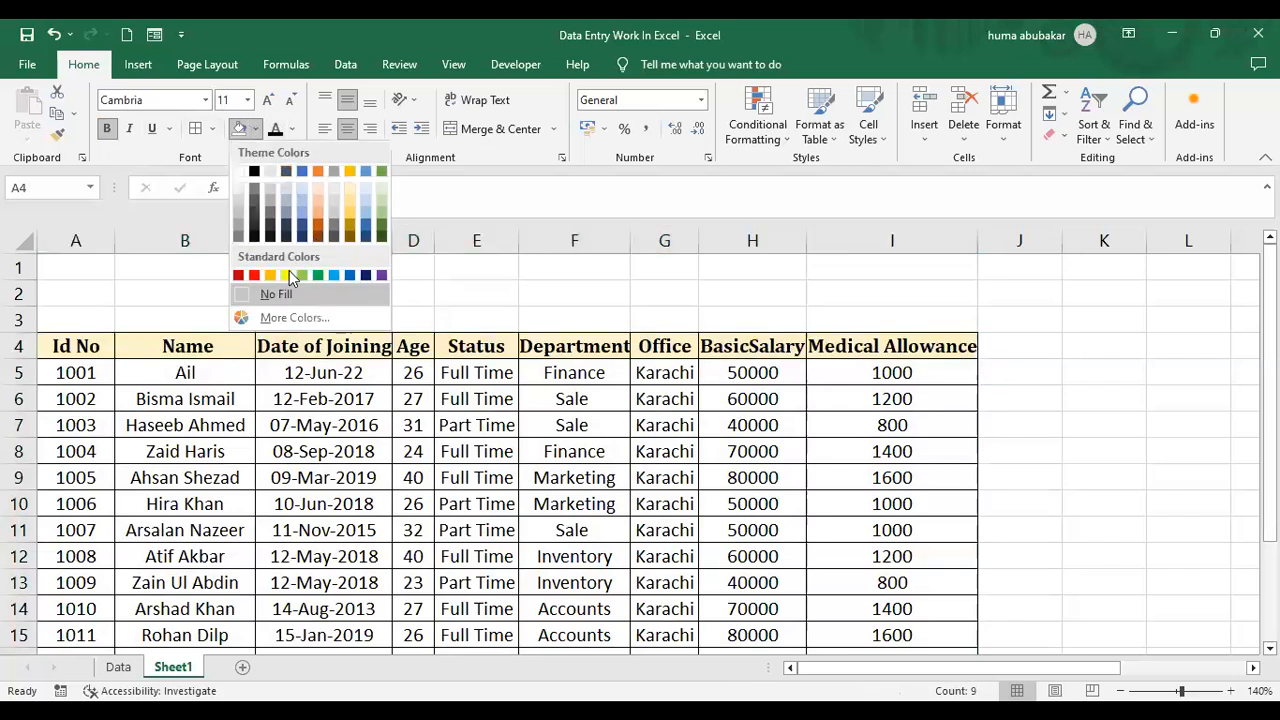
pyautogui.click(287, 278)
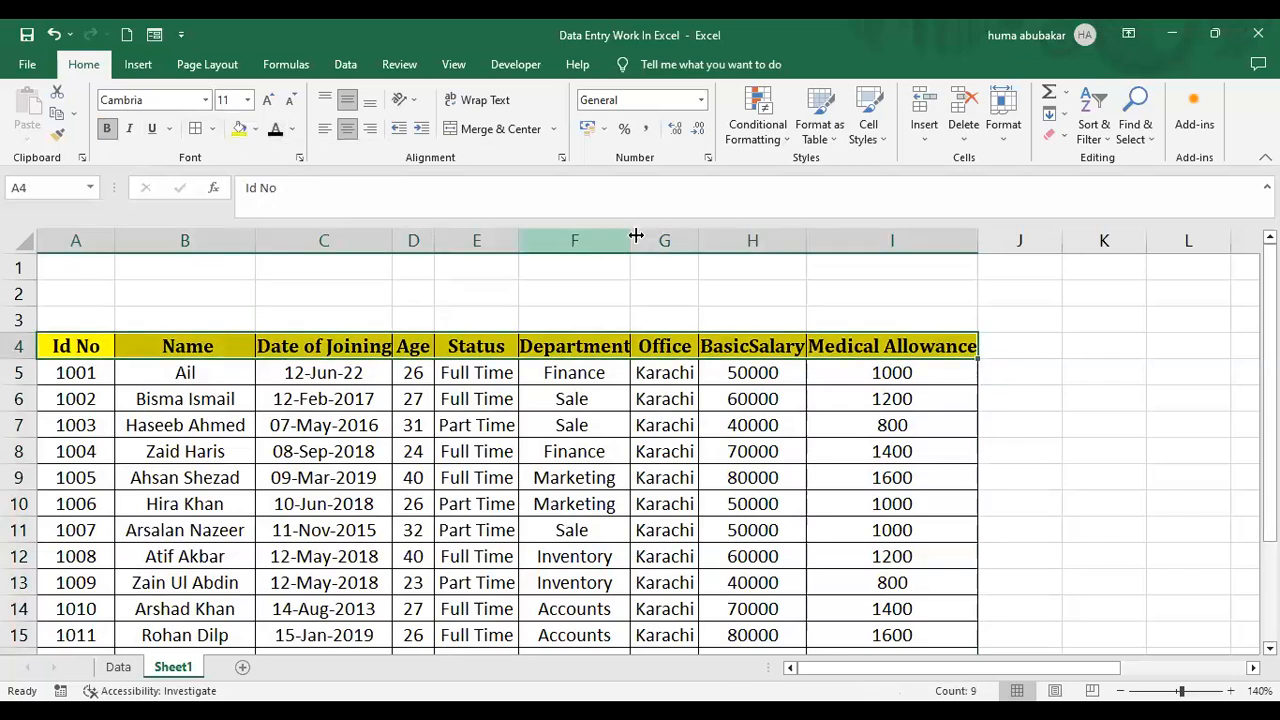
pyautogui.doubleClick(632, 233)
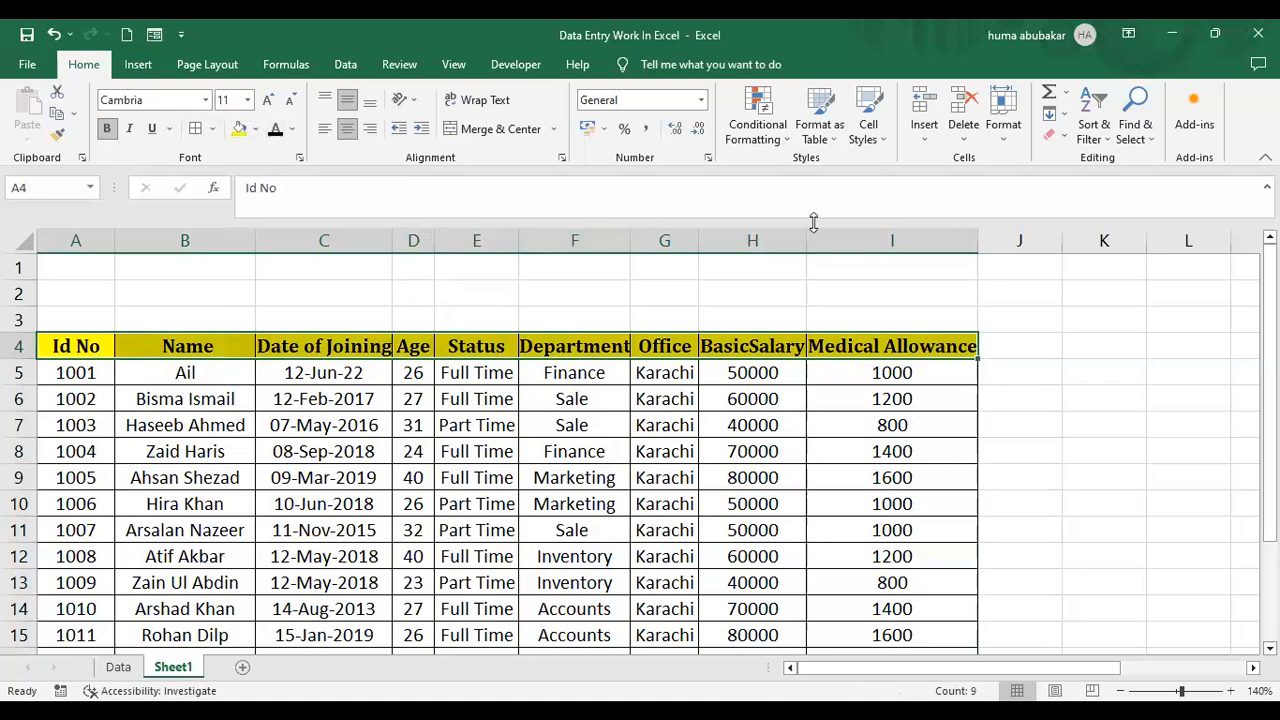
pyautogui.doubleClick(814, 239)
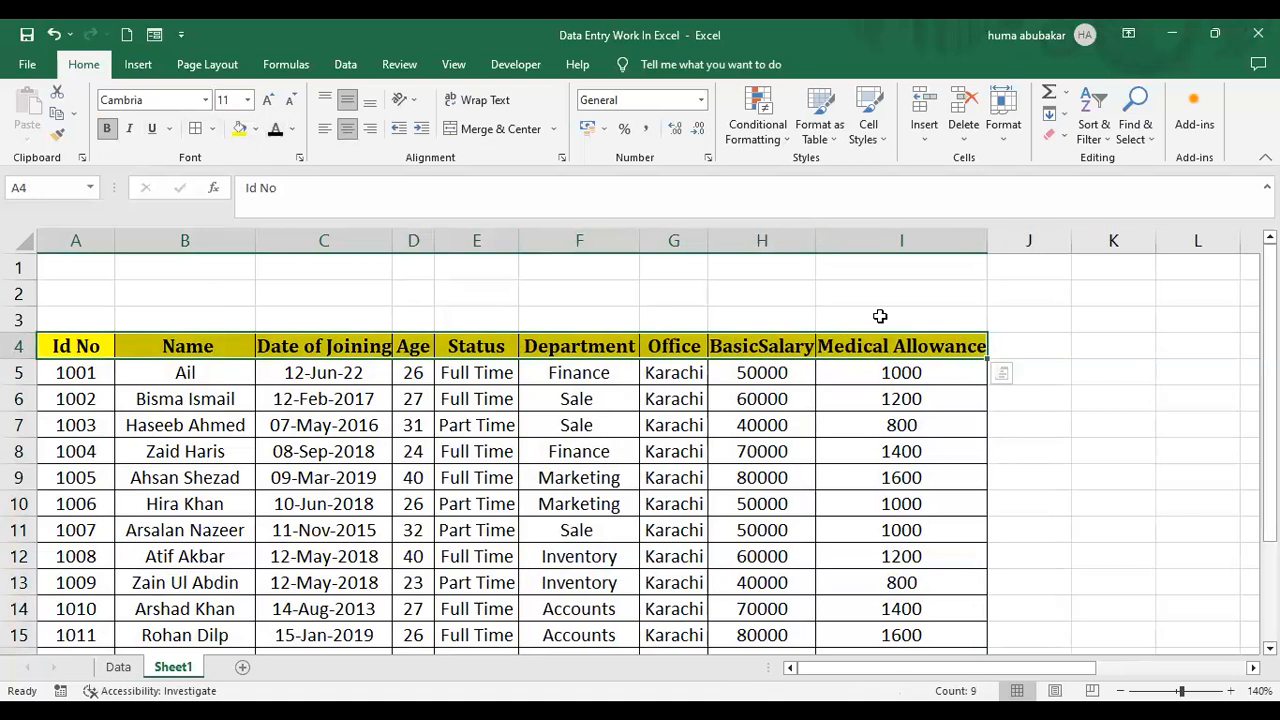
# Change the font of the employee records in A5:I20 to Cambria
pyautogui.click(880, 317)
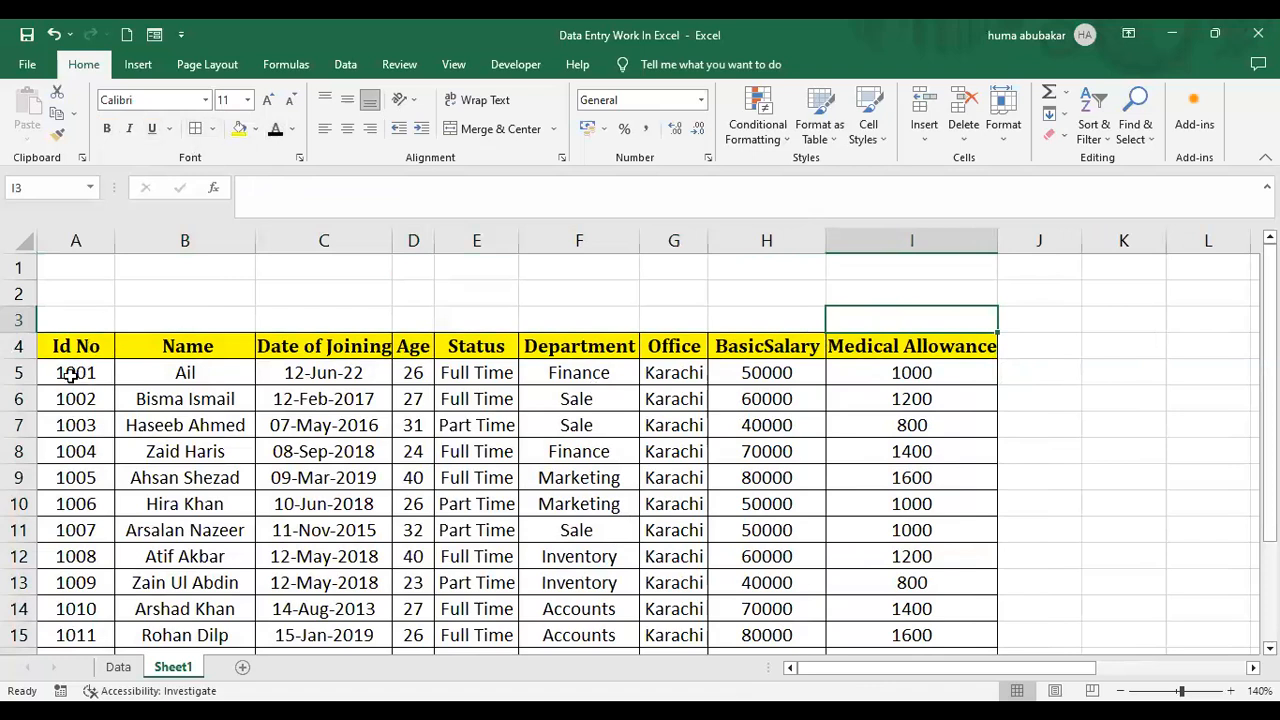
pyautogui.moveTo(72, 374); pyautogui.dragTo(906, 668)
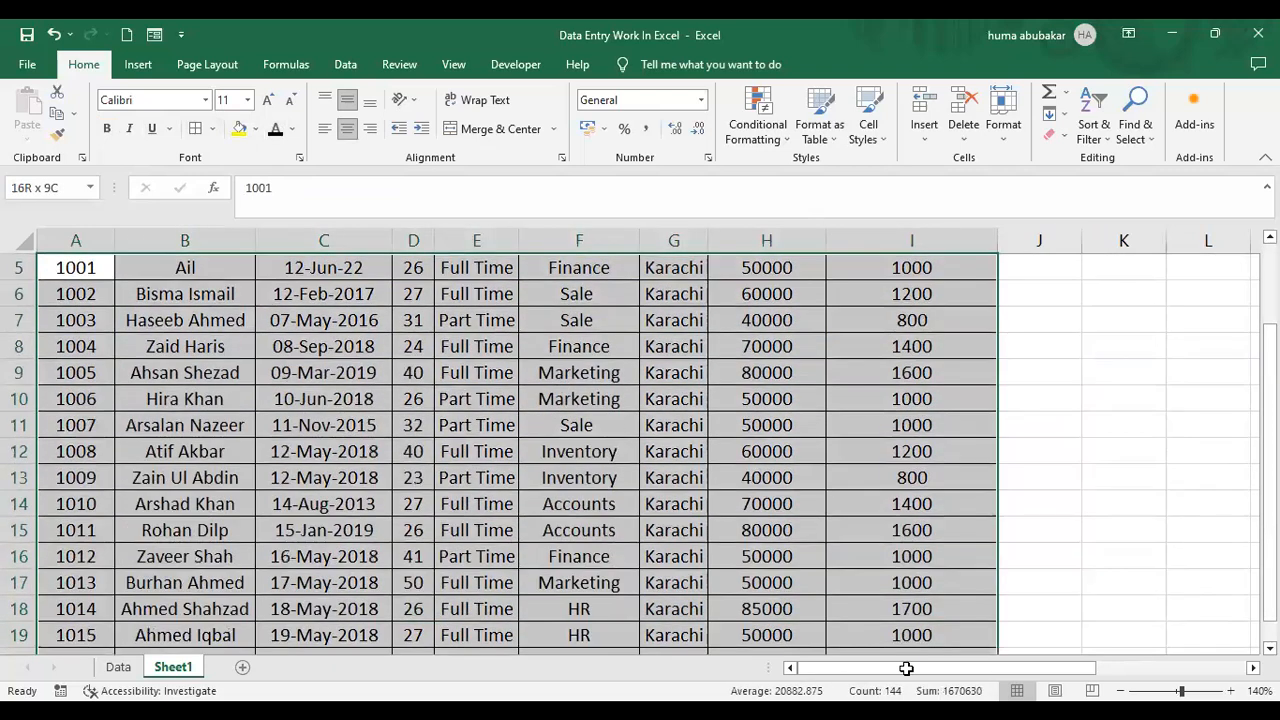
pyautogui.moveTo(906, 668); pyautogui.dragTo(906, 668)
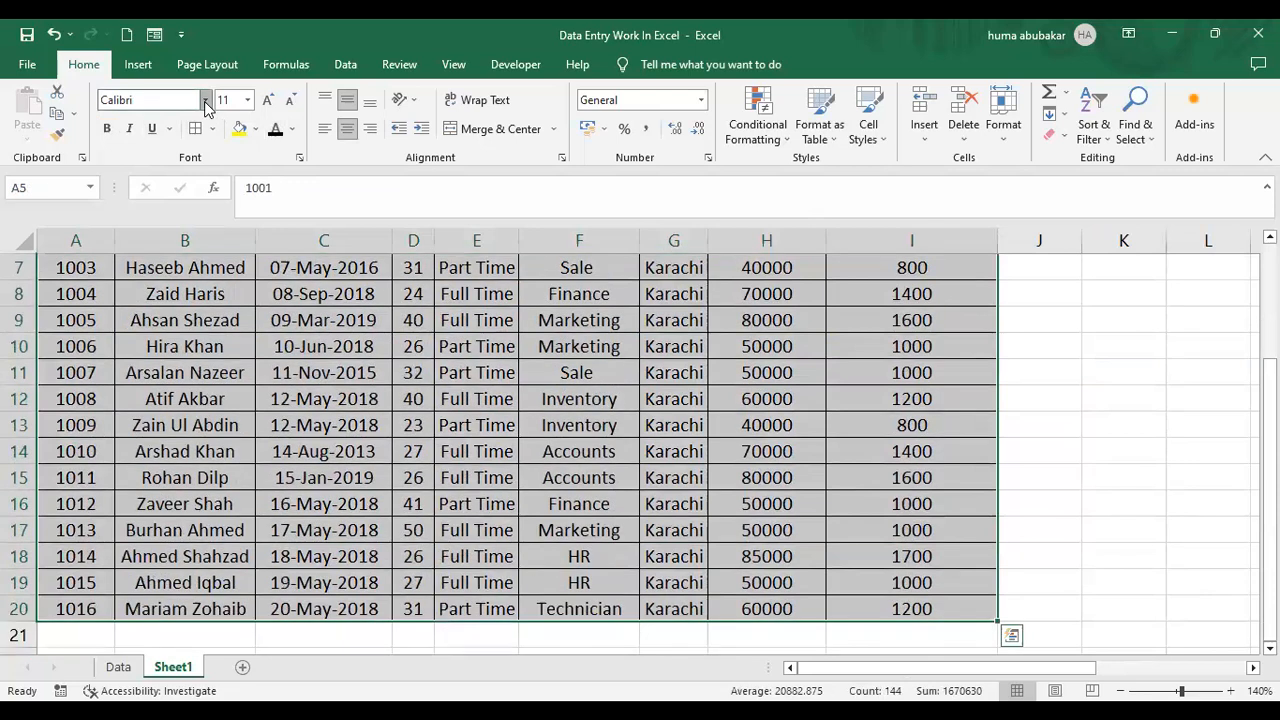
pyautogui.click(205, 101)
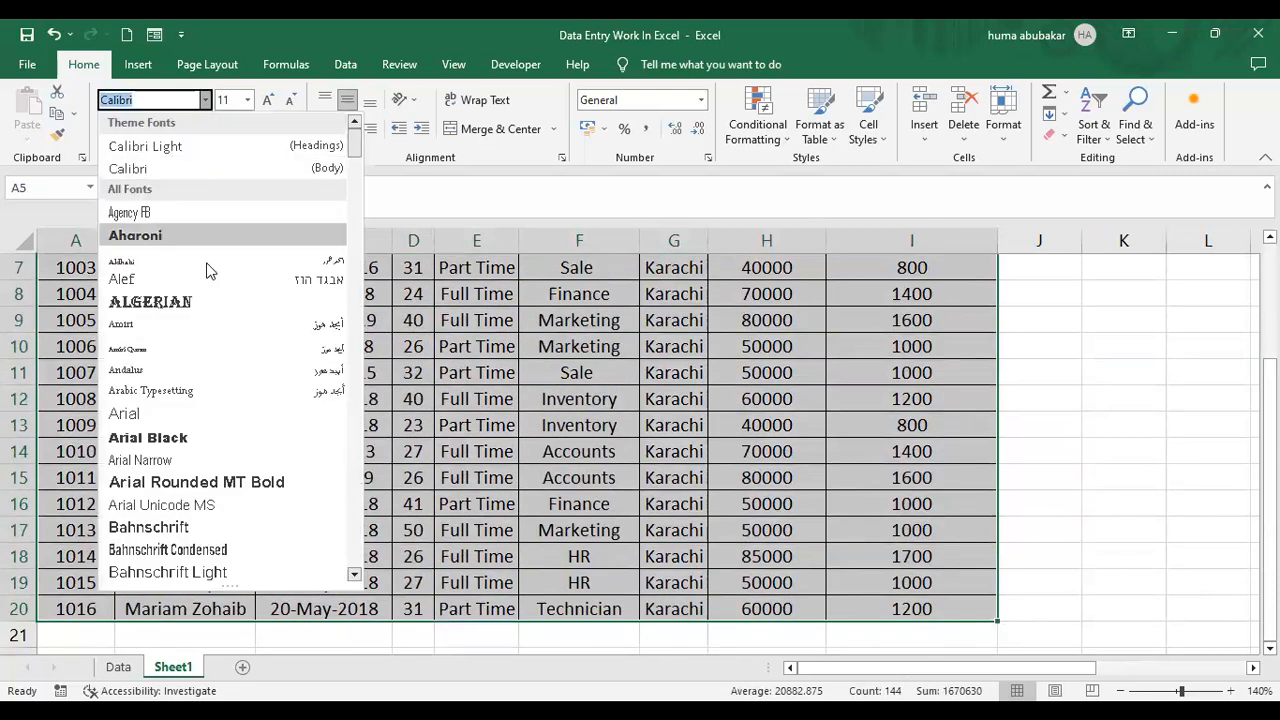
pyautogui.click(174, 100)
pyautogui.press('BackSpace')
pyautogui.press('BackSpace')
pyautogui.press('BackSpace')
pyautogui.press('BackSpace')
pyautogui.press('BackSpace')
pyautogui.press('BackSpace')
pyautogui.press('BackSpace')
pyautogui.write('x')
pyautogui.press('BackSpace')
pyautogui.write('Cam')
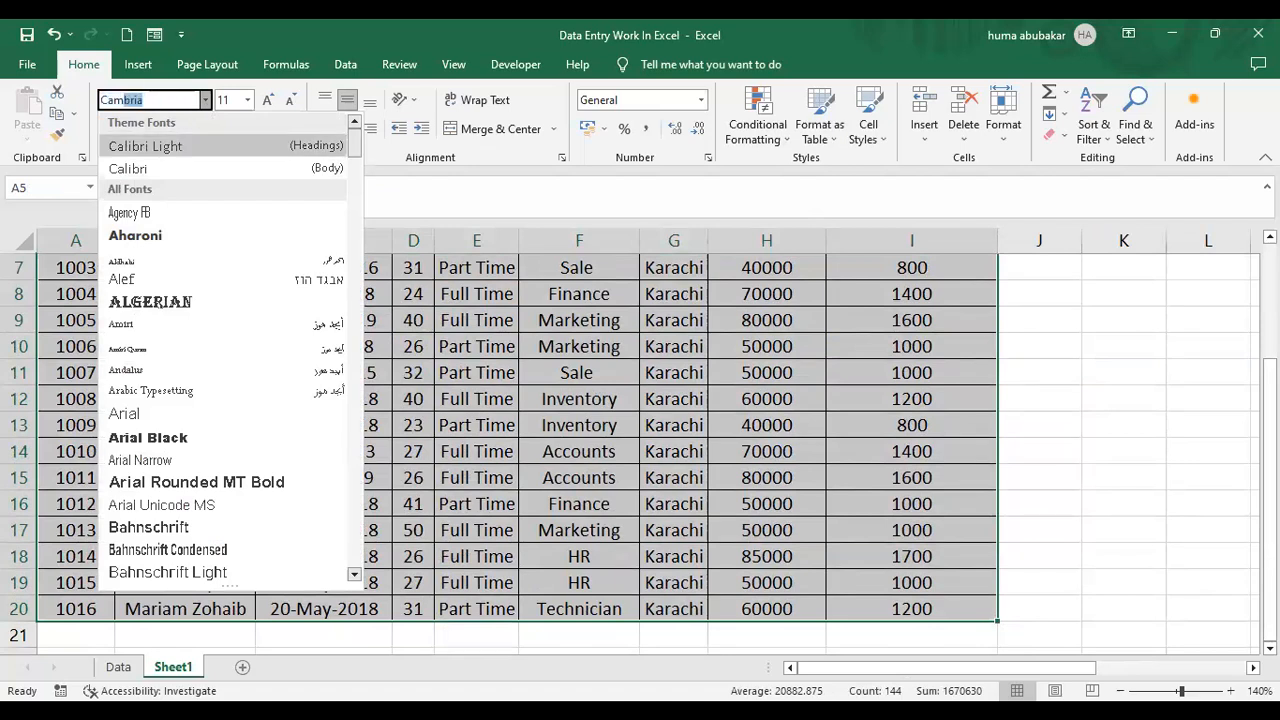
pyautogui.press('Return')
pyautogui.click(503, 403)
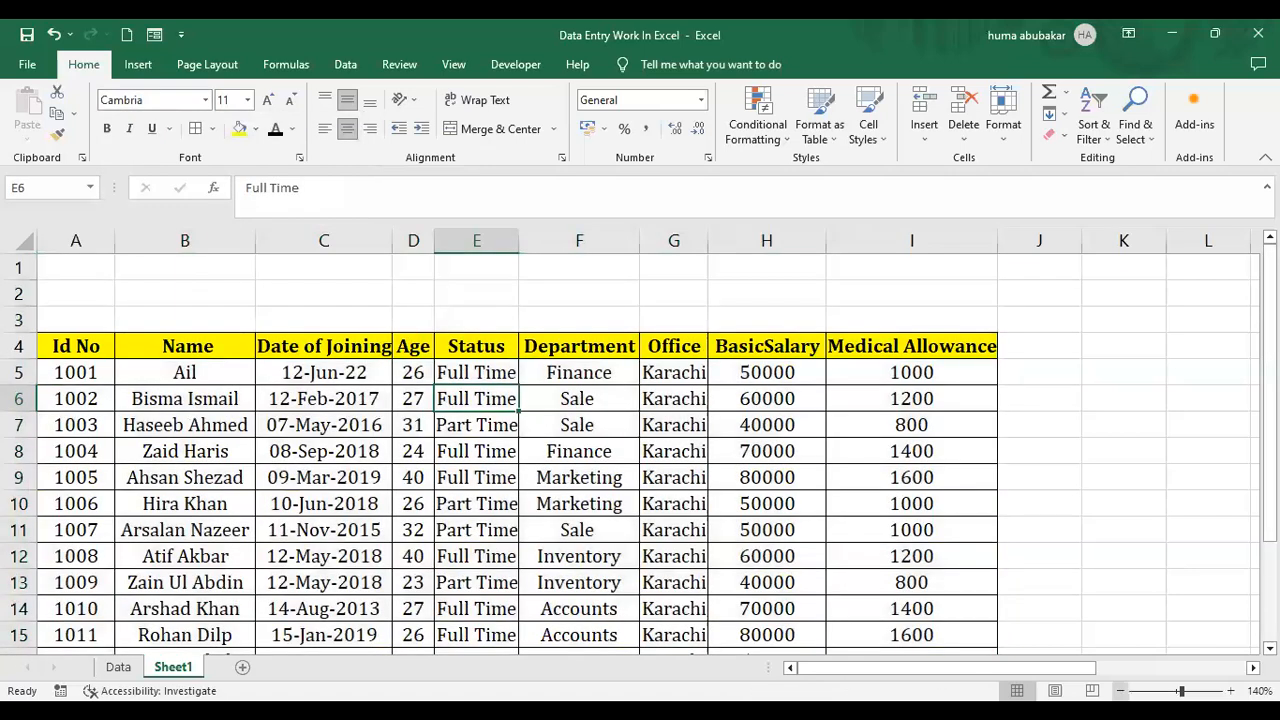
# Widen the Status and Age columns slightly so their contents have more room
pyautogui.click(1120, 691)
pyautogui.click(1120, 691)
pyautogui.click(1120, 691)
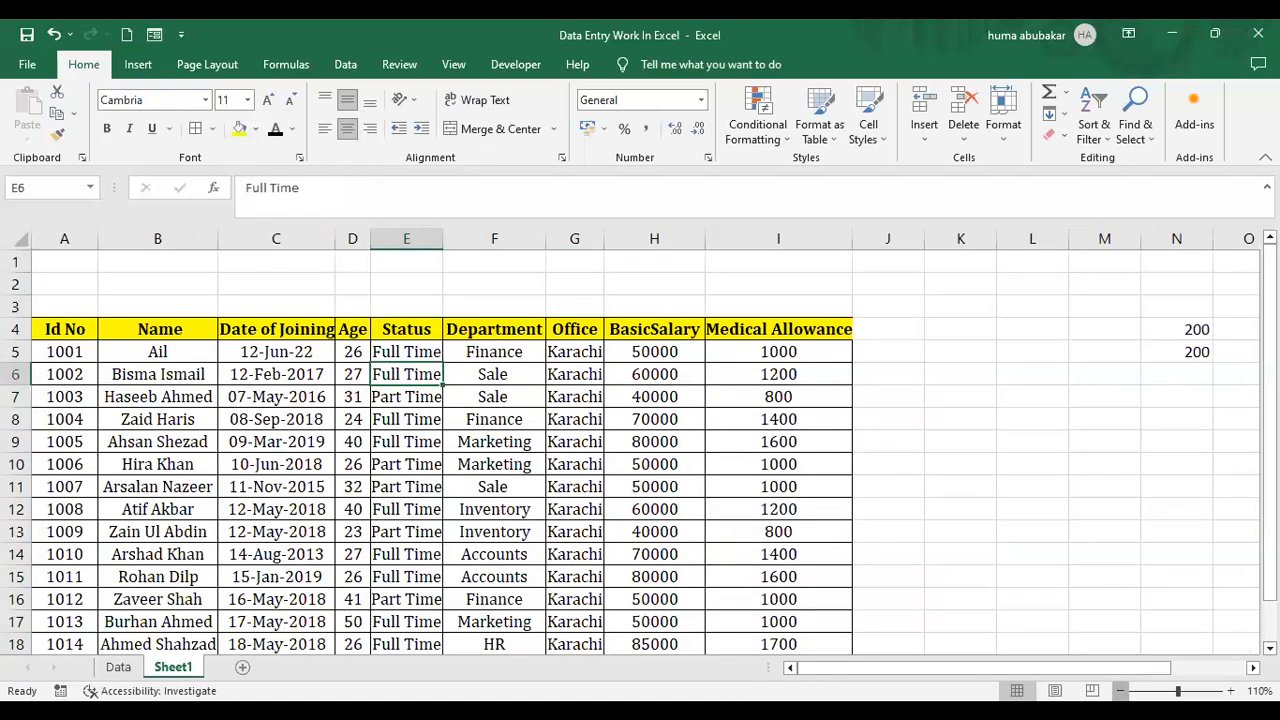
pyautogui.click(1120, 691)
pyautogui.click(1120, 691)
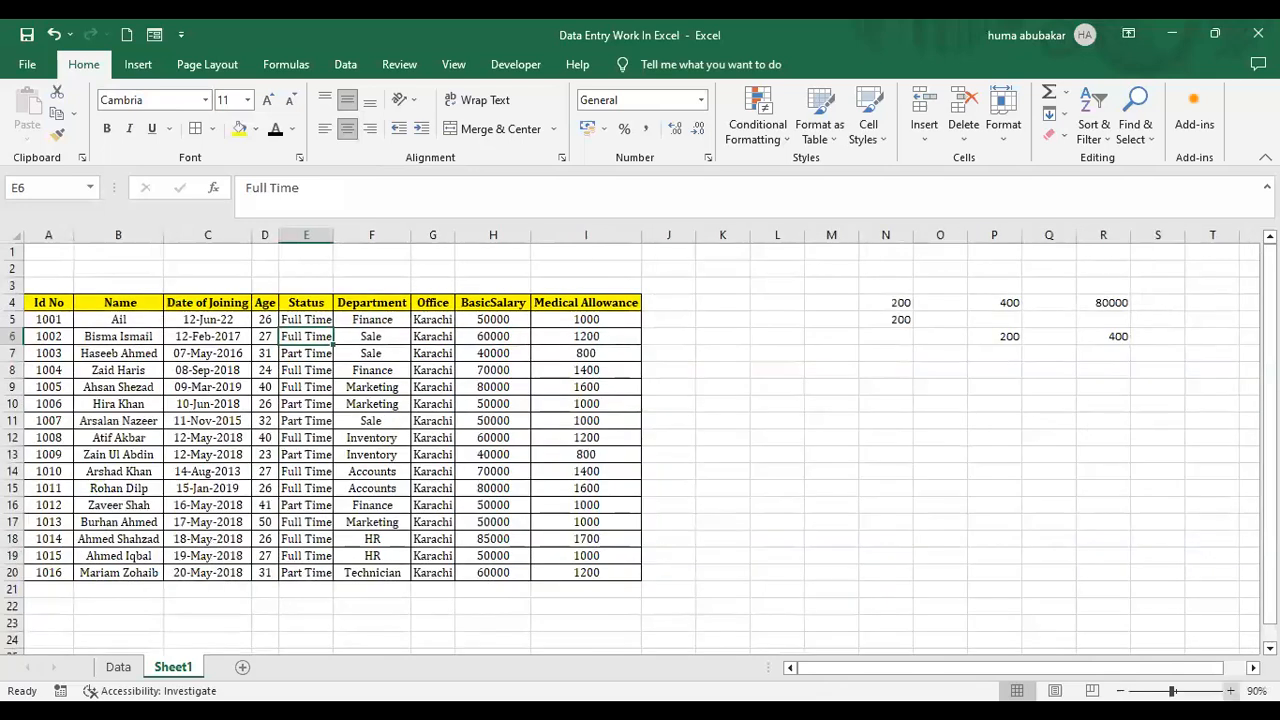
pyautogui.click(1231, 691)
pyautogui.click(1231, 691)
pyautogui.click(1231, 691)
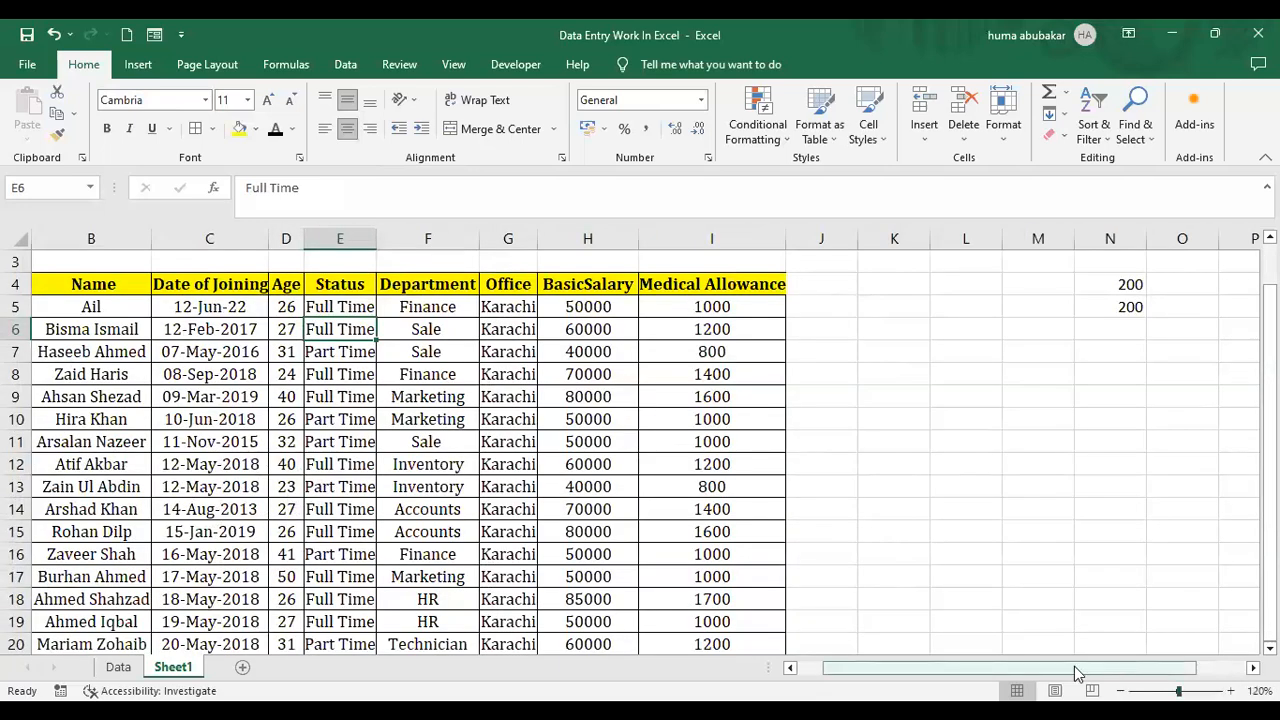
pyautogui.moveTo(1075, 673); pyautogui.dragTo(1045, 671)
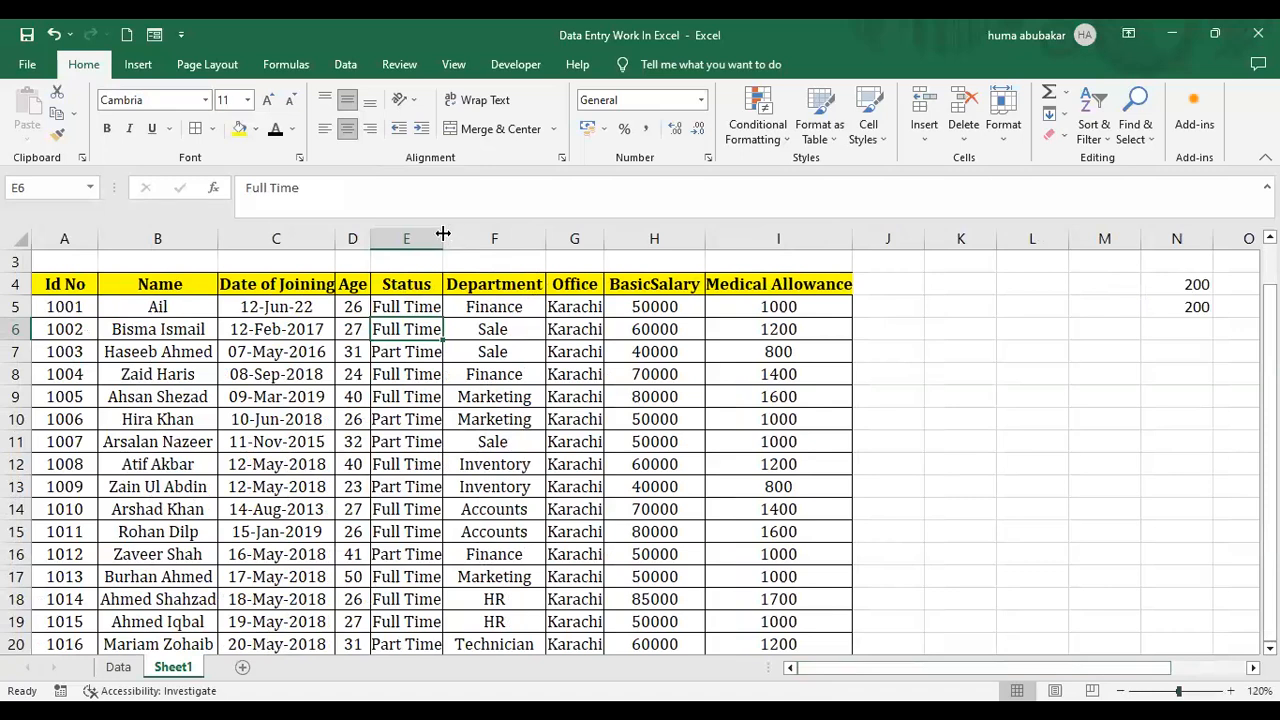
pyautogui.moveTo(441, 231); pyautogui.dragTo(451, 232)
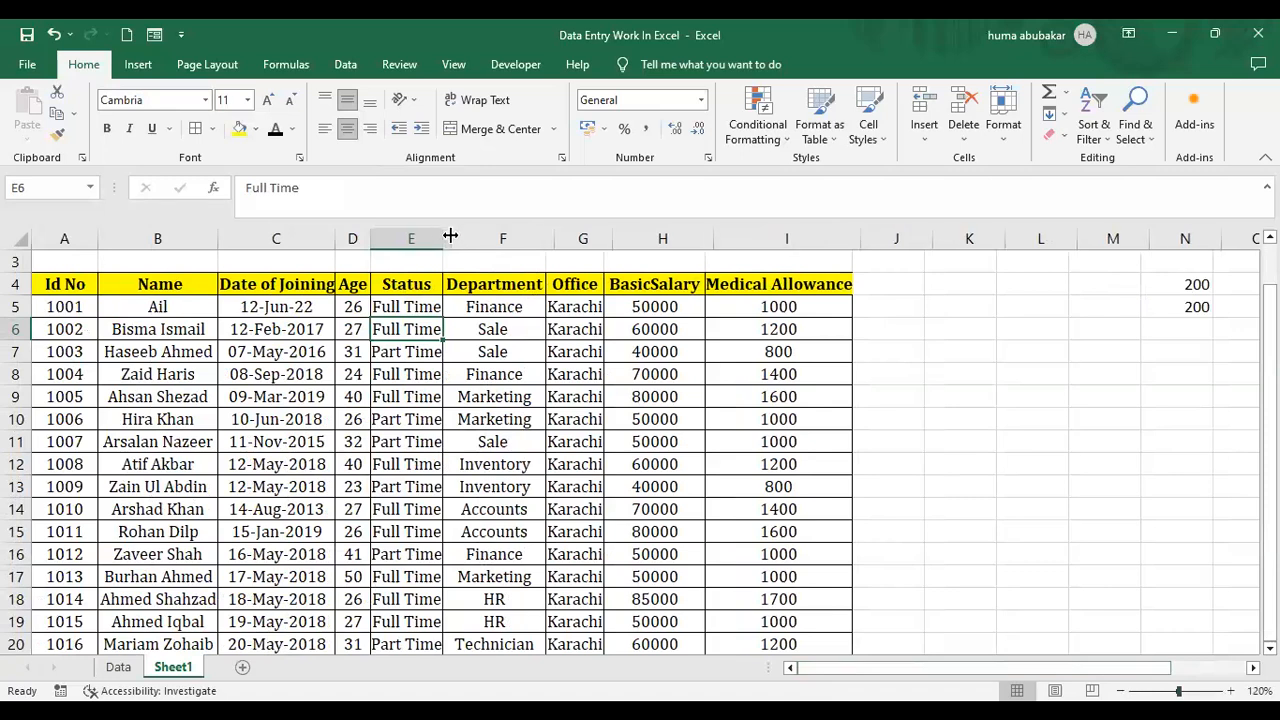
pyautogui.moveTo(388, 236); pyautogui.dragTo(386, 236)
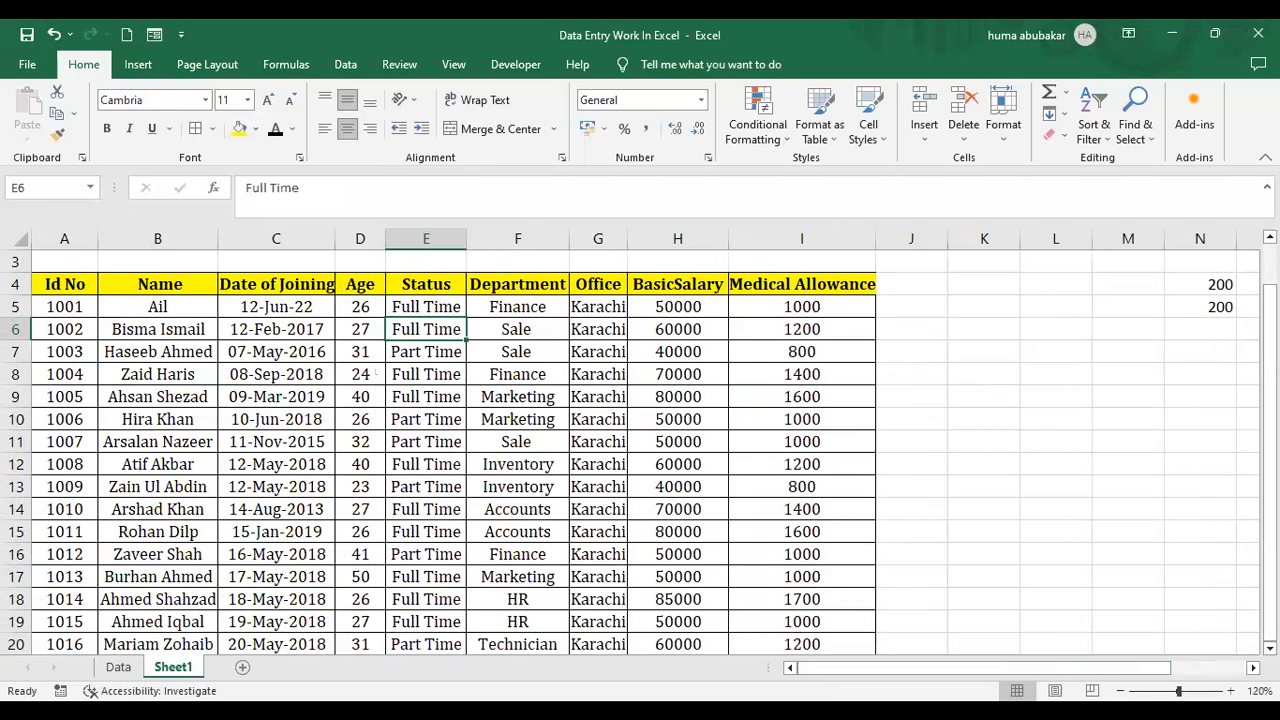
pyautogui.scroll(1, 674, 314)
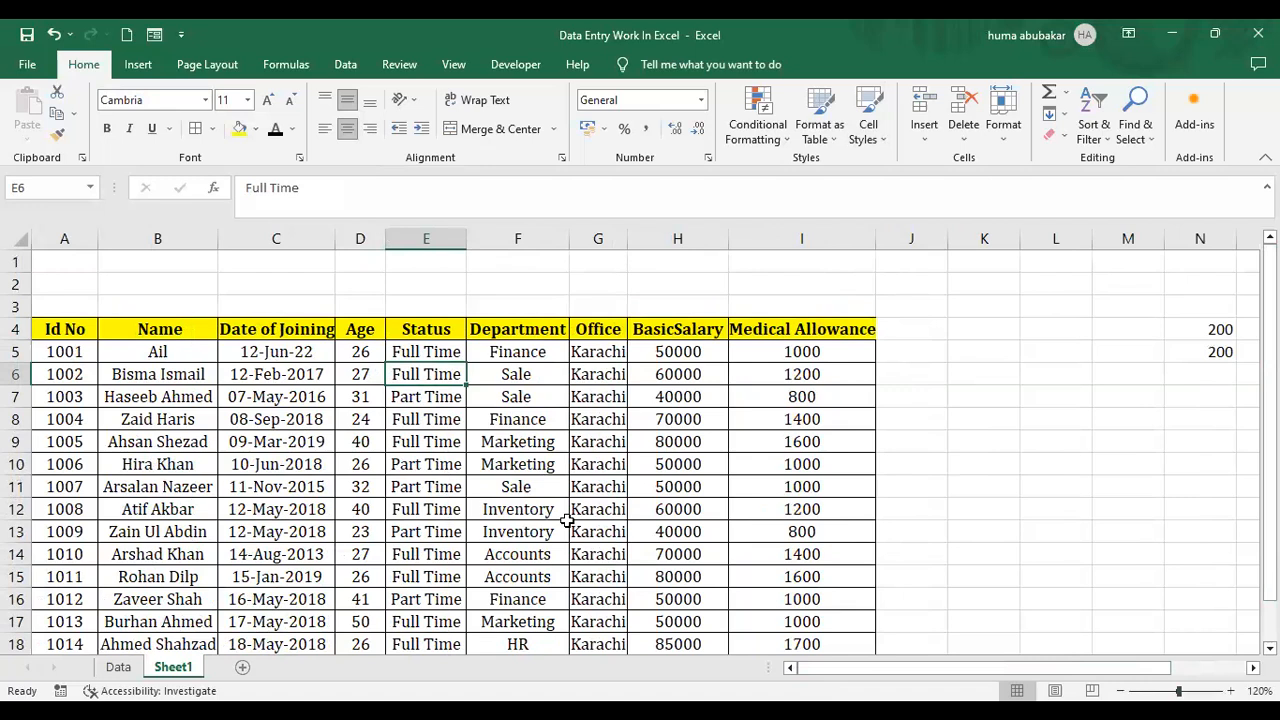
# Check the title on the Data sheet, and on Sheet1 merge and center A2:I3 with Thick Outside Borders
pyautogui.click(310, 290)
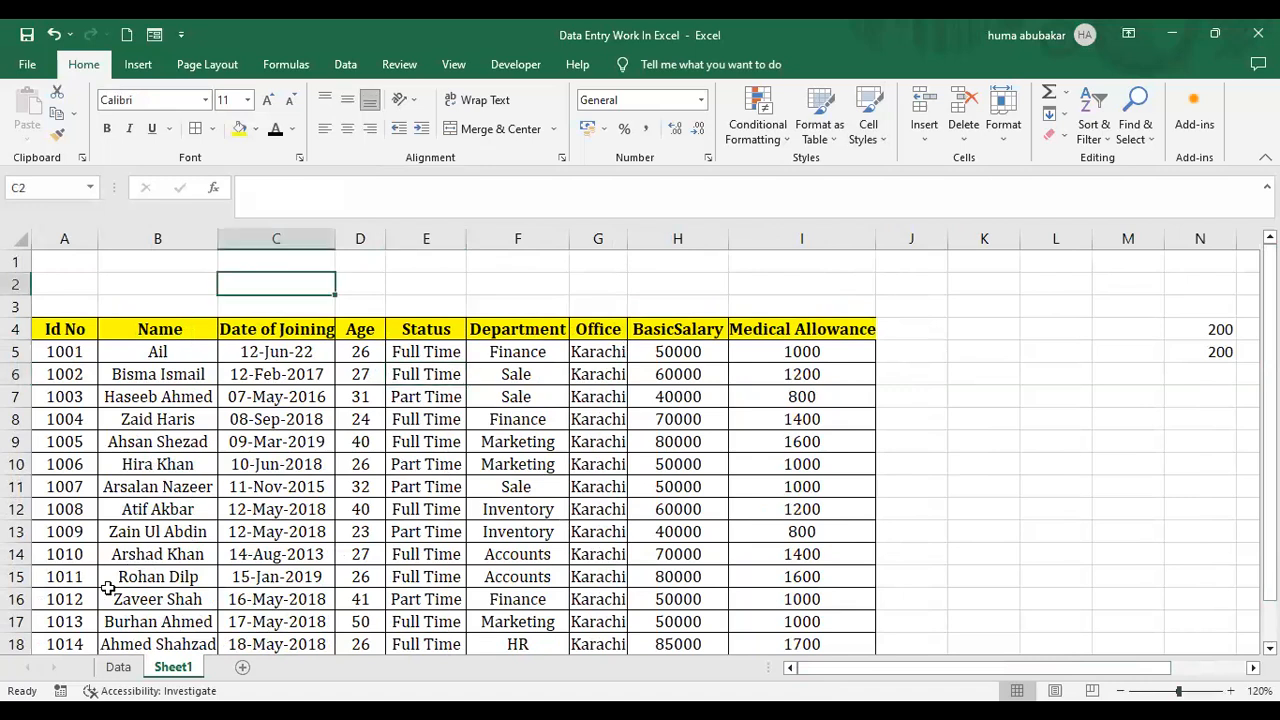
pyautogui.click(116, 667)
pyautogui.click(335, 322)
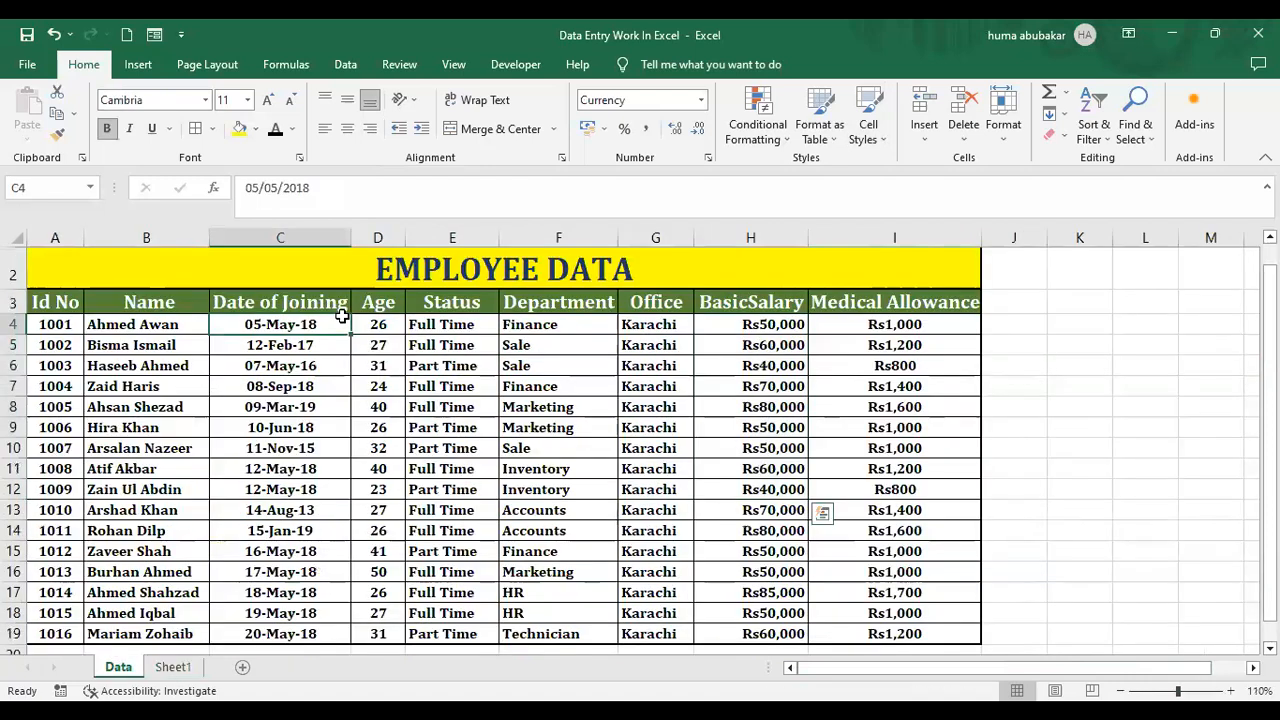
pyautogui.click(87, 253)
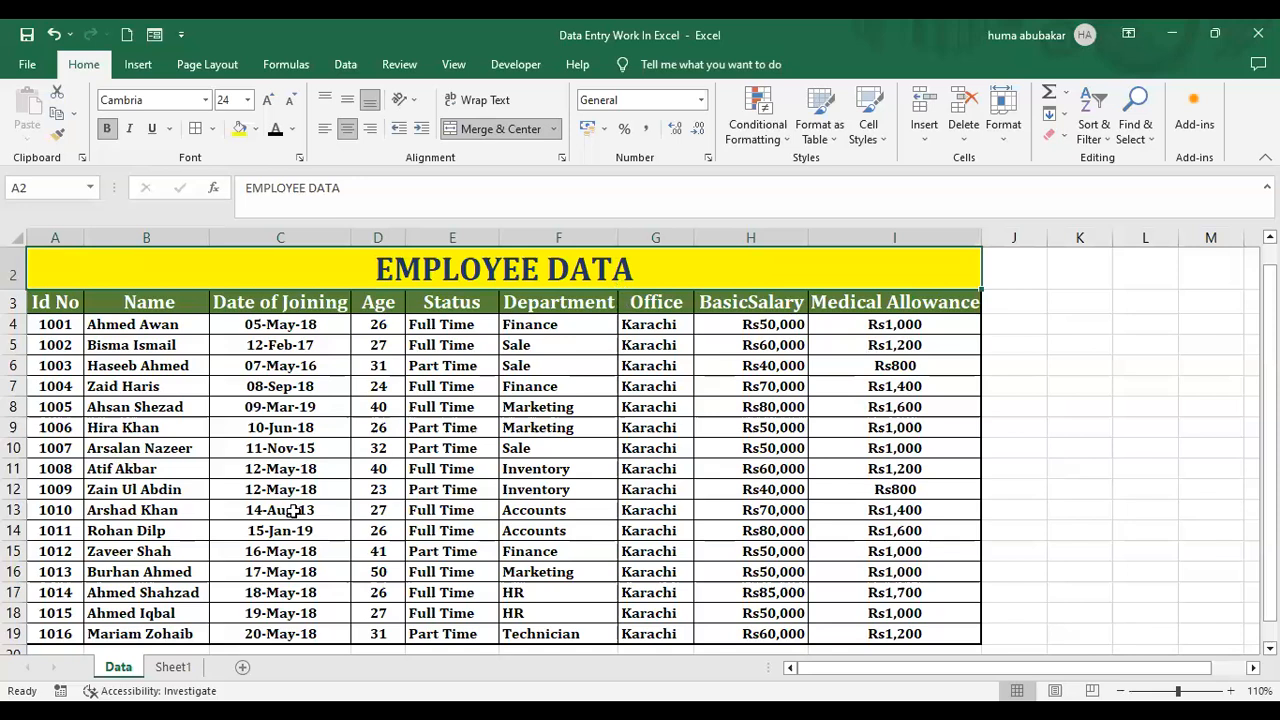
pyautogui.click(190, 668)
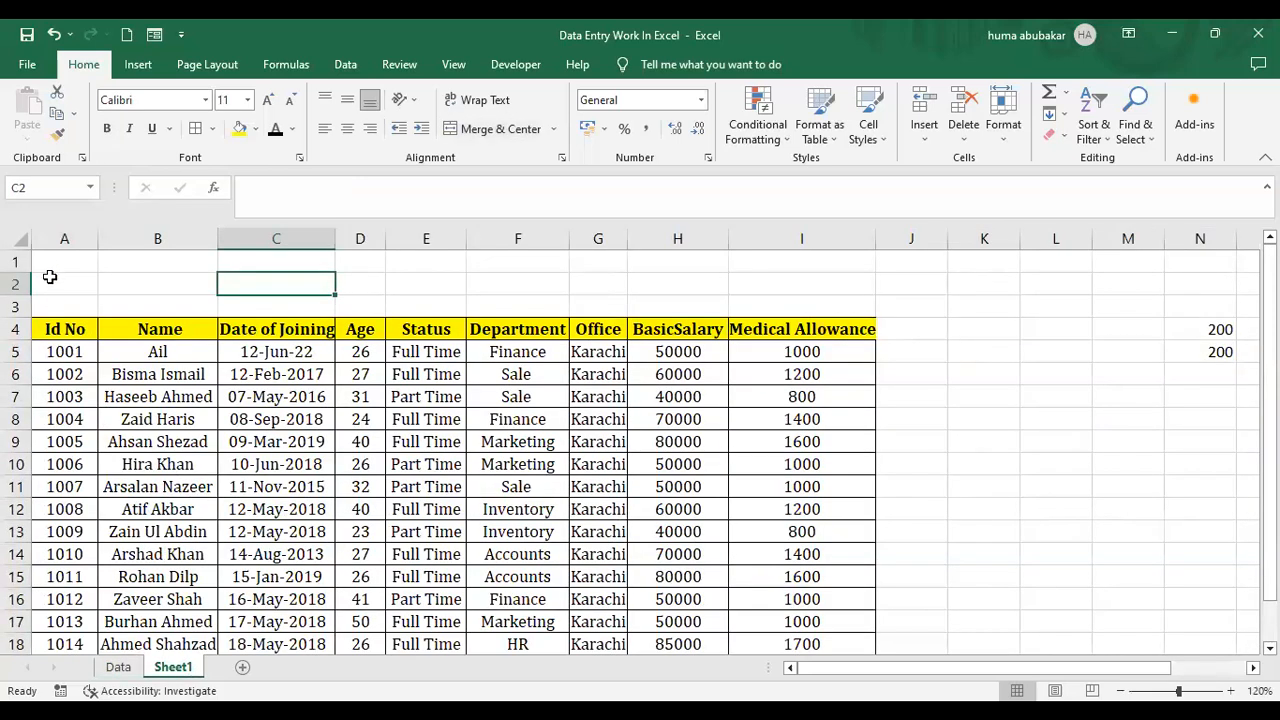
pyautogui.moveTo(49, 277); pyautogui.dragTo(831, 301)
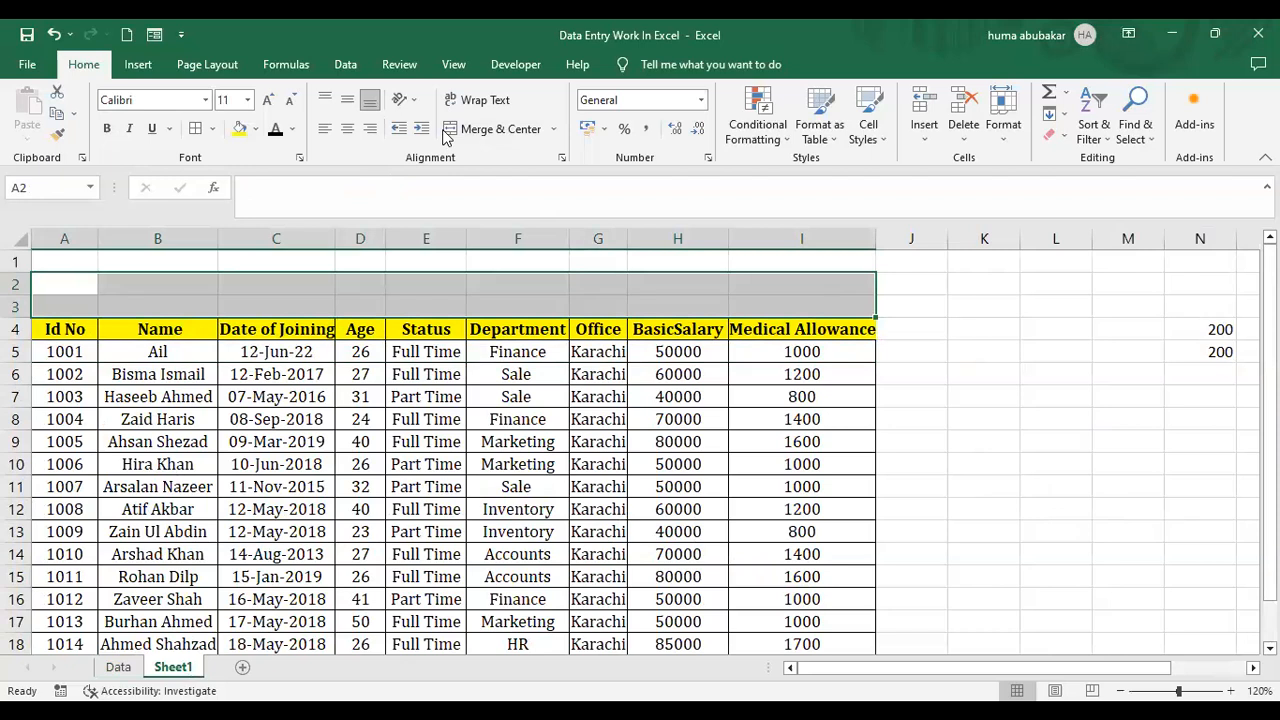
pyautogui.click(510, 132)
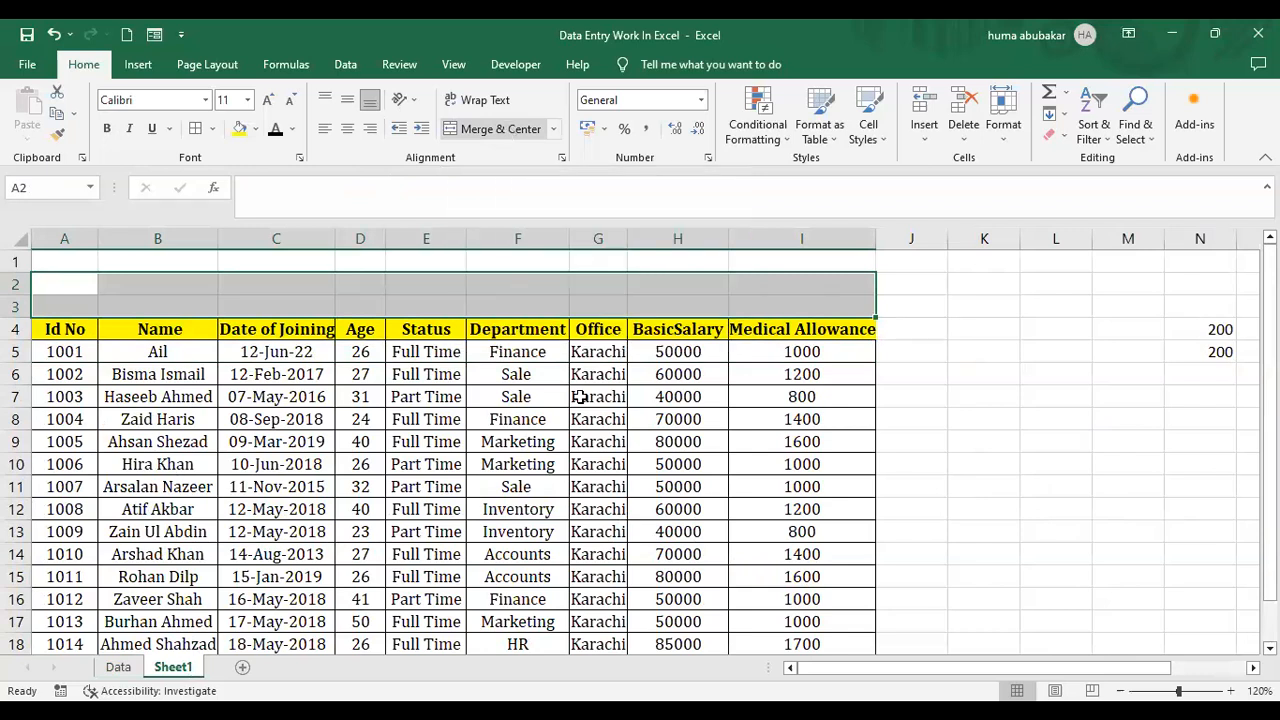
pyautogui.click(579, 397)
pyautogui.click(404, 277)
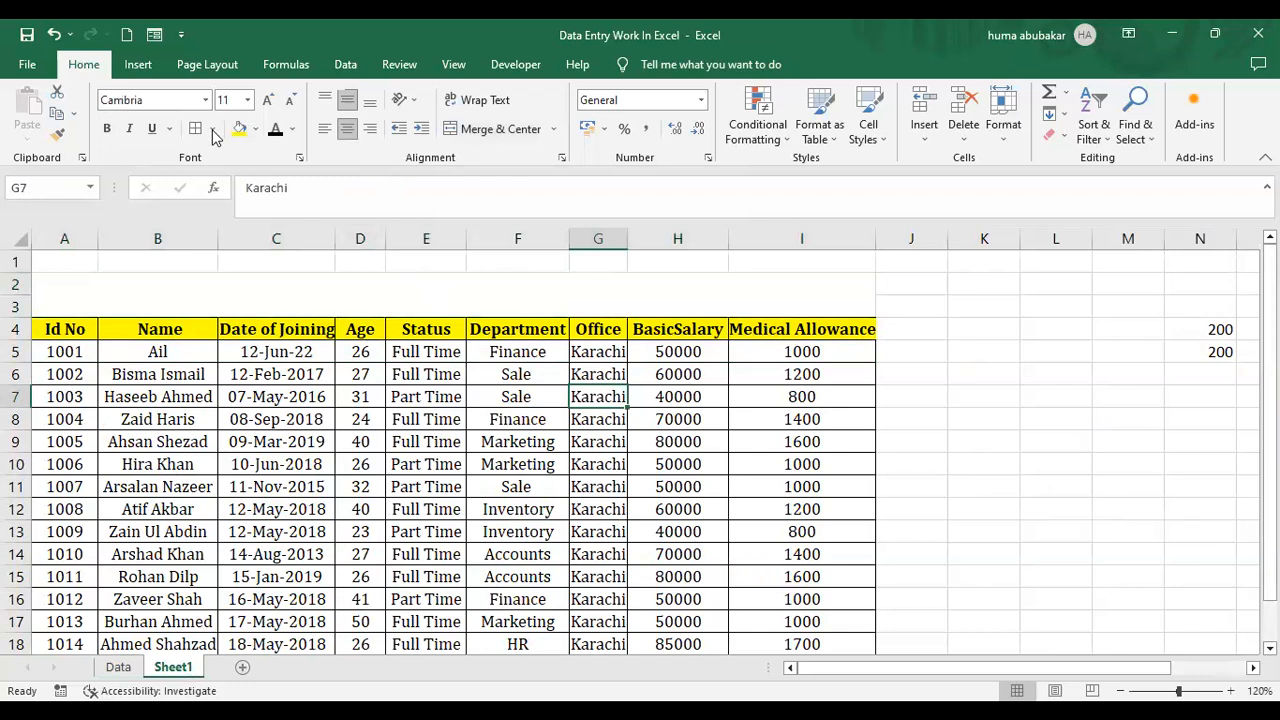
pyautogui.click(211, 129)
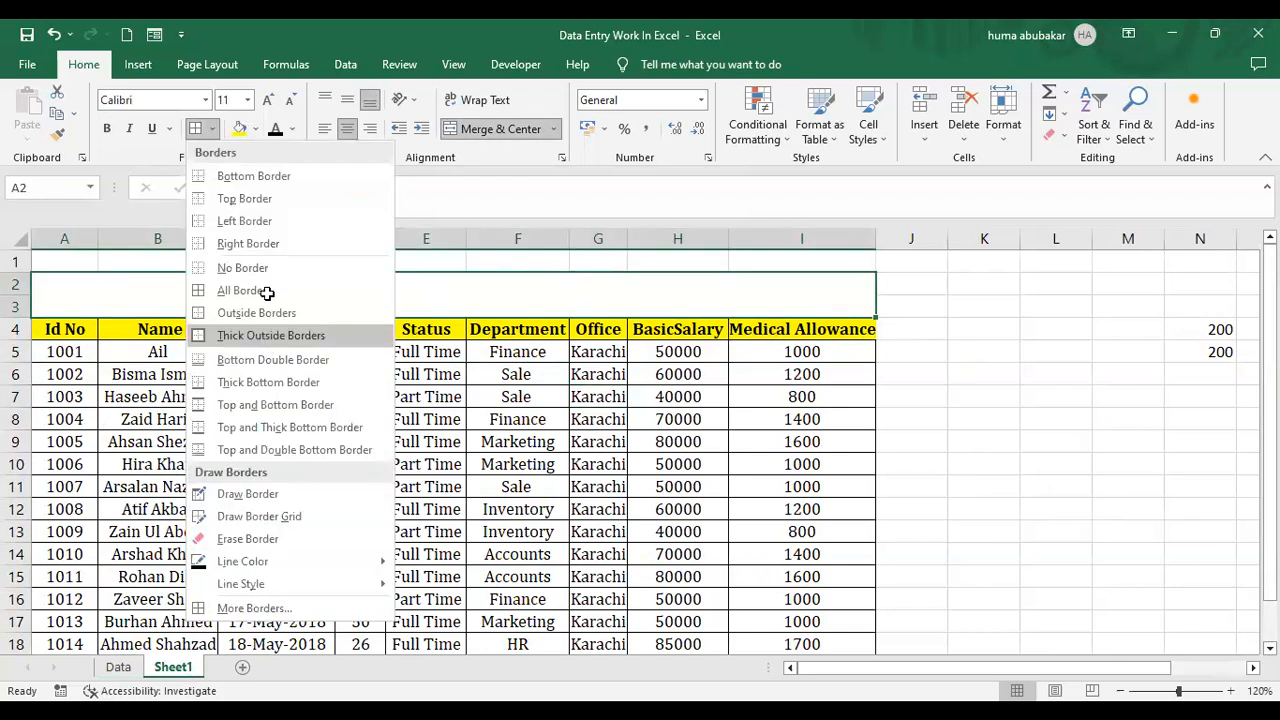
pyautogui.click(267, 292)
# Enter the title Employee Data in the merged cell above the table header on Sheet1
pyautogui.write('Emp')
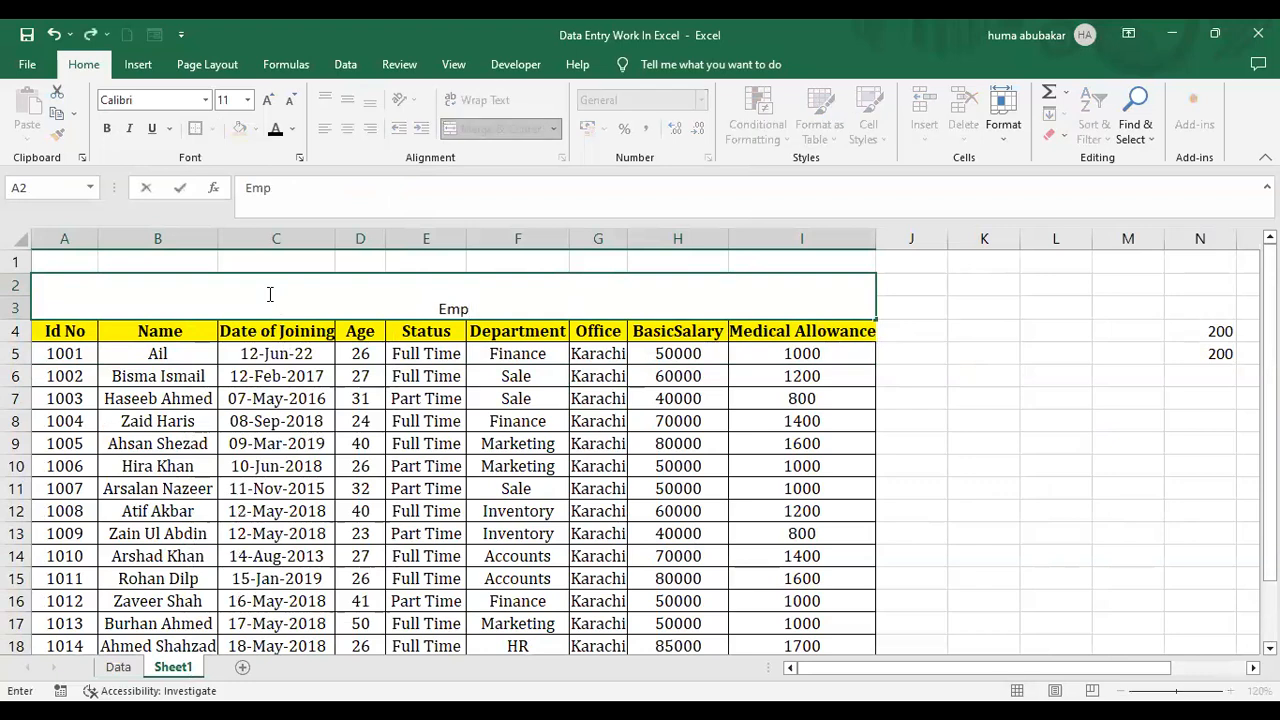
pyautogui.press('BackSpace')
pyautogui.press('BackSpace')
pyautogui.press('BackSpace')
pyautogui.click(118, 667)
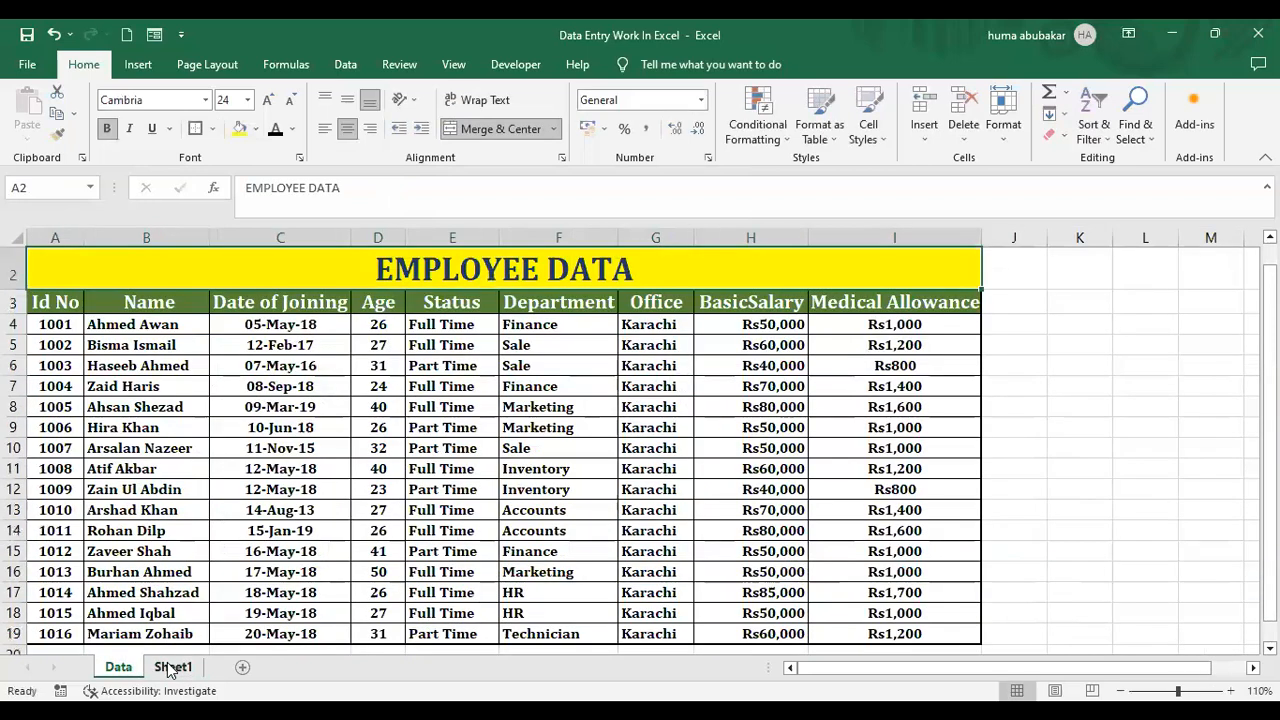
pyautogui.click(172, 667)
pyautogui.write('Em')
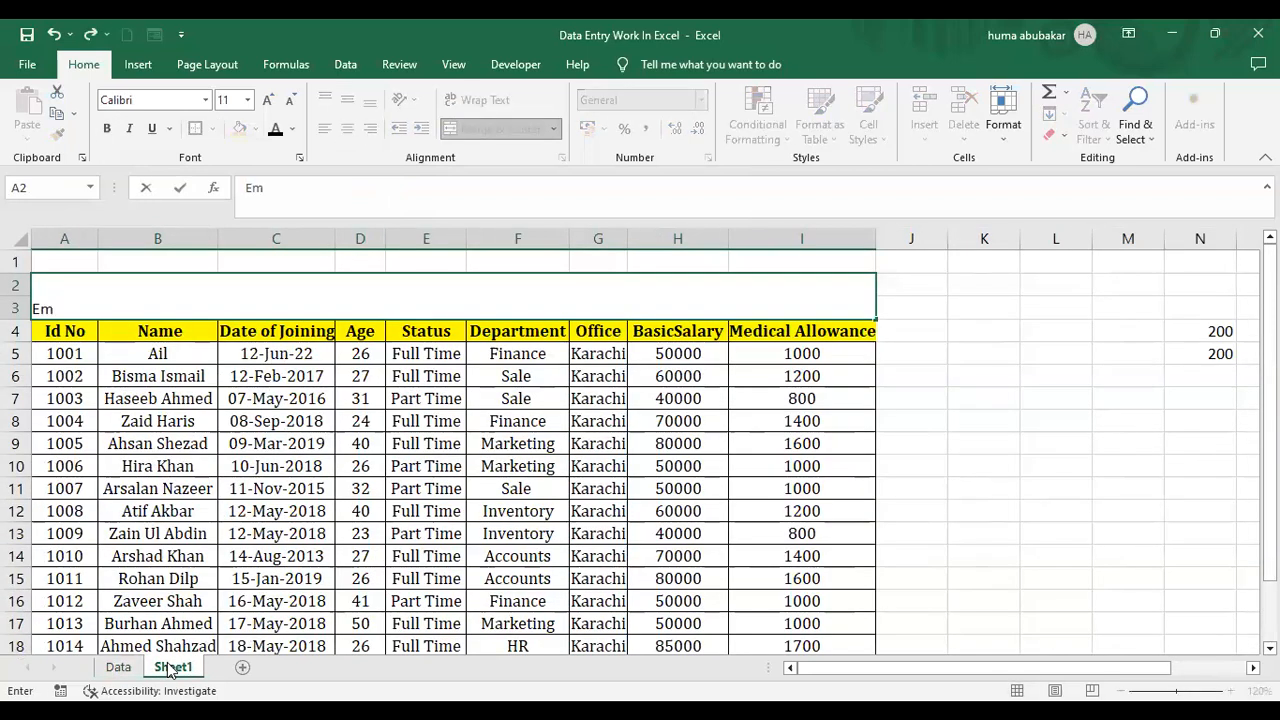
pyautogui.write('ployee Data')
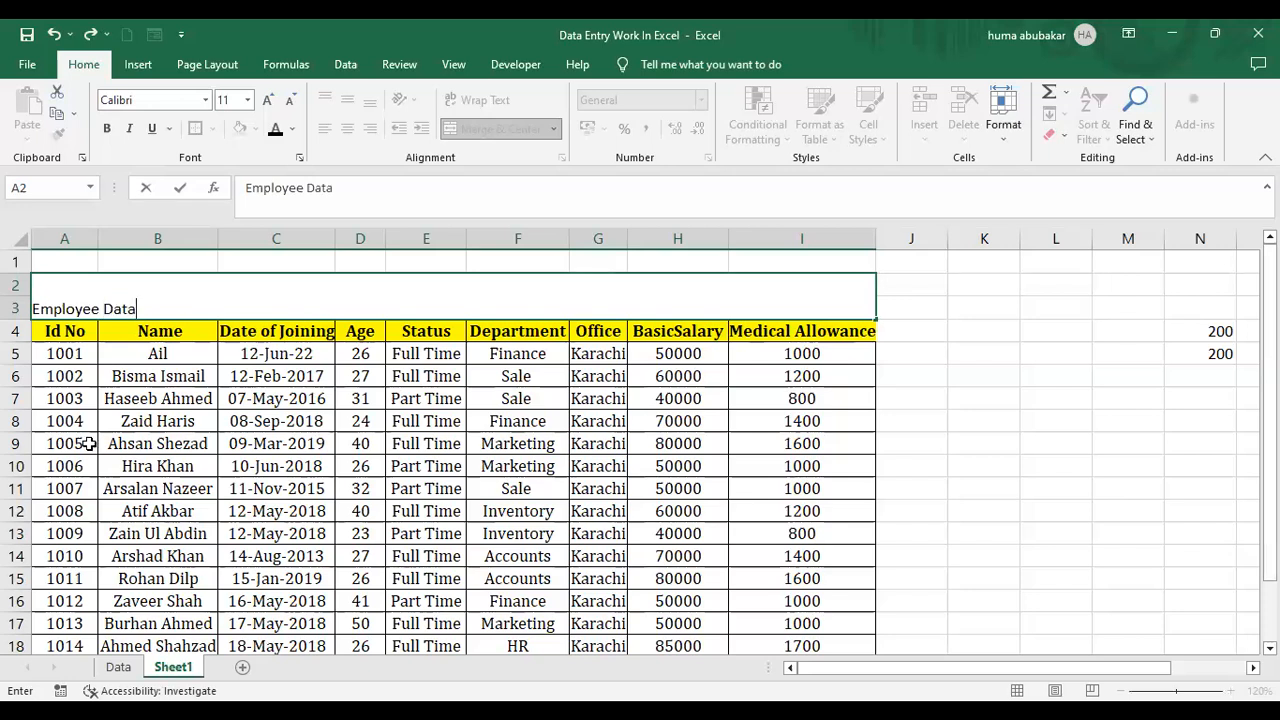
pyautogui.click(210, 421)
# Increase the Employee Data title's font size to 28 and make it bold
pyautogui.click(393, 296)
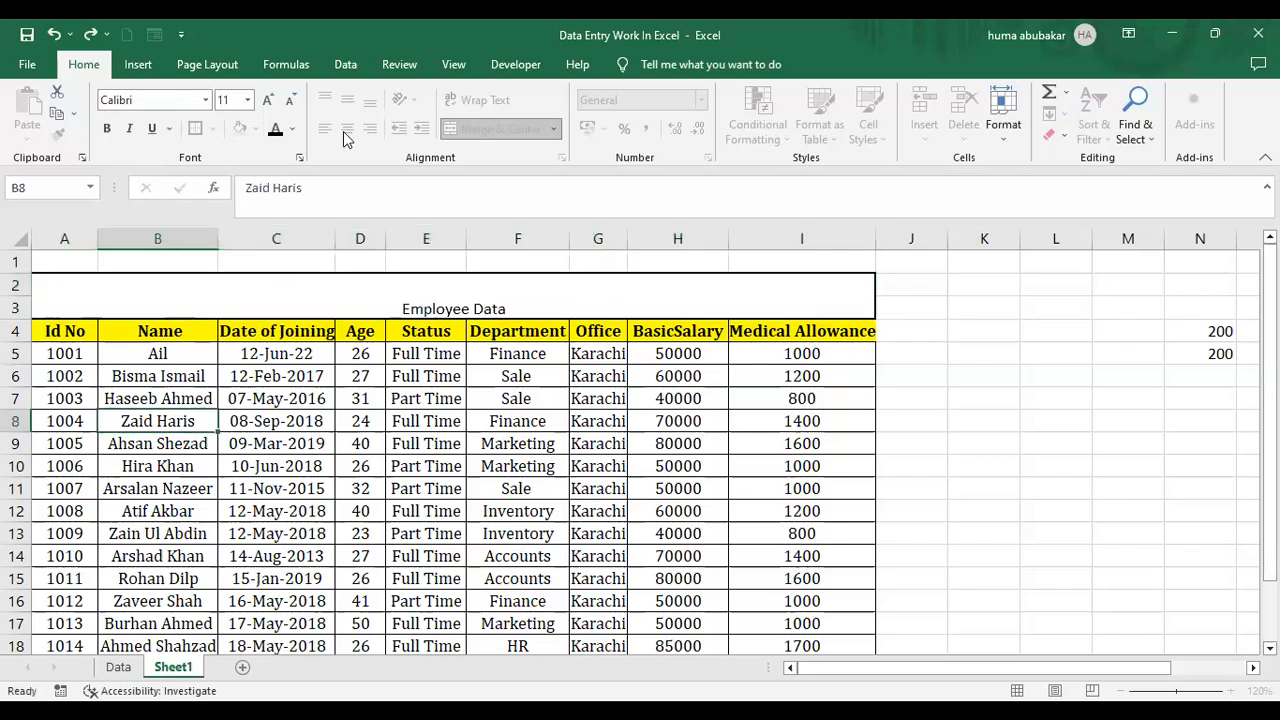
pyautogui.click(268, 100)
pyautogui.click(268, 100)
pyautogui.click(268, 100)
pyautogui.click(268, 100)
pyautogui.click(268, 100)
pyautogui.click(268, 100)
pyautogui.click(268, 100)
pyautogui.click(268, 100)
pyautogui.click(268, 100)
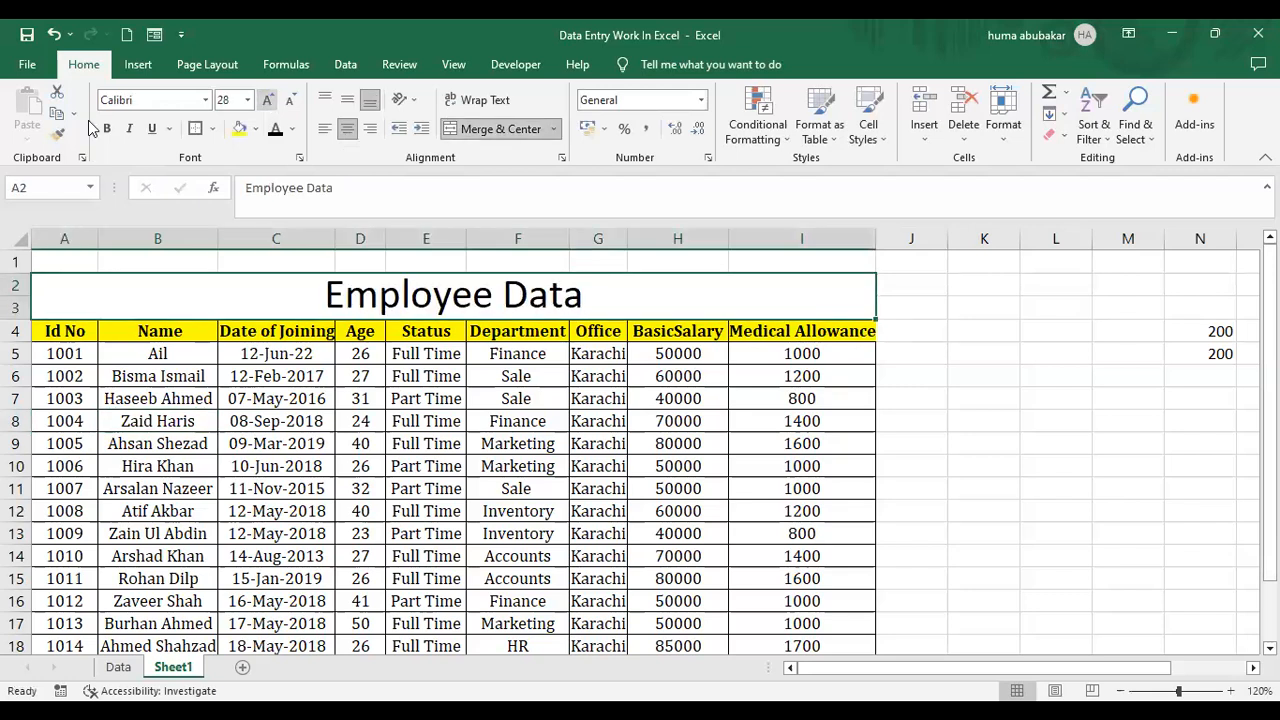
pyautogui.click(106, 130)
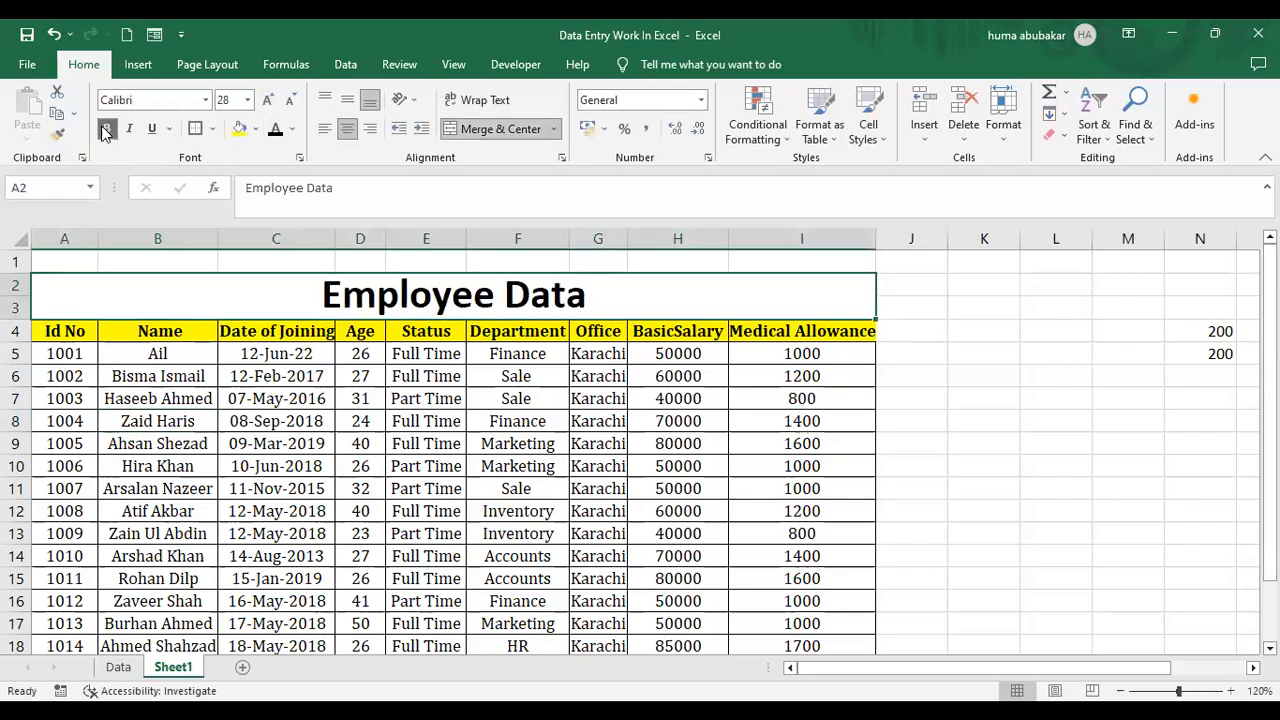
# Set the title's font to Cambria and give the merged title cell a light green fill
pyautogui.click(206, 102)
pyautogui.write('Cal')
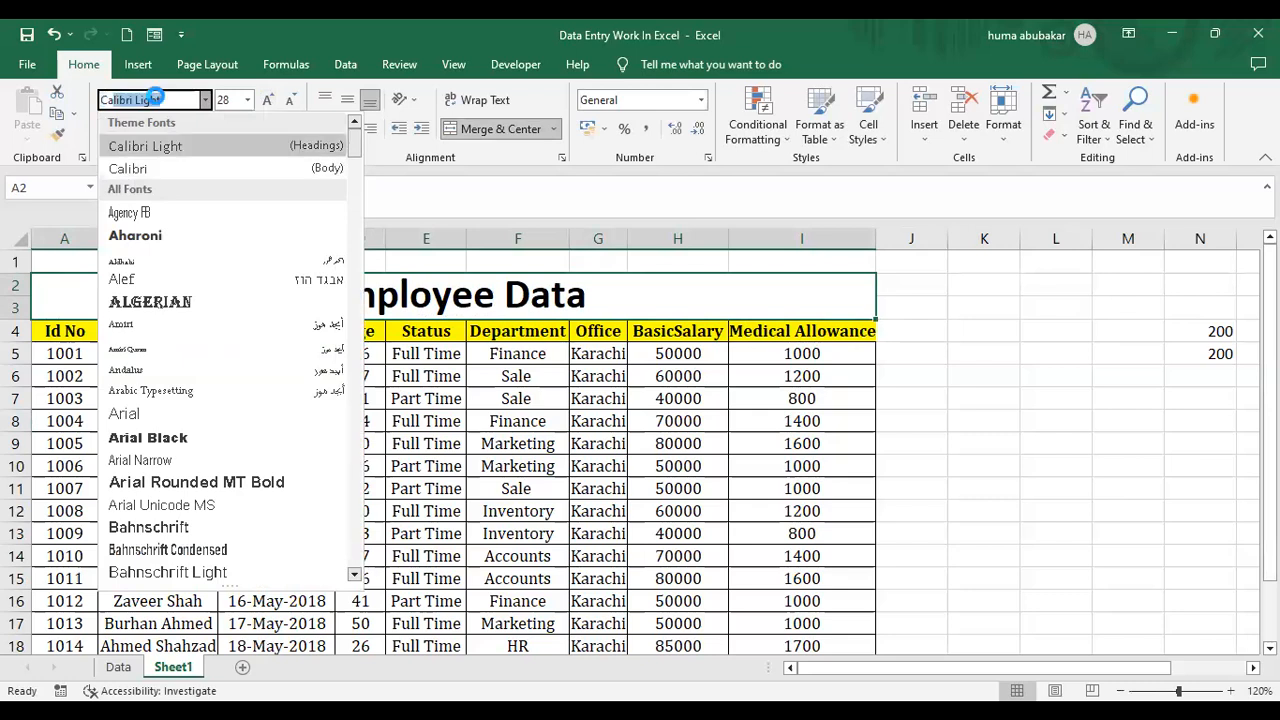
pyautogui.write('mbria')
pyautogui.press('Return')
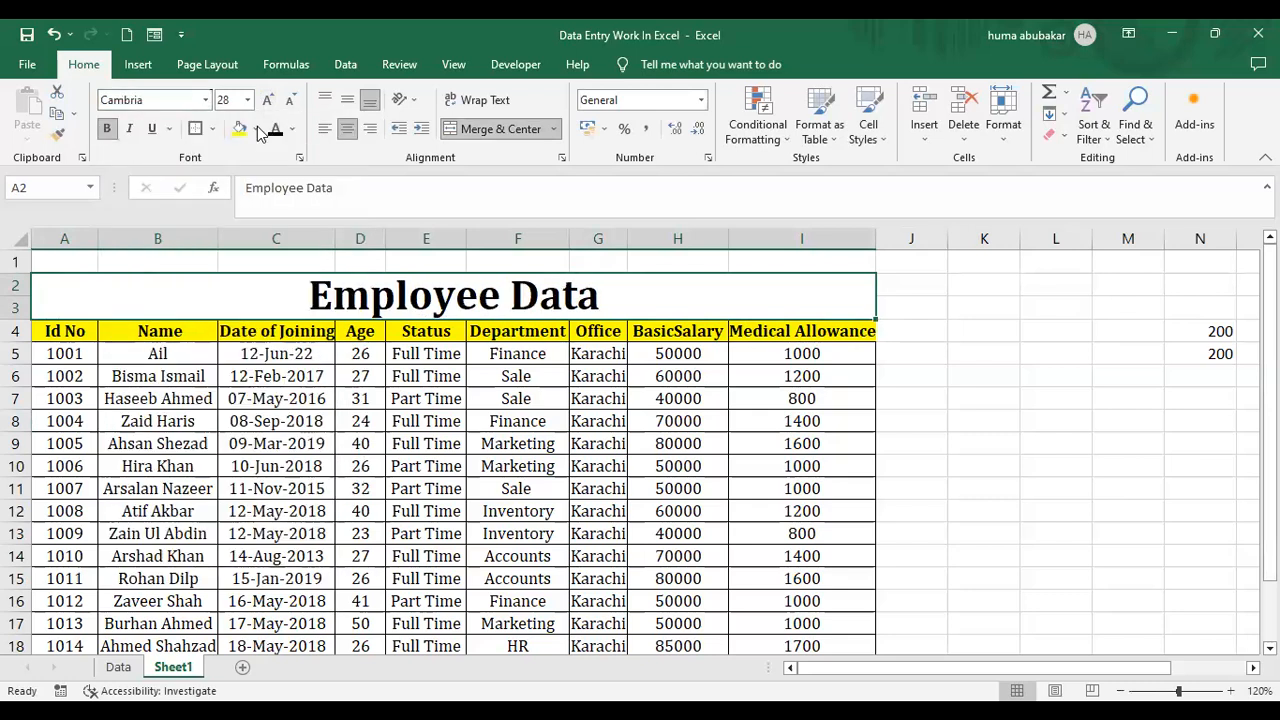
pyautogui.click(257, 130)
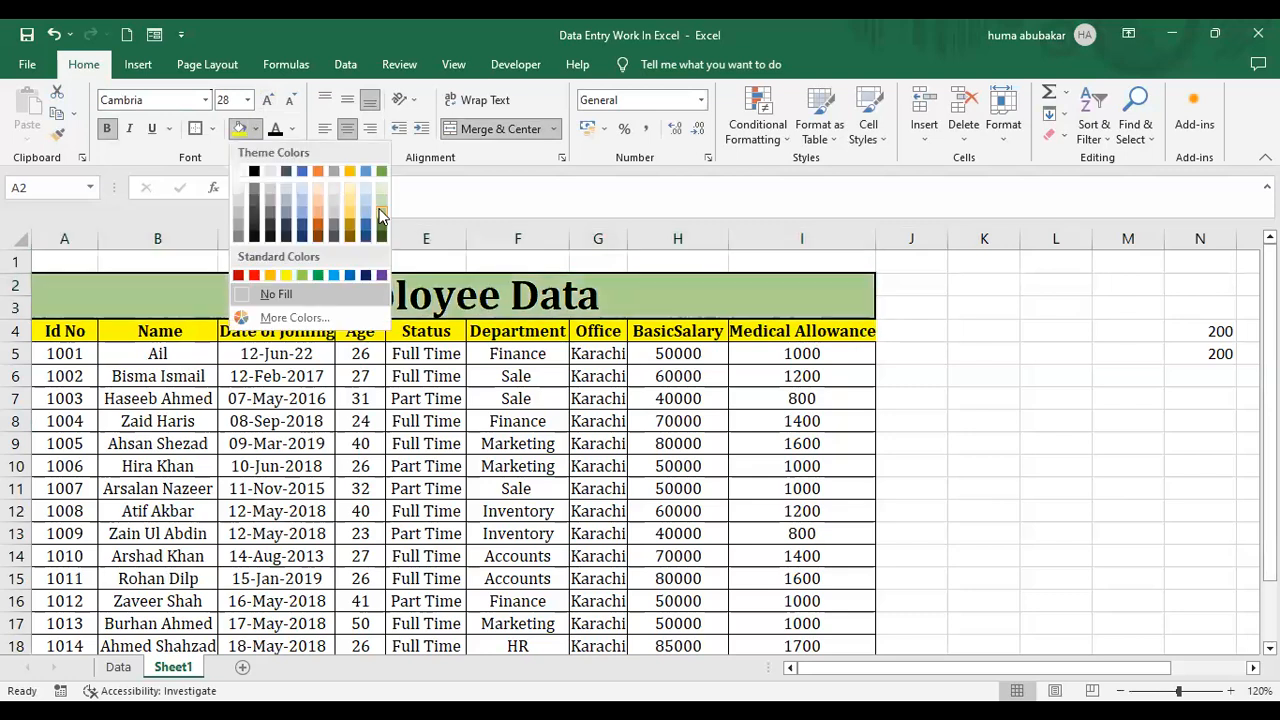
pyautogui.click(578, 511)
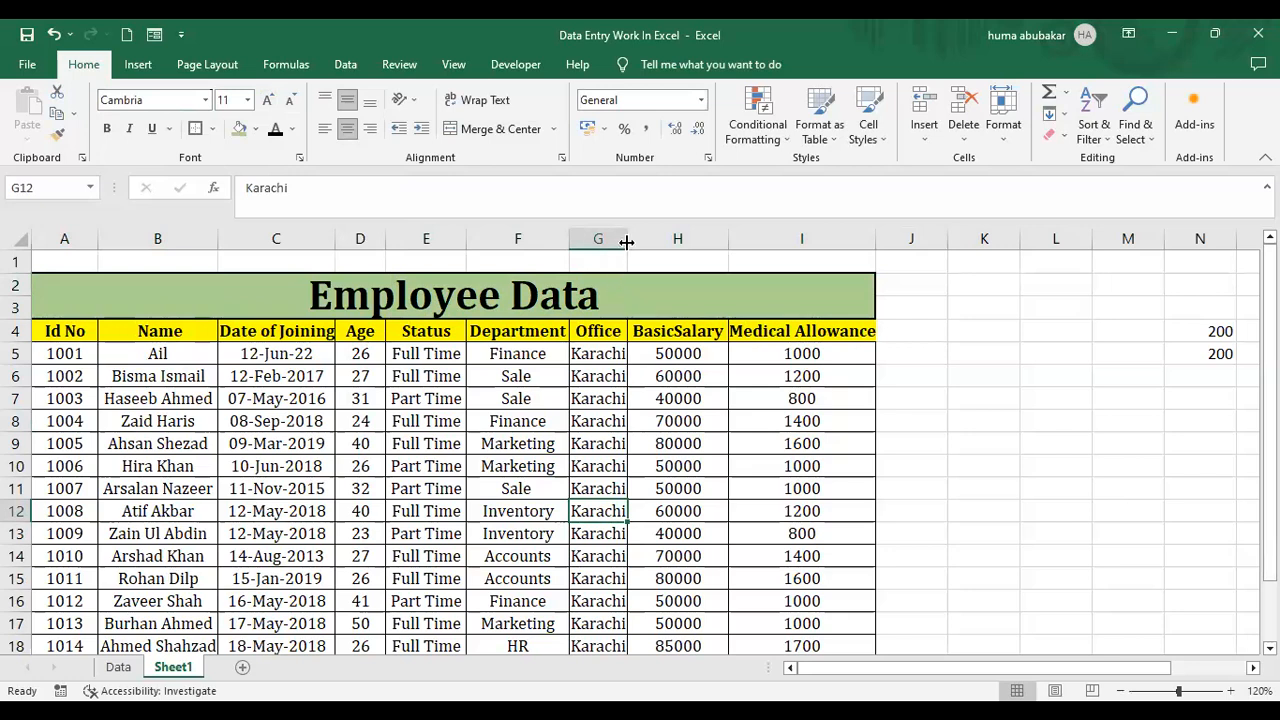
# Widen the Office, Date of Joining, Age and Status columns of the employee table
pyautogui.moveTo(629, 238); pyautogui.dragTo(672, 238)
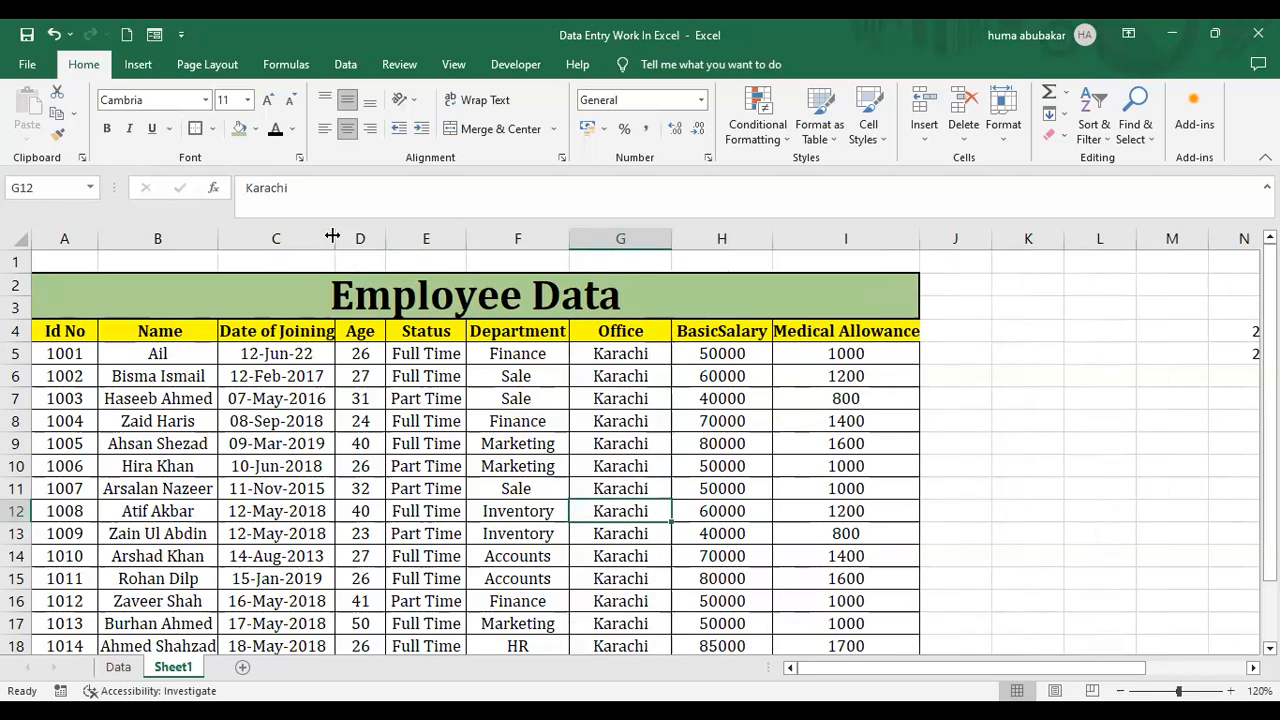
pyautogui.moveTo(332, 238); pyautogui.dragTo(443, 238)
pyautogui.moveTo(525, 238); pyautogui.dragTo(549, 238)
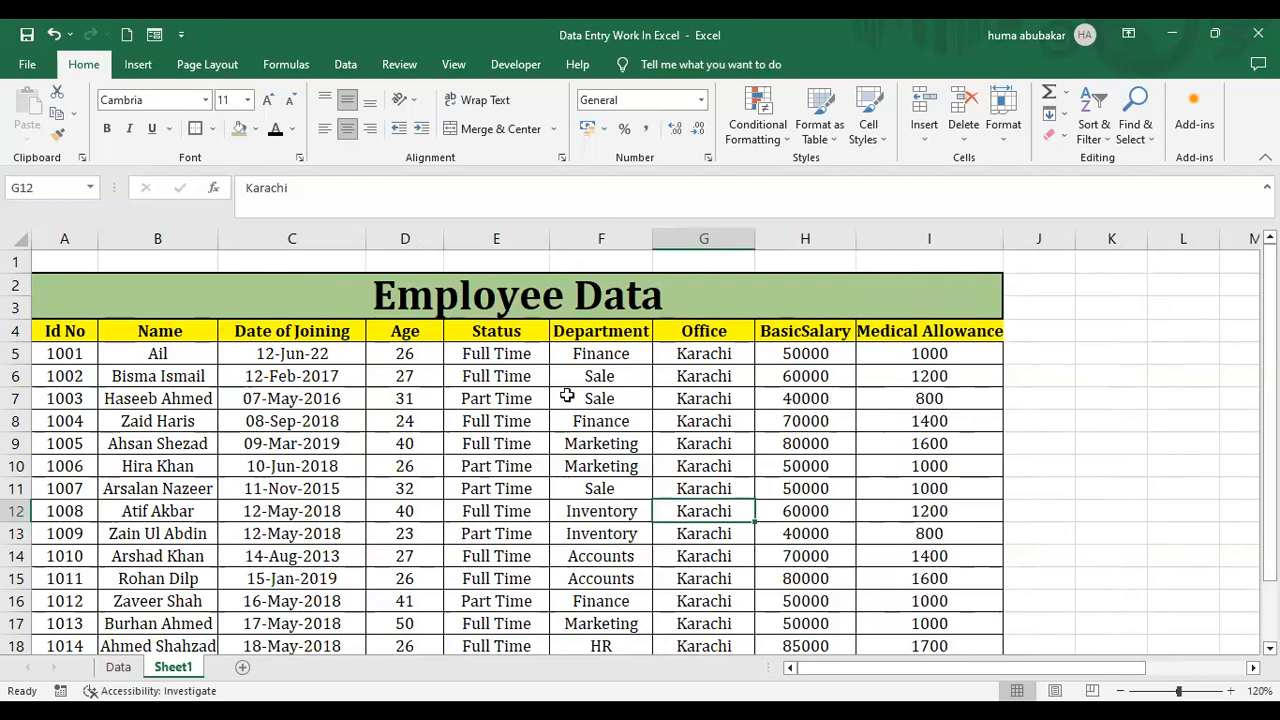
pyautogui.click(835, 291)
pyautogui.click(1020, 358)
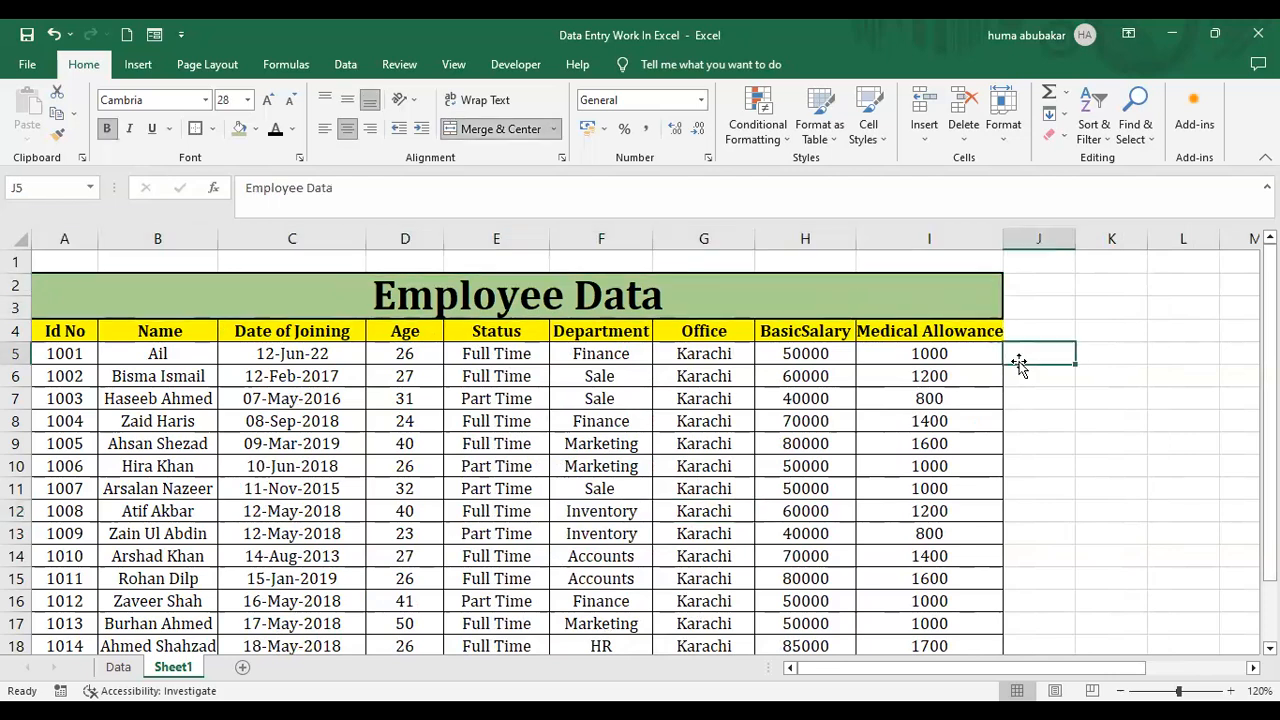
# Preview how the Employee Data table on Sheet1 is divided across printed pages
pyautogui.click(979, 330)
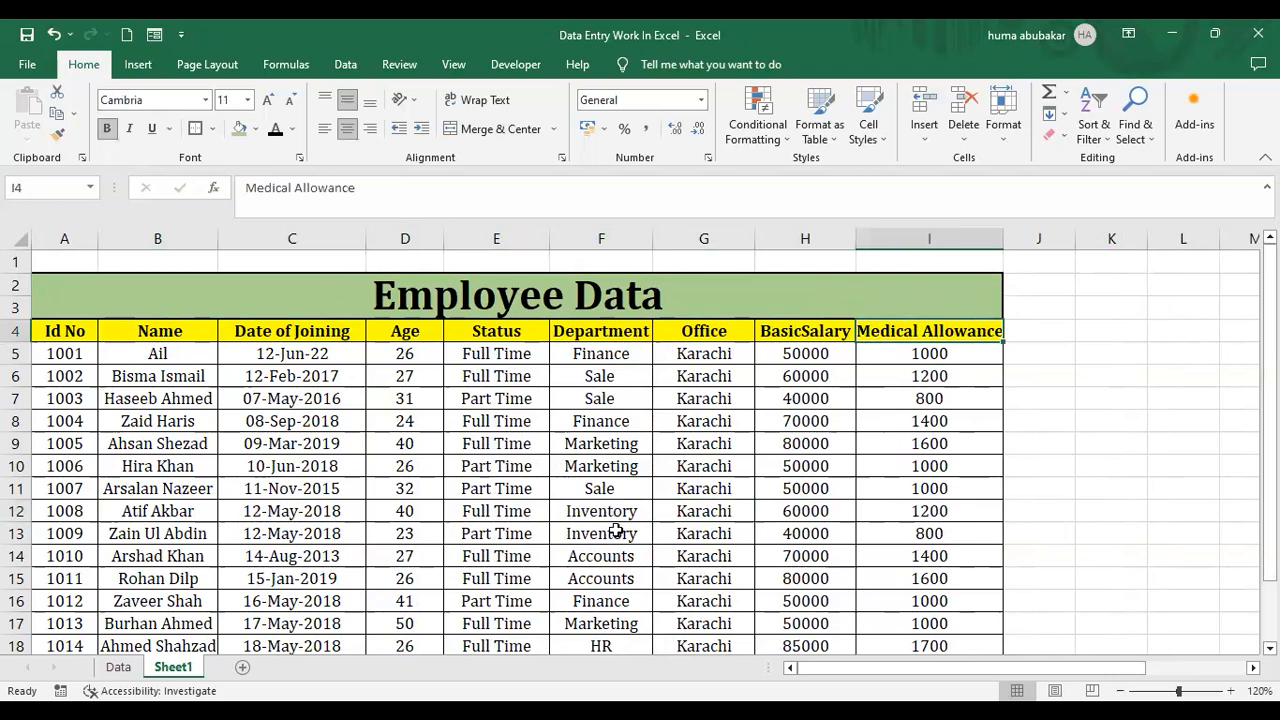
pyautogui.click(690, 301)
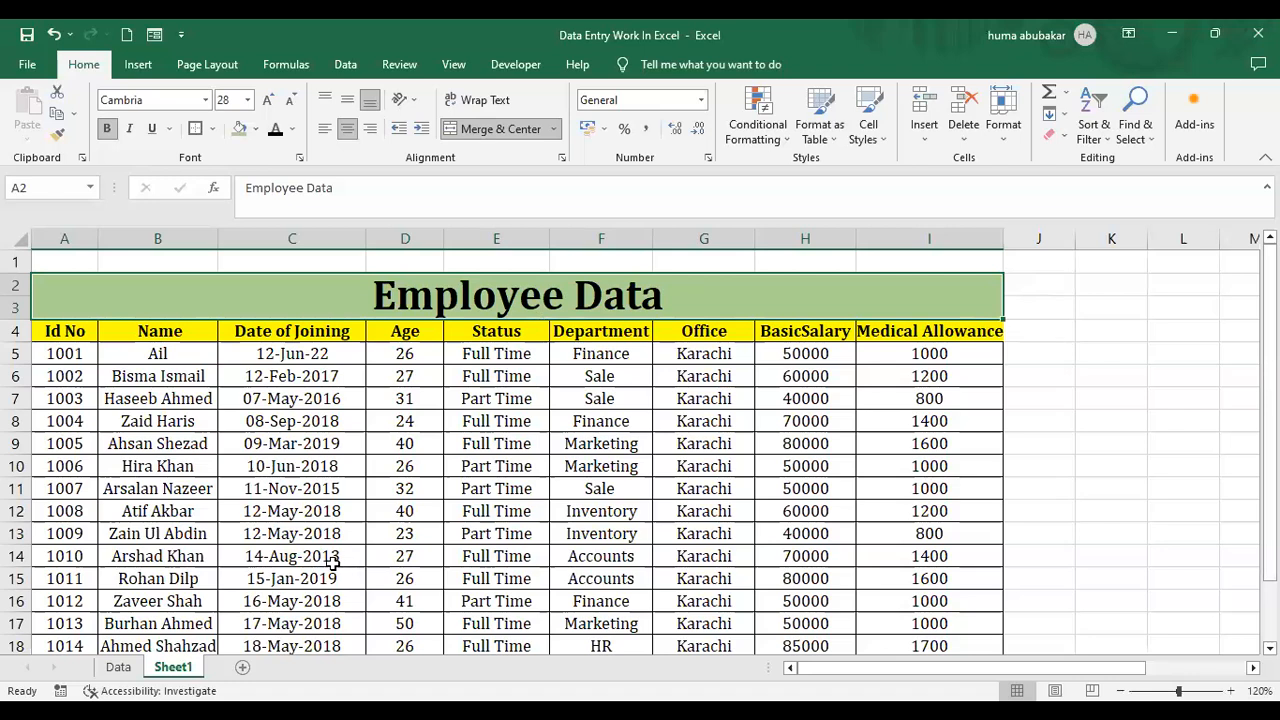
pyautogui.click(368, 415)
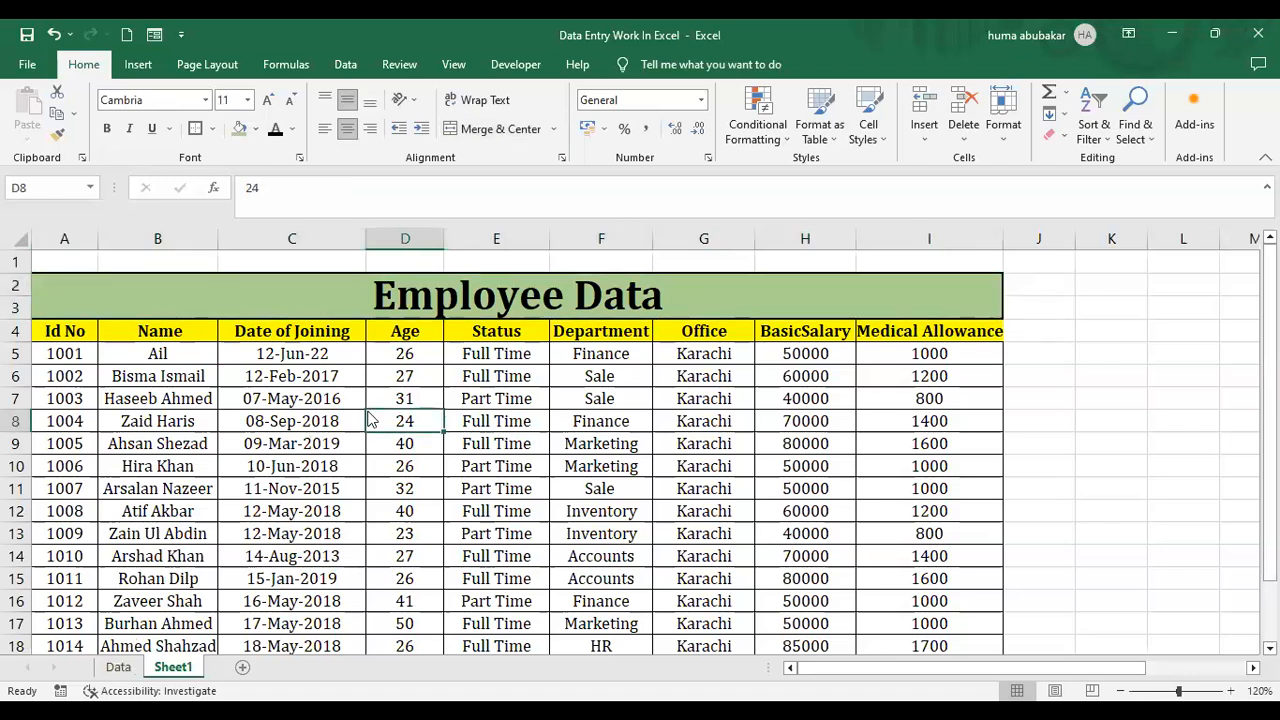
pyautogui.hotkey('ctrl', 'p')
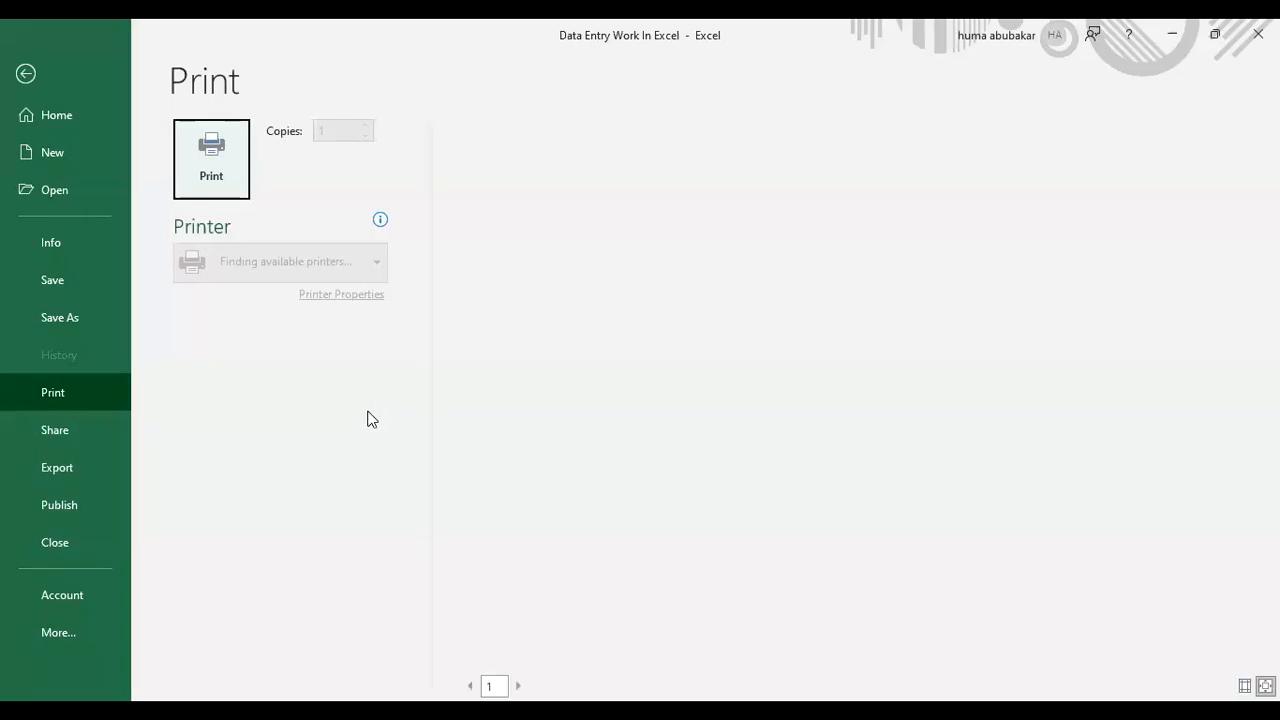
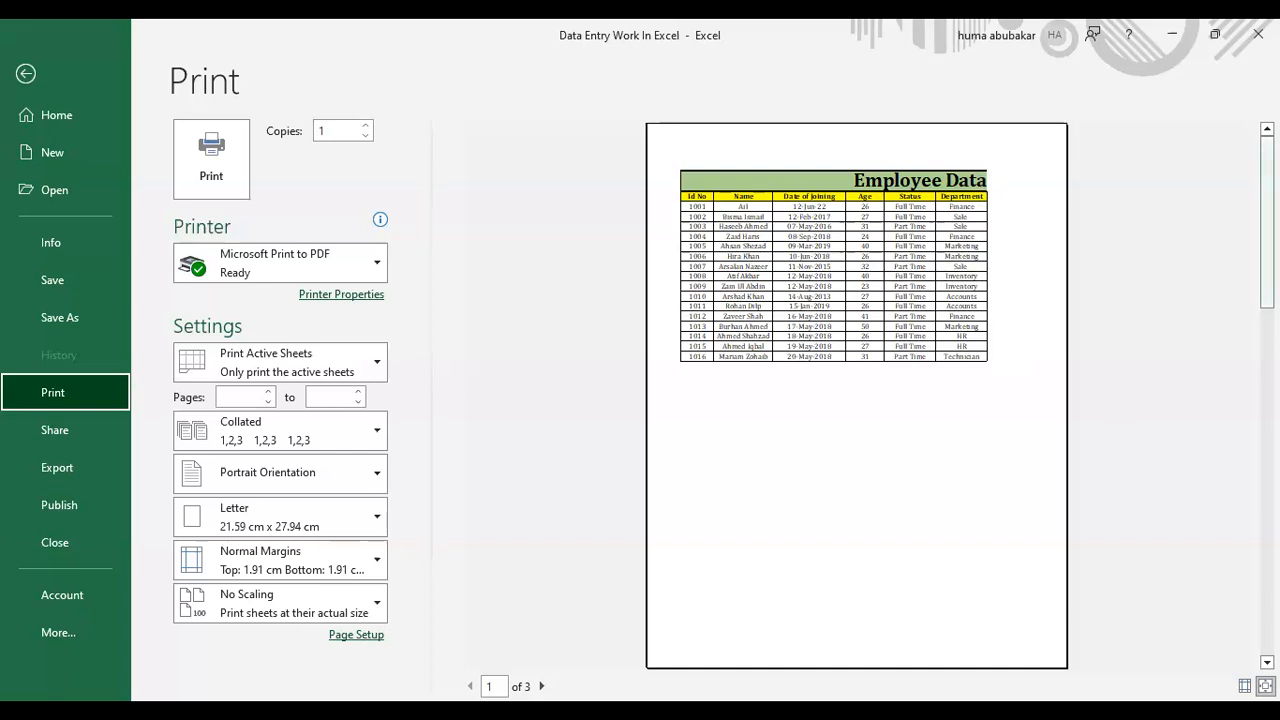
pyautogui.moveTo(1267, 220); pyautogui.dragTo(1267, 395)
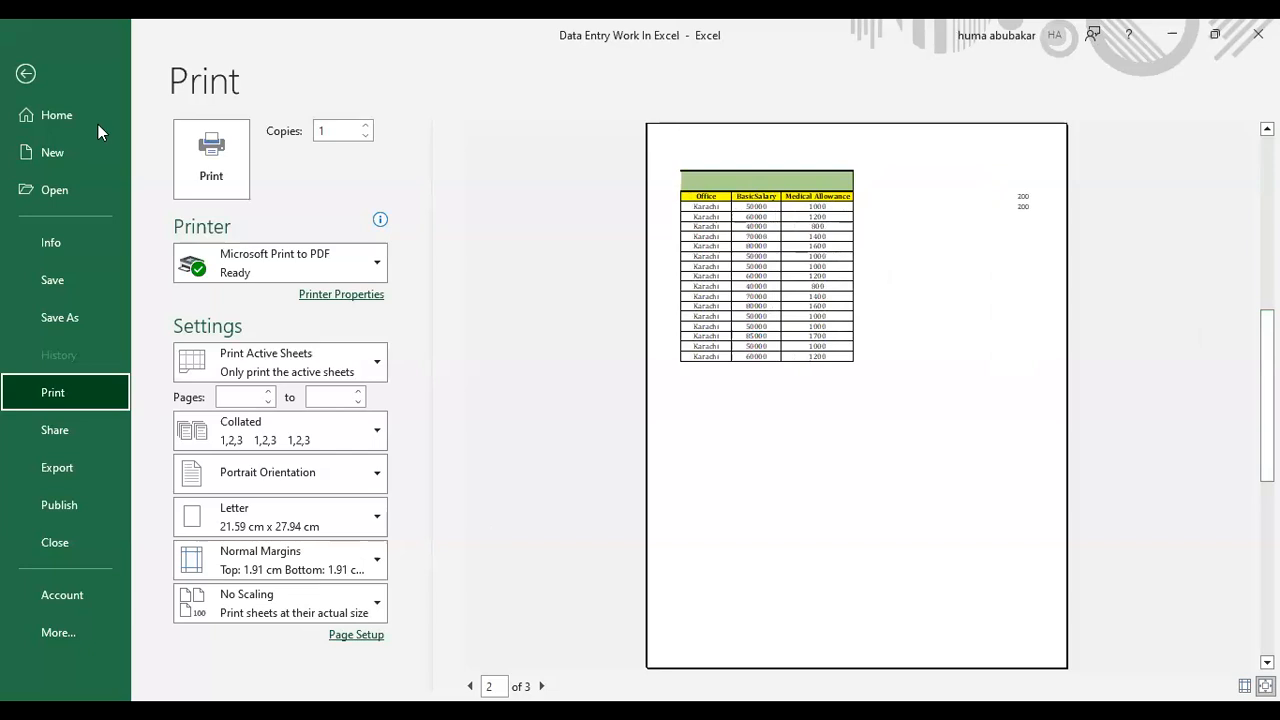
pyautogui.click(28, 76)
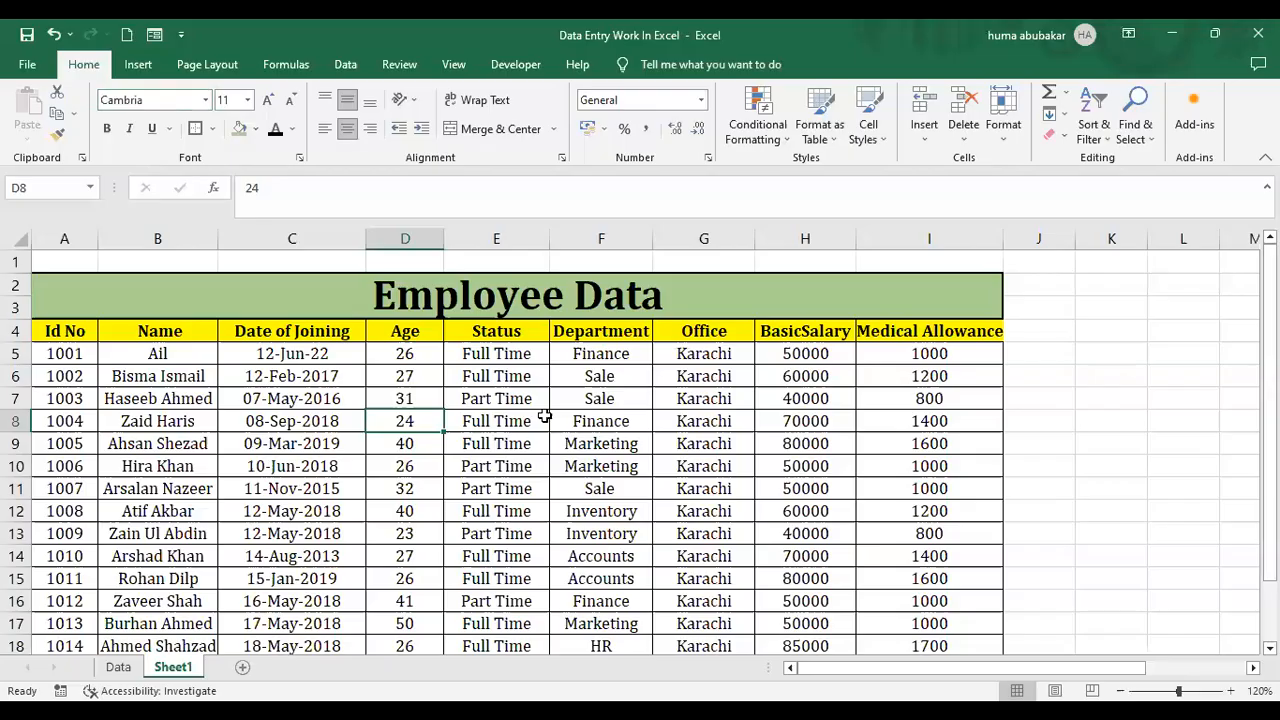
# Compare the Sheet1 employee table with the reference table on the Data sheet
pyautogui.click(544, 415)
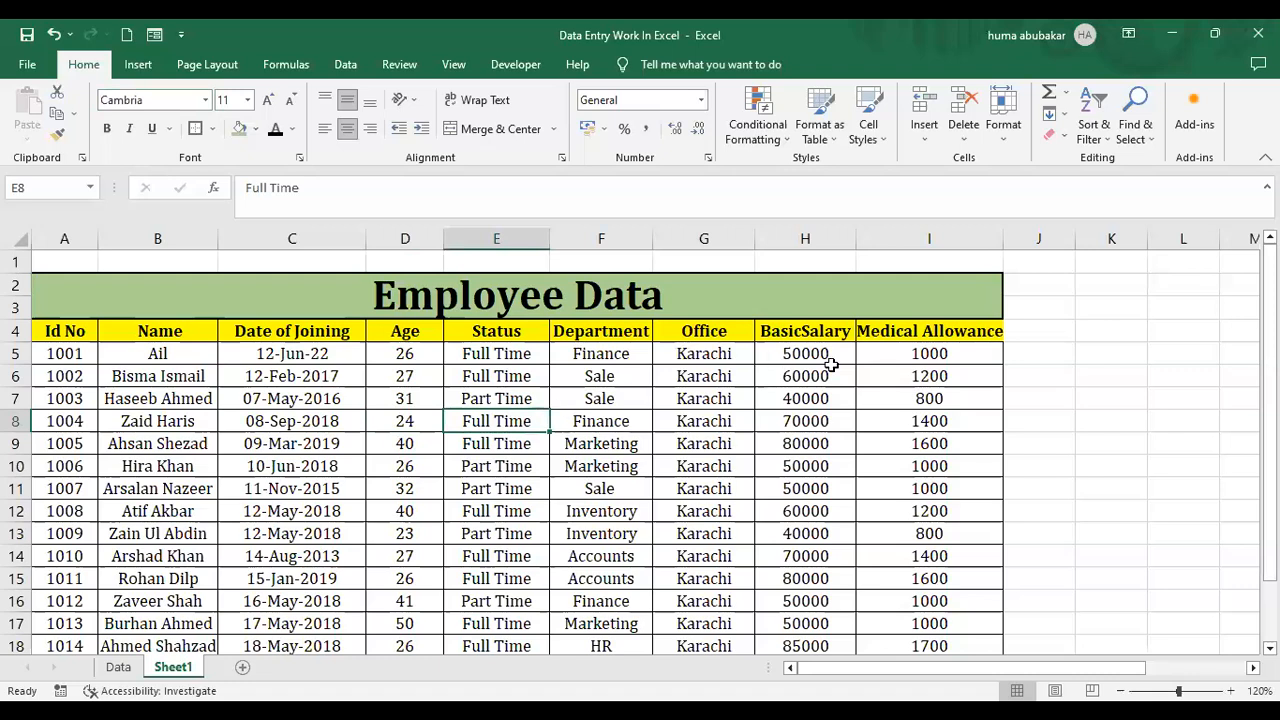
pyautogui.click(951, 345)
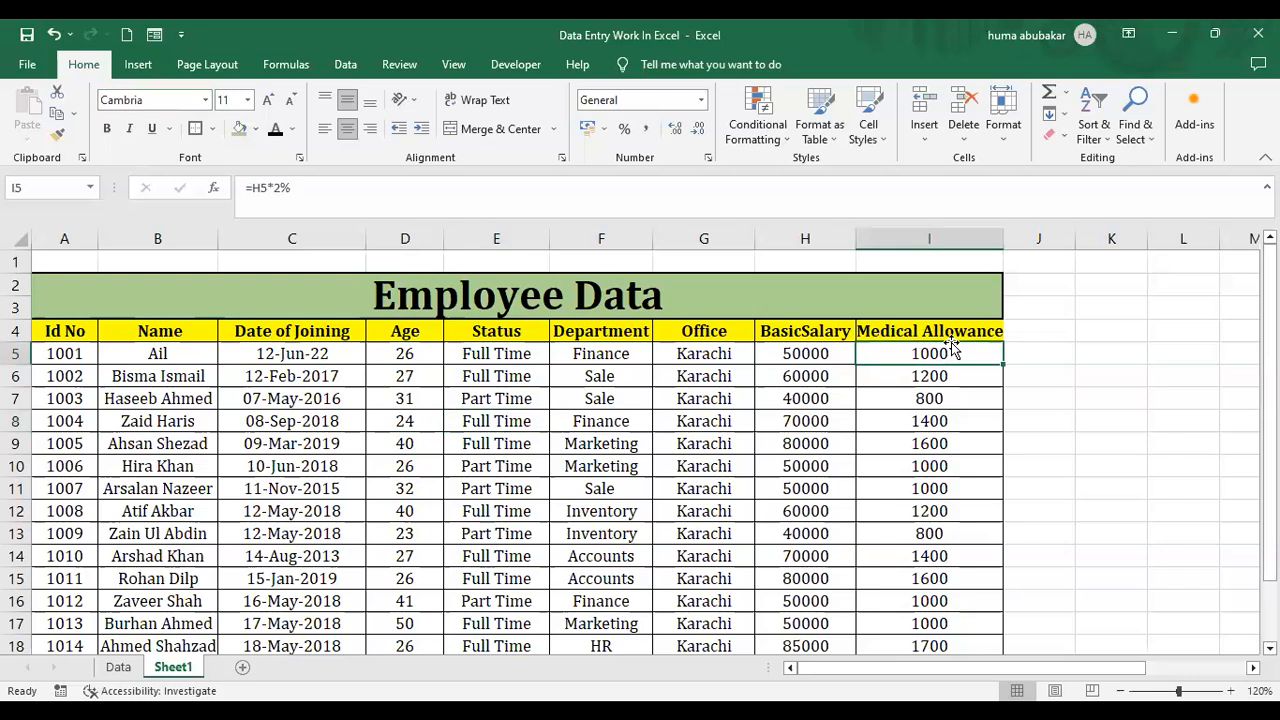
pyautogui.click(780, 306)
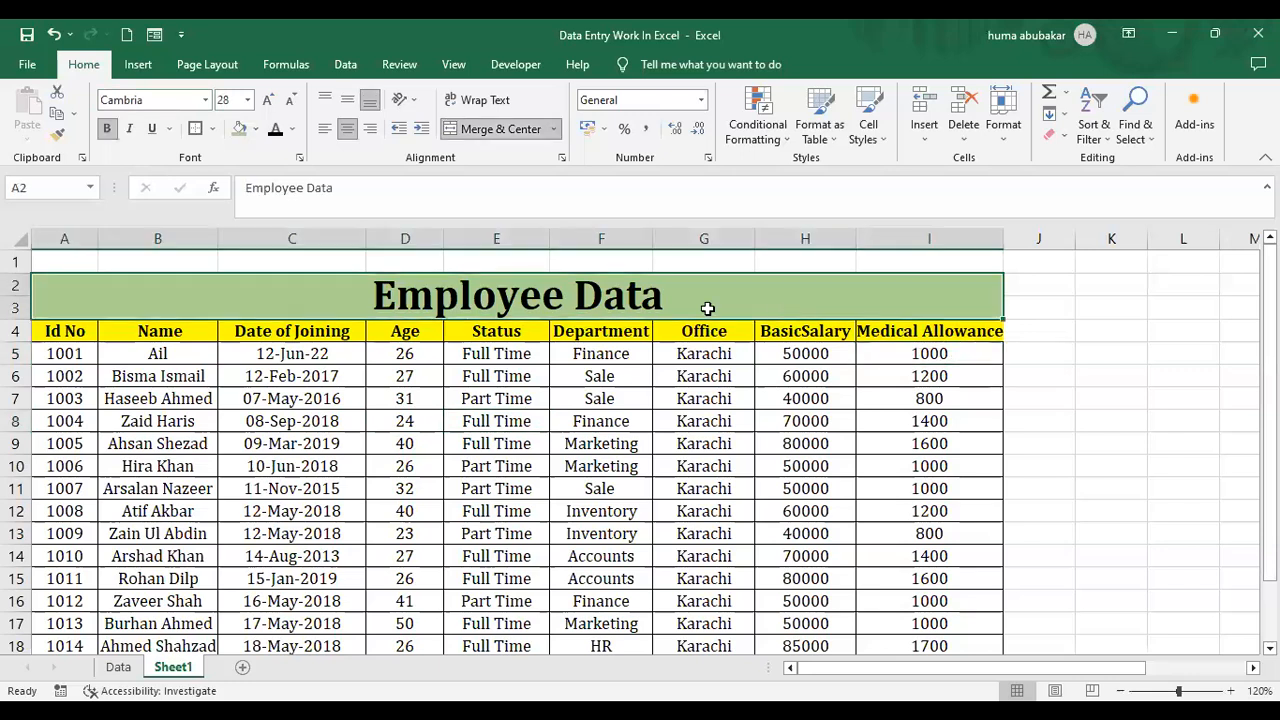
pyautogui.click(118, 668)
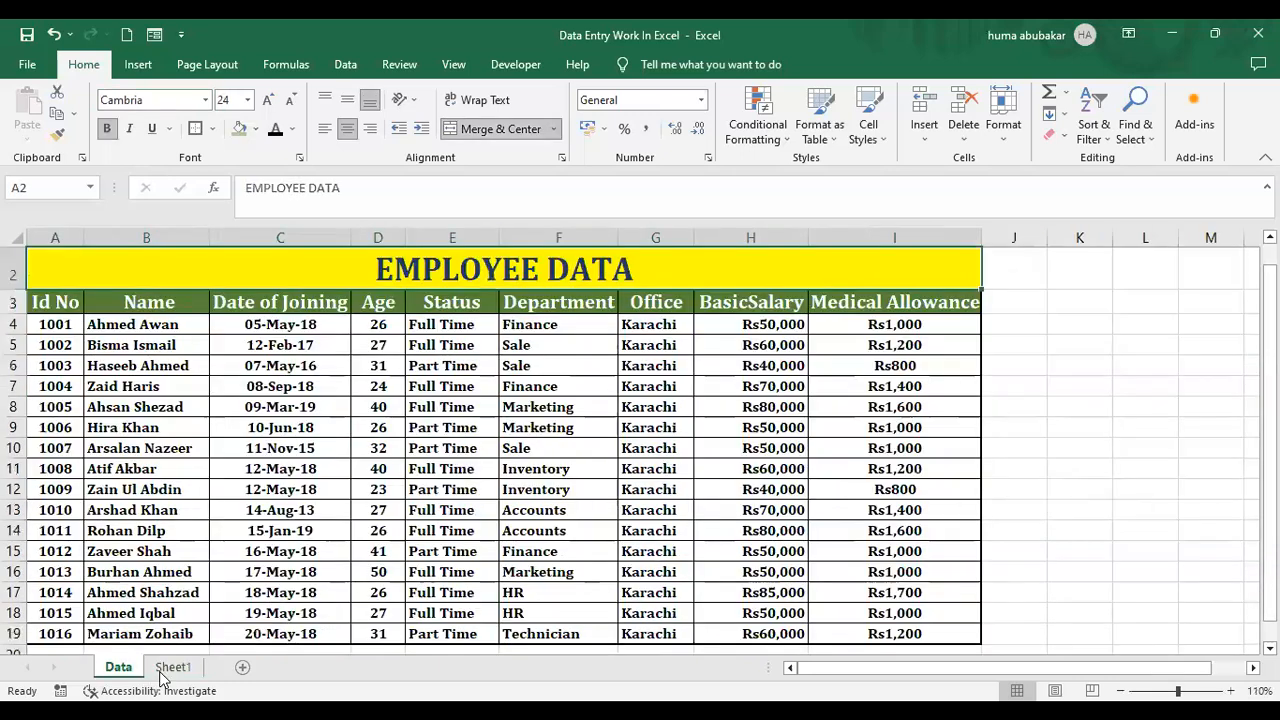
pyautogui.click(173, 667)
pyautogui.click(689, 446)
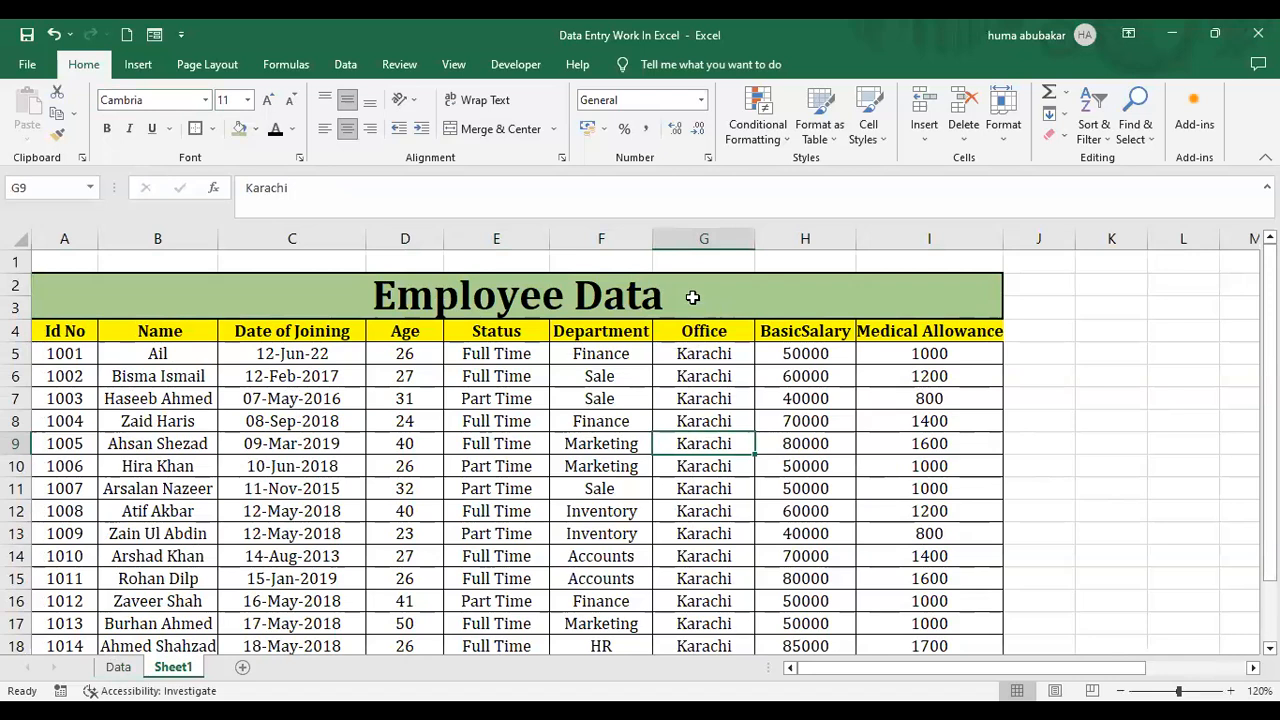
# Set Sheet1's page orientation to Landscape and check the table's fit in the print preview
pyautogui.click(234, 66)
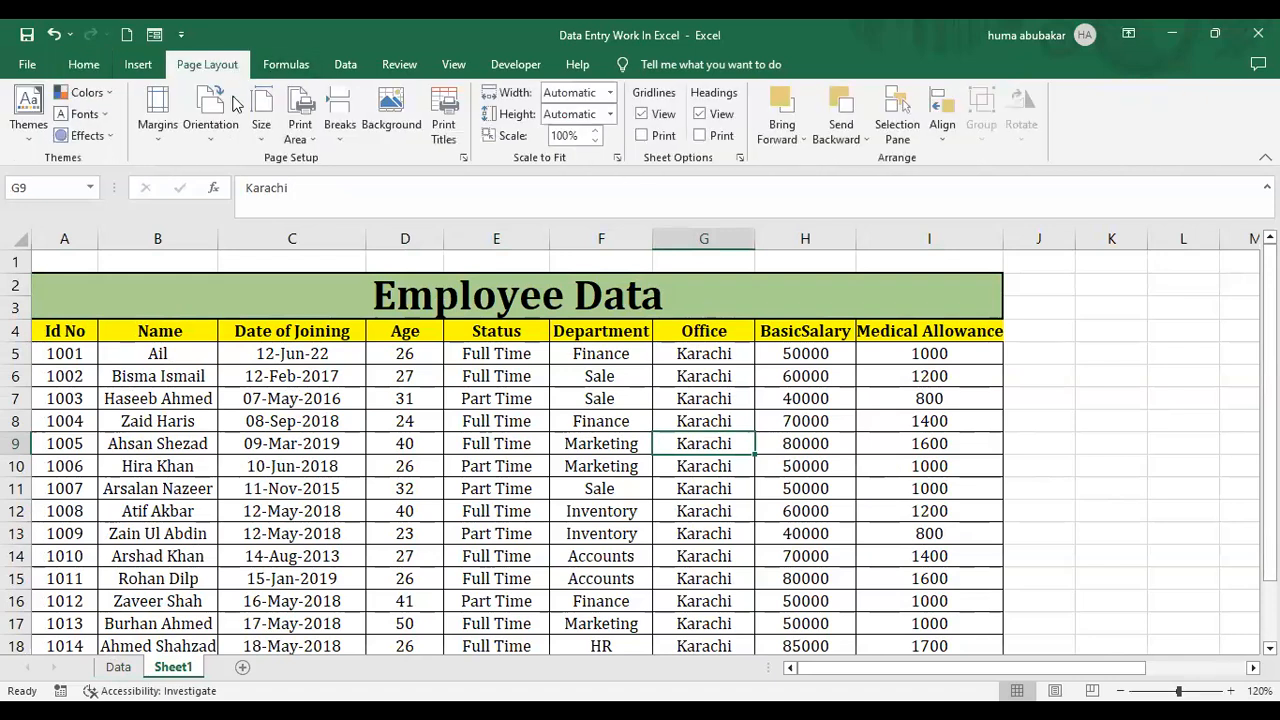
pyautogui.click(222, 136)
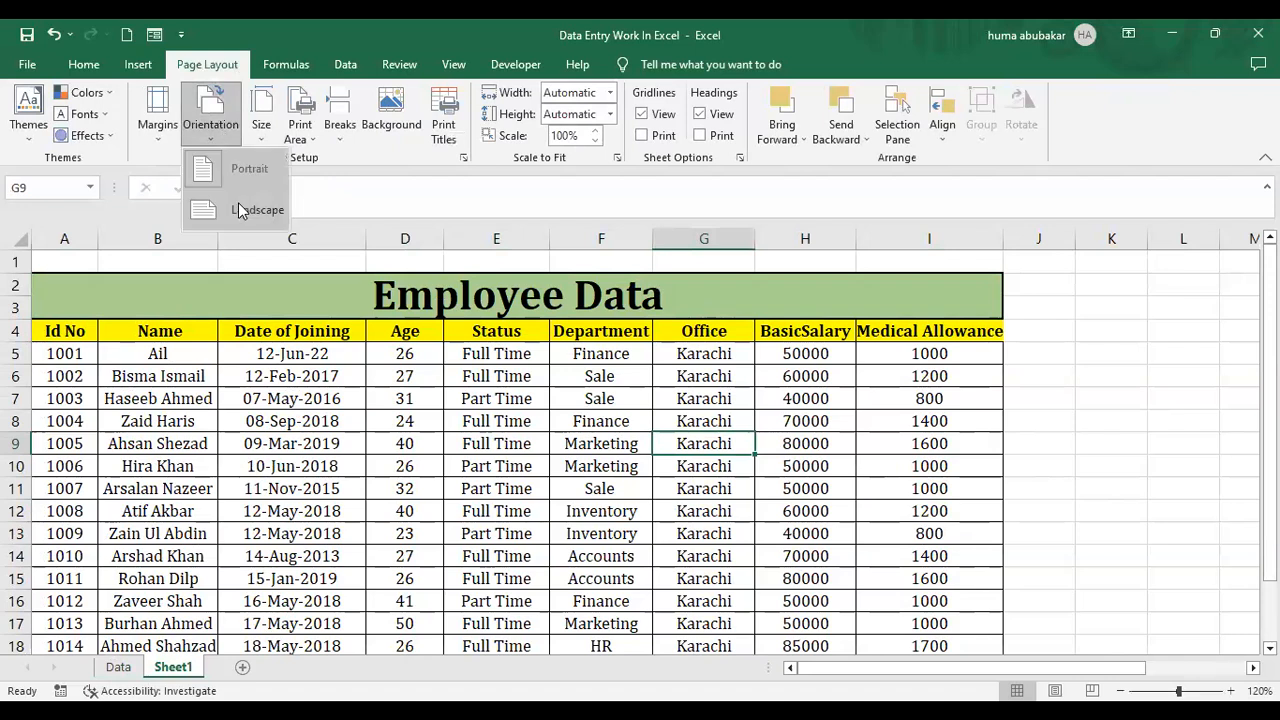
pyautogui.click(240, 210)
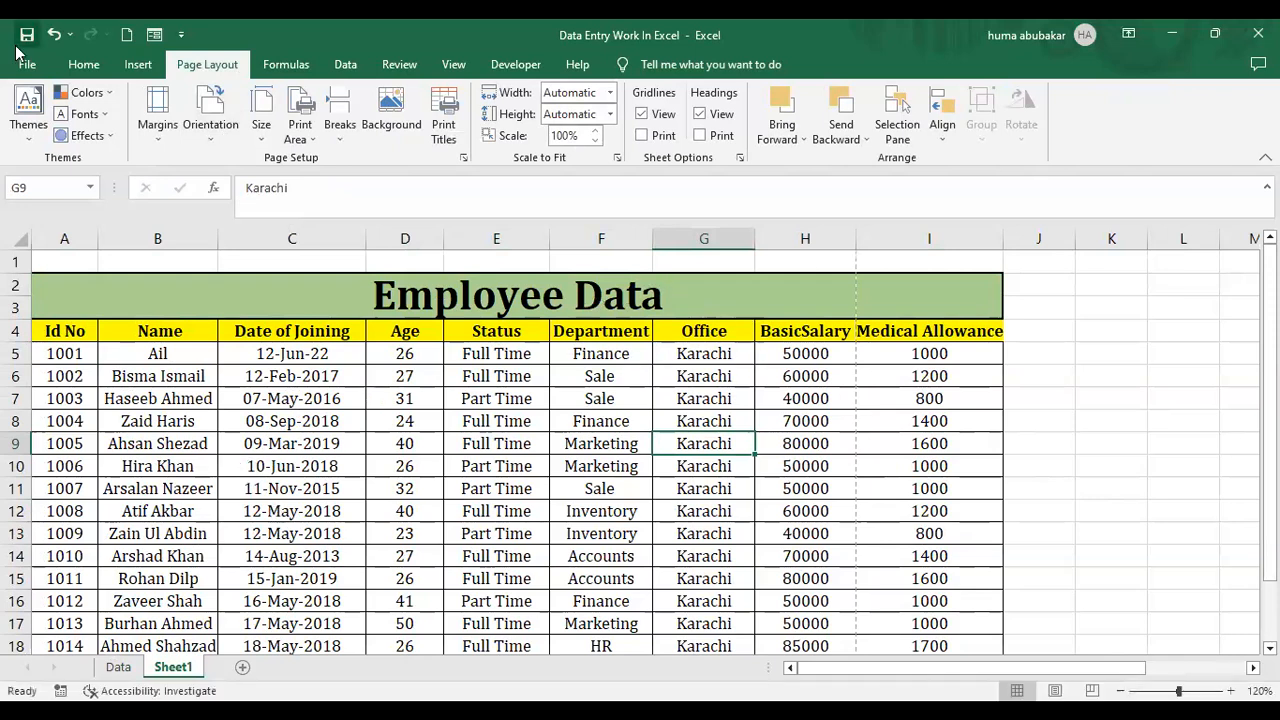
pyautogui.click(939, 229)
pyautogui.hotkey('ctrl', 'p')
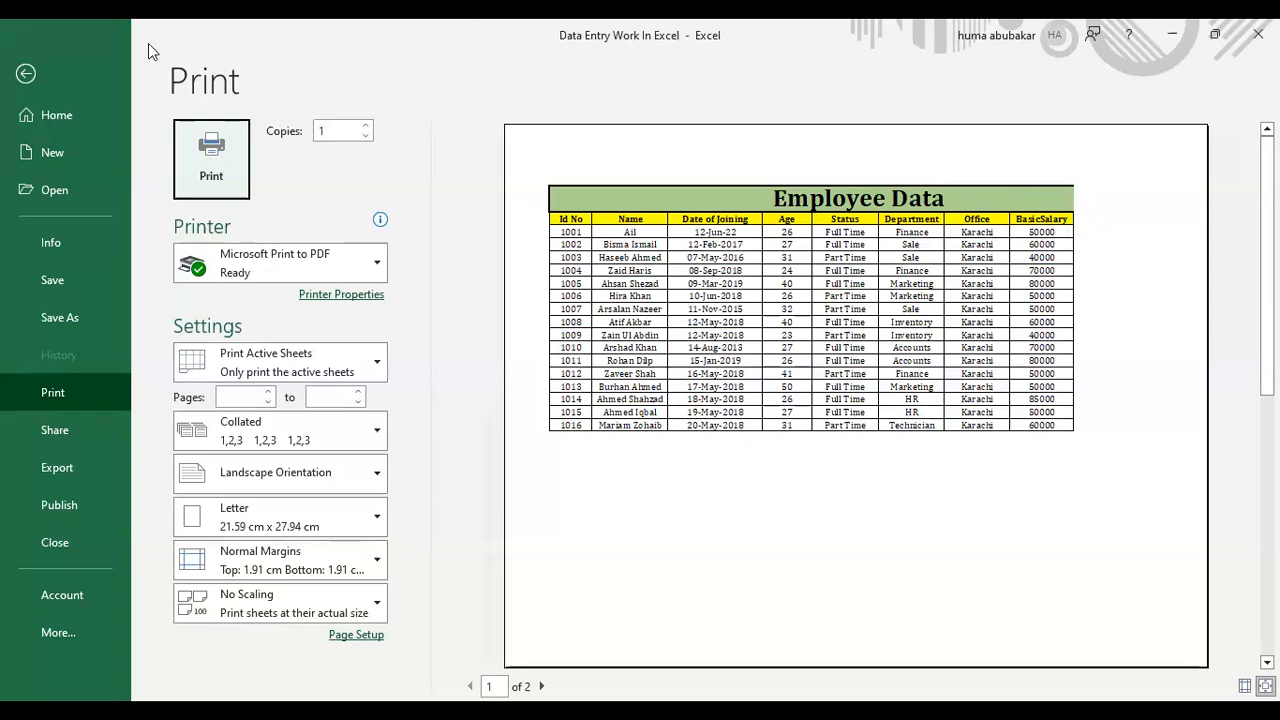
pyautogui.click(27, 73)
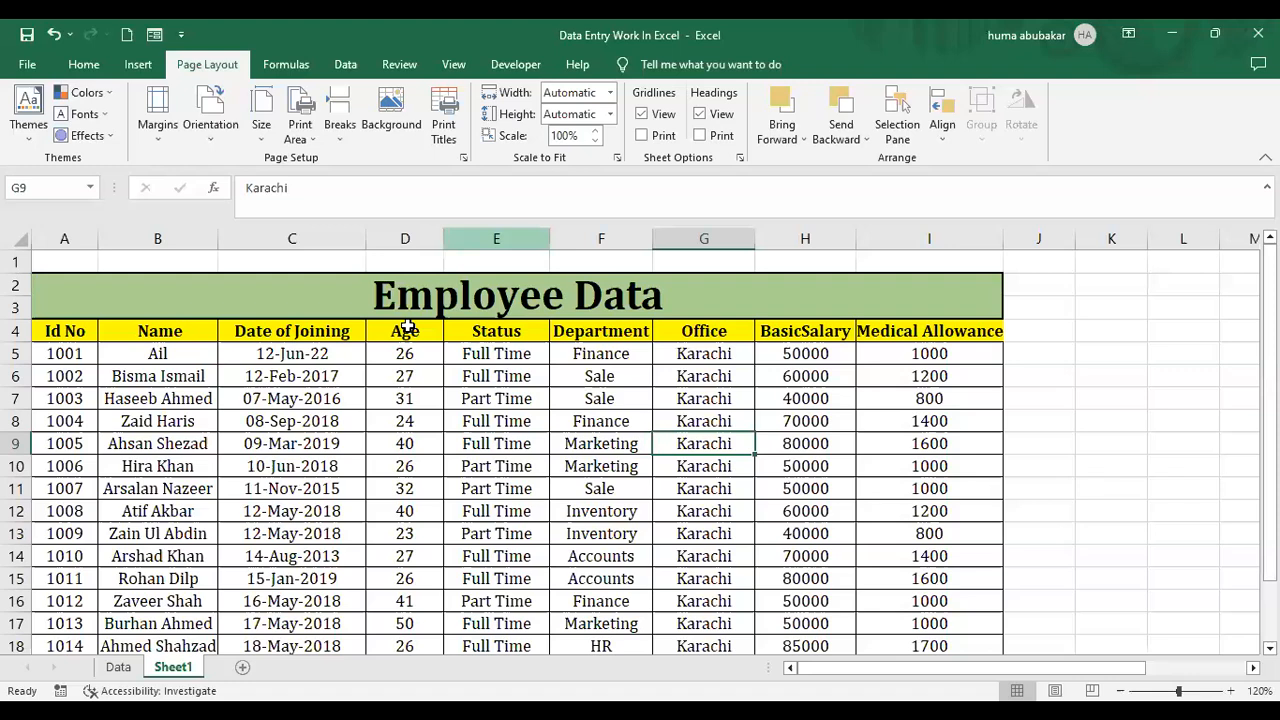
# Narrow the Date of Joining, Age and BasicSalary columns and check the table's fit in the print preview
pyautogui.click(407, 328)
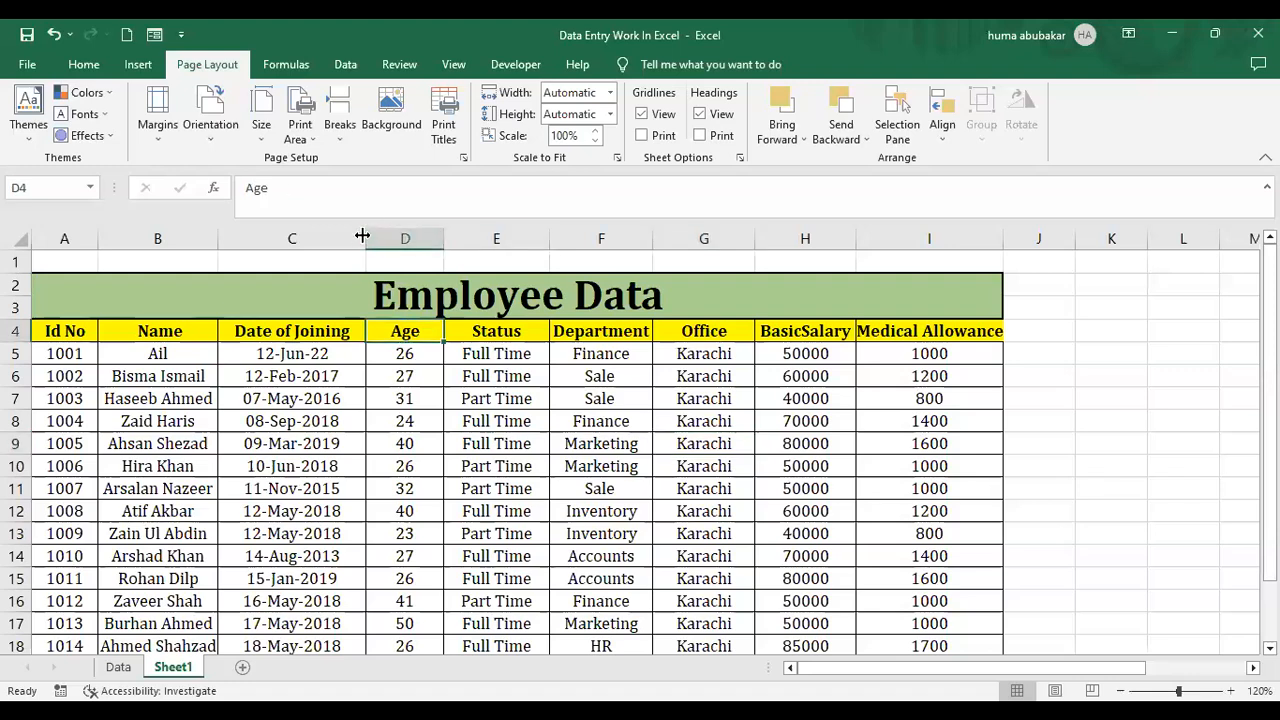
pyautogui.moveTo(362, 233); pyautogui.dragTo(413, 233)
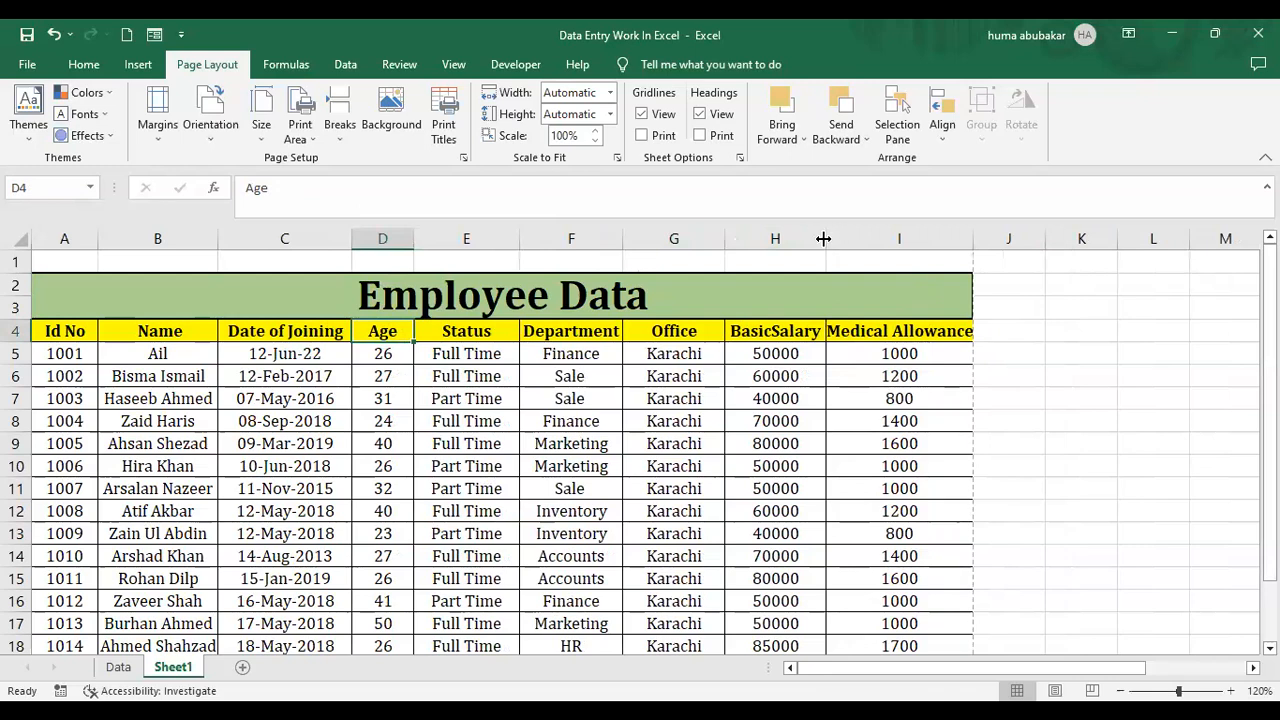
pyautogui.moveTo(827, 238); pyautogui.dragTo(823, 238)
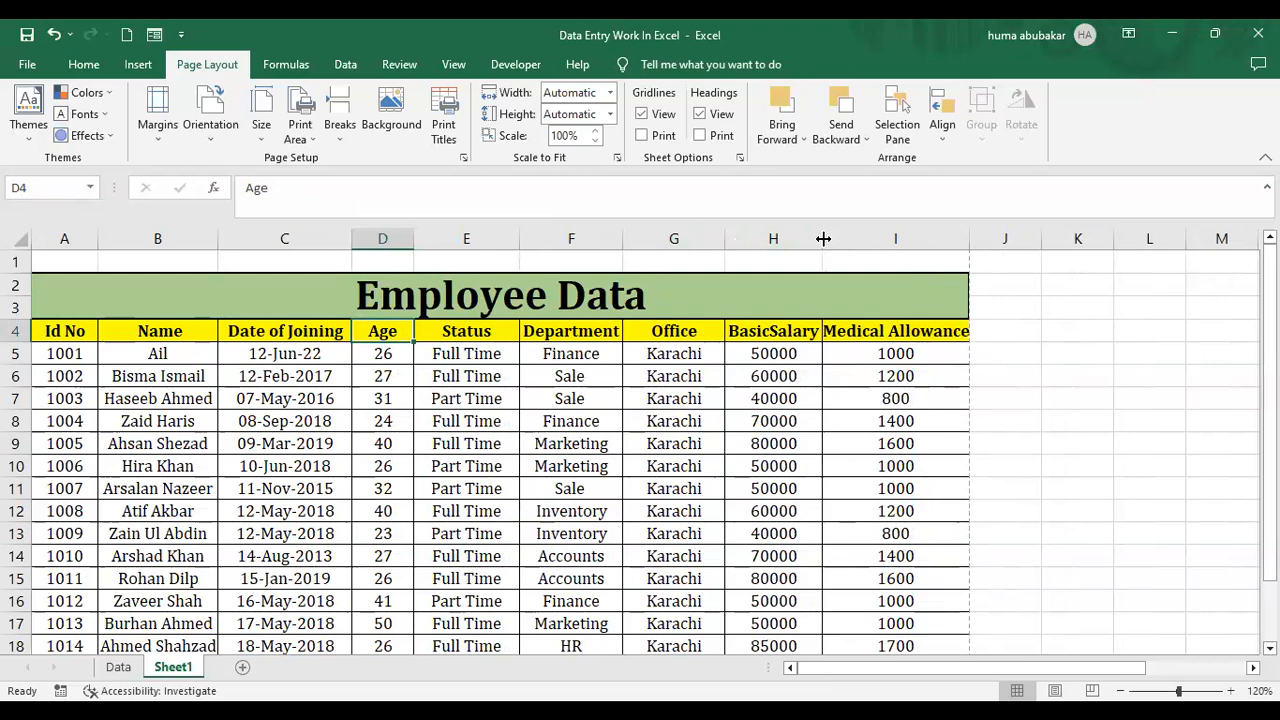
pyautogui.hotkey('ctrl', 'p')
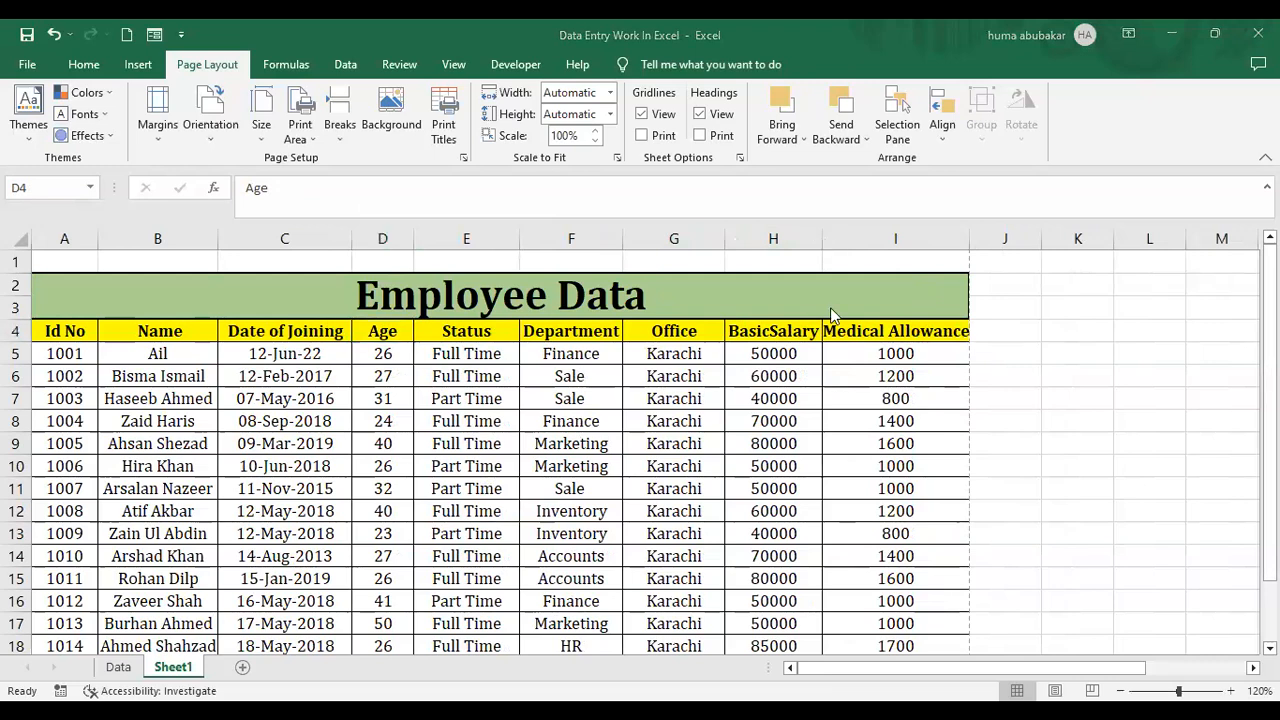
pyautogui.click(830, 307)
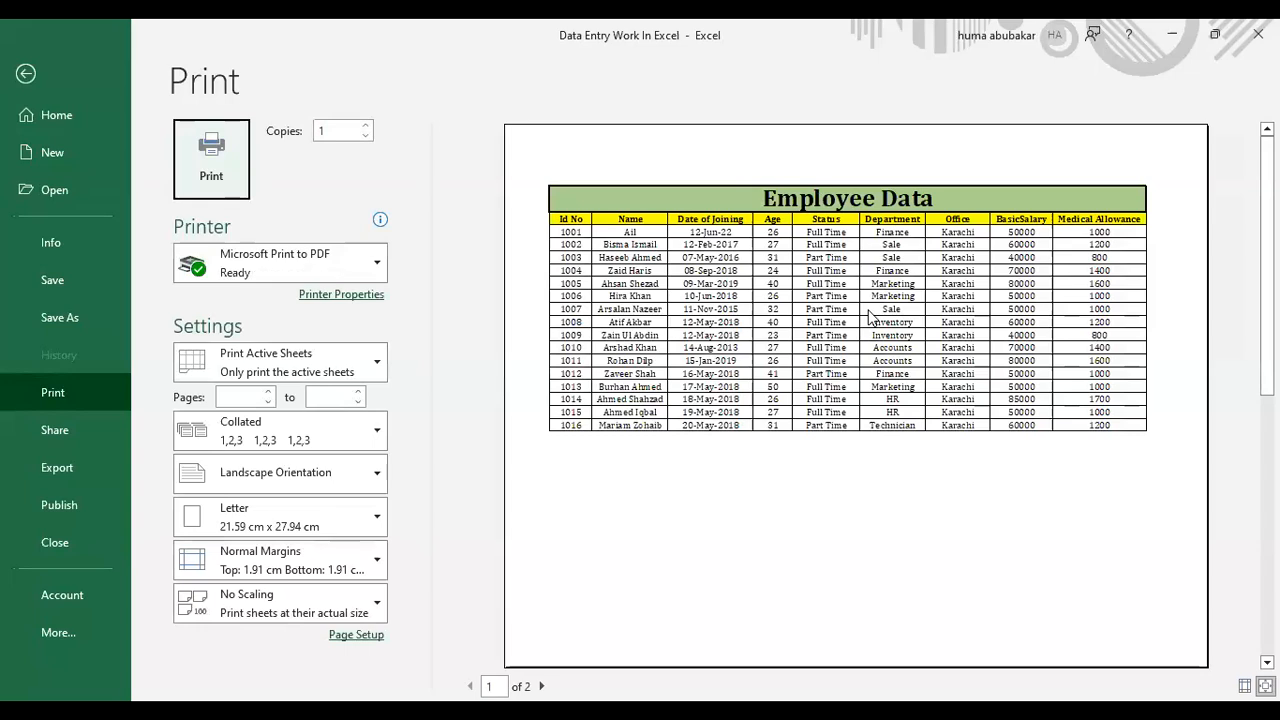
pyautogui.click(683, 214)
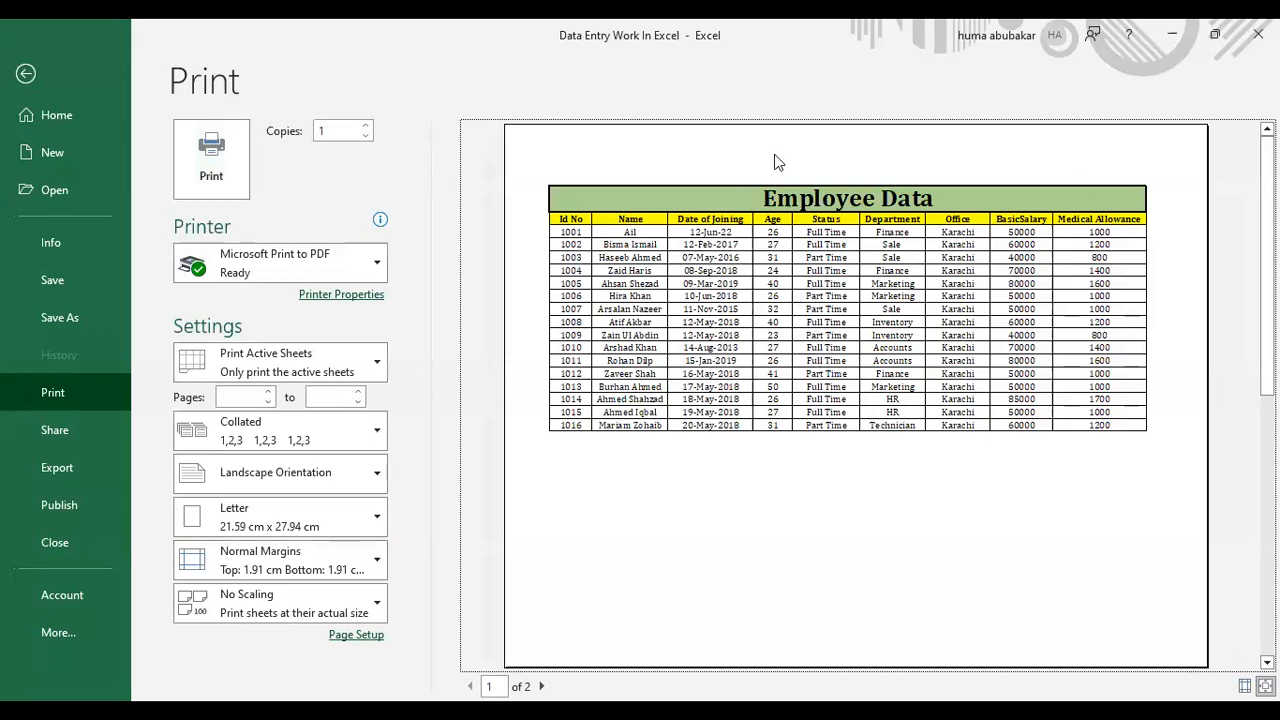
pyautogui.click(25, 74)
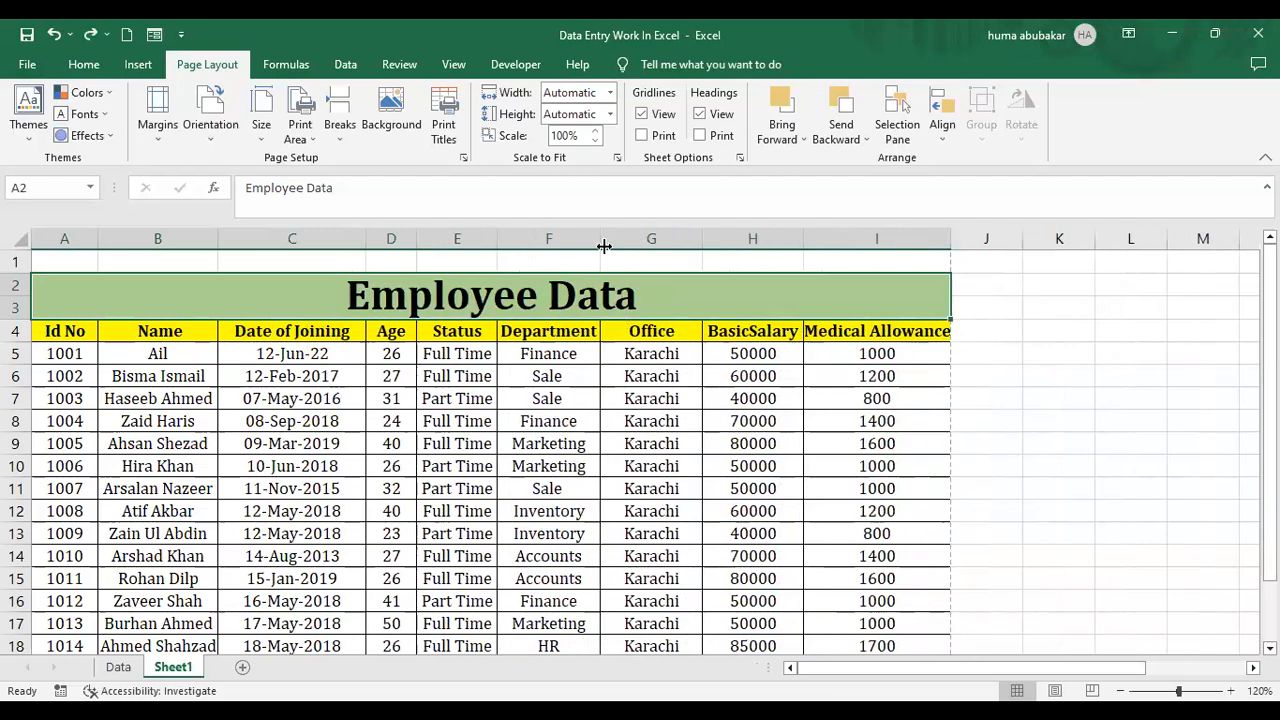
# Widen the Department, Status and Age columns and check the table's fit in the print preview
pyautogui.doubleClick(597, 240)
pyautogui.moveTo(498, 236); pyautogui.dragTo(568, 236)
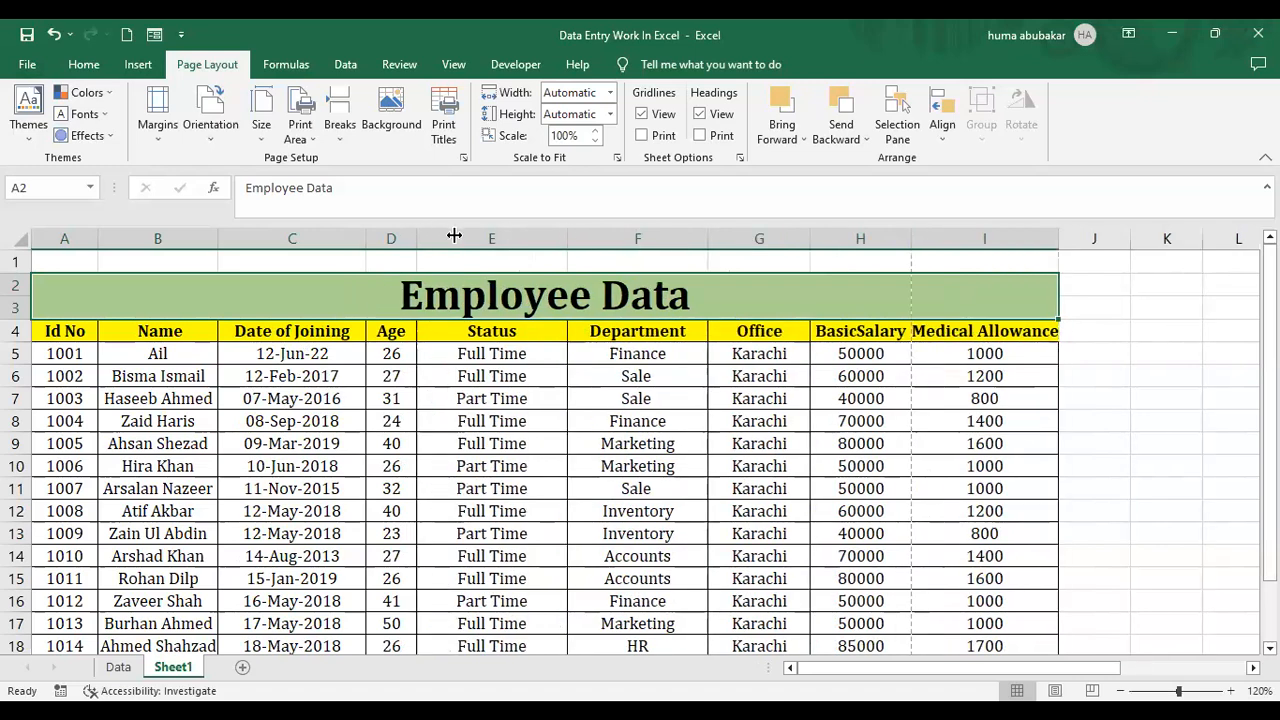
pyautogui.moveTo(417, 236); pyautogui.dragTo(455, 235)
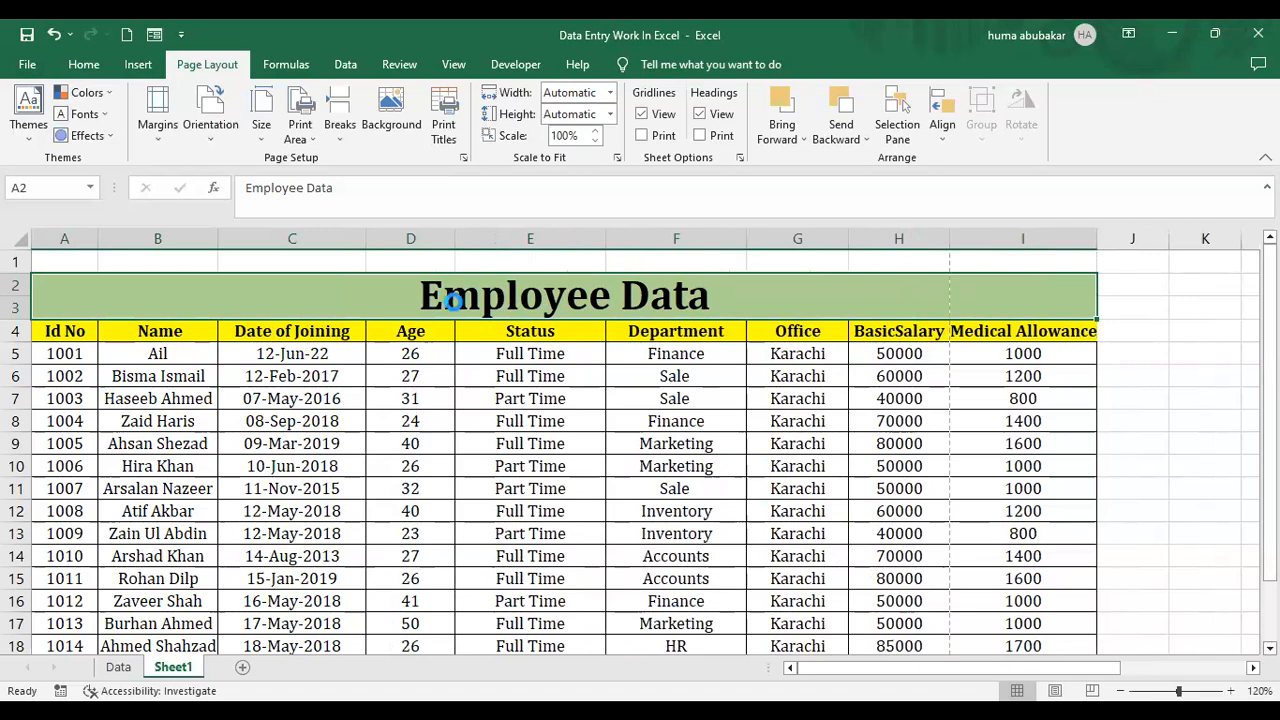
pyautogui.hotkey('ctrl', 'p')
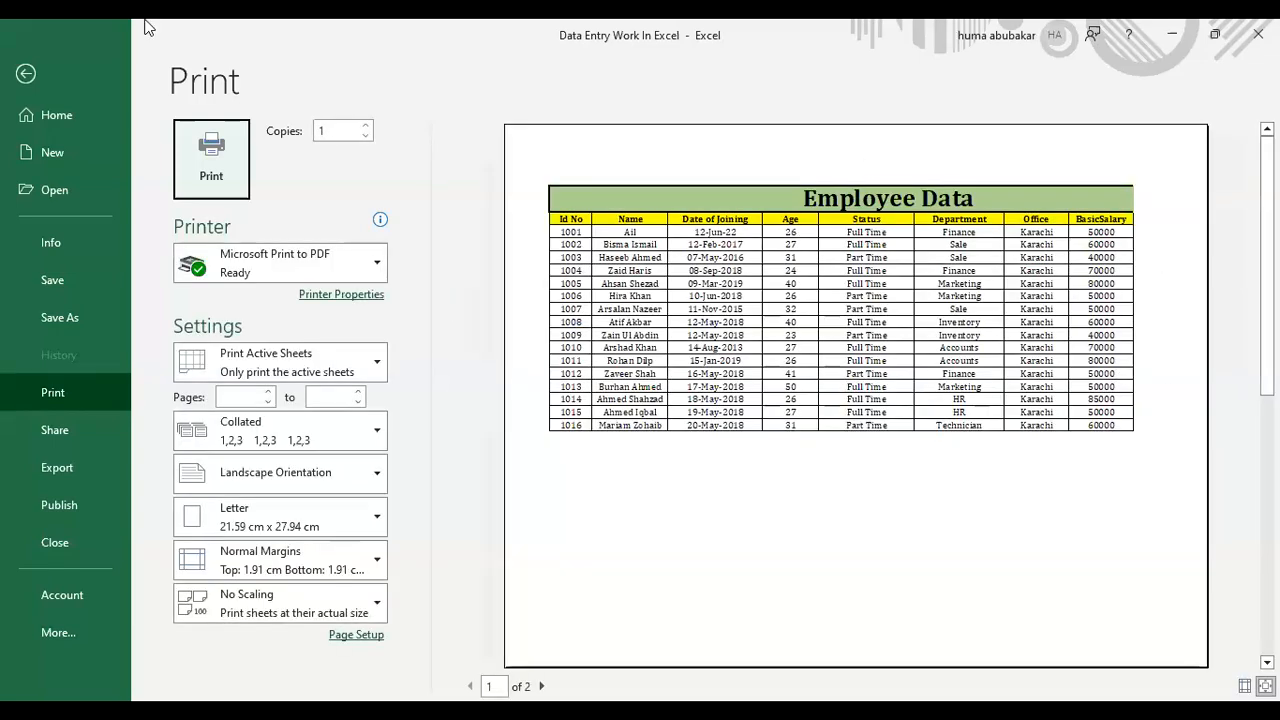
pyautogui.click(22, 76)
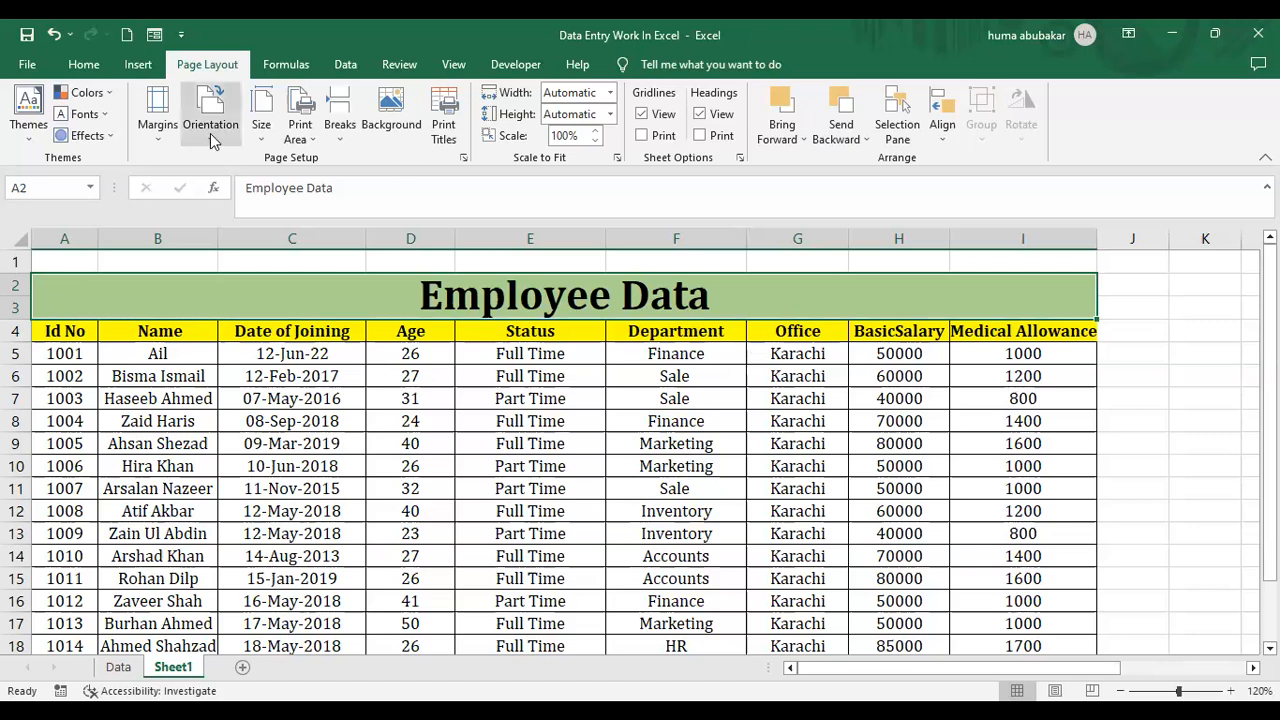
# Show Sheet1 in Page Break Preview at 100% zoom to examine where the page break divides the table
pyautogui.click(210, 133)
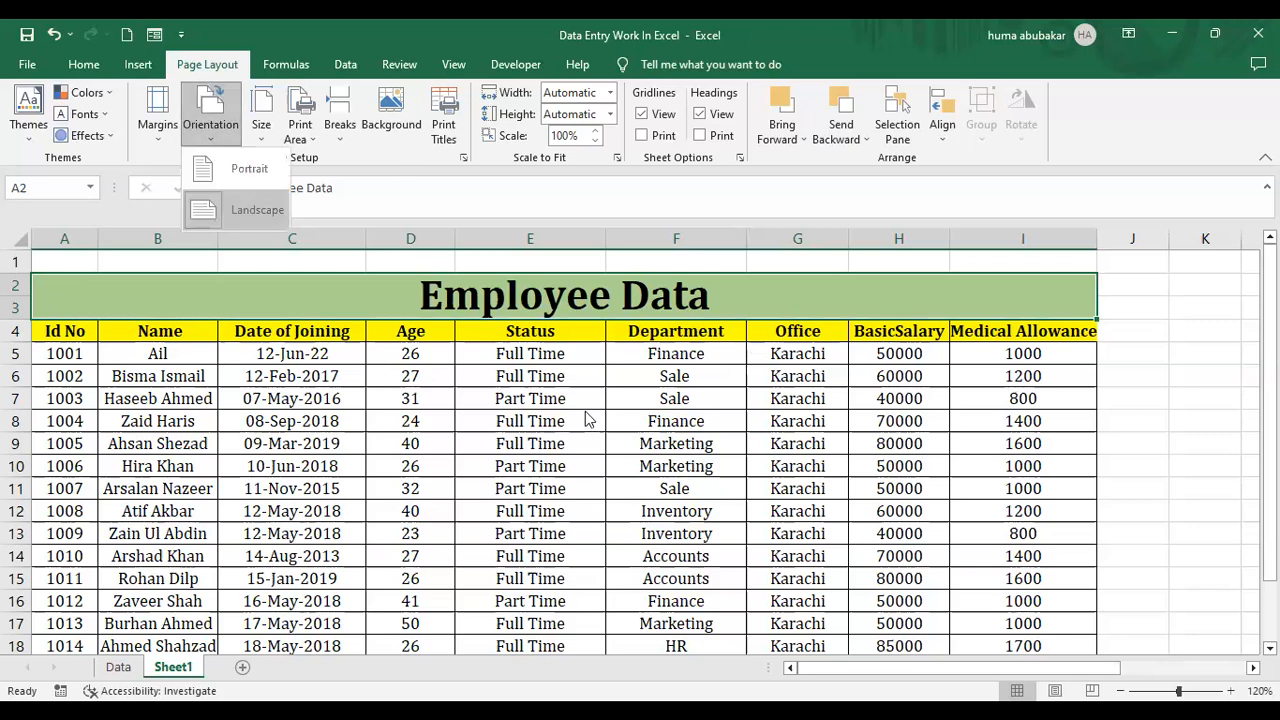
pyautogui.click(585, 411)
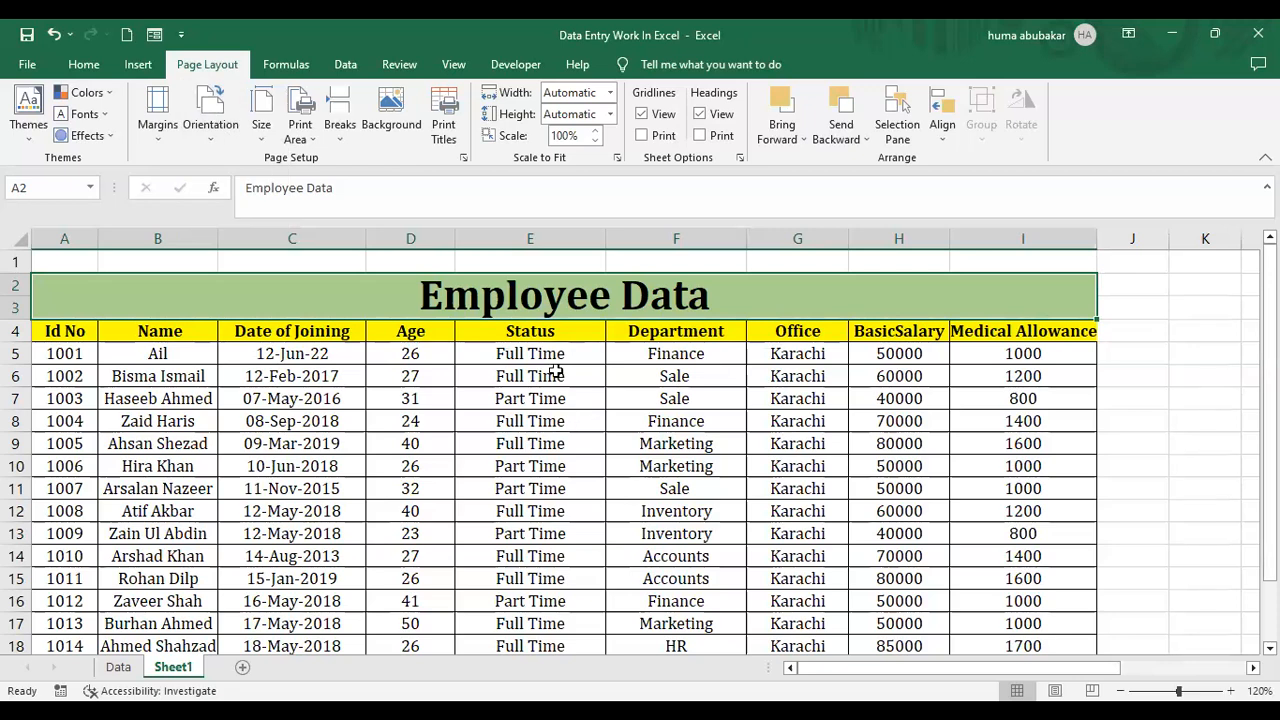
pyautogui.click(451, 66)
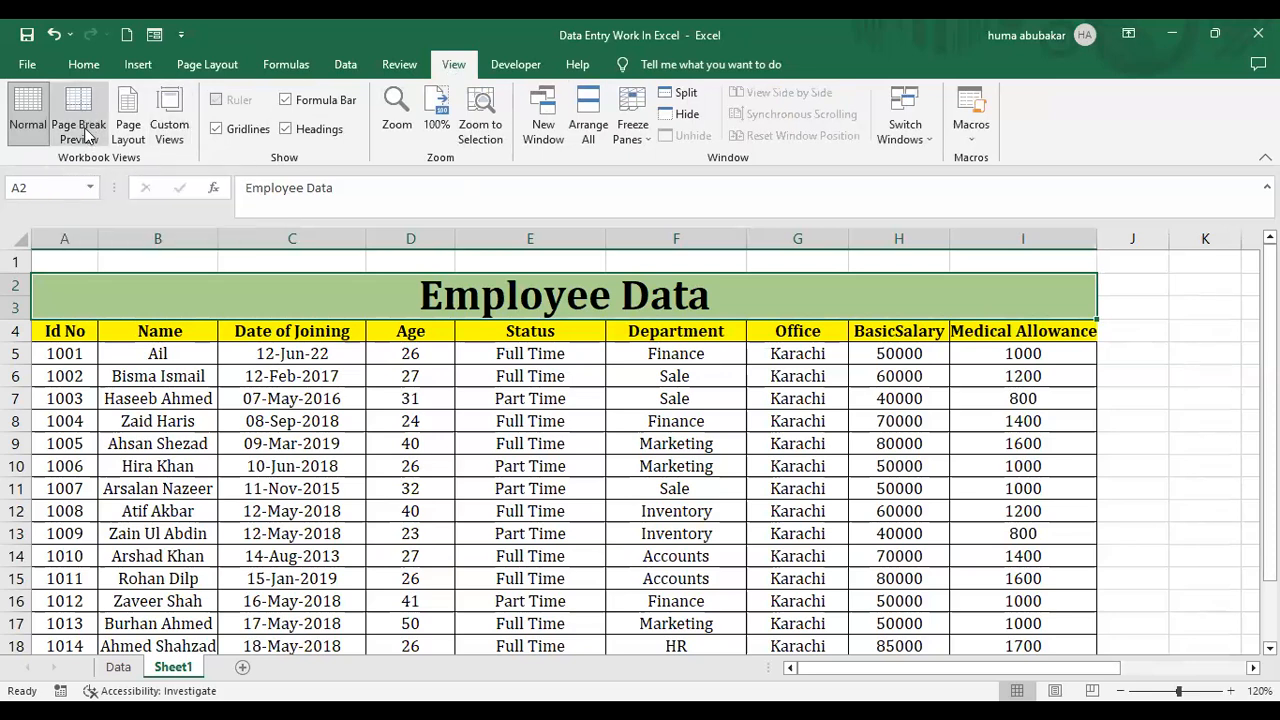
pyautogui.press('F8')
pyautogui.click(88, 143)
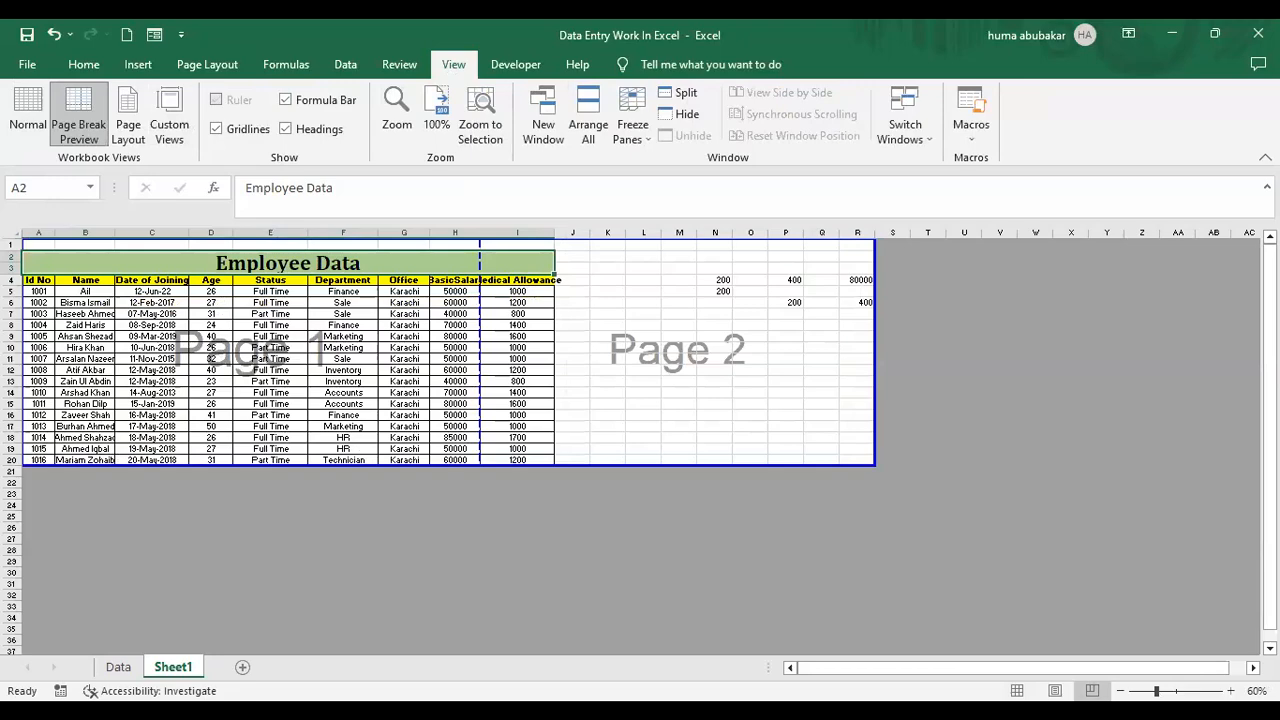
pyautogui.click(1230, 691)
pyautogui.click(1230, 691)
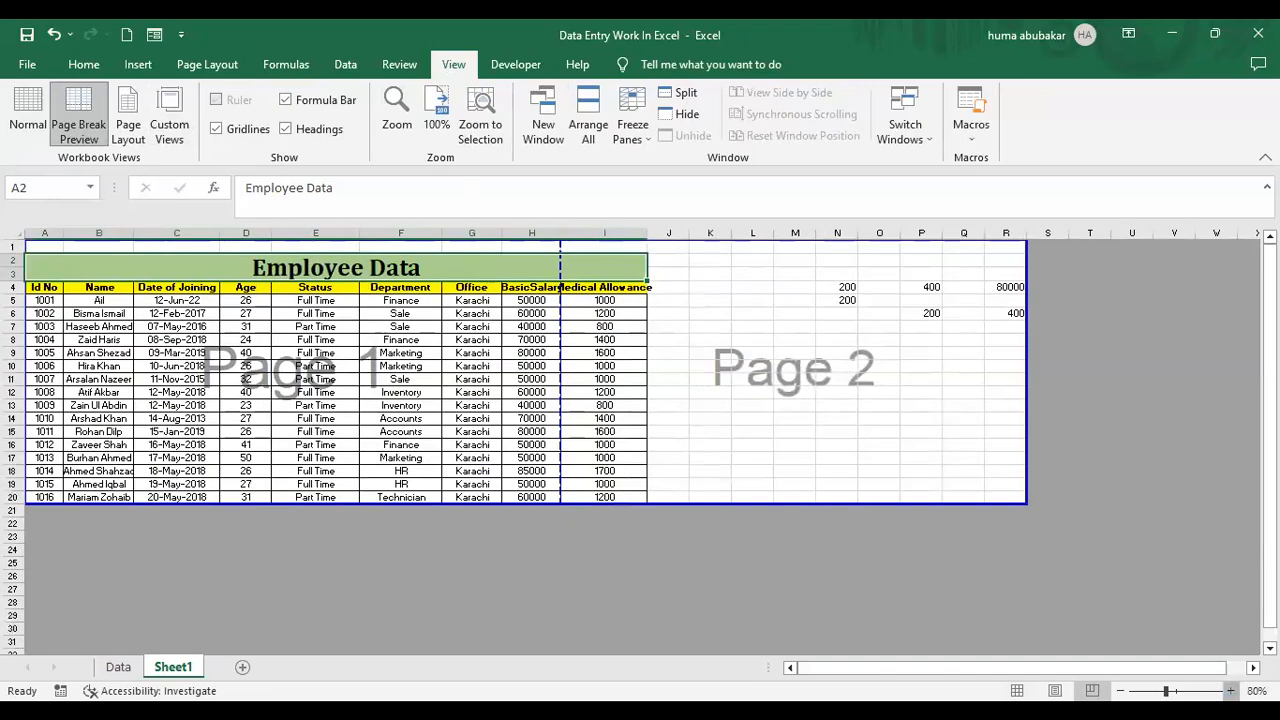
pyautogui.click(1230, 691)
pyautogui.click(1230, 691)
pyautogui.click(1230, 691)
pyautogui.click(1230, 691)
pyautogui.click(1120, 691)
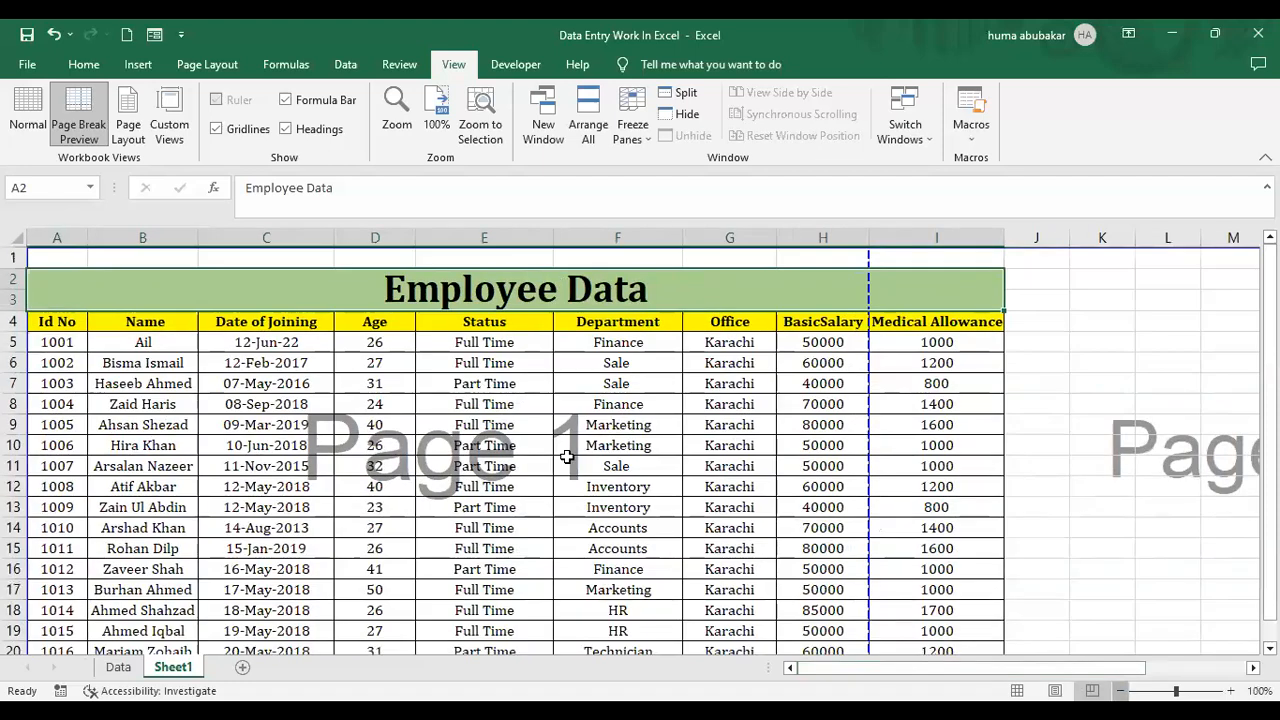
pyautogui.click(1120, 691)
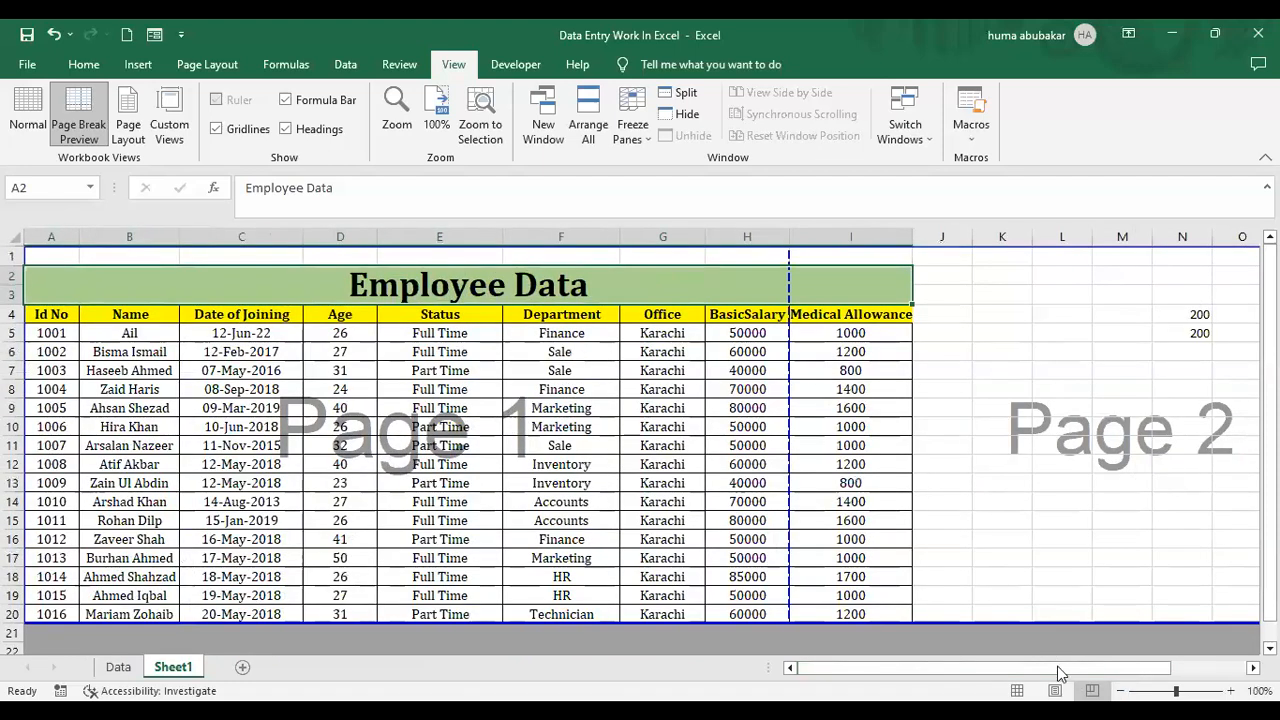
# Move Sheet1's vertical page break to the outer edge of the Medical Allowance column so the whole table falls on page 1
pyautogui.moveTo(1147, 669); pyautogui.dragTo(920, 486)
pyautogui.moveTo(790, 253); pyautogui.dragTo(923, 256)
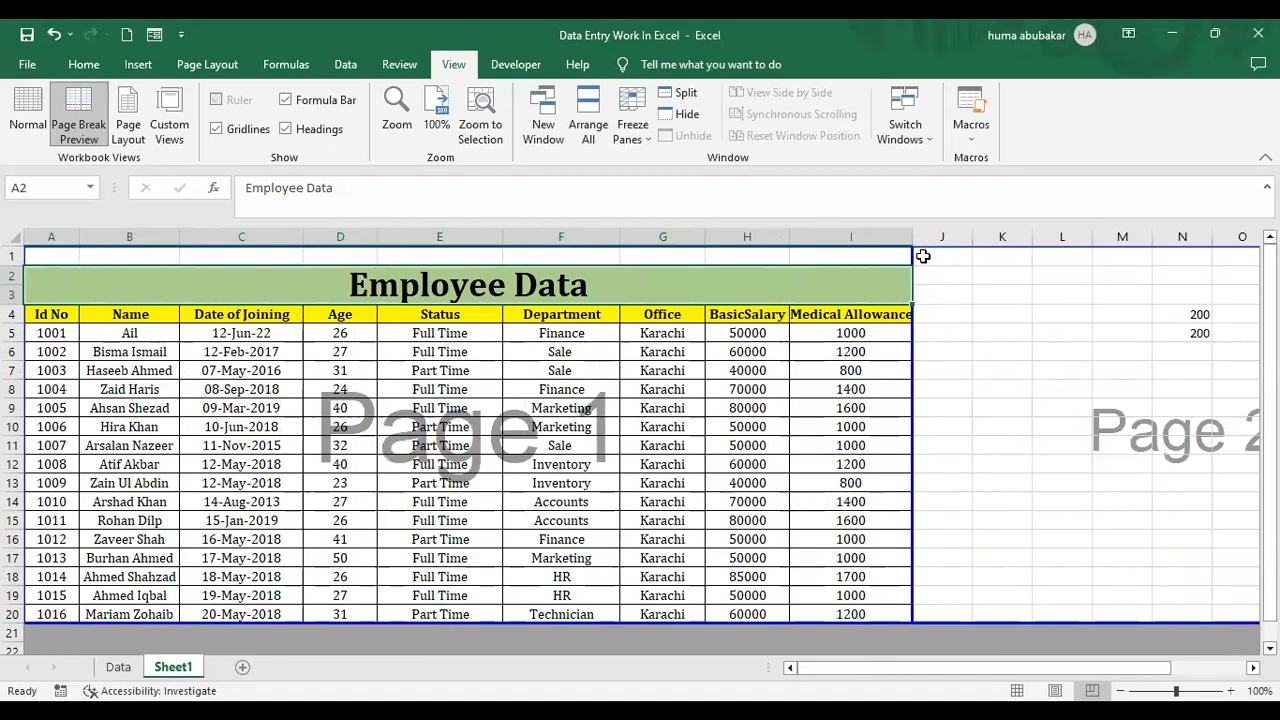
pyautogui.press('F8')
pyautogui.click(923, 356)
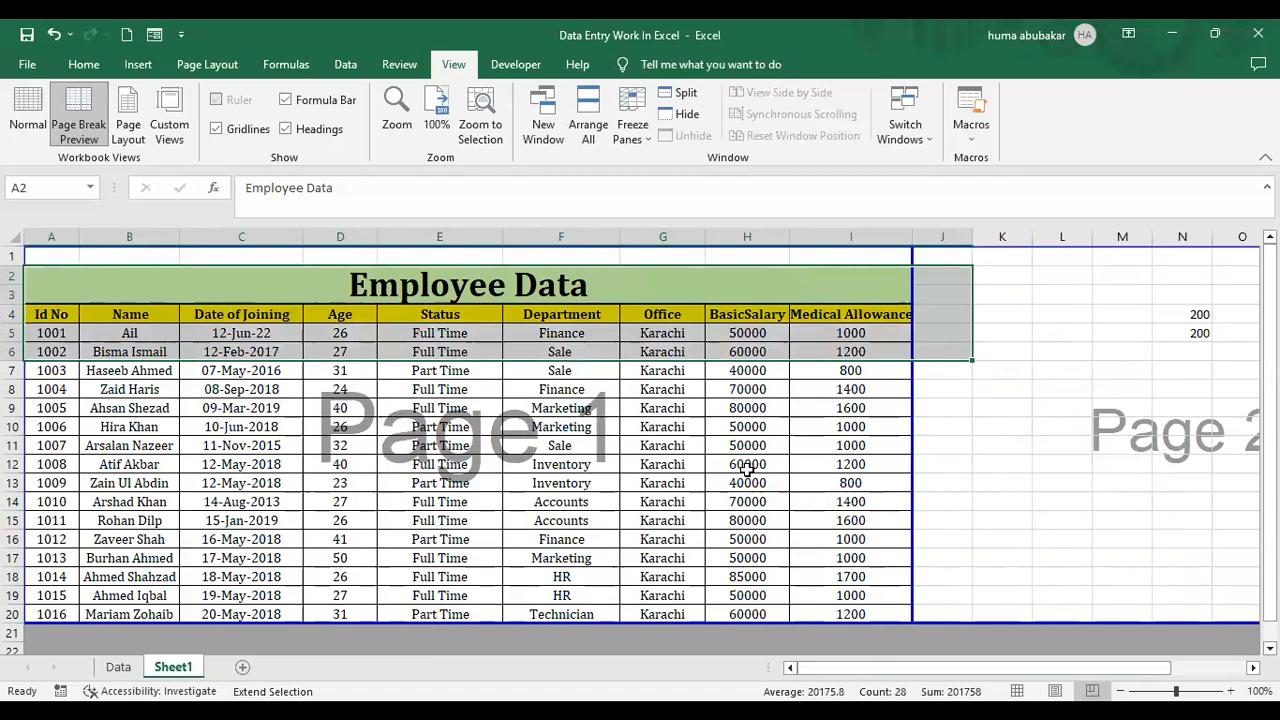
pyautogui.click(747, 470)
pyautogui.click(699, 412)
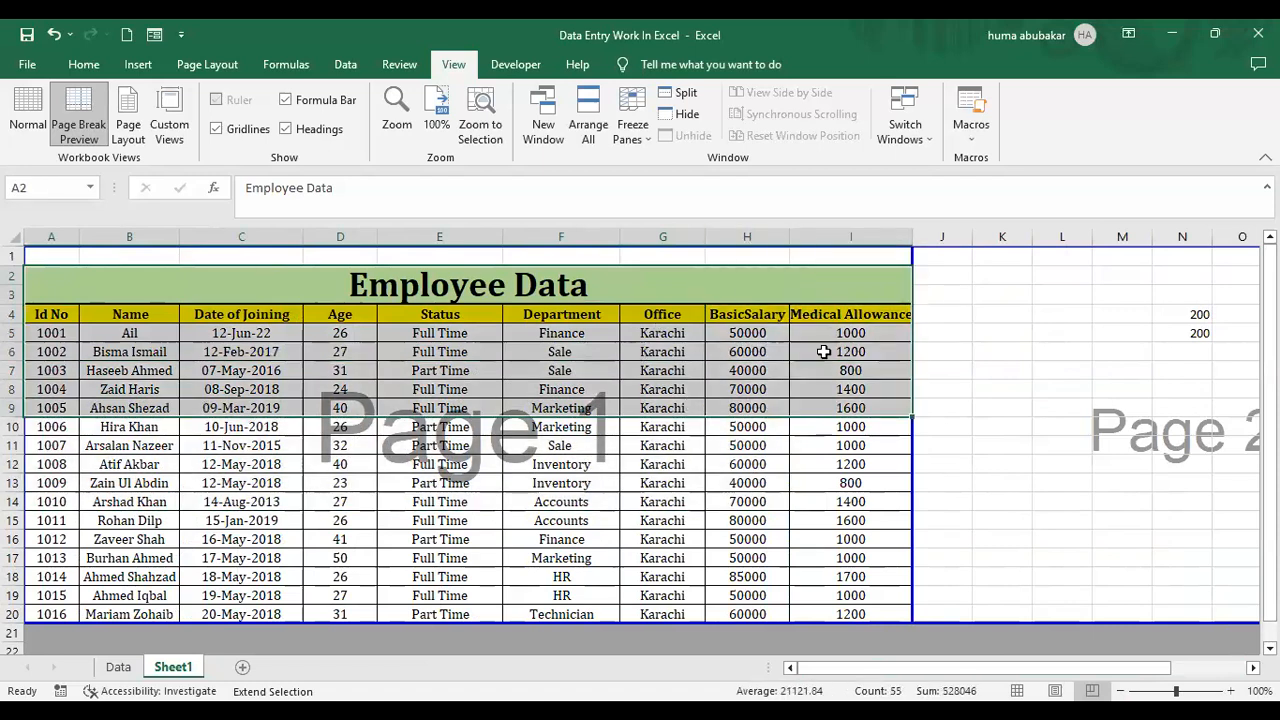
pyautogui.click(1023, 352)
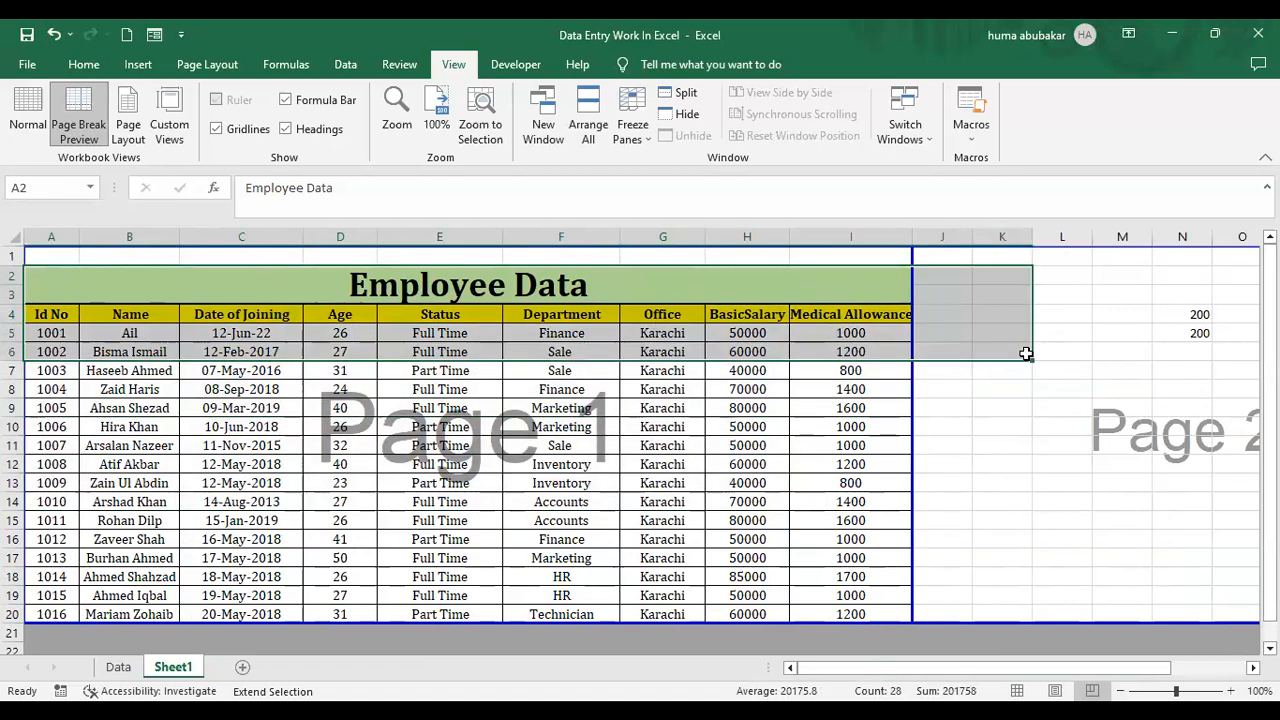
# Return Sheet1 to Normal view and save it to the Desktop as a PDF named "Data Entry Work In Excel lect 8"
pyautogui.click(30, 112)
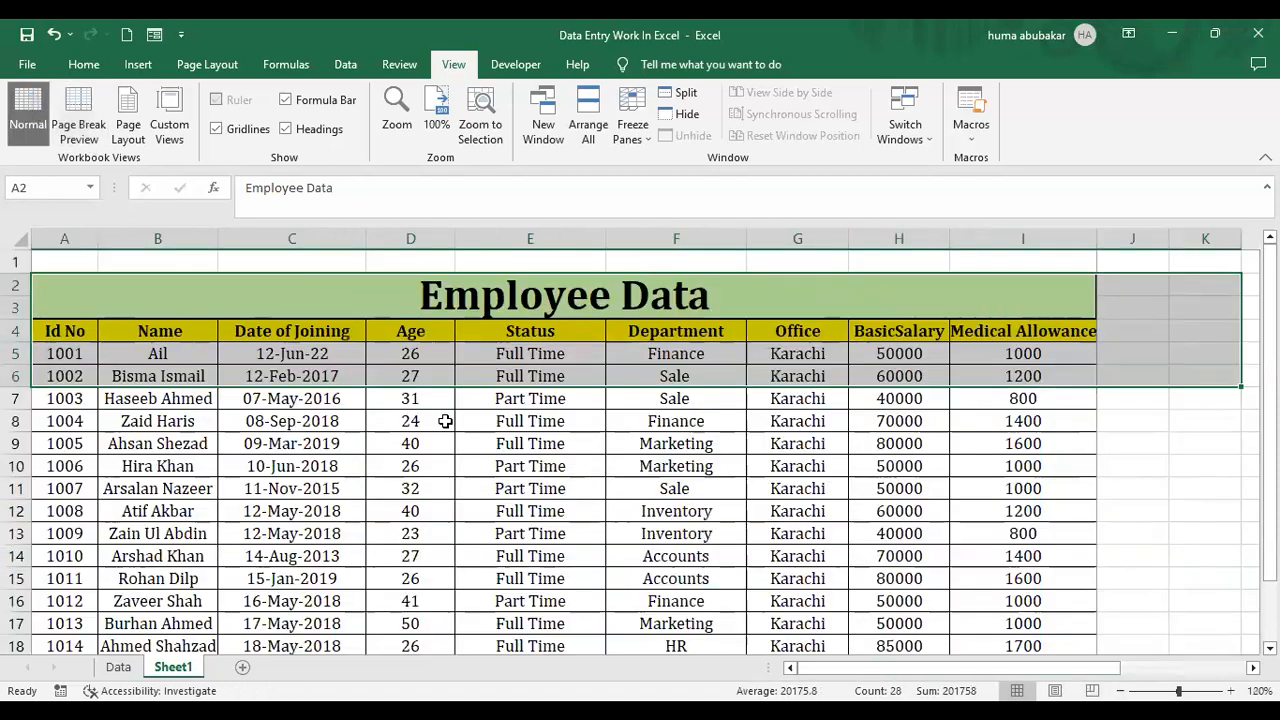
pyautogui.click(443, 417)
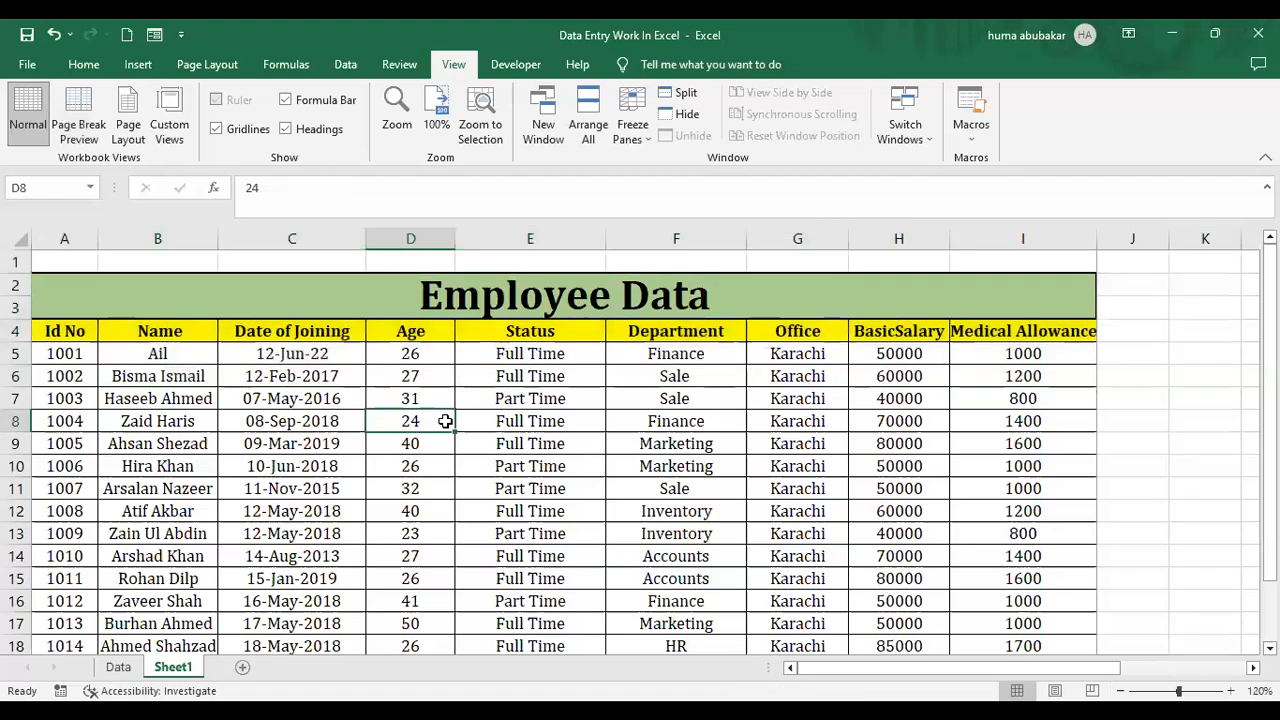
pyautogui.click(30, 65)
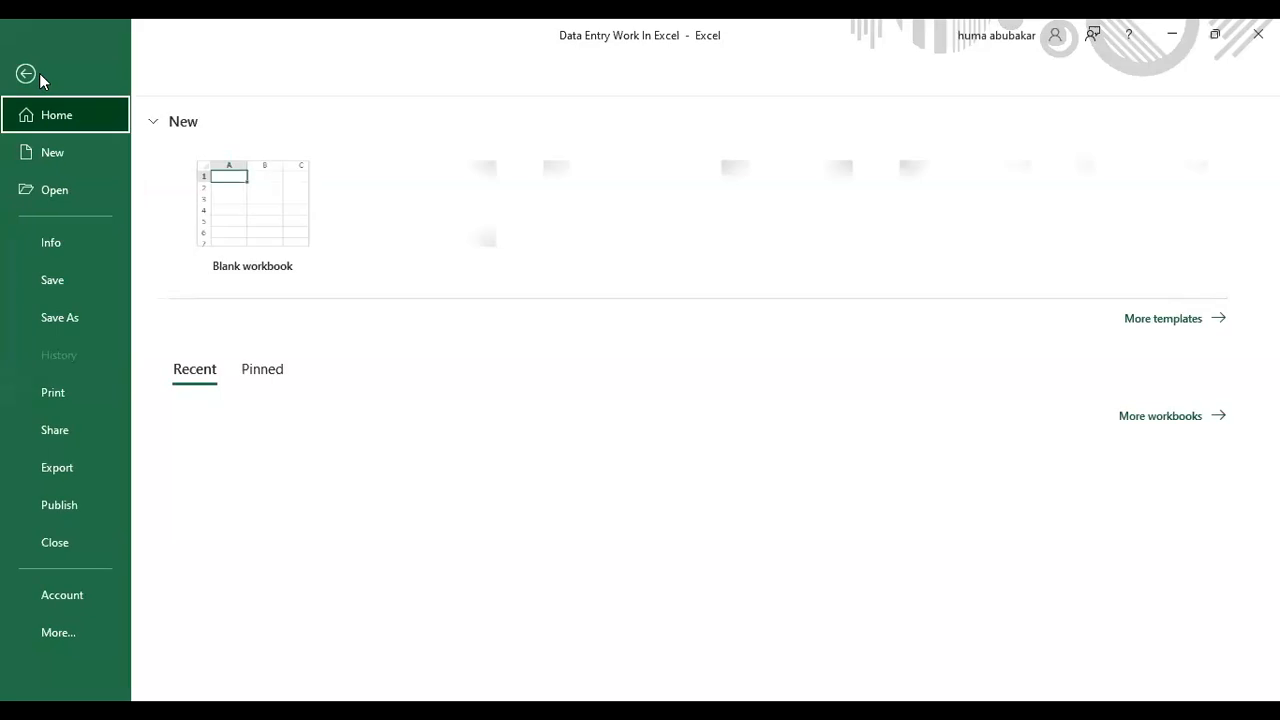
pyautogui.click(79, 315)
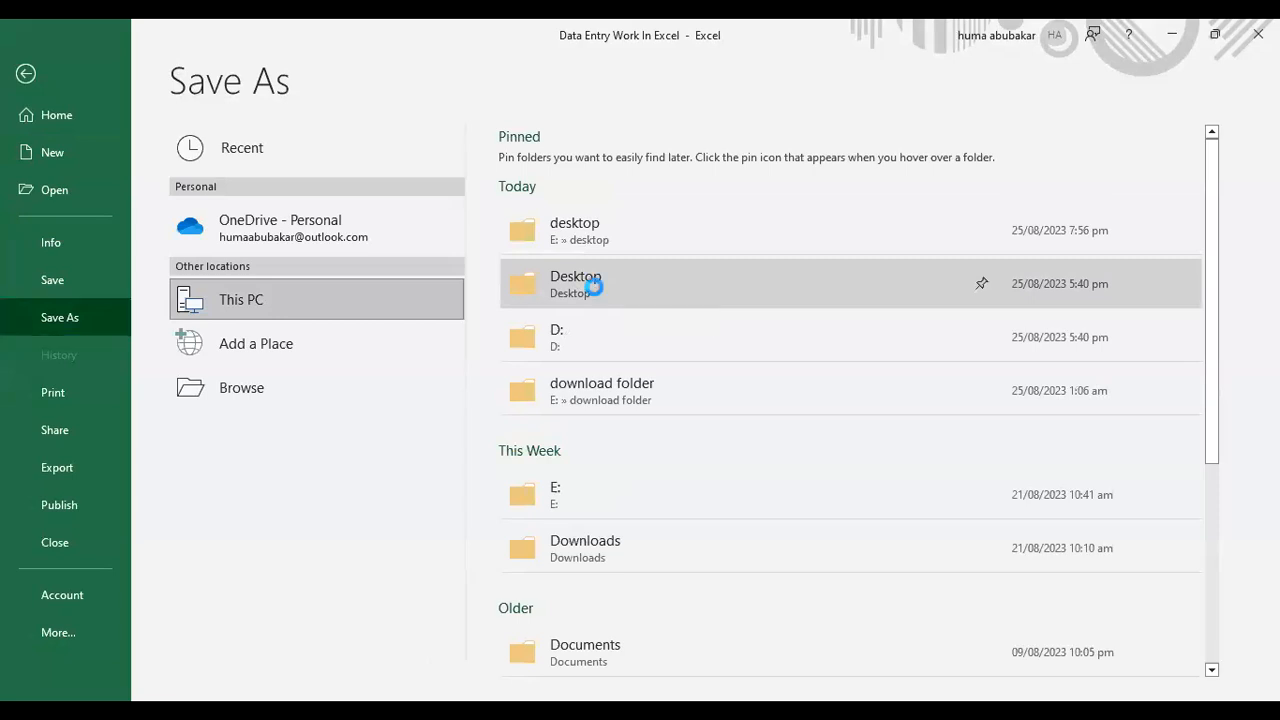
pyautogui.click(594, 287)
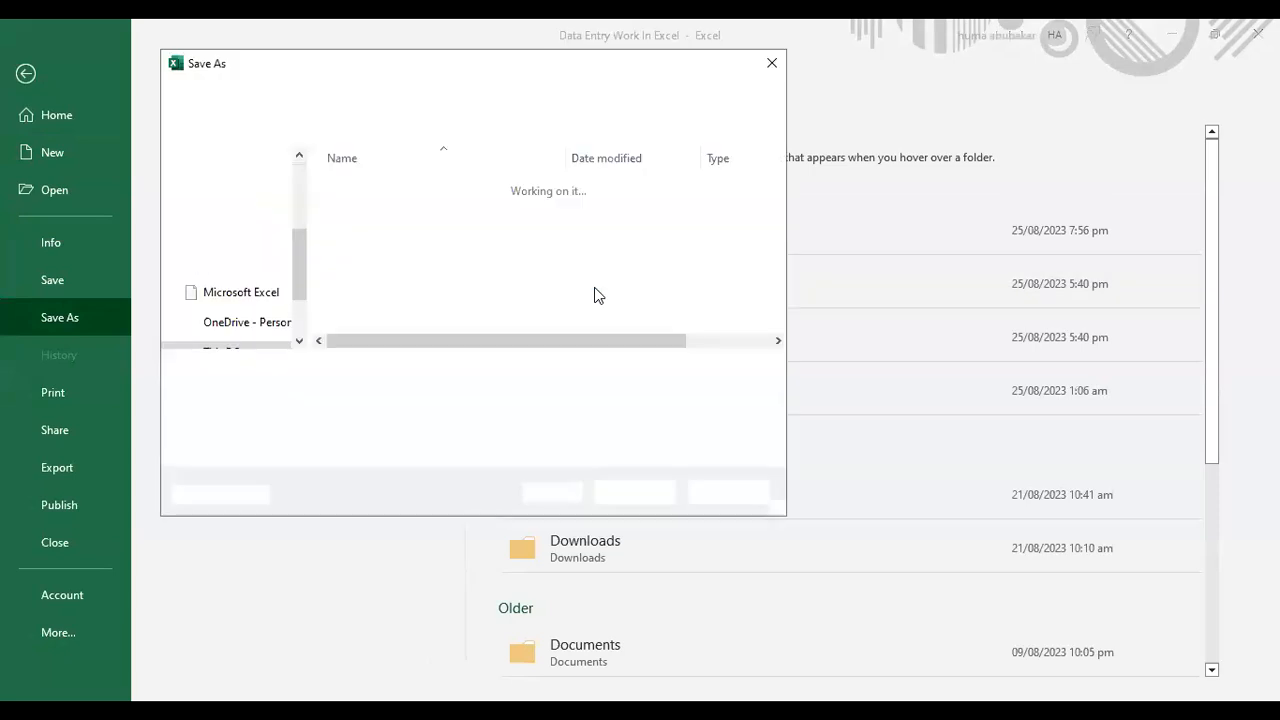
pyautogui.click(775, 397)
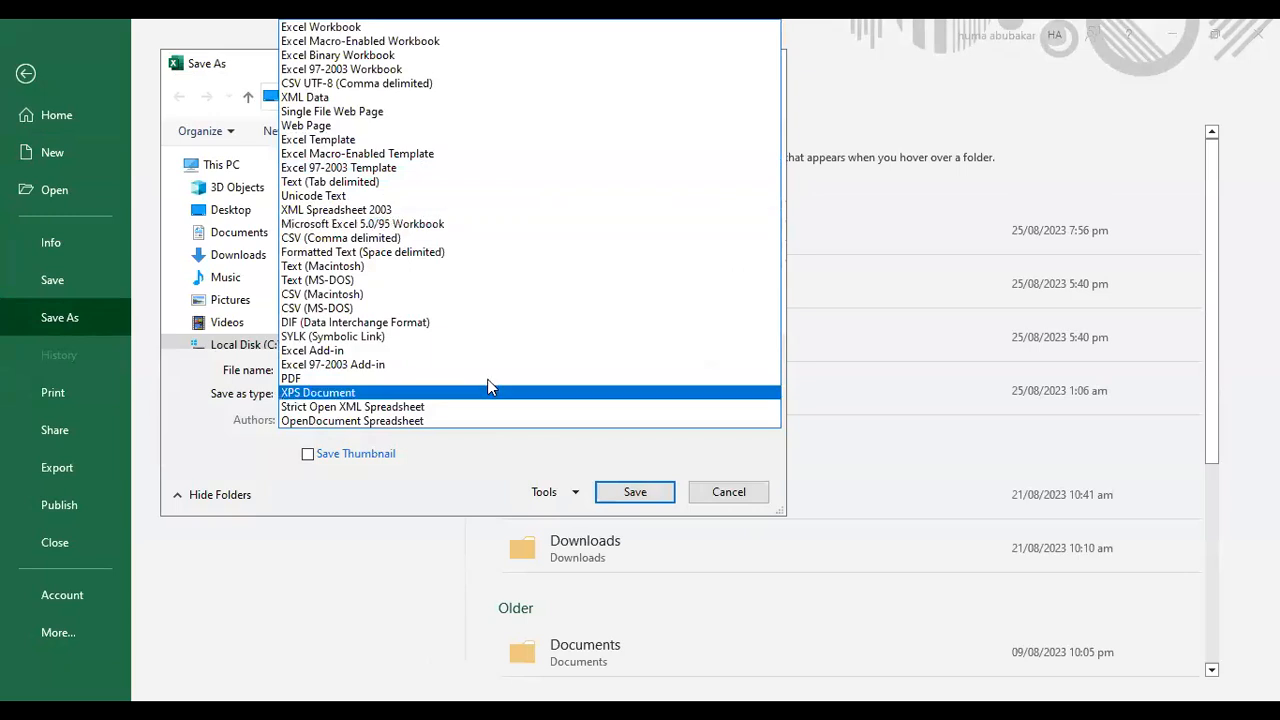
pyautogui.press('Return')
pyautogui.click(436, 368)
pyautogui.write('le')
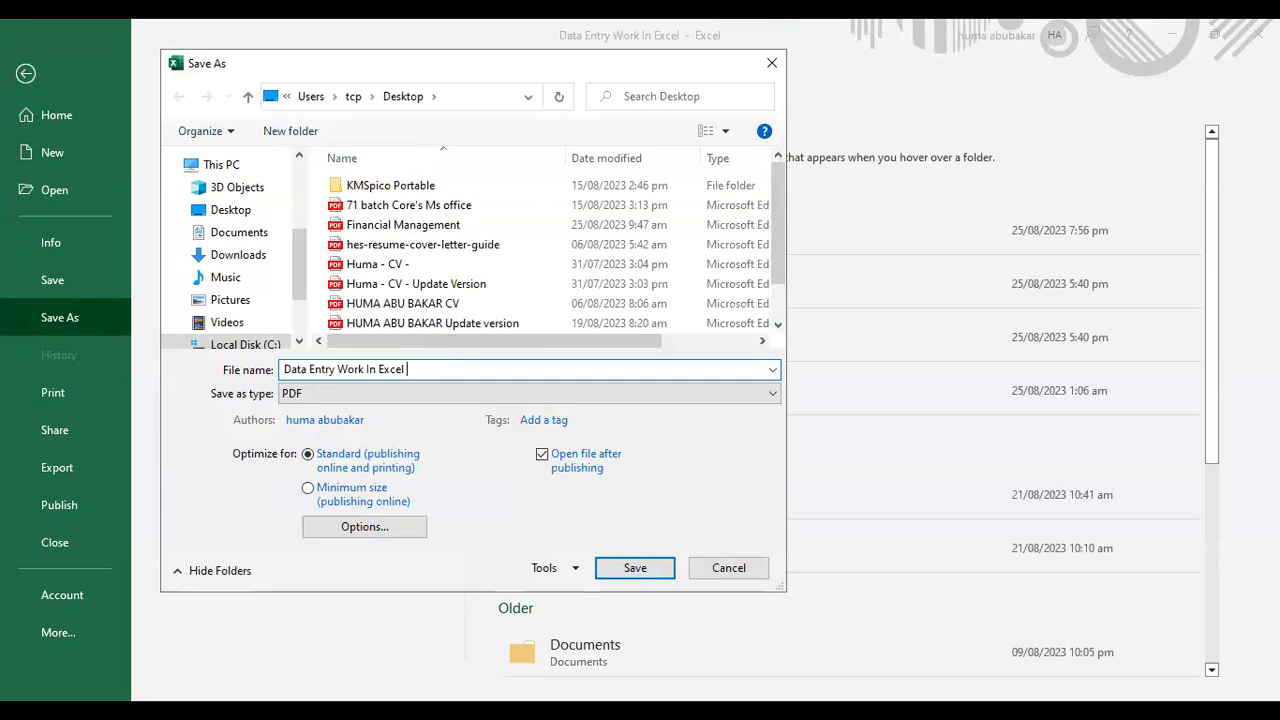
pyautogui.write('ct 8')
pyautogui.click(612, 570)
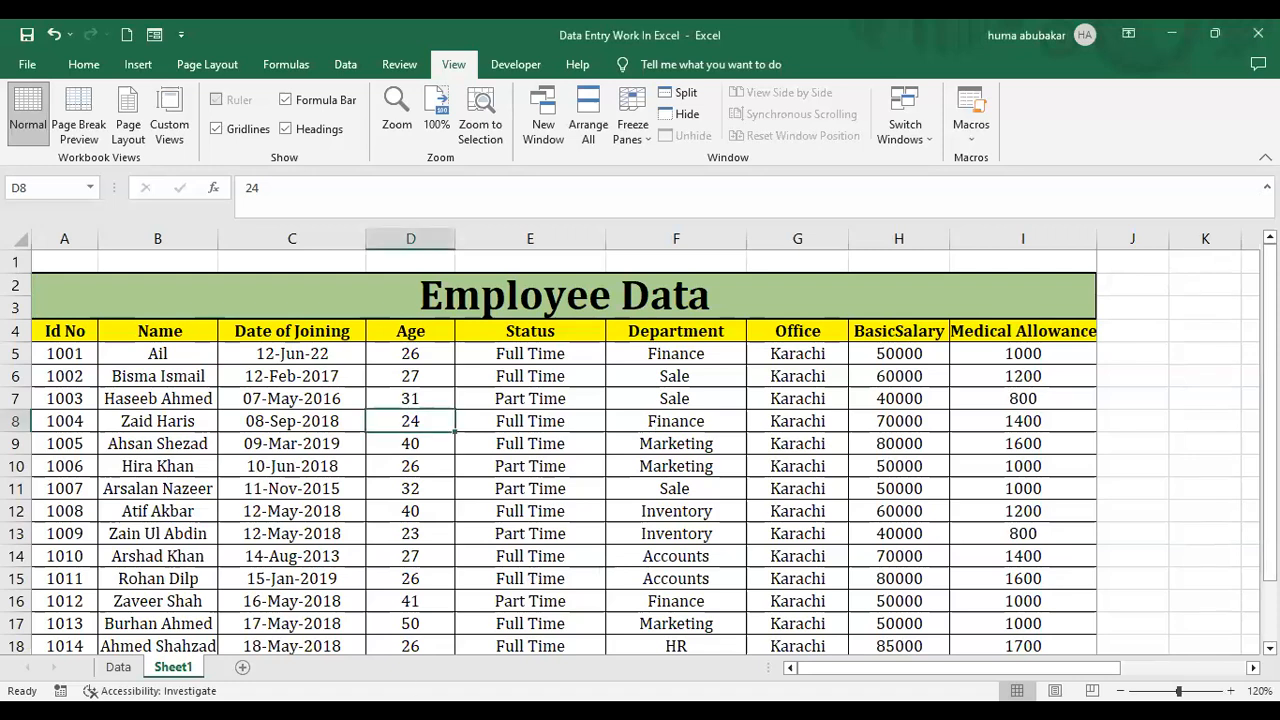
# Examine the exported PDF's table layout in the browser and return to Sheet1 in Excel
pyautogui.hotkey('alt', 'Tab')
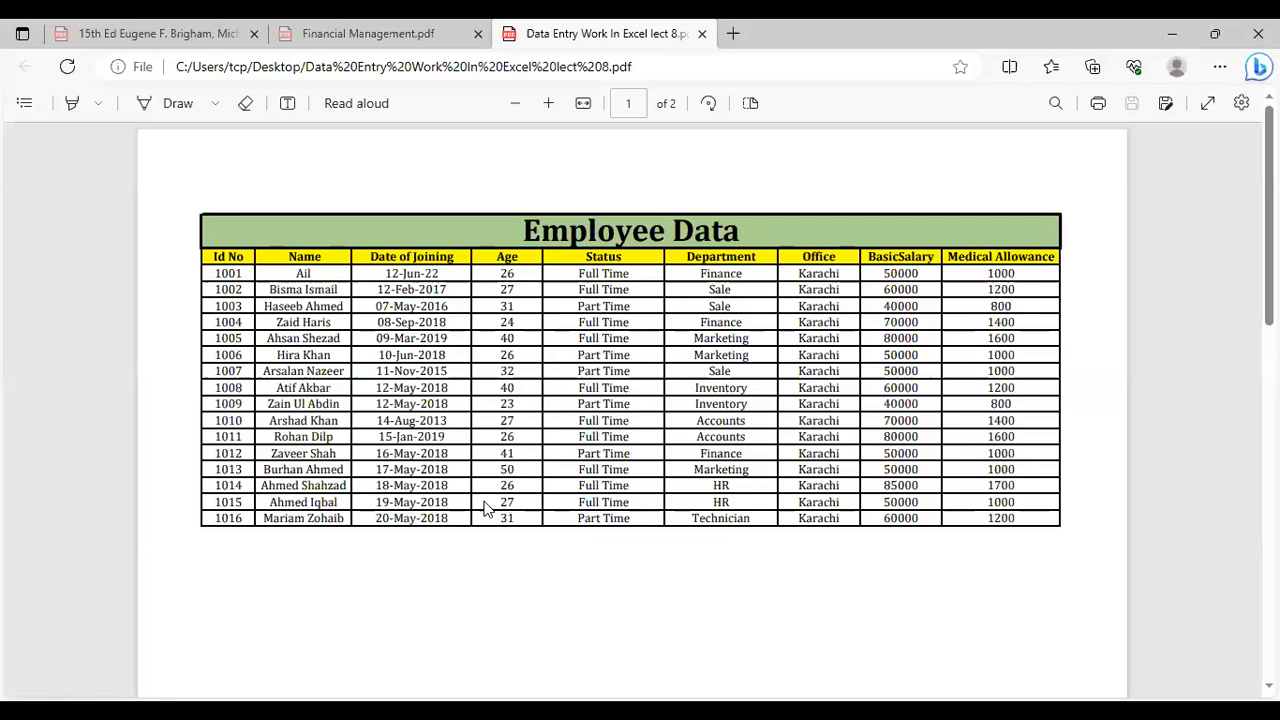
pyautogui.hotkey('alt', 'Tab')
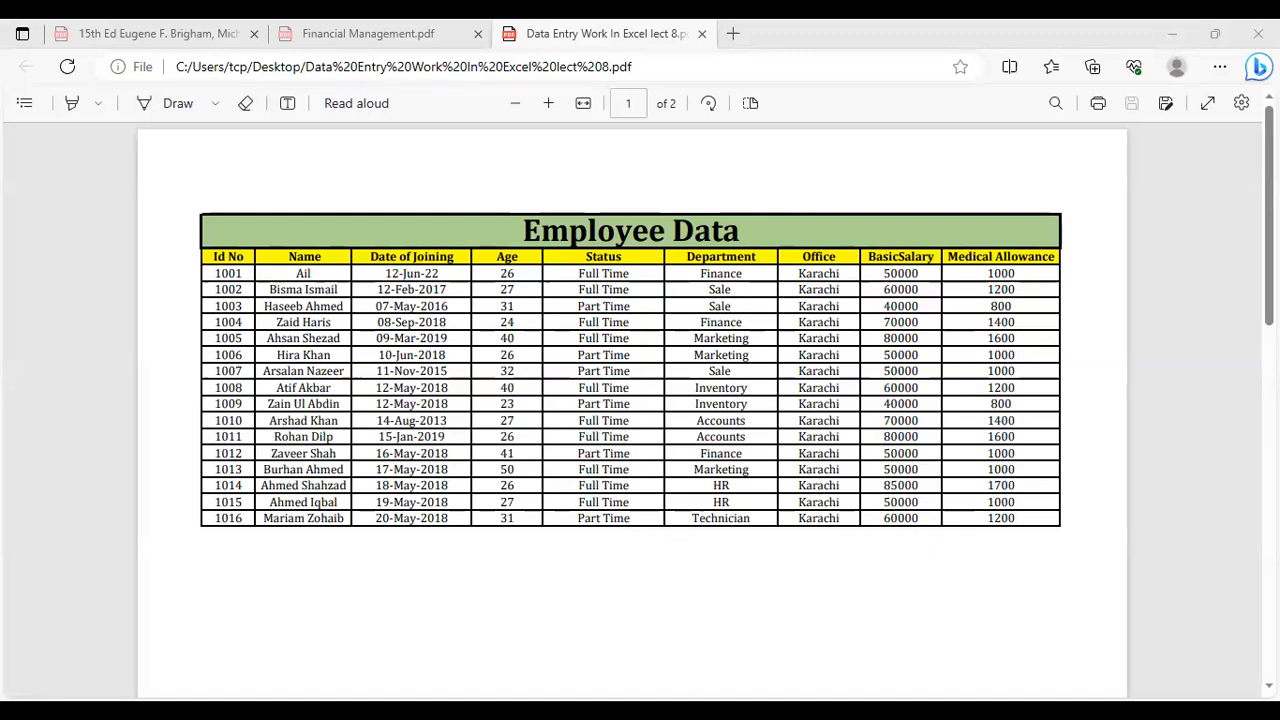
pyautogui.hotkey('alt', 'Tab')
pyautogui.click(762, 335)
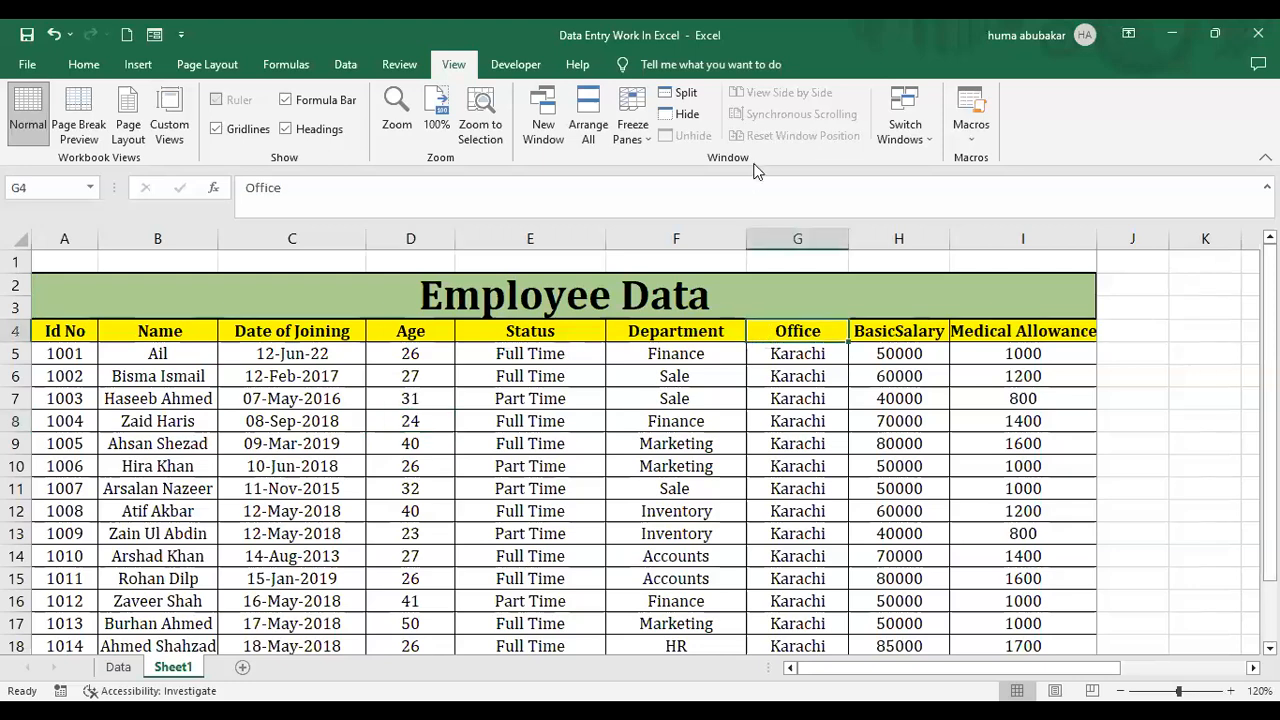
pyautogui.click(84, 64)
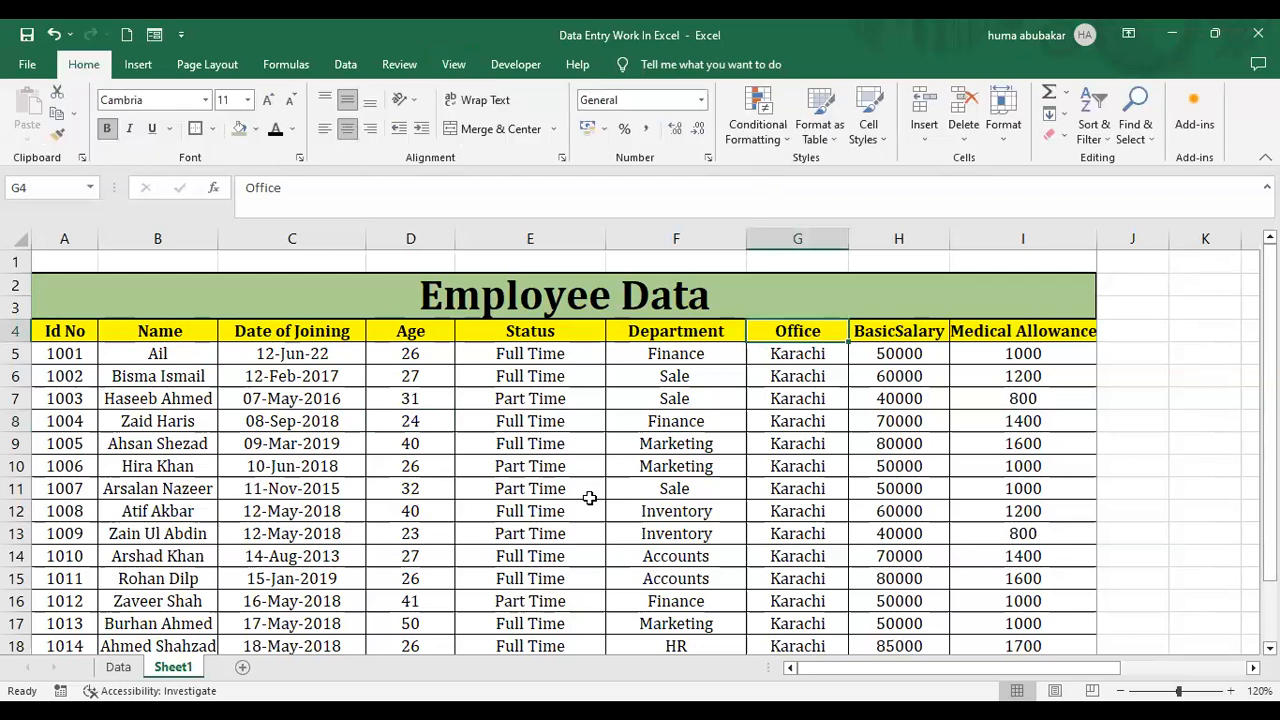
pyautogui.click(587, 493)
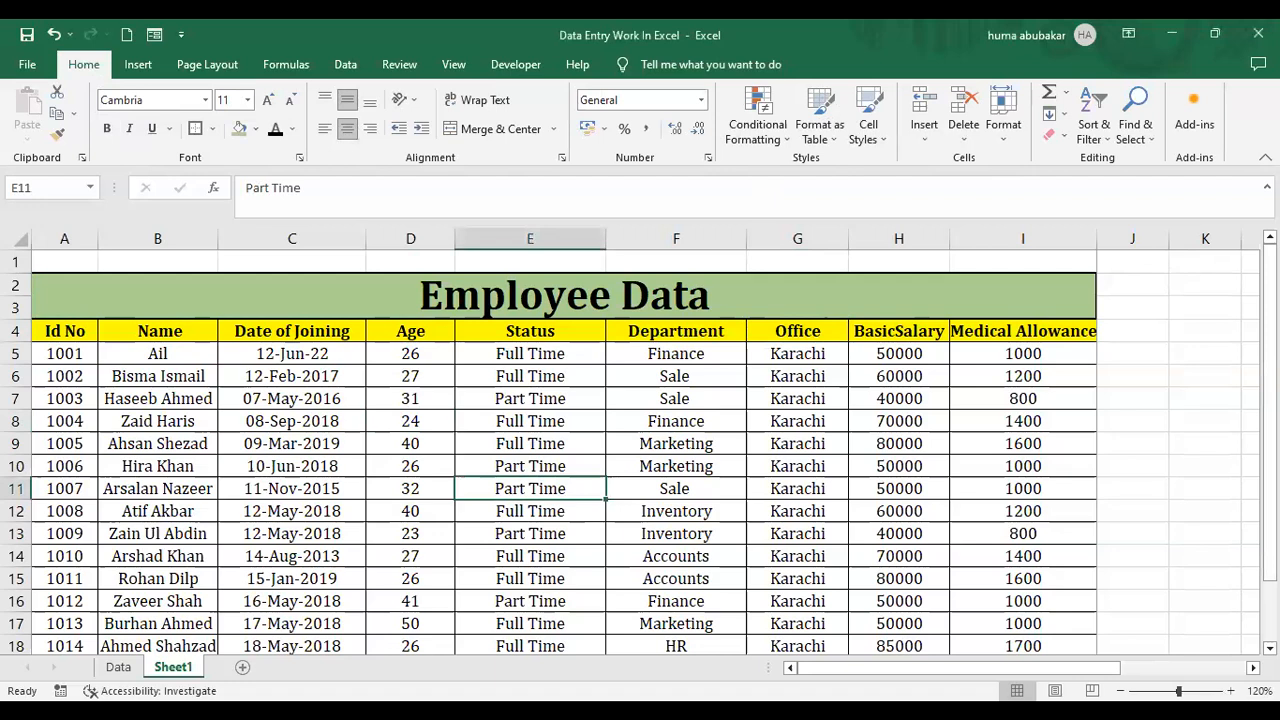
# Search Google in Chrome for "convert excel to pdf" and open iLovePDF's Excel to PDF converter
pyautogui.click(600, 422)
pyautogui.write('Co')
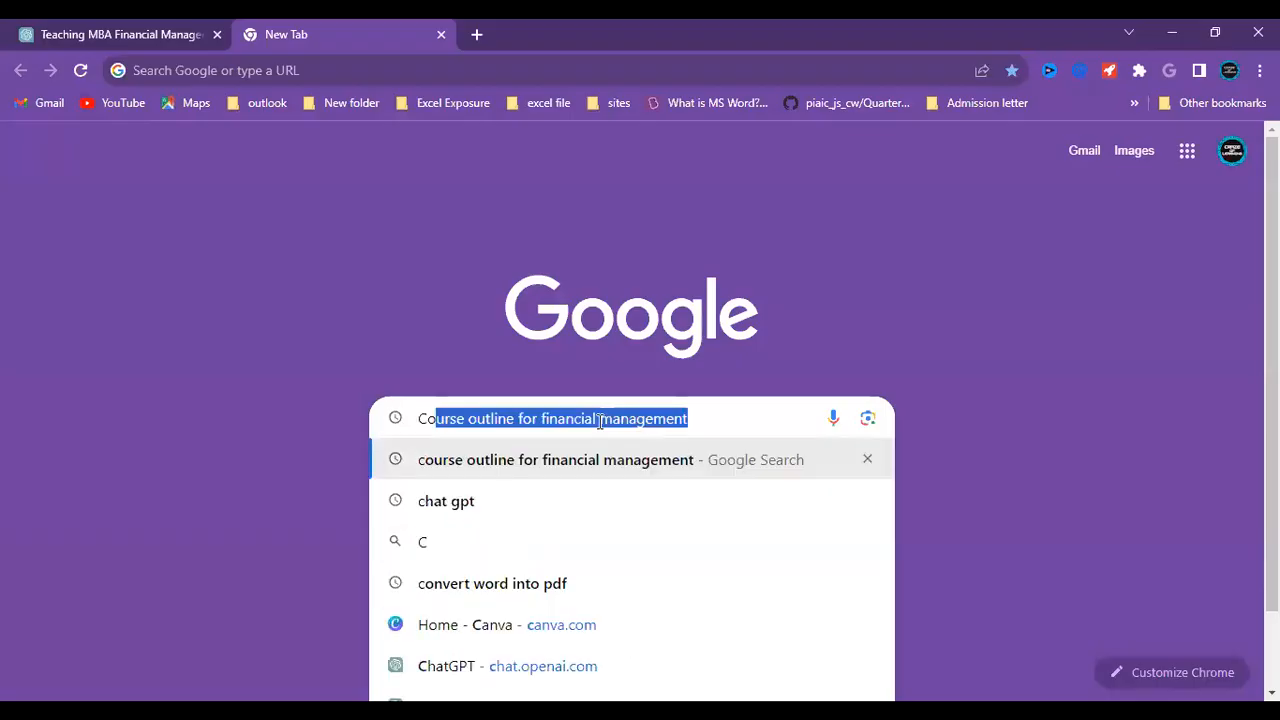
pyautogui.write('nvert Exc')
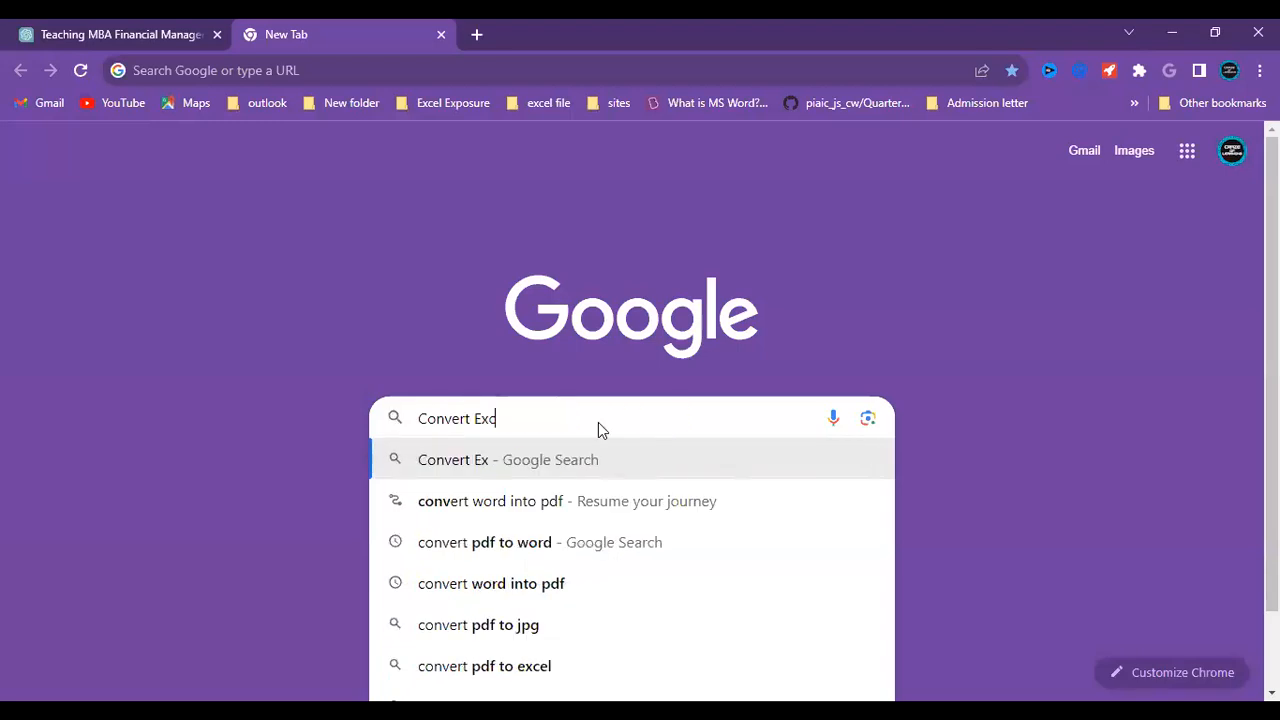
pyautogui.write('el')
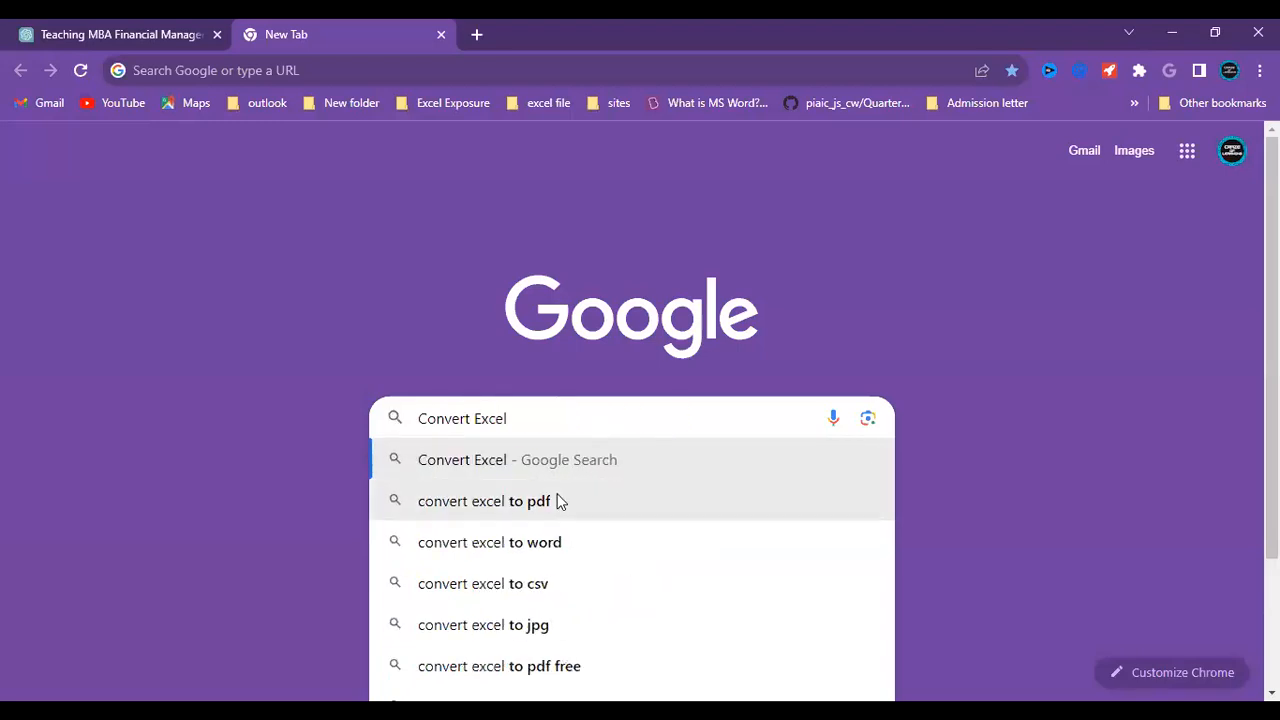
pyautogui.click(560, 501)
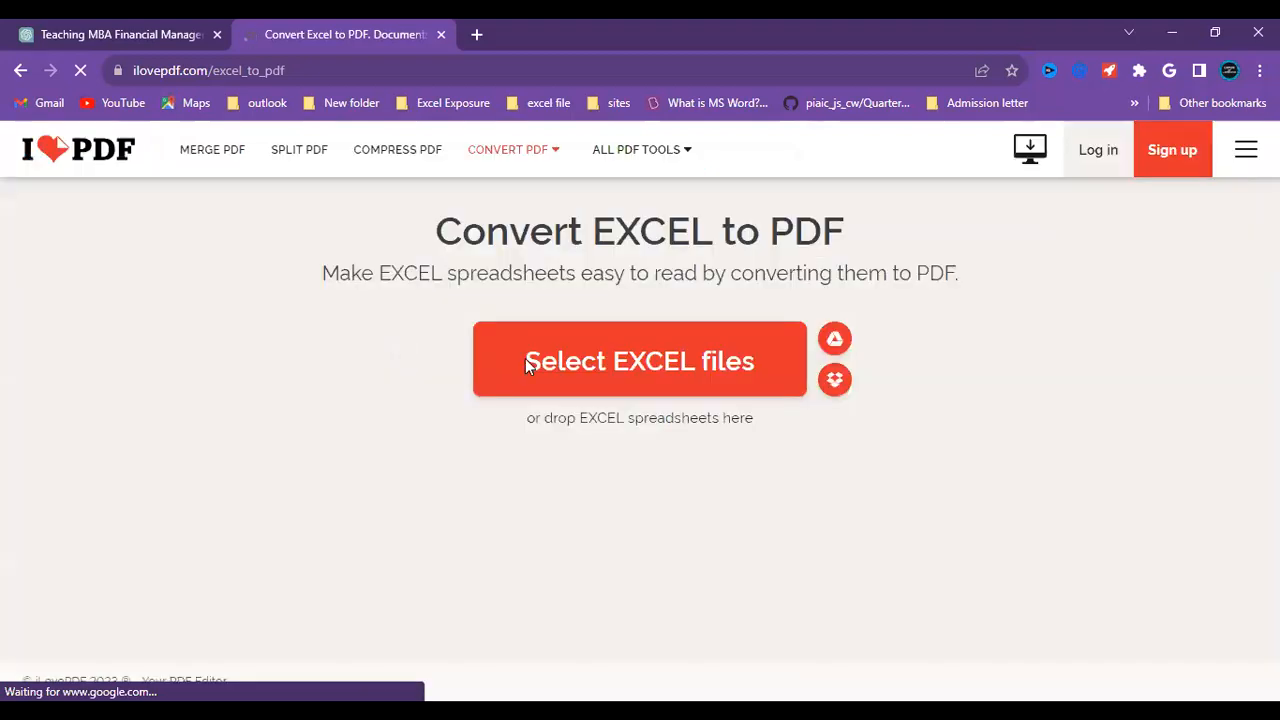
# Upload the "Data Entry Work In Excel" workbook to iLovePDF, convert it to PDF and open the downloaded file
pyautogui.click(568, 372)
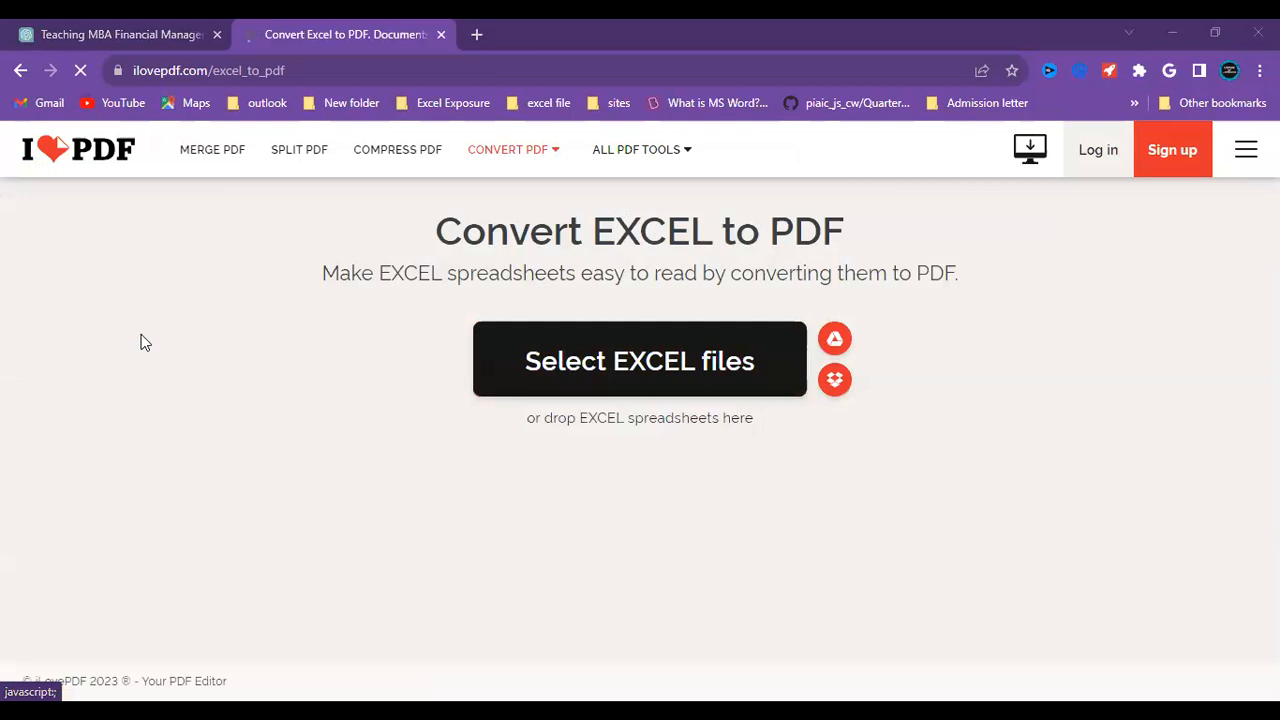
pyautogui.scroll(3, 103, 275)
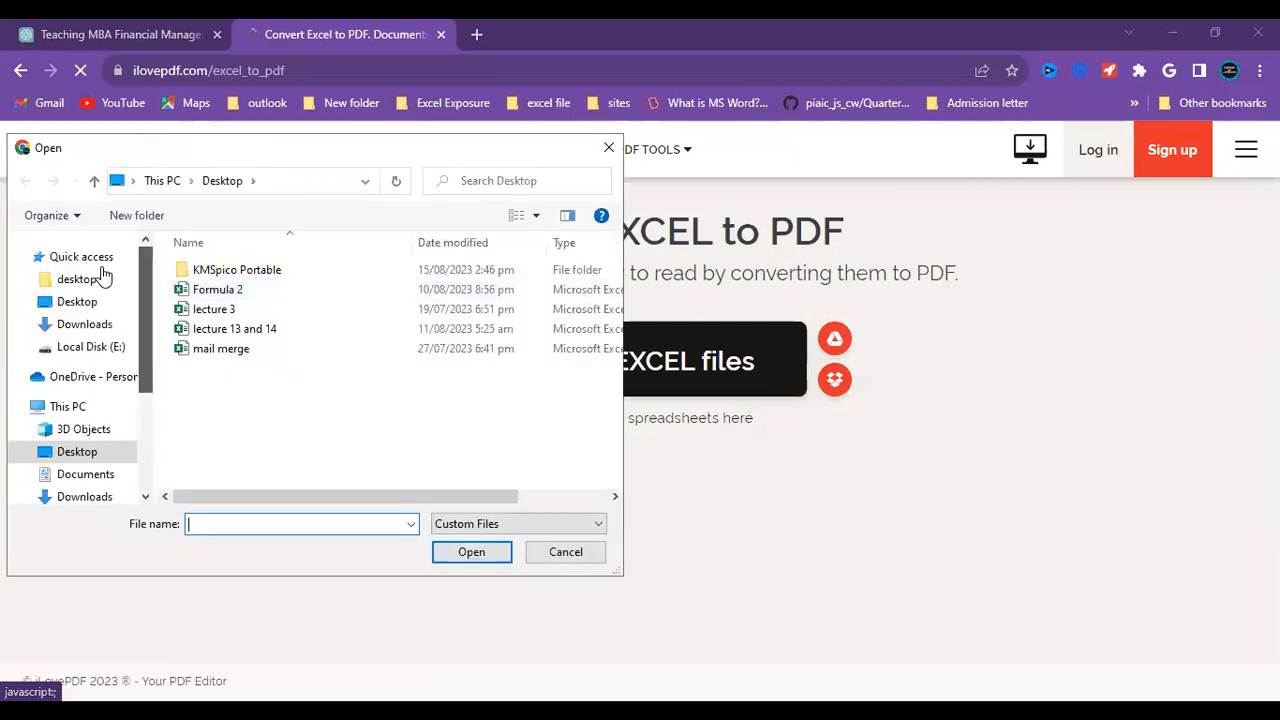
pyautogui.click(104, 267)
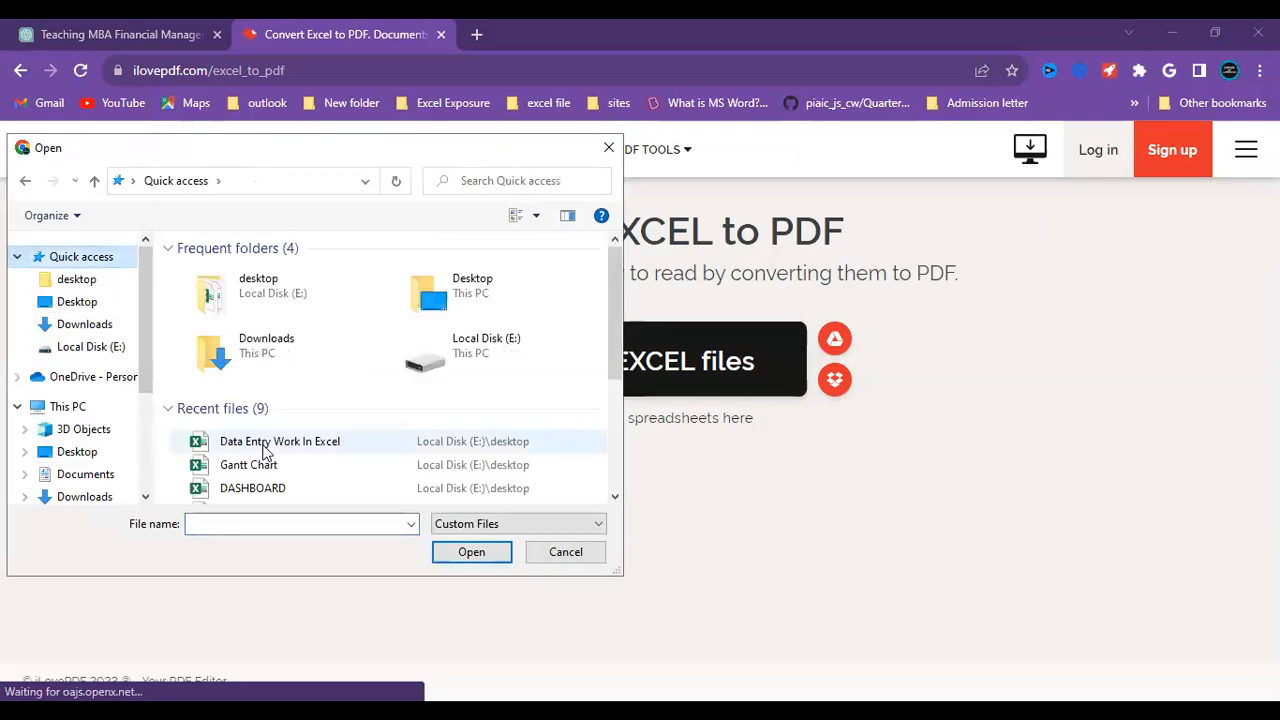
pyautogui.click(265, 450)
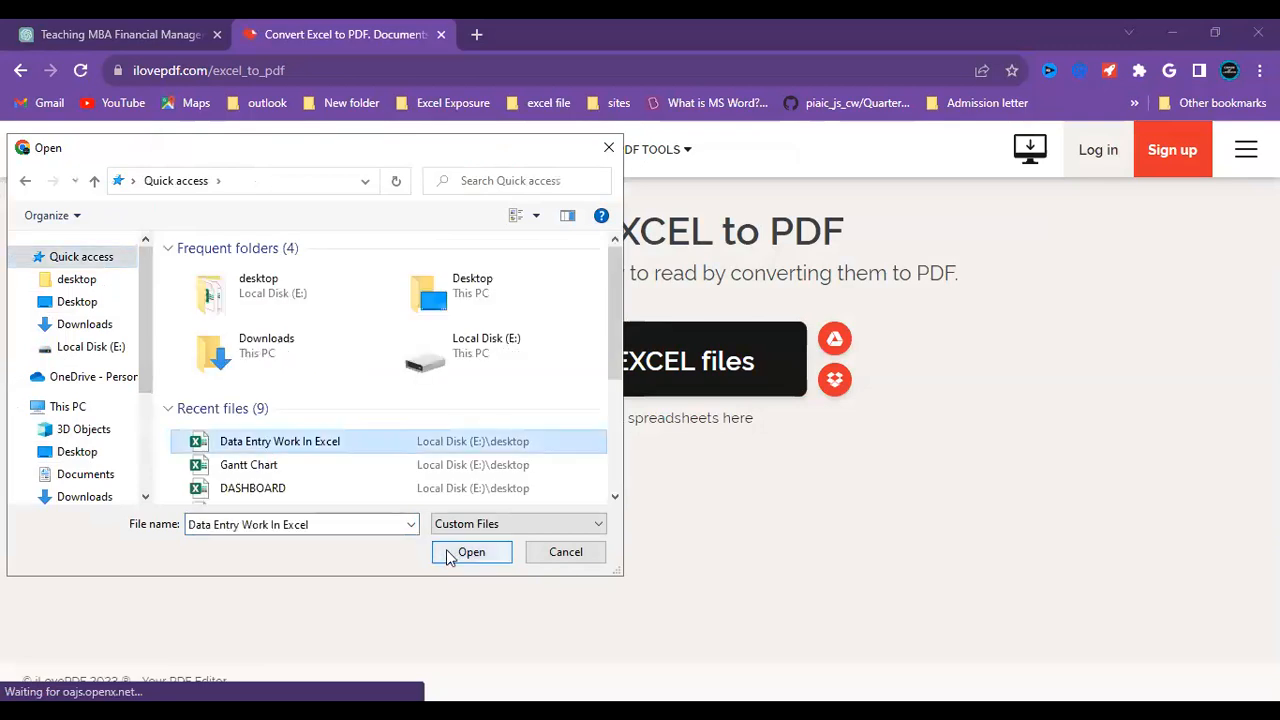
pyautogui.click(447, 557)
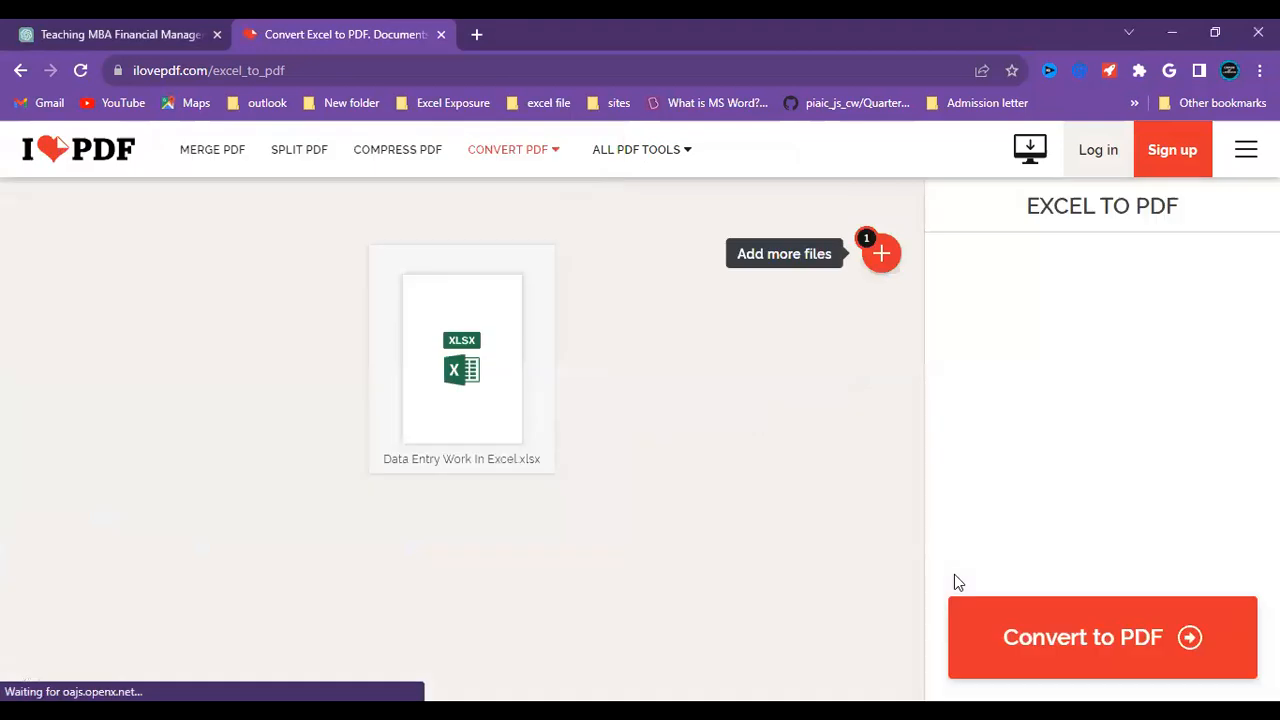
pyautogui.click(1098, 640)
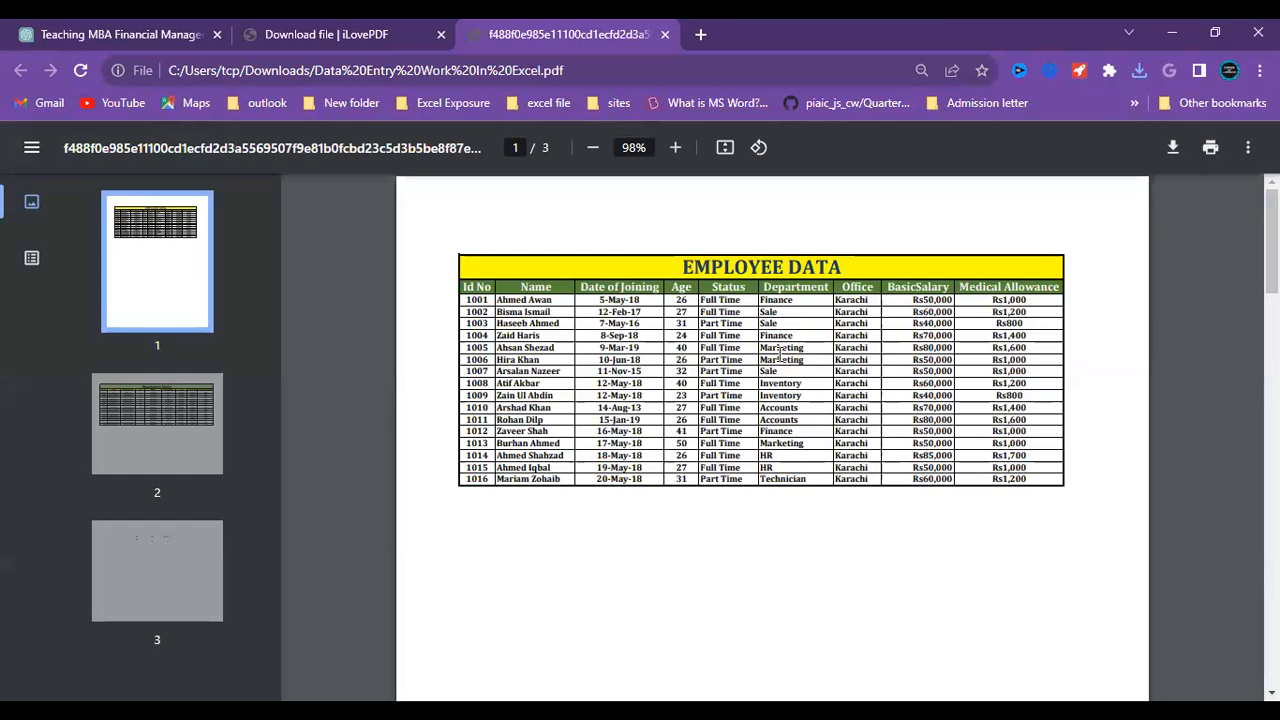
# Examine the Employee Data table on page 2 of the converted PDF and switch back to Excel
pyautogui.click(171, 411)
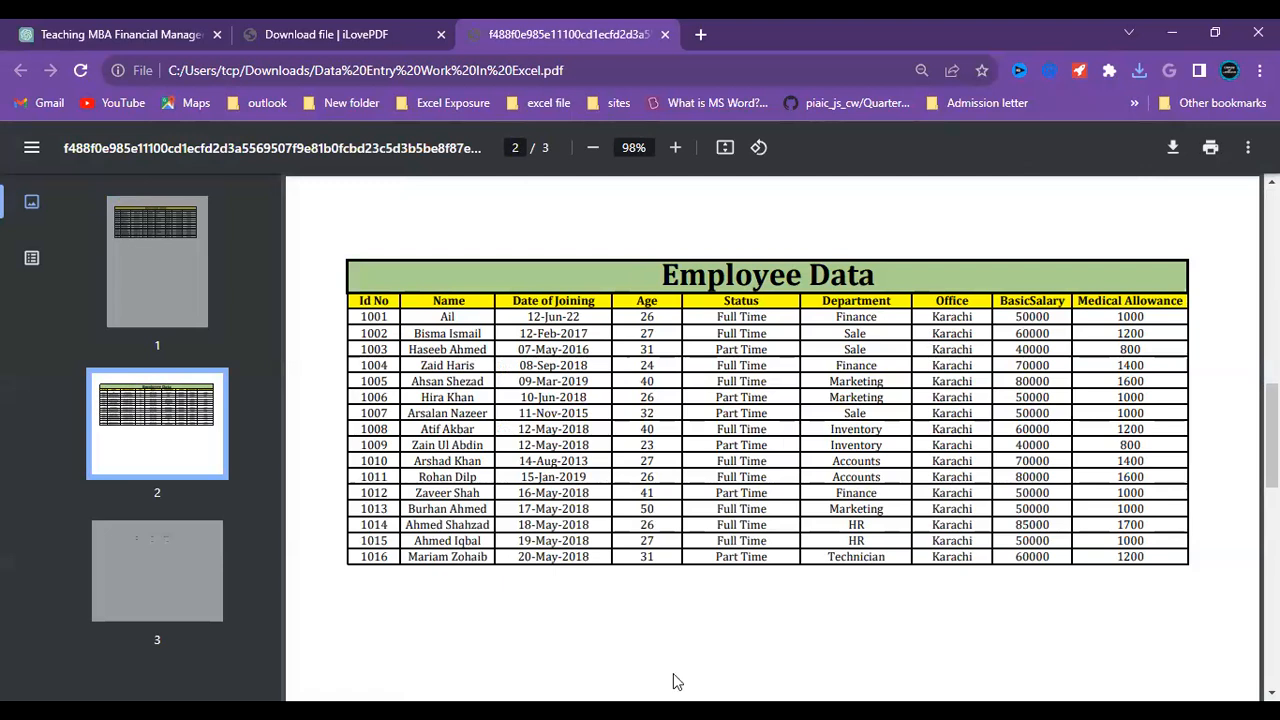
pyautogui.hotkey('alt', 'Tab')
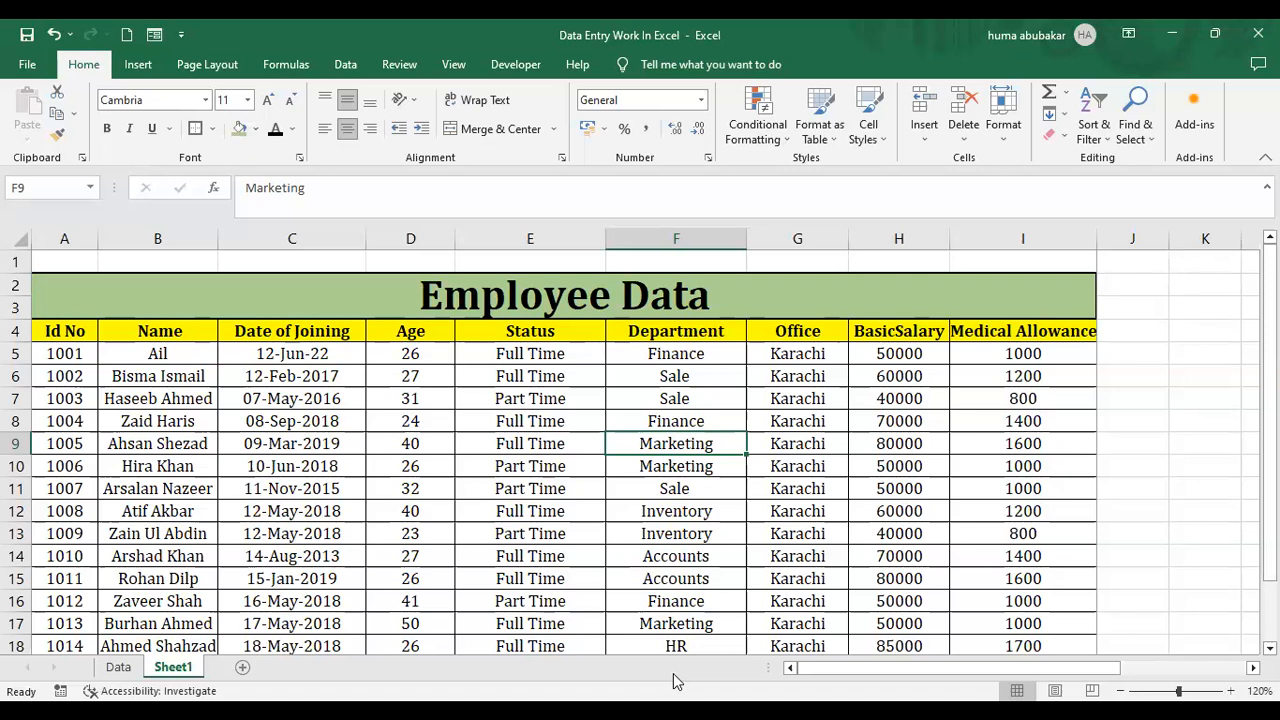
# Look through the full list of recent workbooks and try to open Excel Formula (2)
pyautogui.click(27, 63)
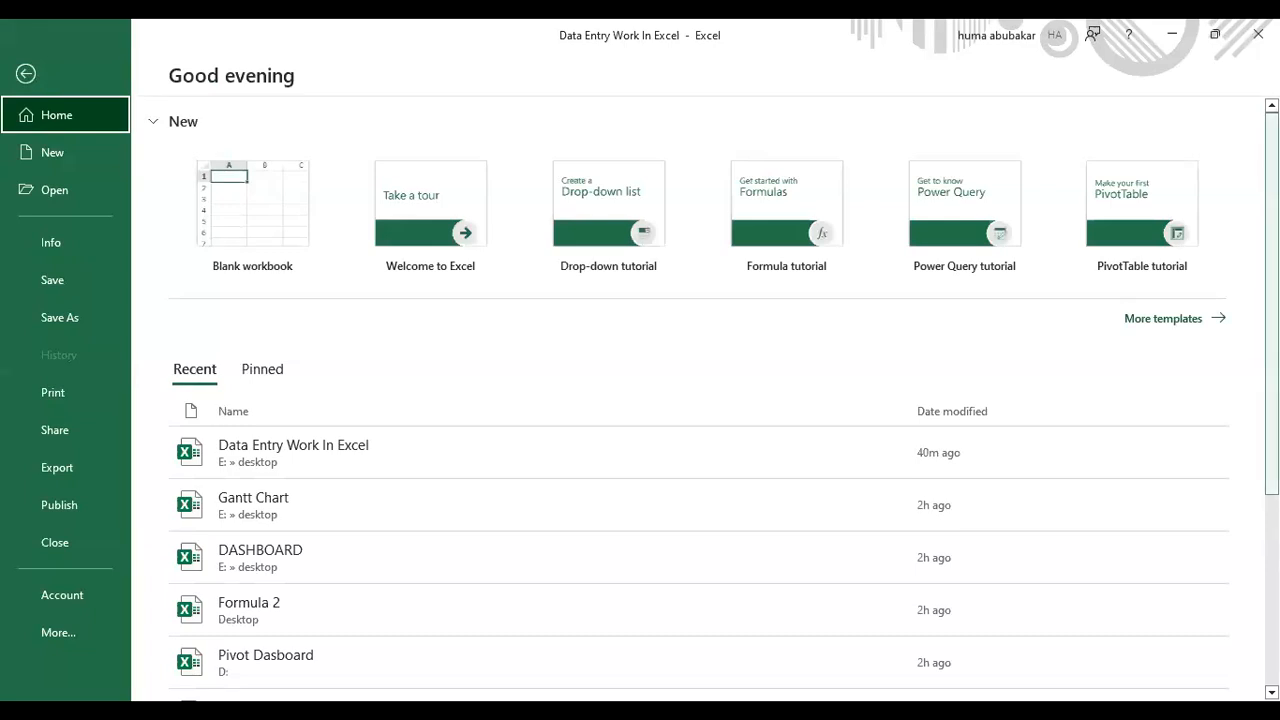
pyautogui.scroll(-3, 1162, 577)
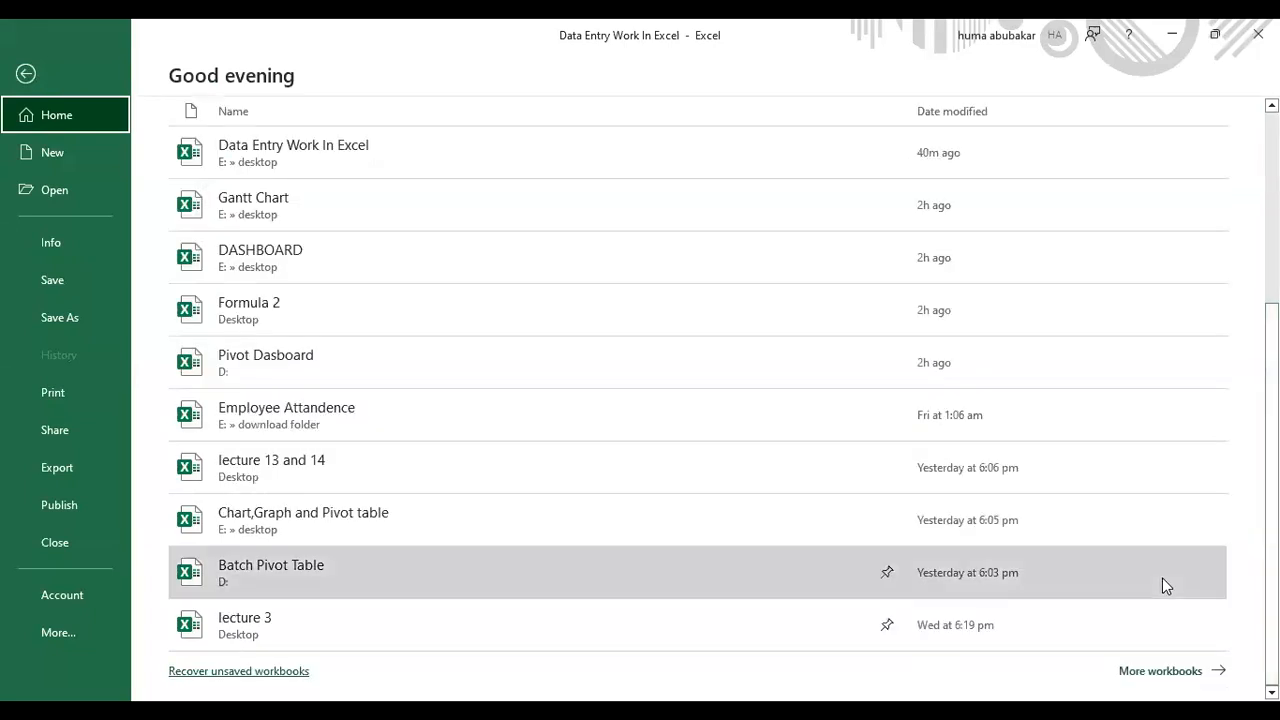
pyautogui.click(1170, 671)
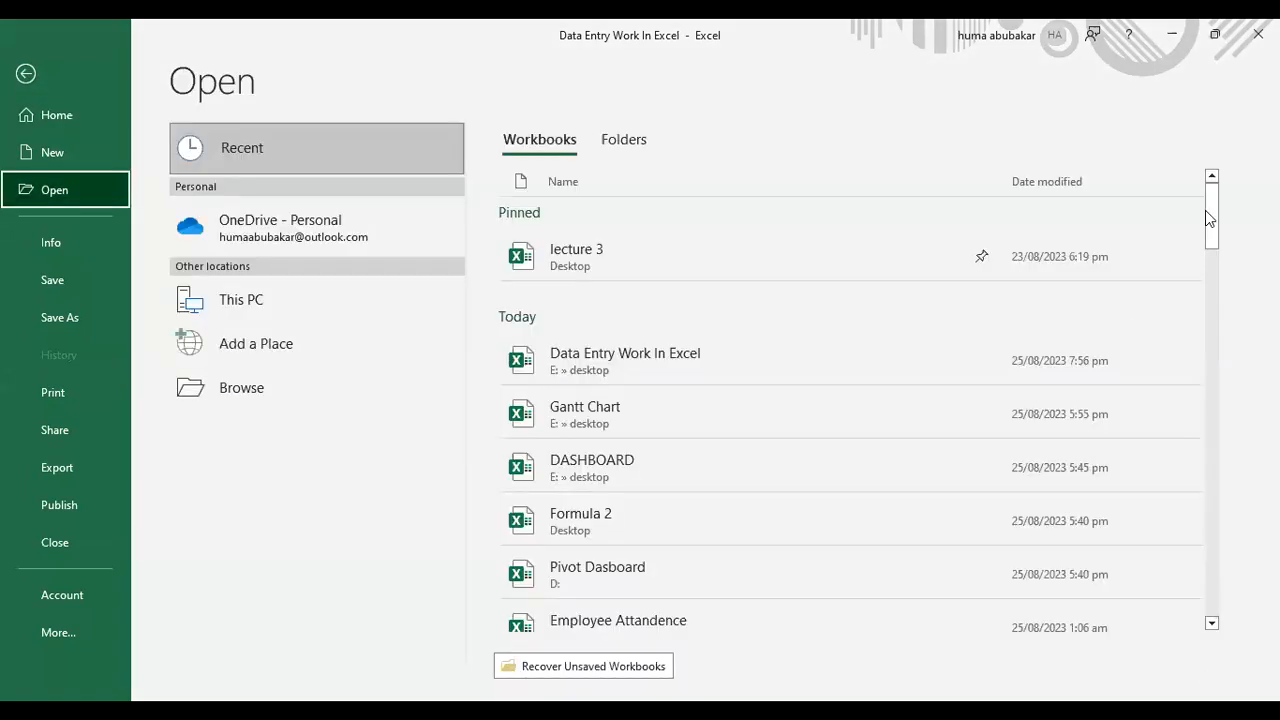
pyautogui.click(1214, 277)
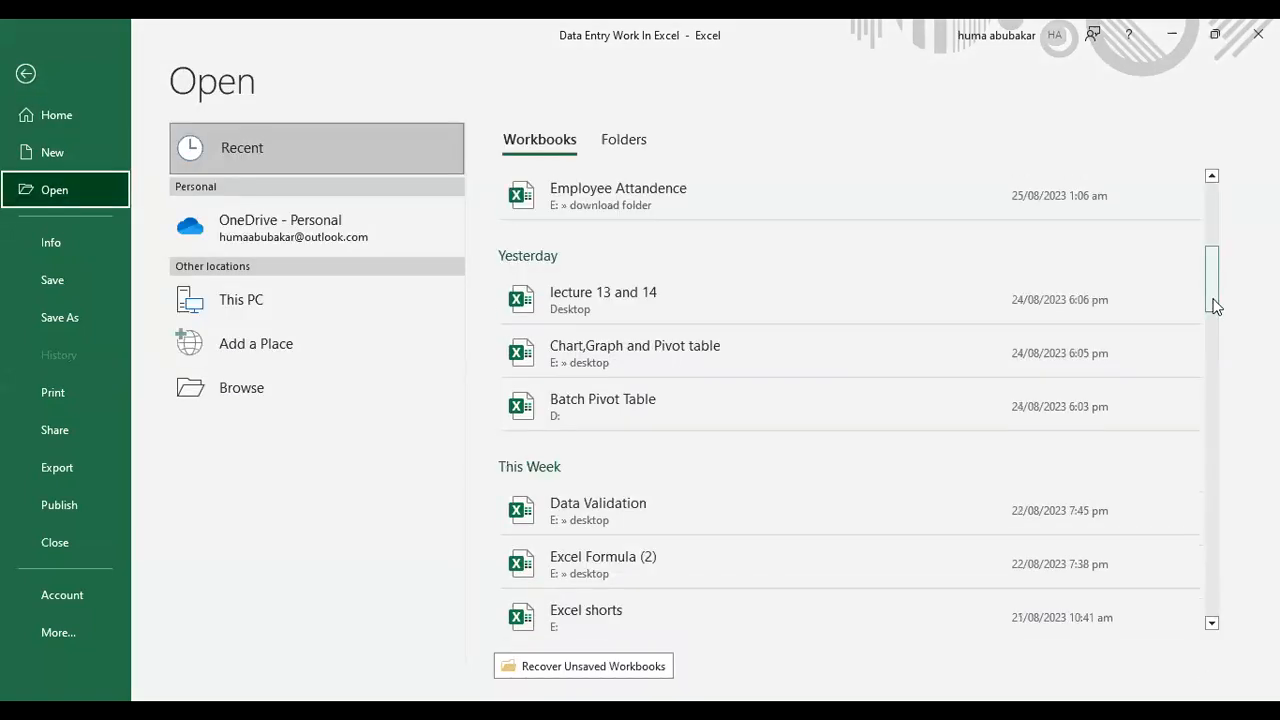
pyautogui.scroll(-5, 1214, 312)
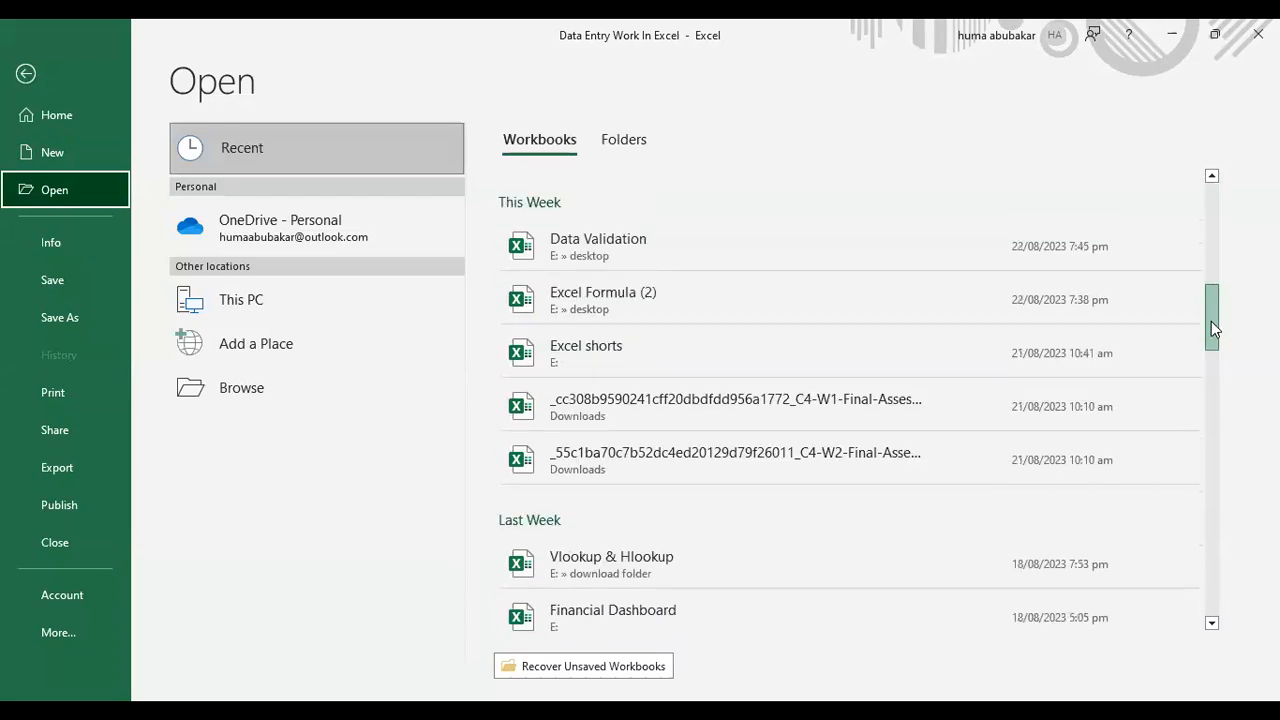
pyautogui.scroll(-1, 1211, 317)
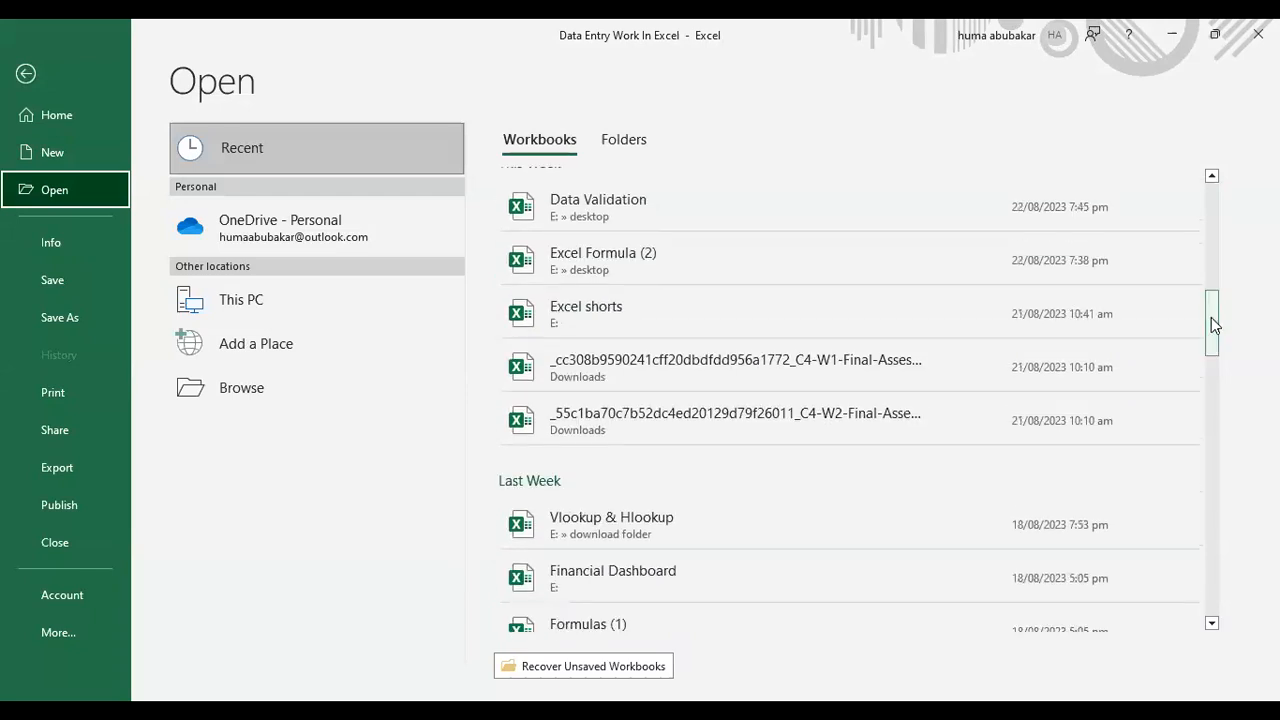
pyautogui.click(862, 259)
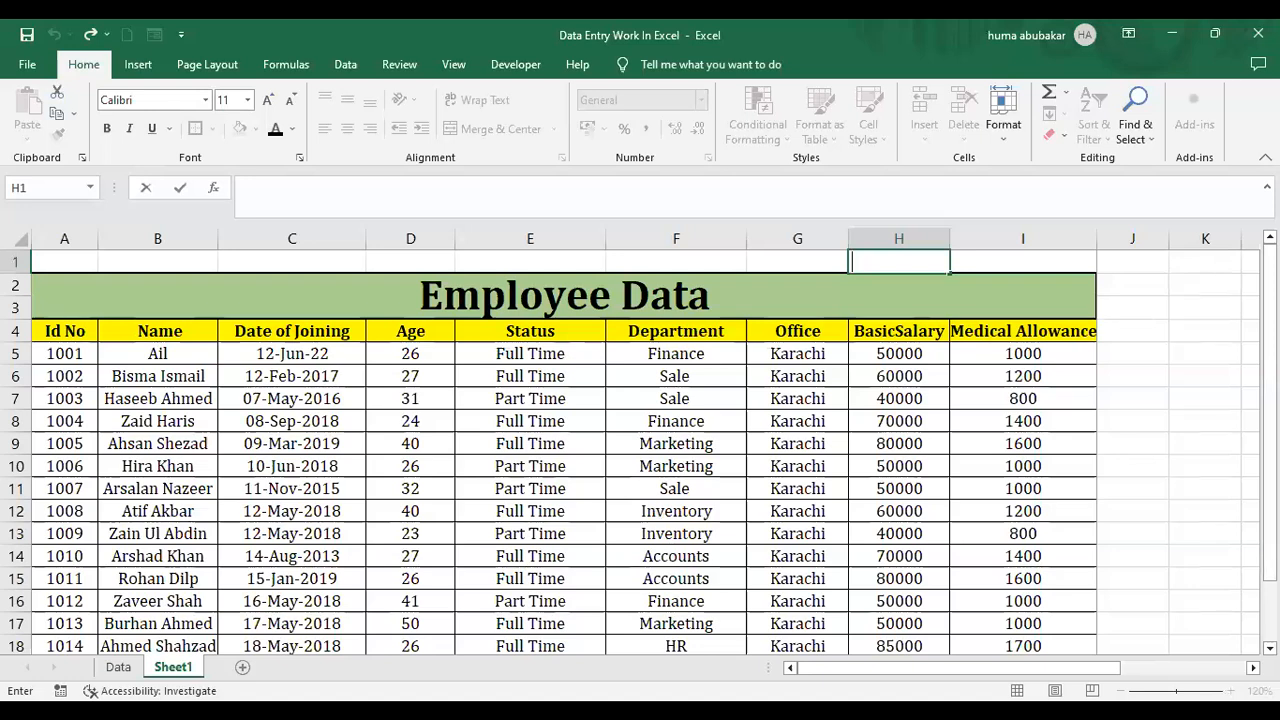
# Open the Excel Formula (2) workbook from the full list of recent workbooks
pyautogui.click(30, 64)
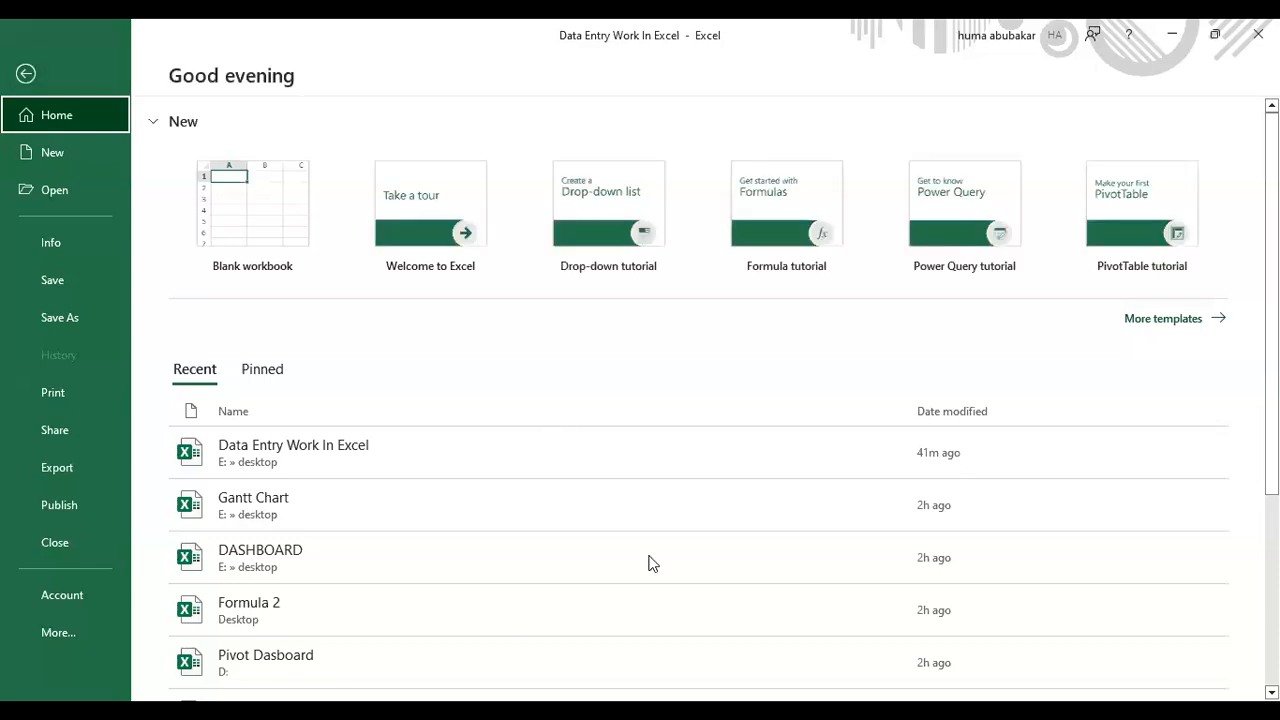
pyautogui.scroll(-3, 700, 505)
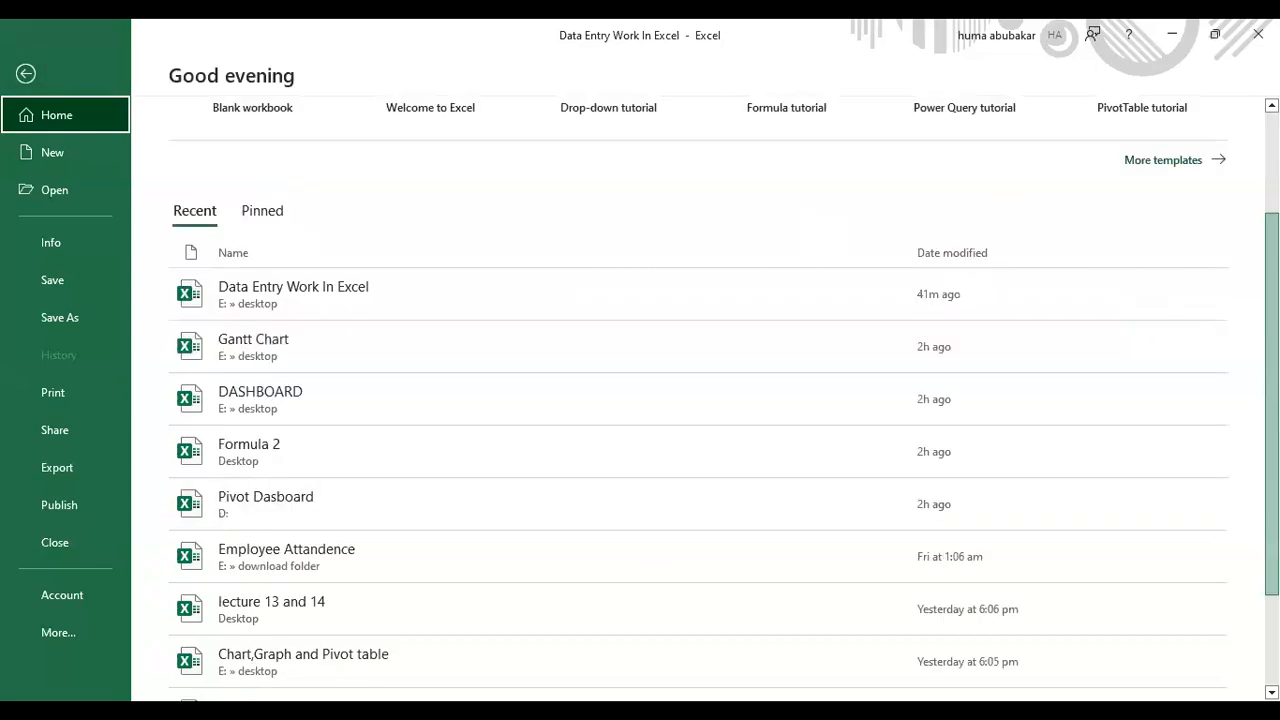
pyautogui.scroll(-3, 700, 400)
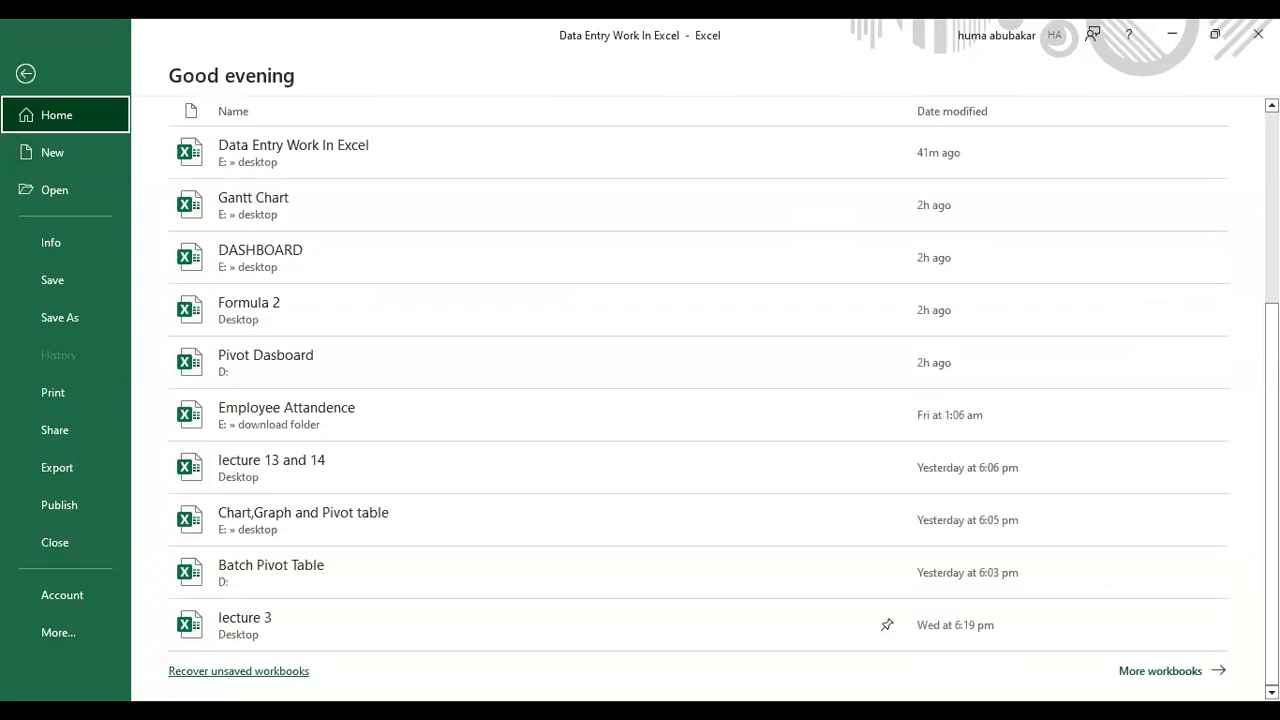
pyautogui.click(1206, 677)
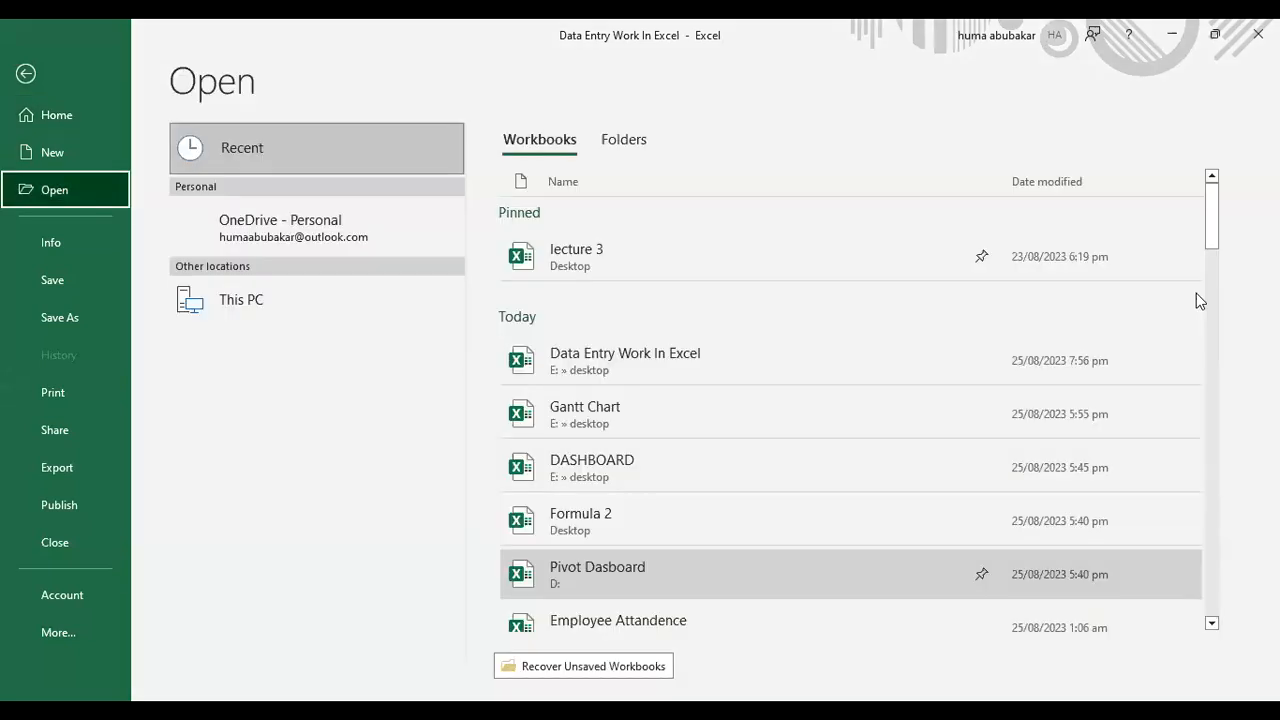
pyautogui.moveTo(1211, 233); pyautogui.dragTo(1226, 394)
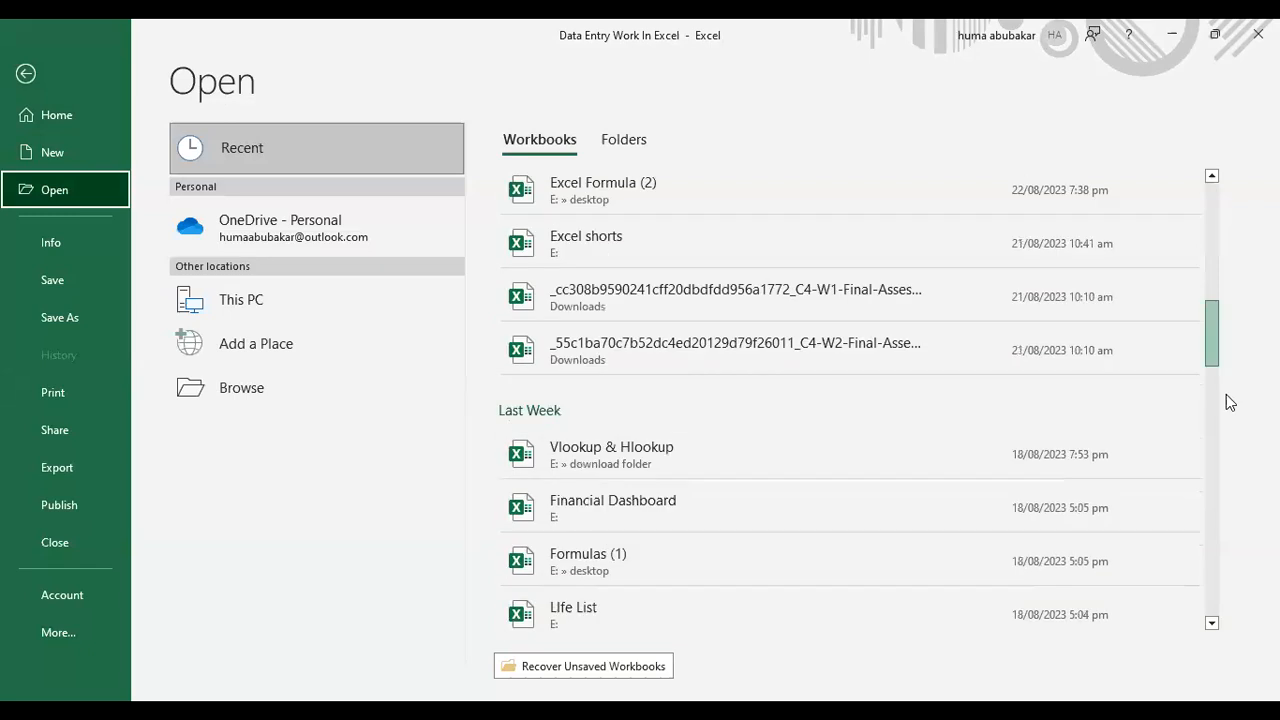
pyautogui.scroll(-3, 874, 269)
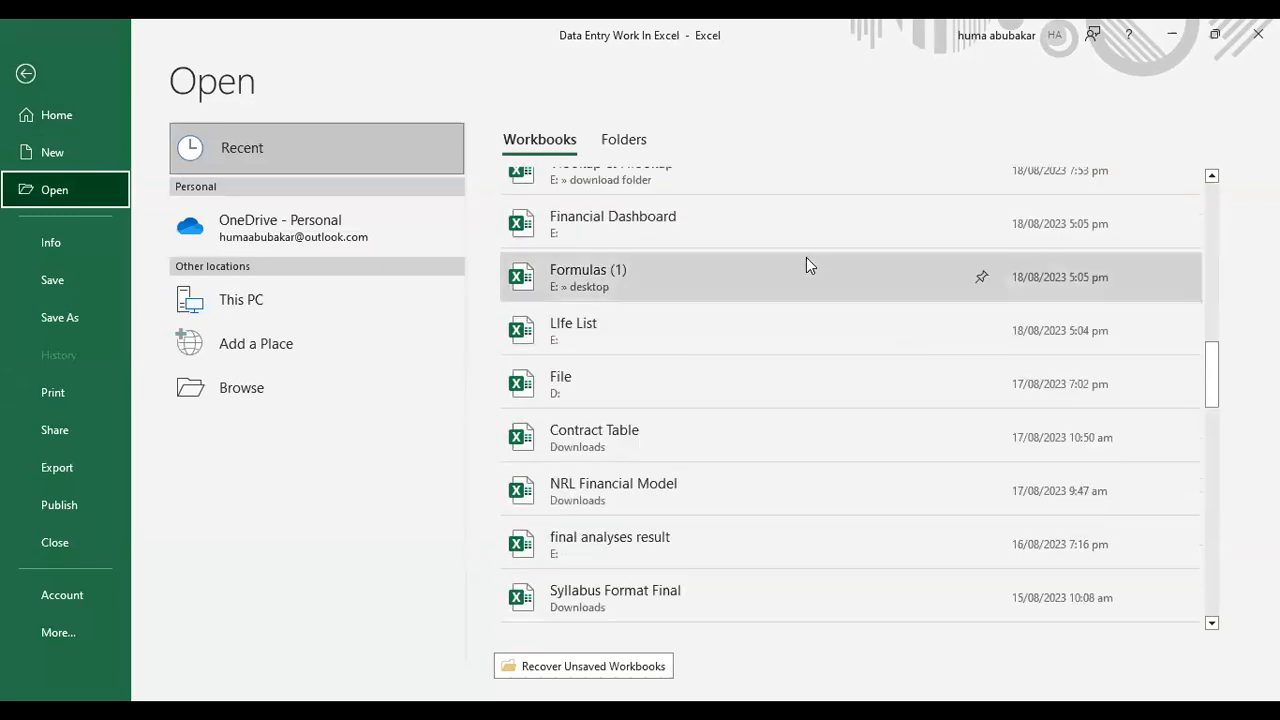
pyautogui.click(1216, 320)
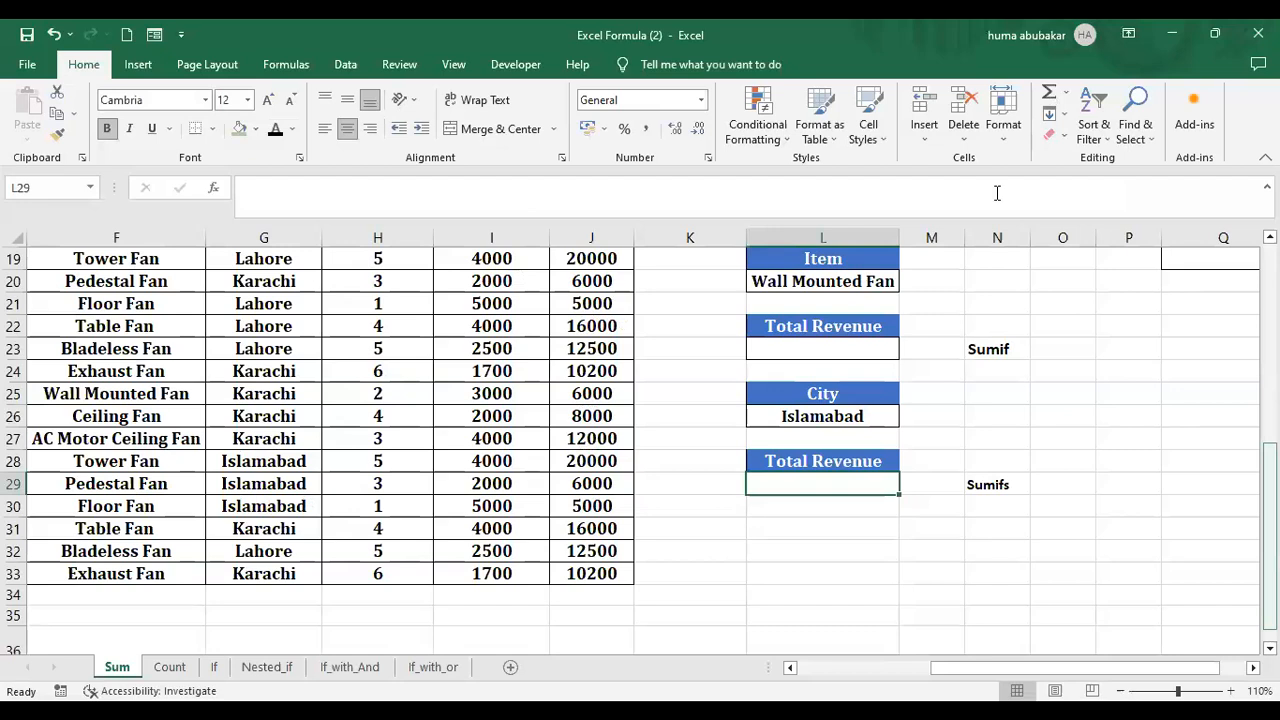
# Look over the Sum sheet from its first rows and columns, view the Count, If and Nested_if sheets, and return to Sum
pyautogui.scroll(6, 991, 191)
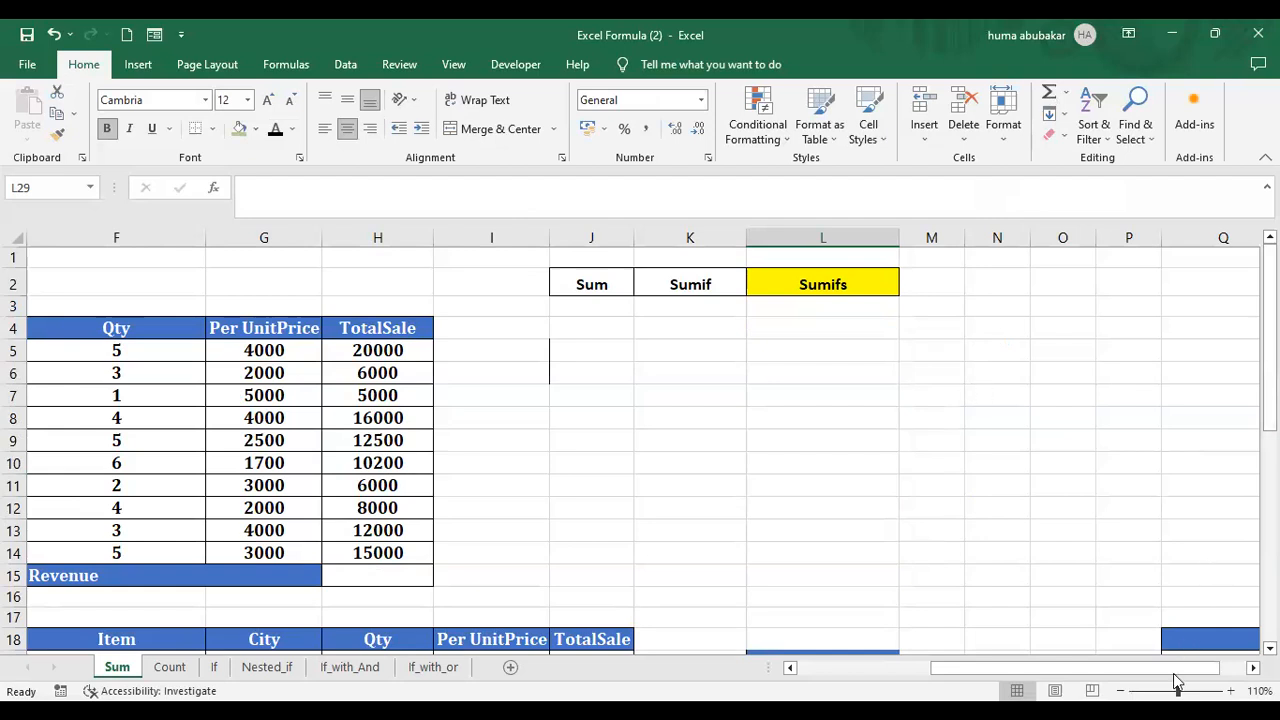
pyautogui.moveTo(1176, 680); pyautogui.dragTo(1009, 668)
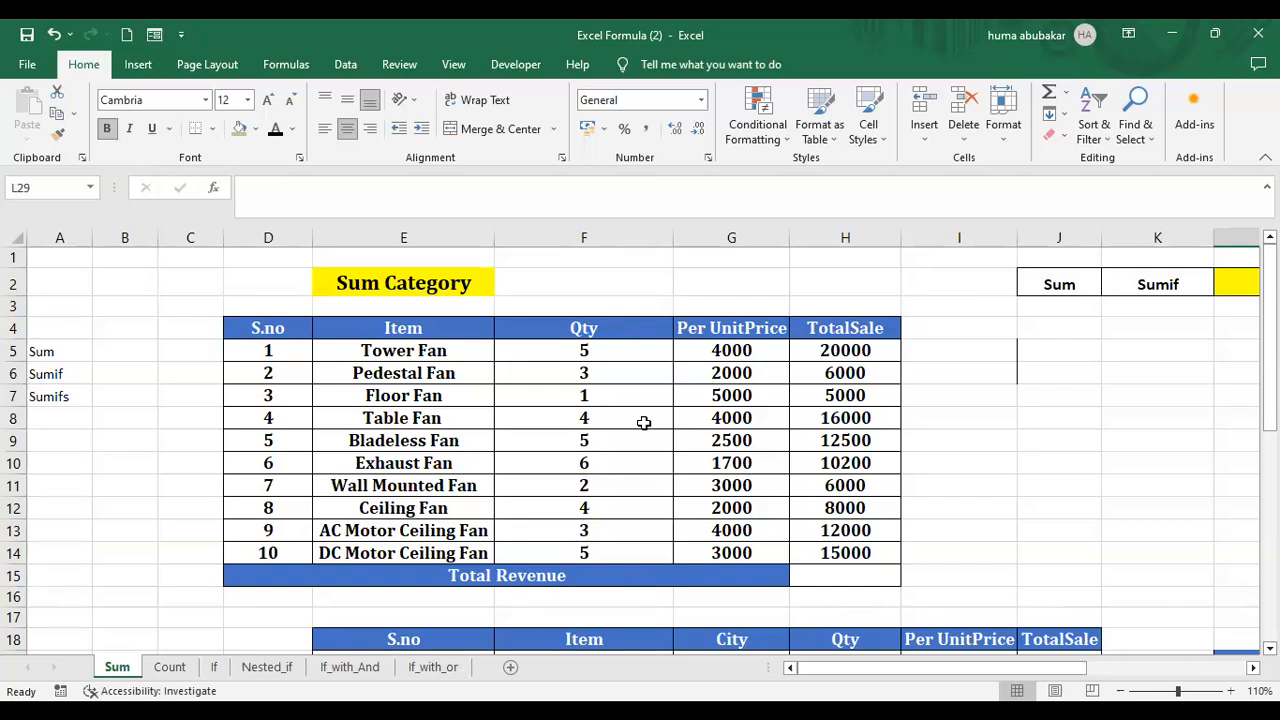
pyautogui.click(170, 673)
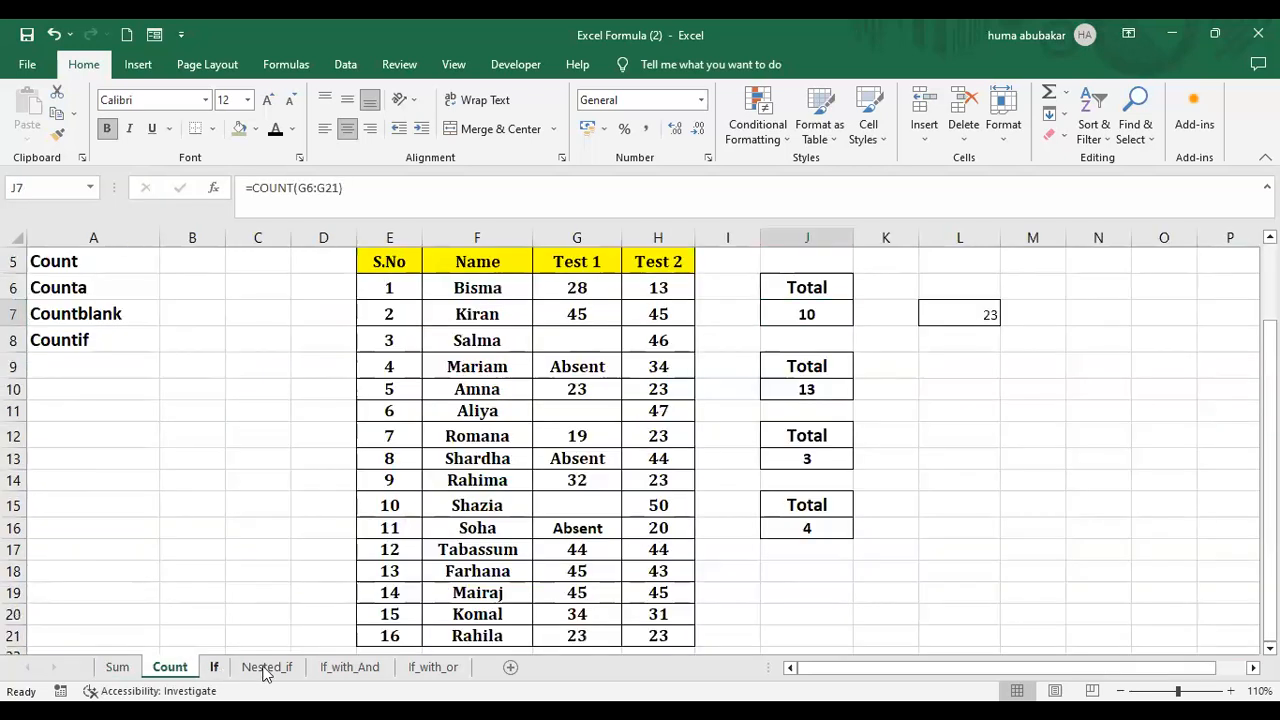
pyautogui.click(214, 667)
pyautogui.click(267, 667)
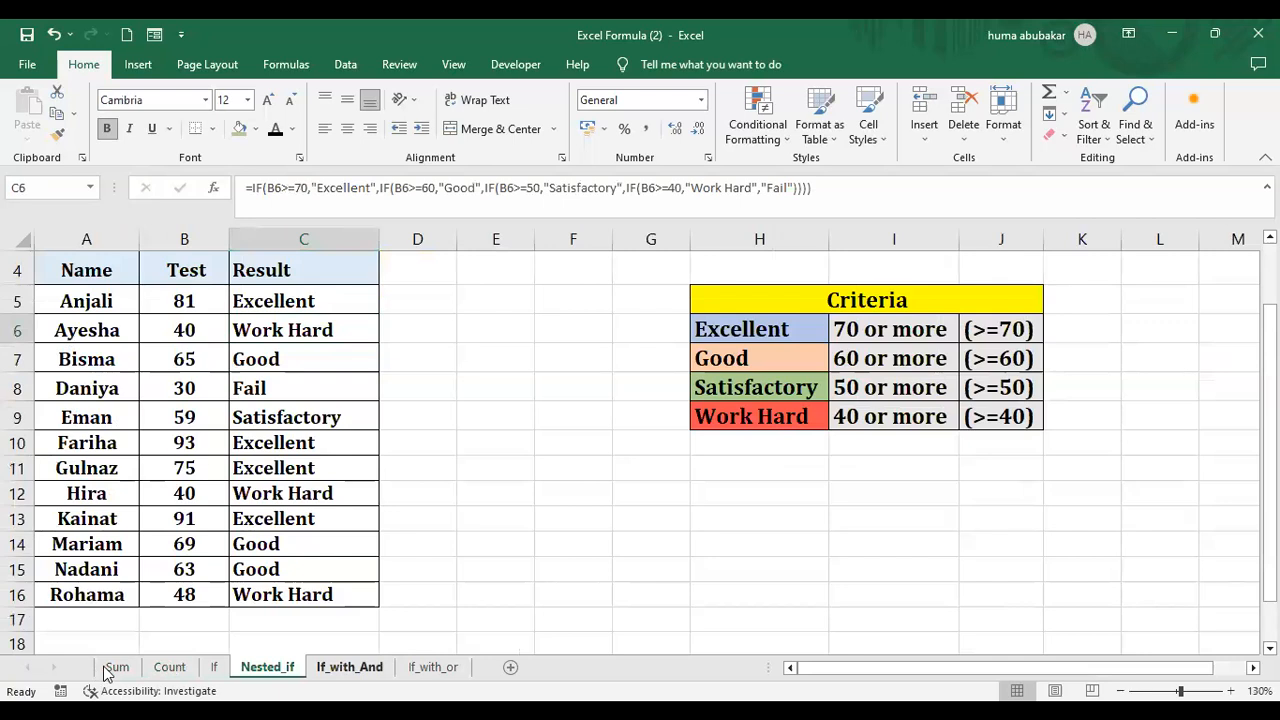
pyautogui.click(112, 667)
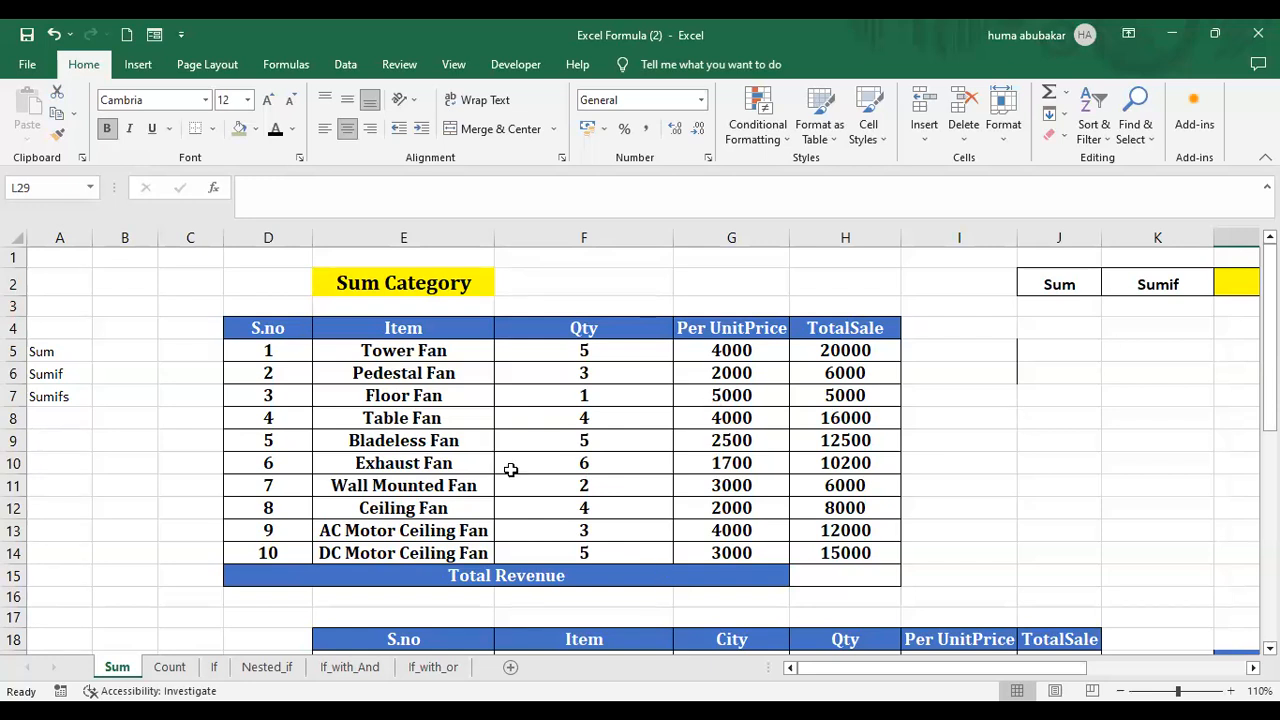
# Examine the Item column, the TotalSale formula in H5 and the TotalSale values in H5:H14
pyautogui.moveTo(300, 331); pyautogui.dragTo(402, 553)
pyautogui.click(396, 354)
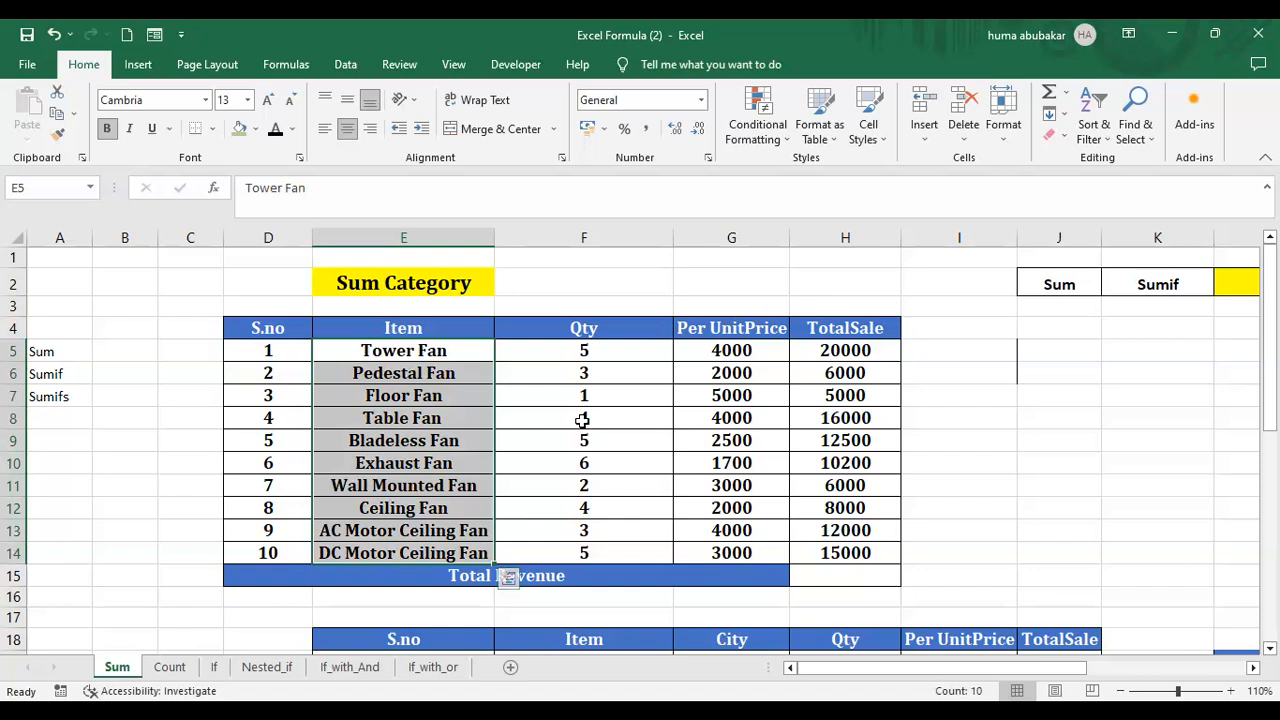
pyautogui.click(866, 352)
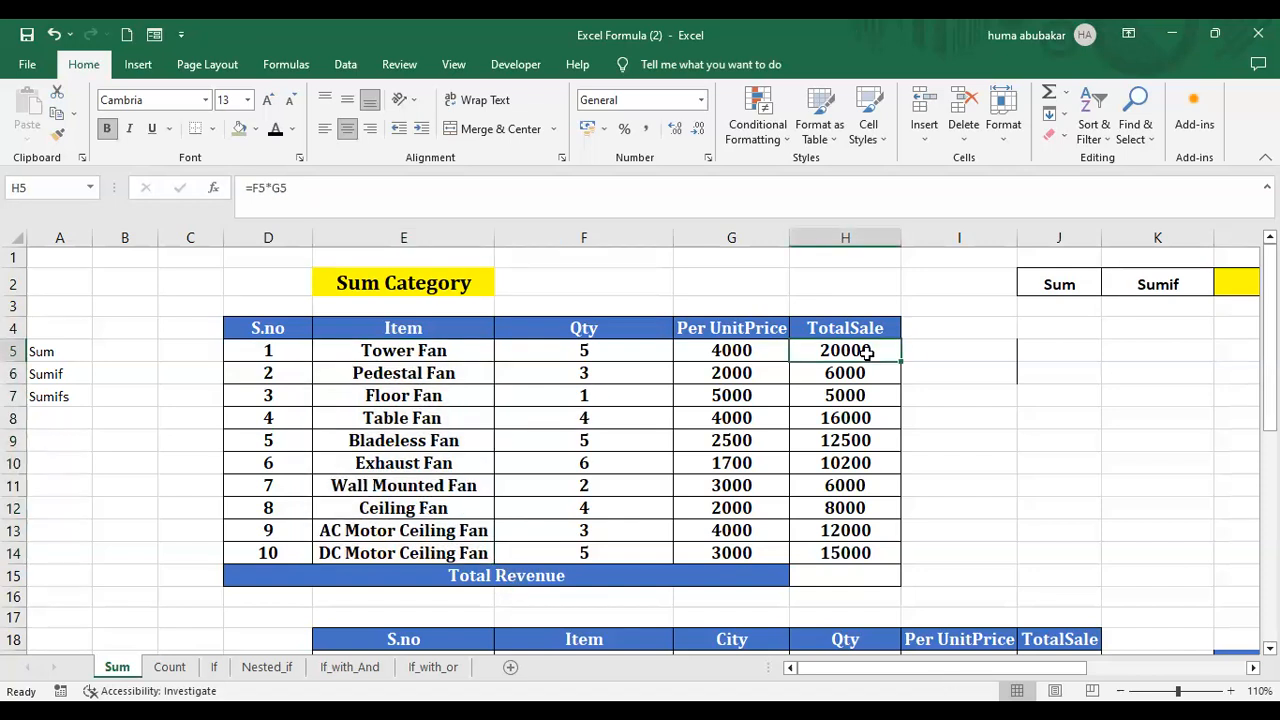
pyautogui.doubleClick(866, 352)
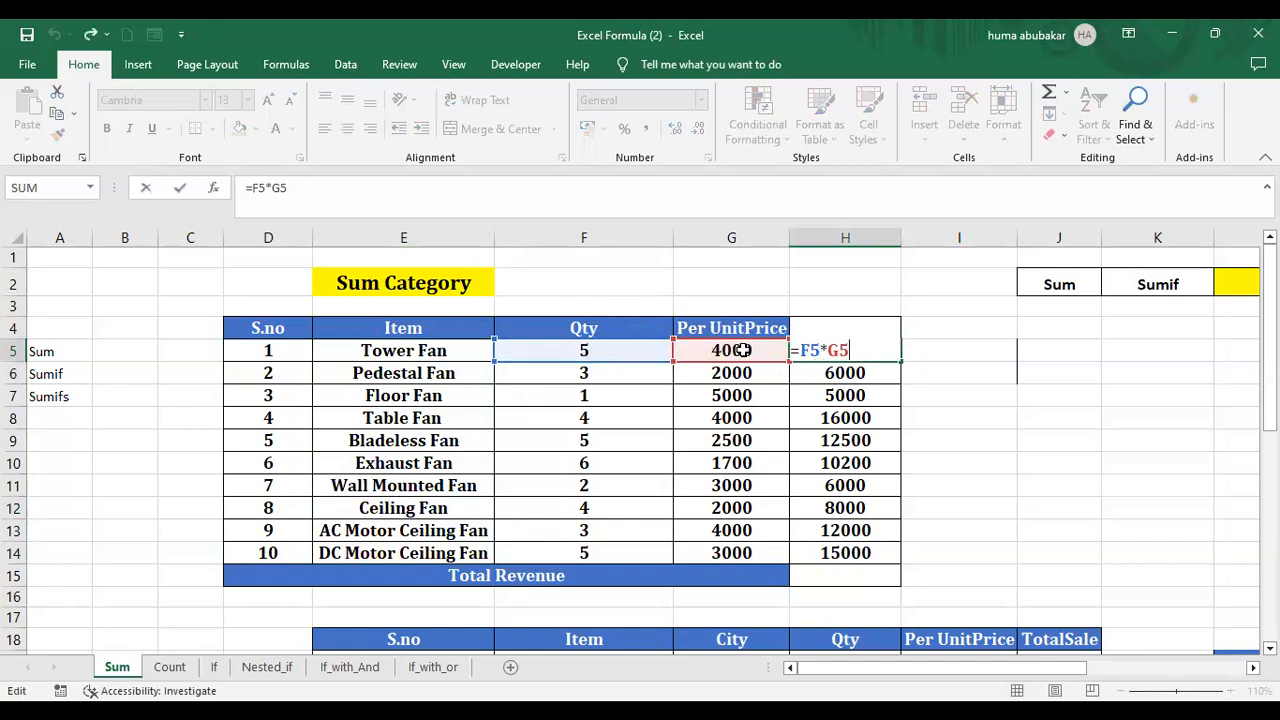
pyautogui.hotkey('ctrl', 'Return')
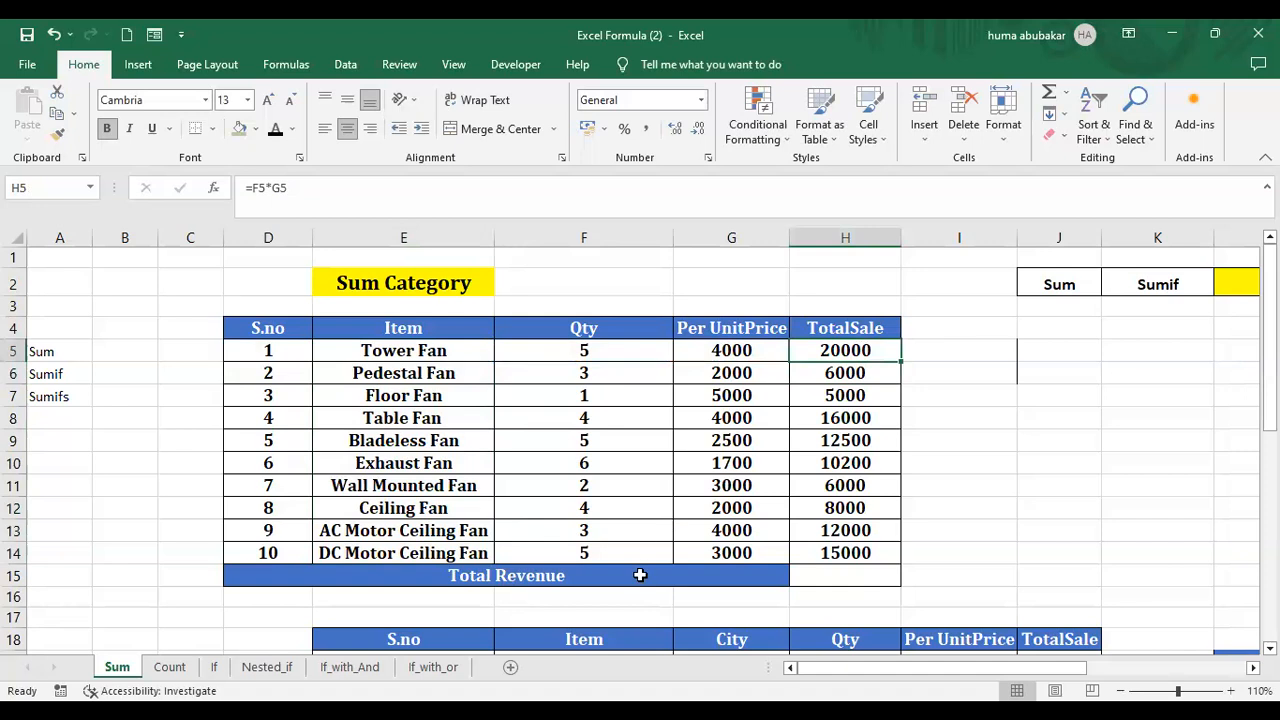
pyautogui.moveTo(865, 358); pyautogui.dragTo(871, 554)
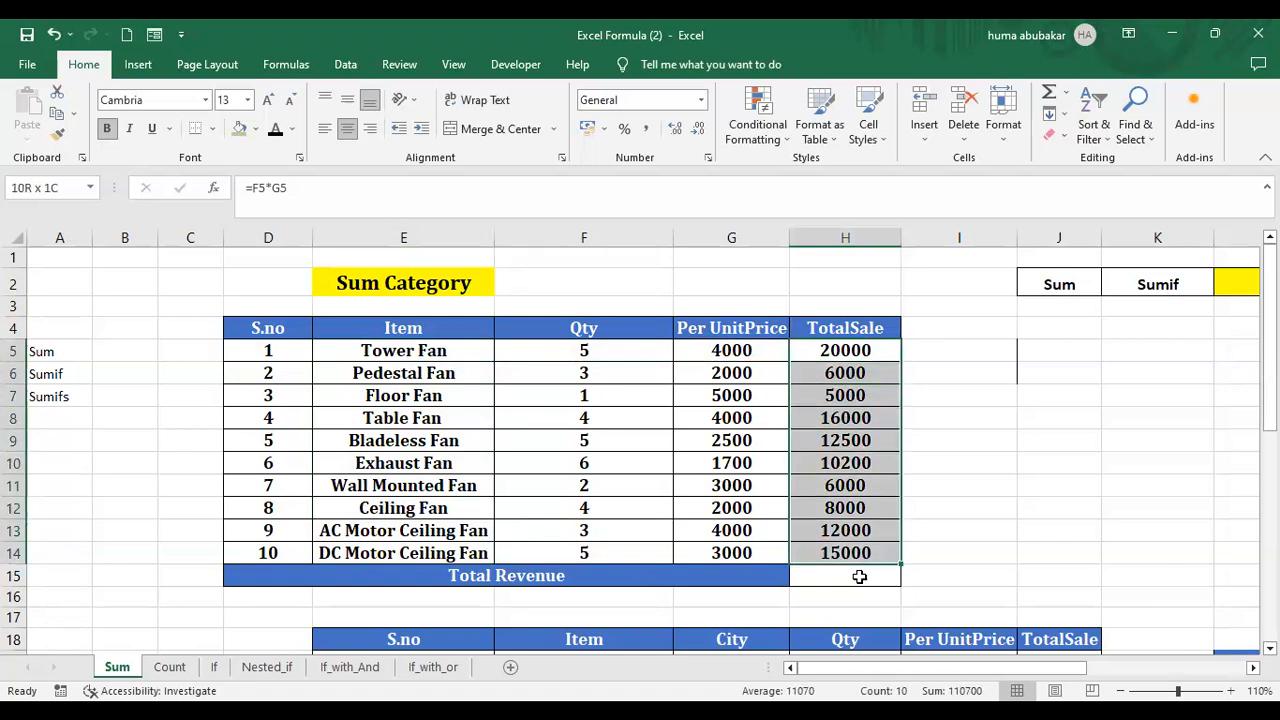
# Try to build the Total Revenue in H15 cell by cell with =H5+H6+H7, and clear the formula
pyautogui.click(857, 576)
pyautogui.write('=')
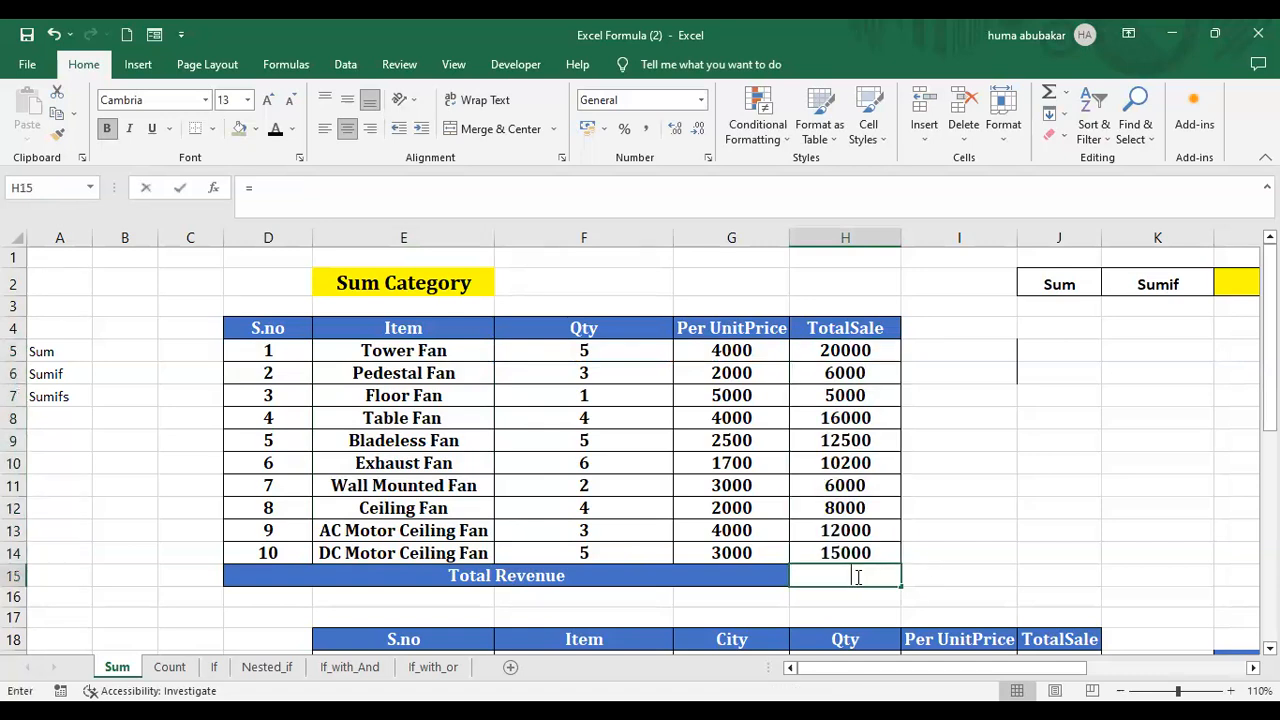
pyautogui.click(845, 351)
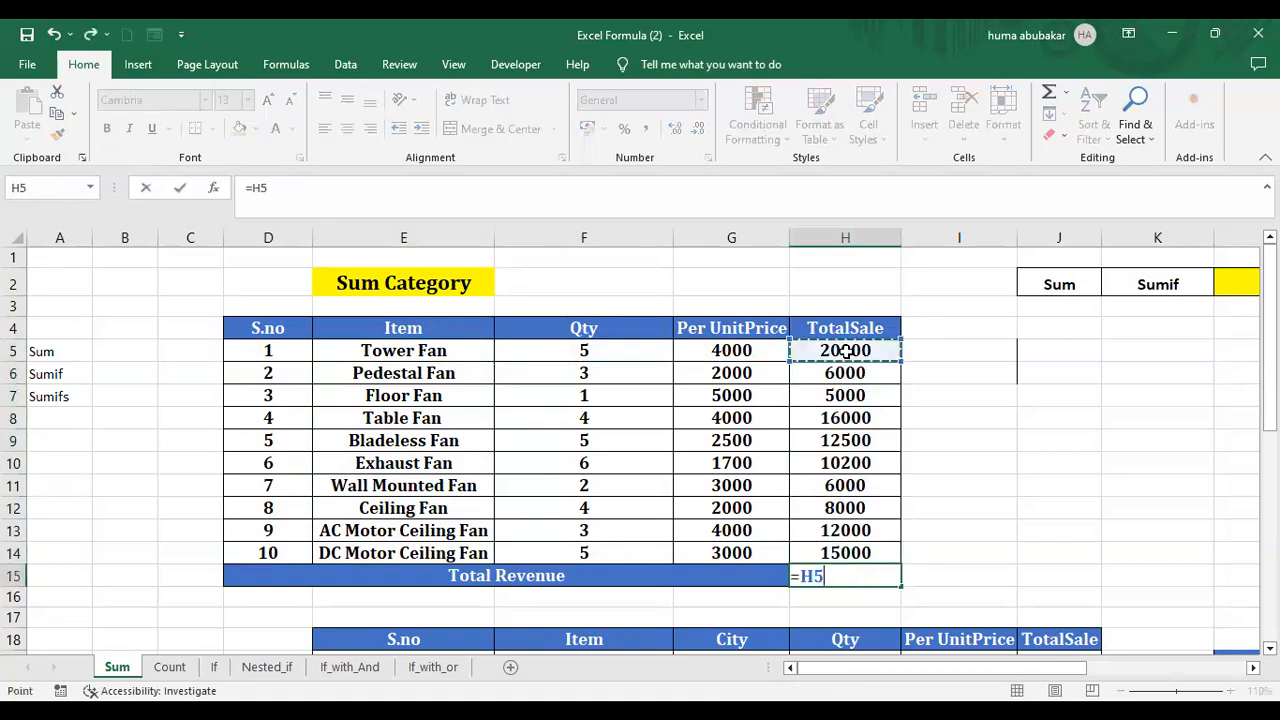
pyautogui.write('+')
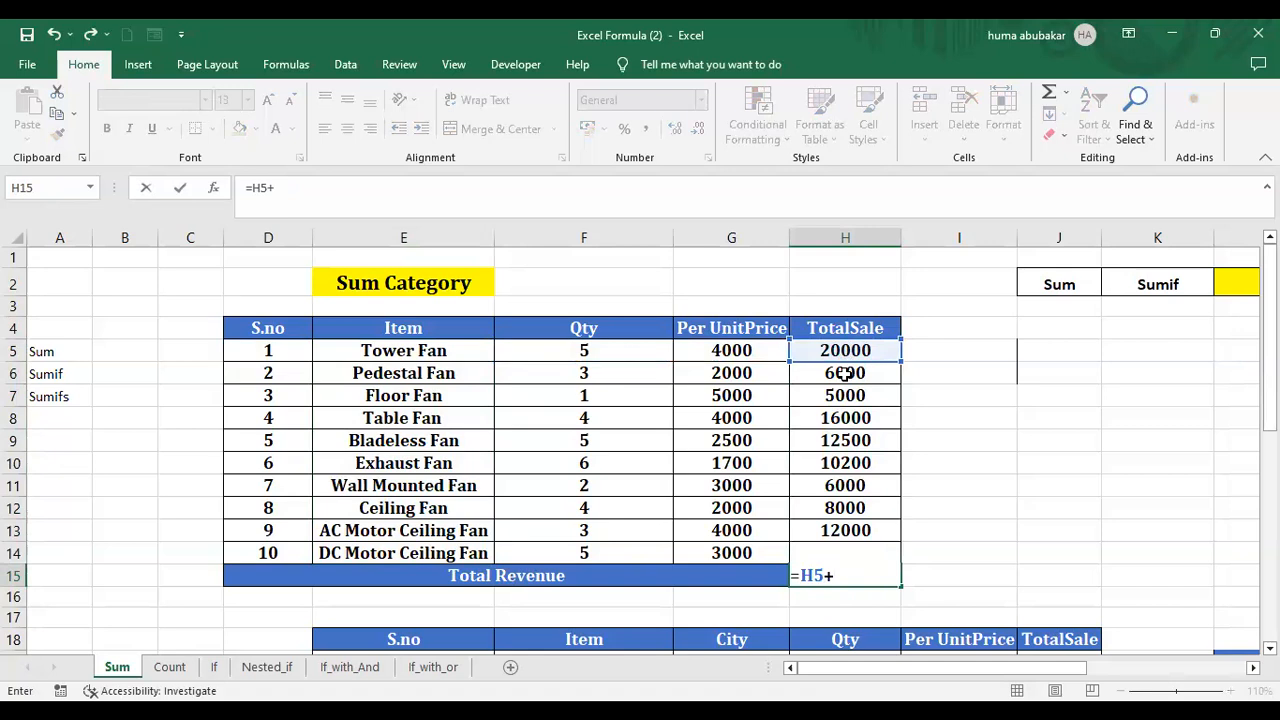
pyautogui.click(845, 373)
pyautogui.write('+')
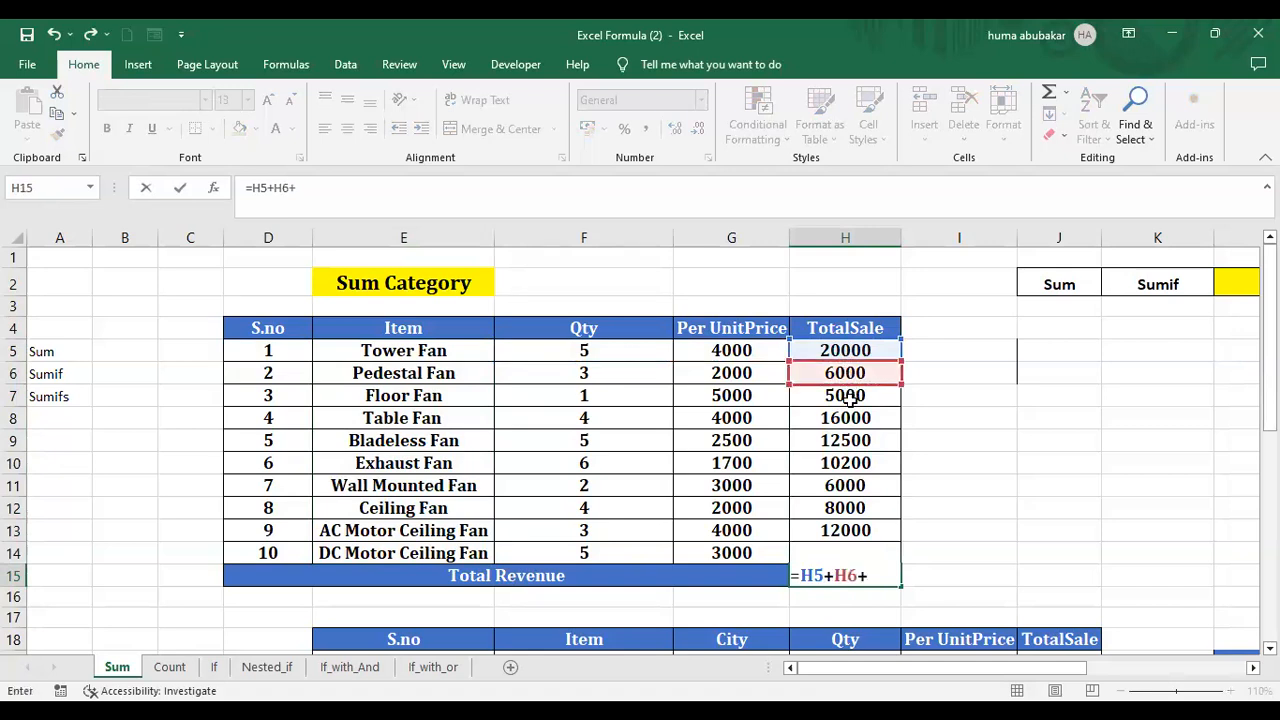
pyautogui.click(847, 397)
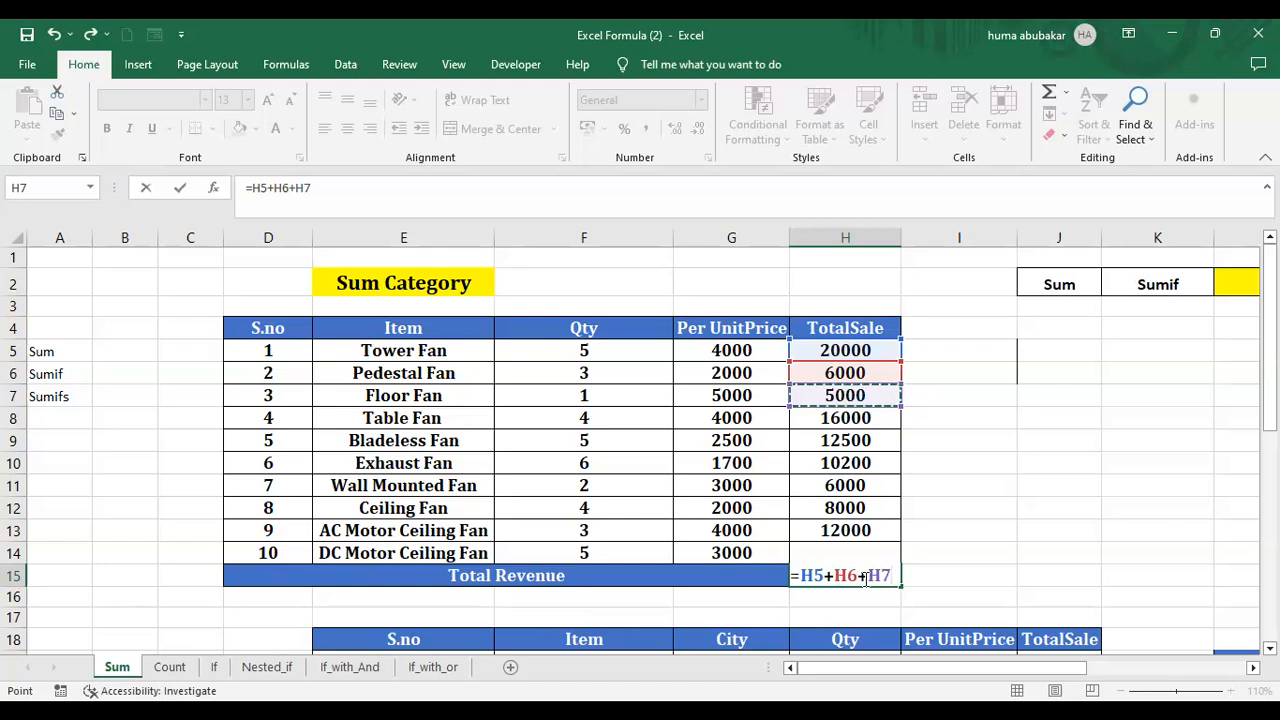
pyautogui.doubleClick(814, 568)
pyautogui.moveTo(814, 568); pyautogui.dragTo(806, 568)
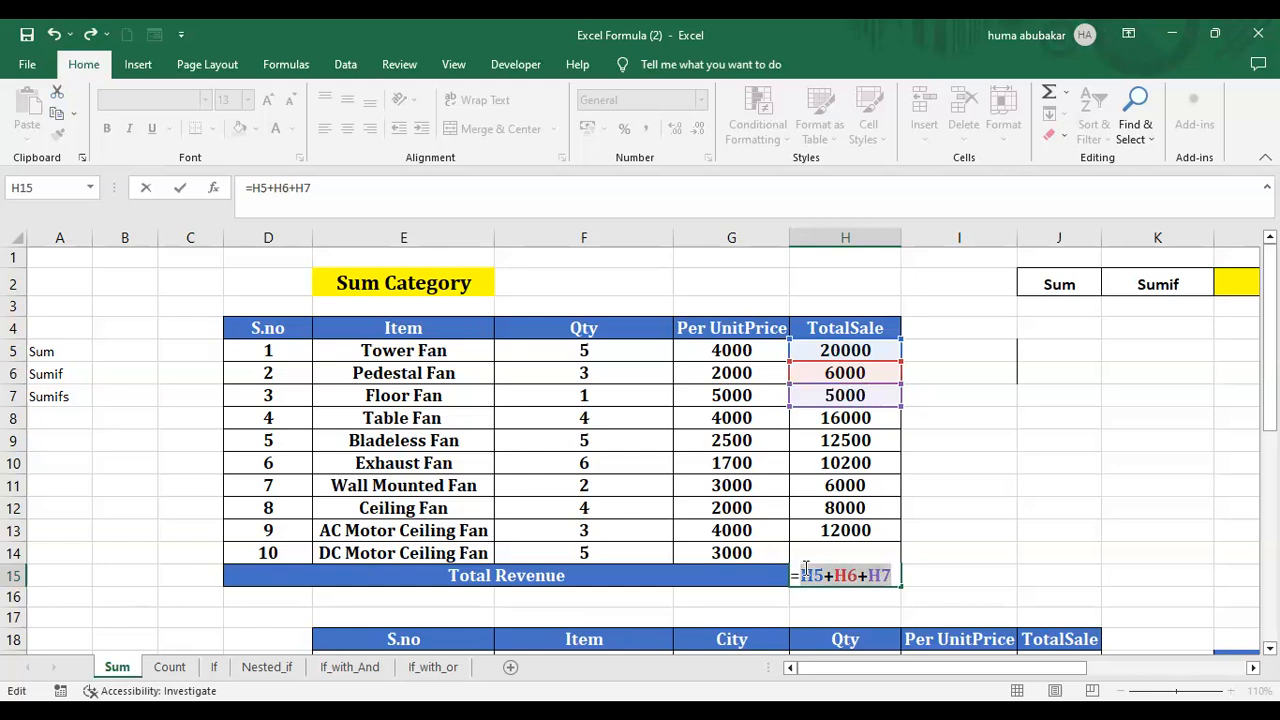
pyautogui.press('BackSpace')
pyautogui.press('BackSpace')
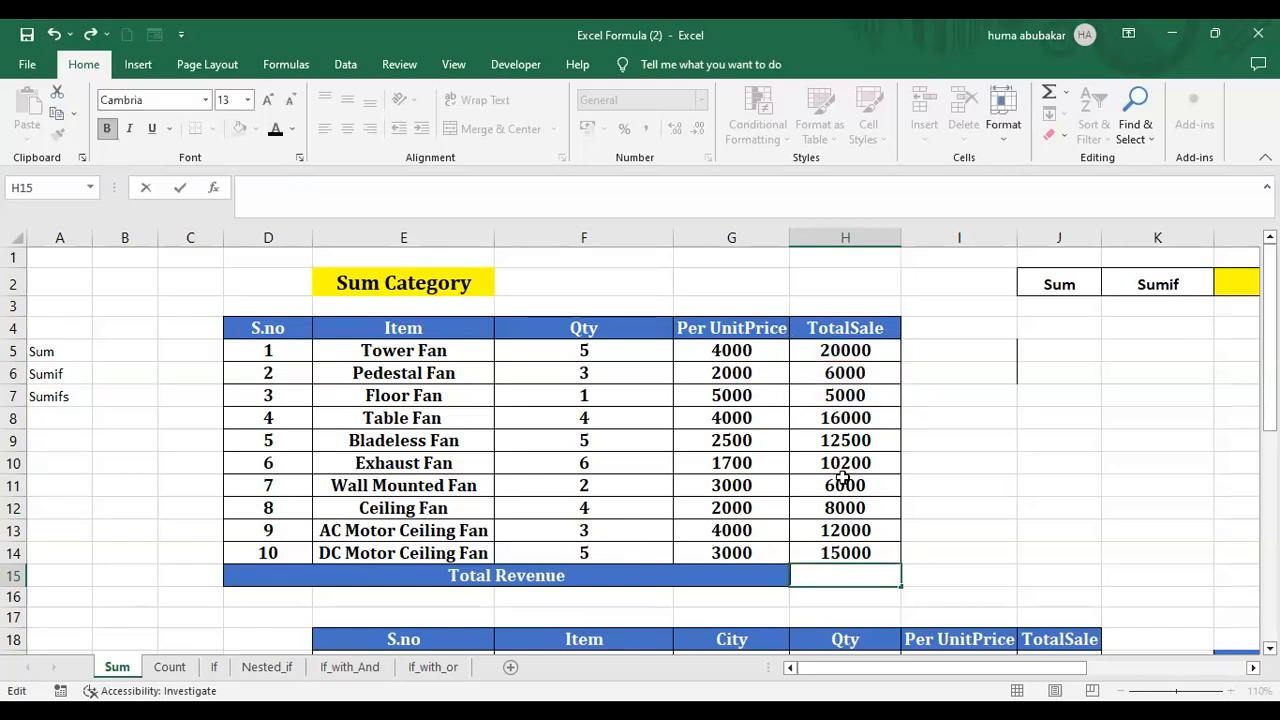
pyautogui.click(949, 509)
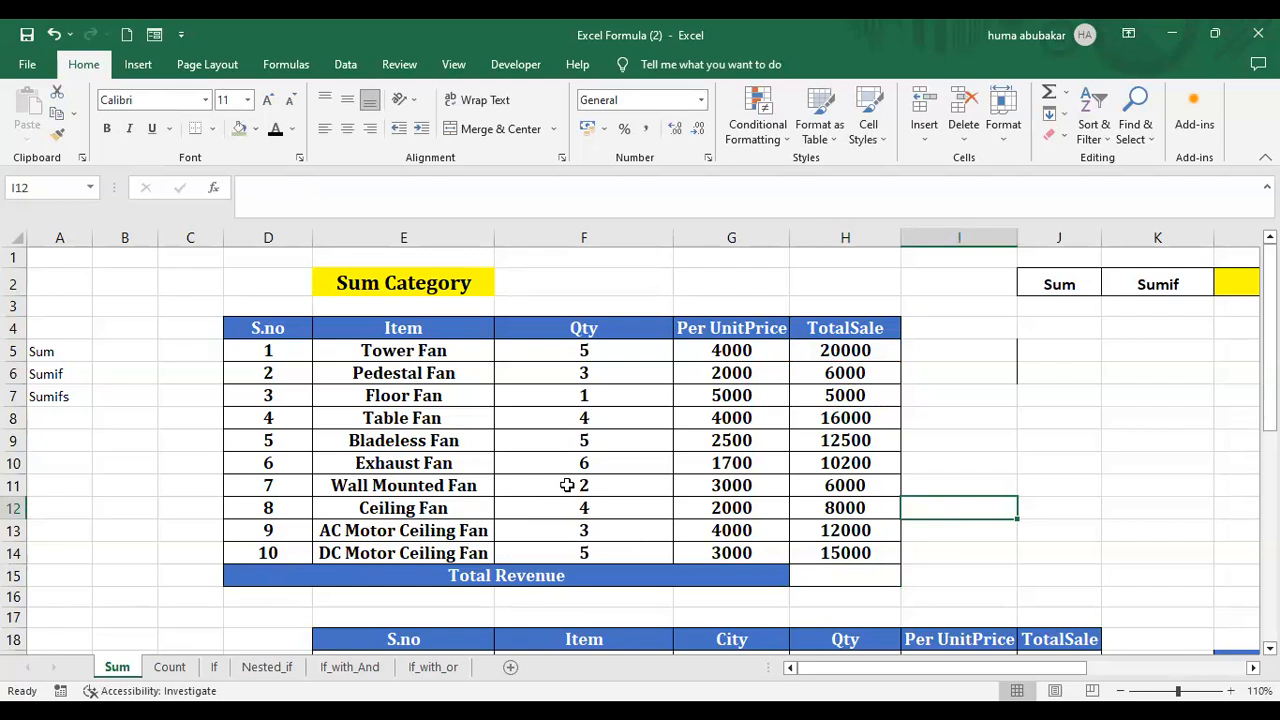
# Examine the Qty values and the whole block of fan sales data in D5:H14
pyautogui.moveTo(558, 342); pyautogui.dragTo(581, 540)
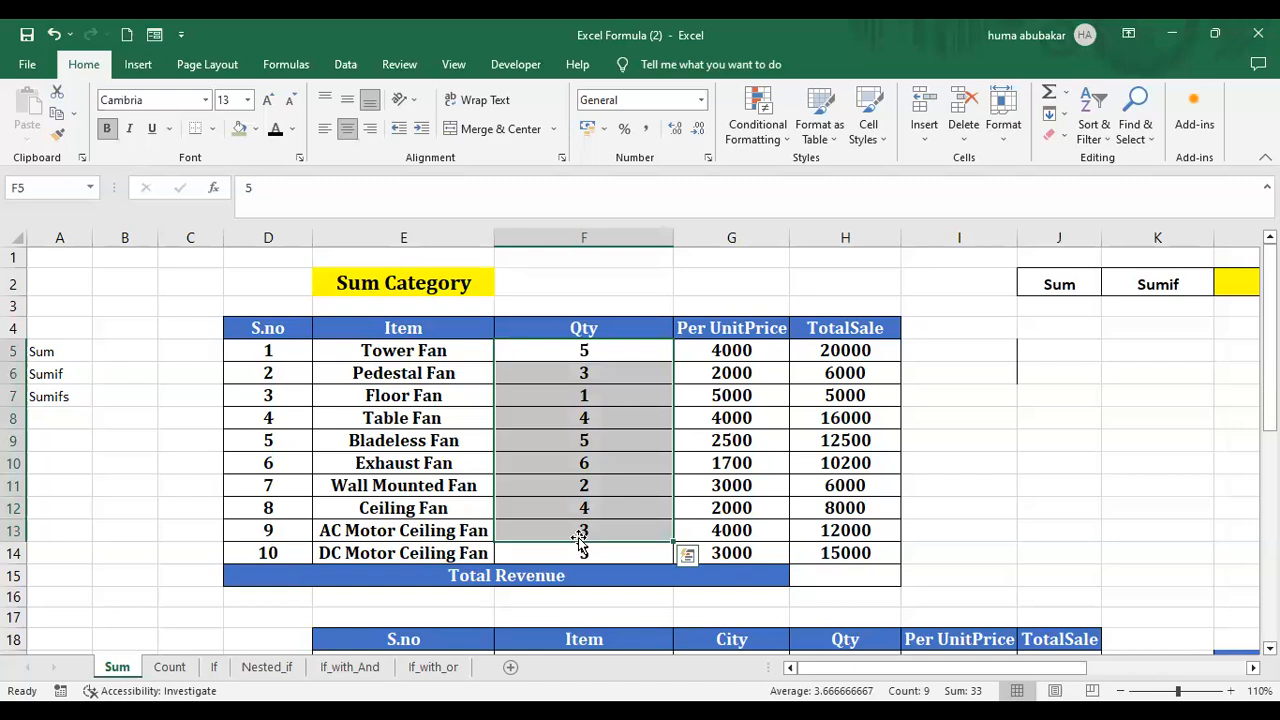
pyautogui.click(272, 343)
pyautogui.keyDown('shift'); pyautogui.click(829, 553); pyautogui.keyUp('shift')
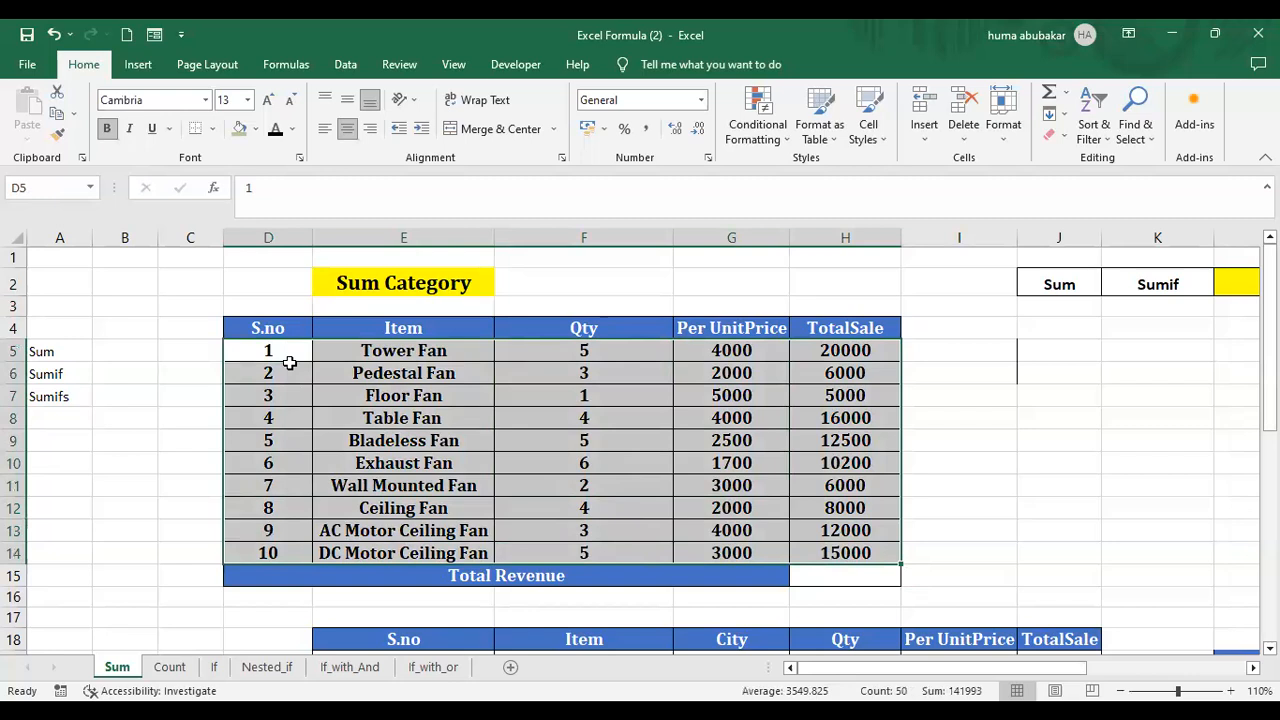
pyautogui.moveTo(289, 363); pyautogui.dragTo(791, 551)
# Calculate the fan sales Total Revenue in H15 with =SUM(H5:H14)
pyautogui.click(872, 575)
pyautogui.write('=s')
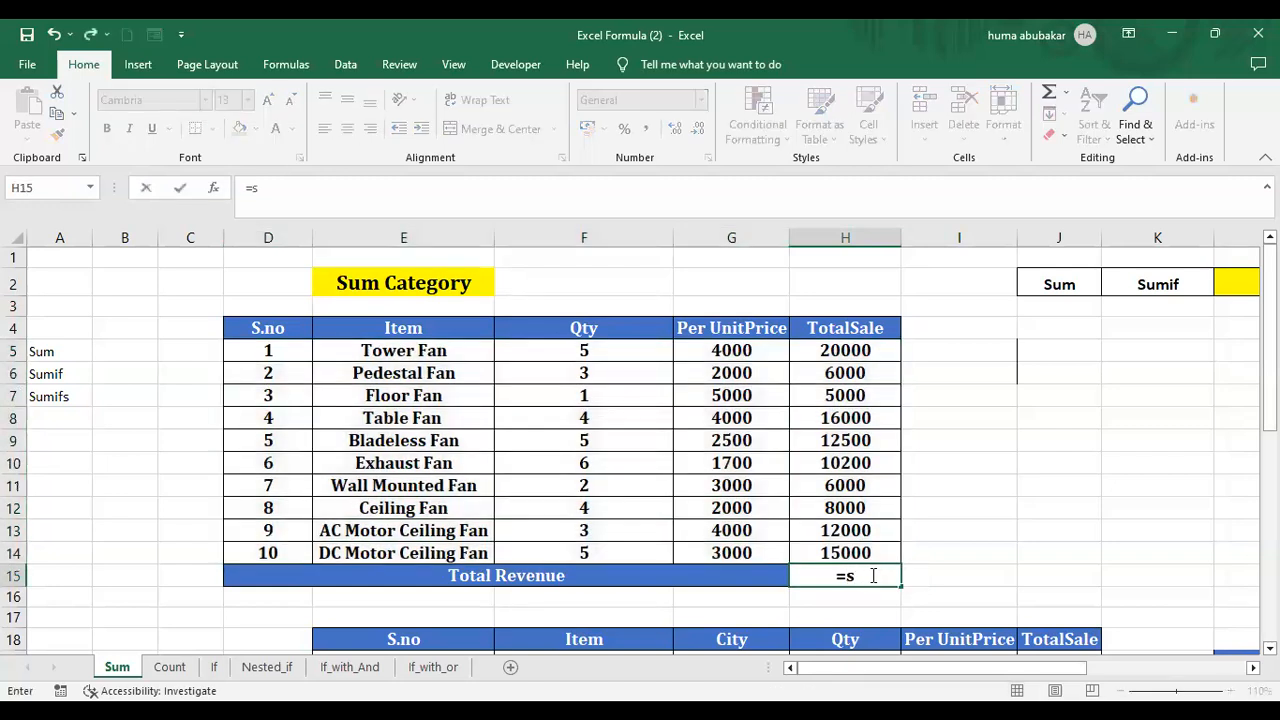
pyautogui.write('um')
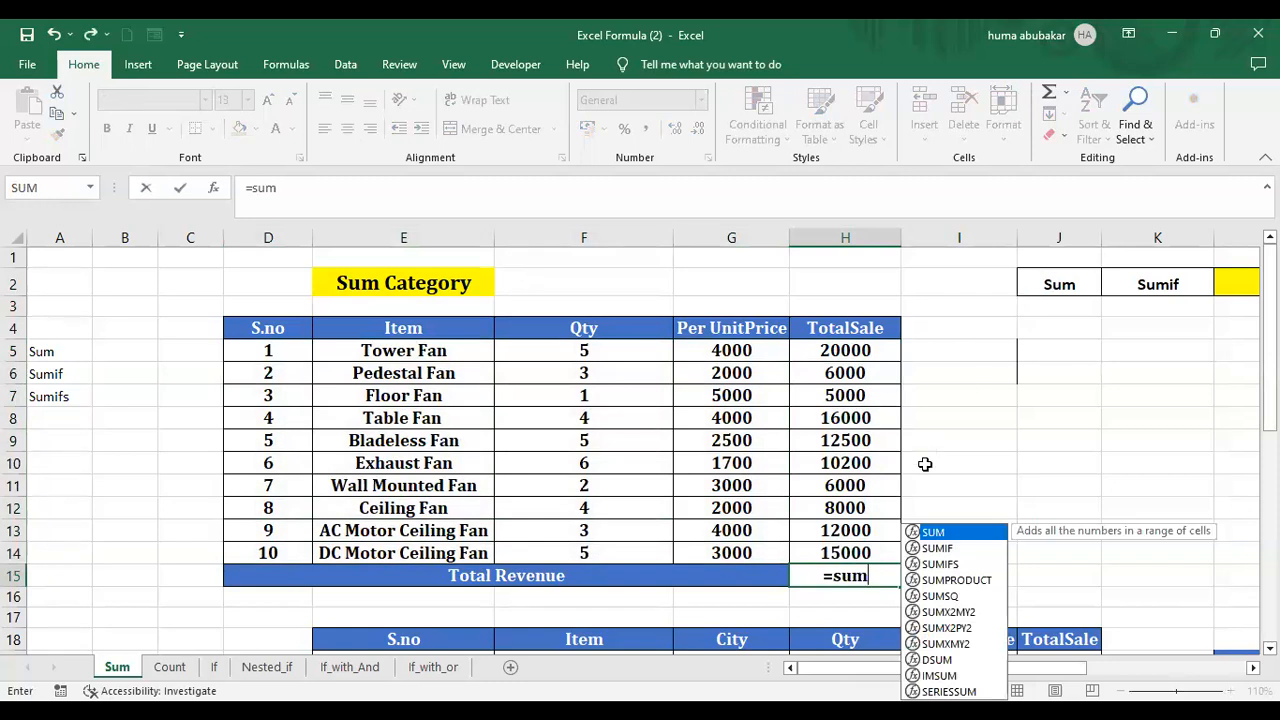
pyautogui.press('Escape')
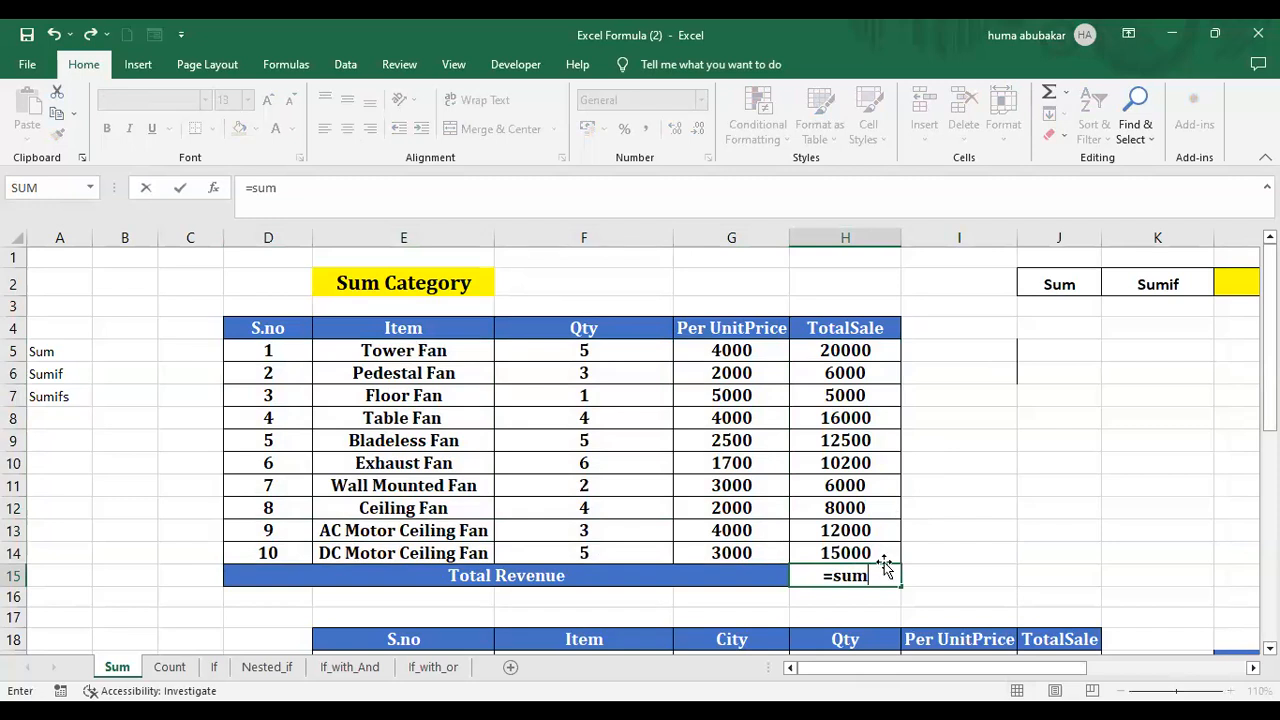
pyautogui.write('(')
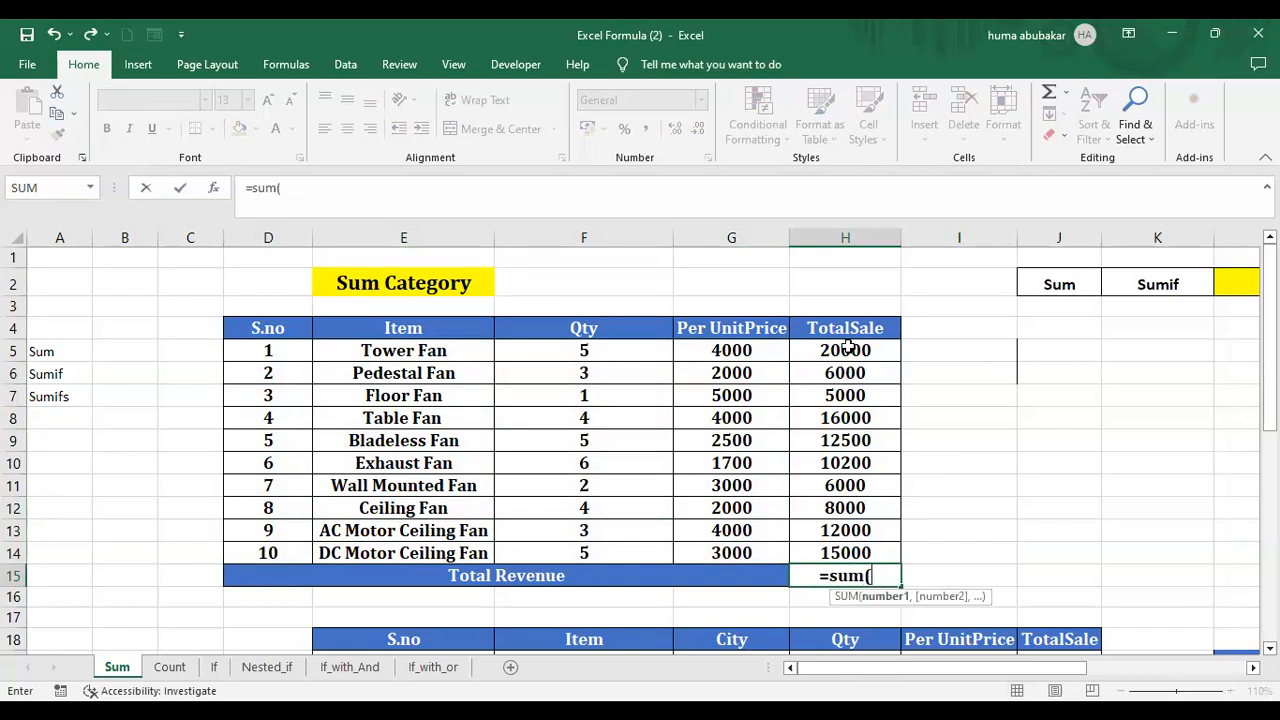
pyautogui.click(852, 572)
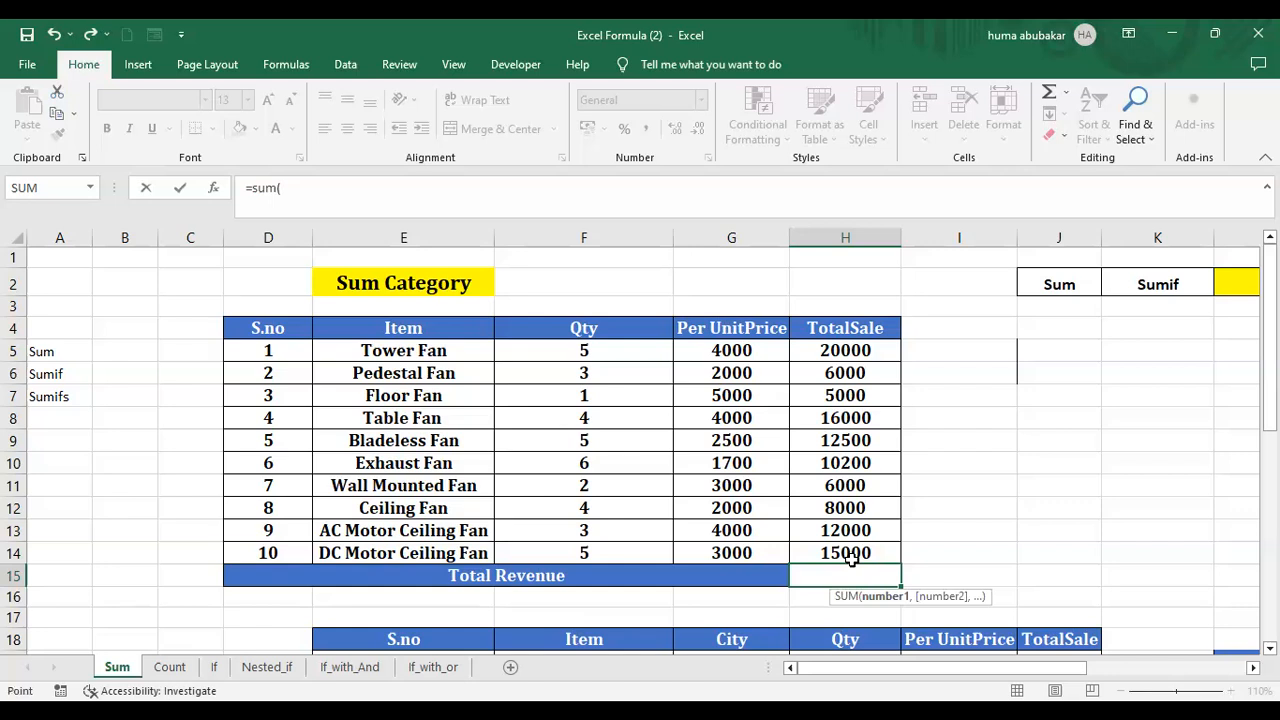
pyautogui.moveTo(845, 350); pyautogui.dragTo(855, 560)
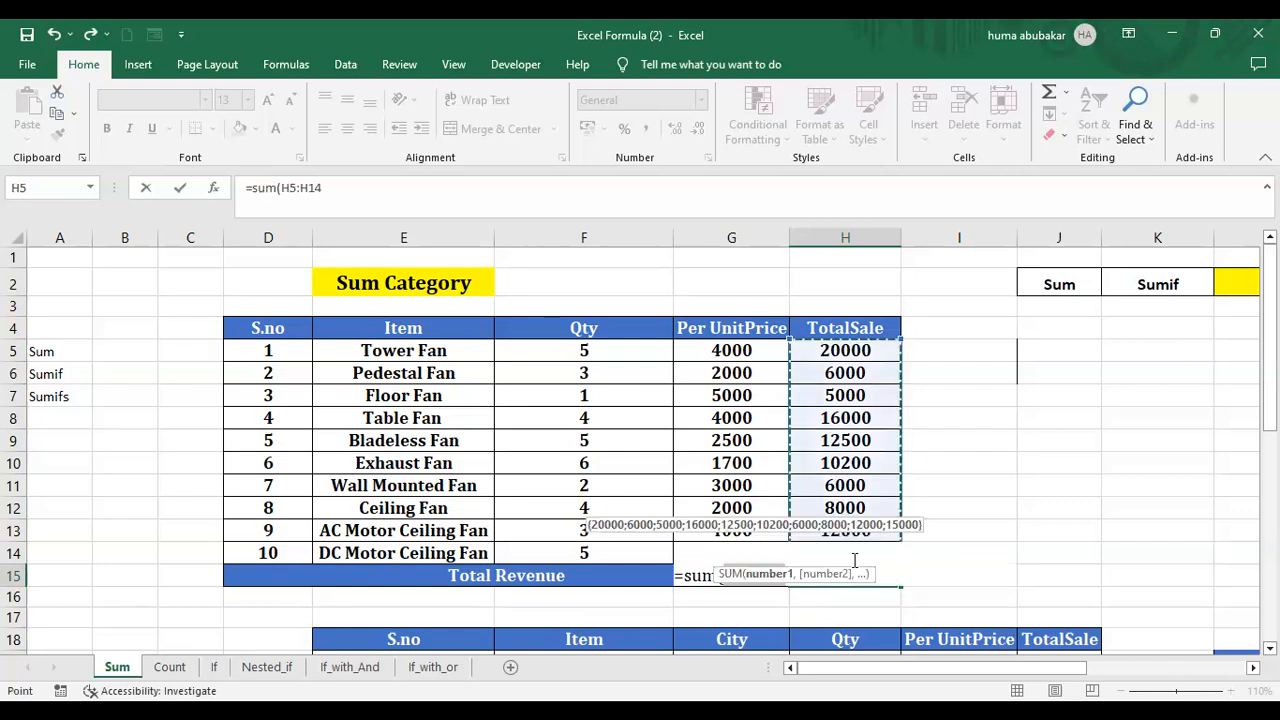
pyautogui.press('Return')
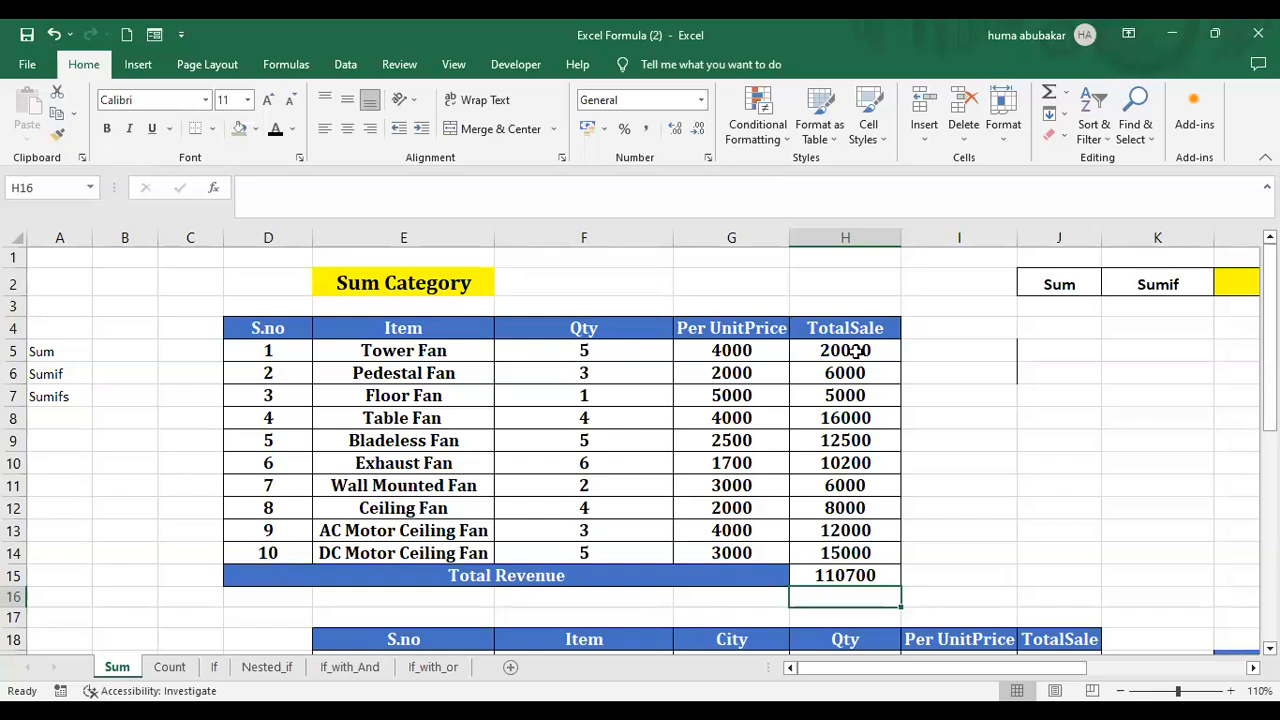
# Examine the formula in H5, the SUM formula in H15 with its H5:H14 range, and the Sum and Sumif labels in row 2
pyautogui.click(893, 352)
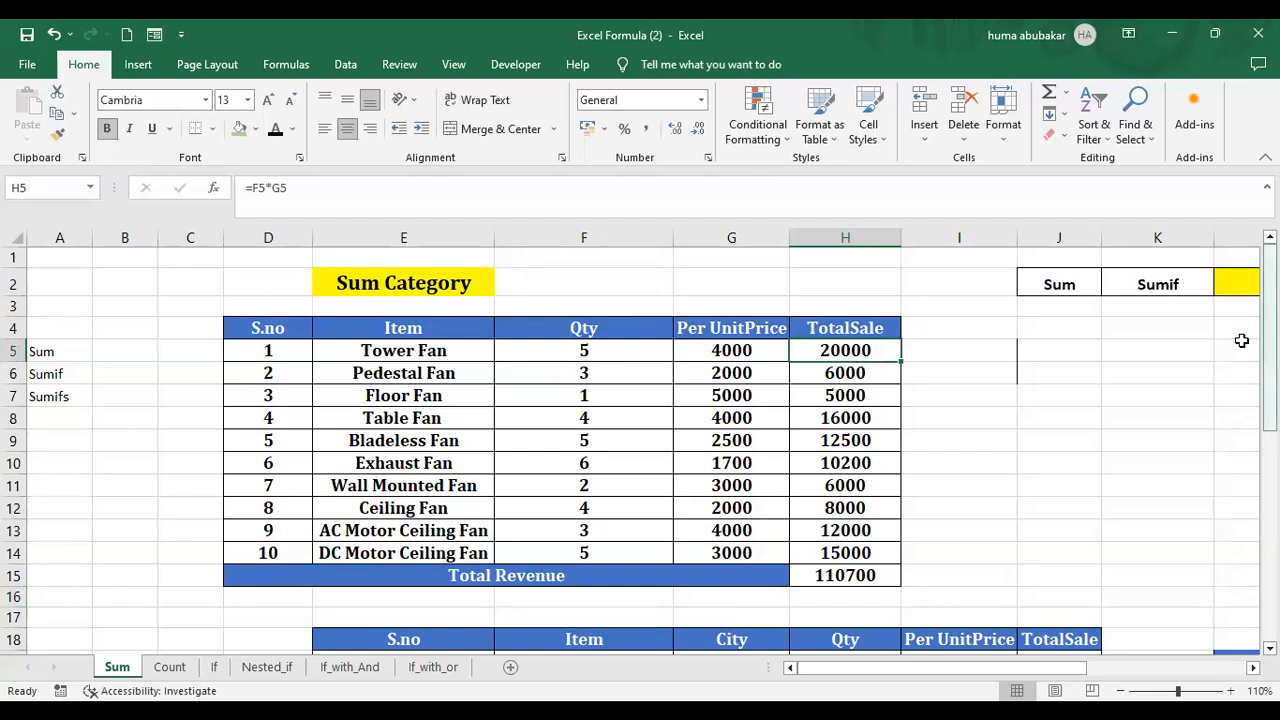
pyautogui.click(1170, 276)
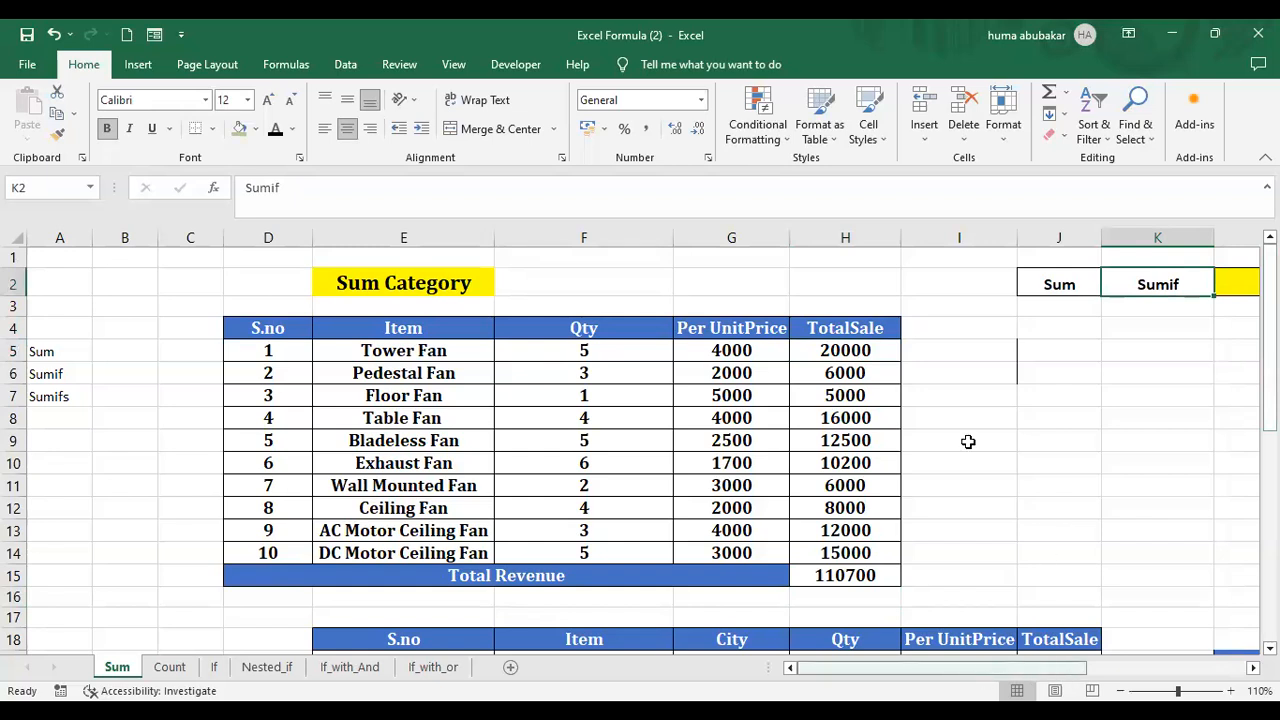
pyautogui.hscroll(3, 985, 284)
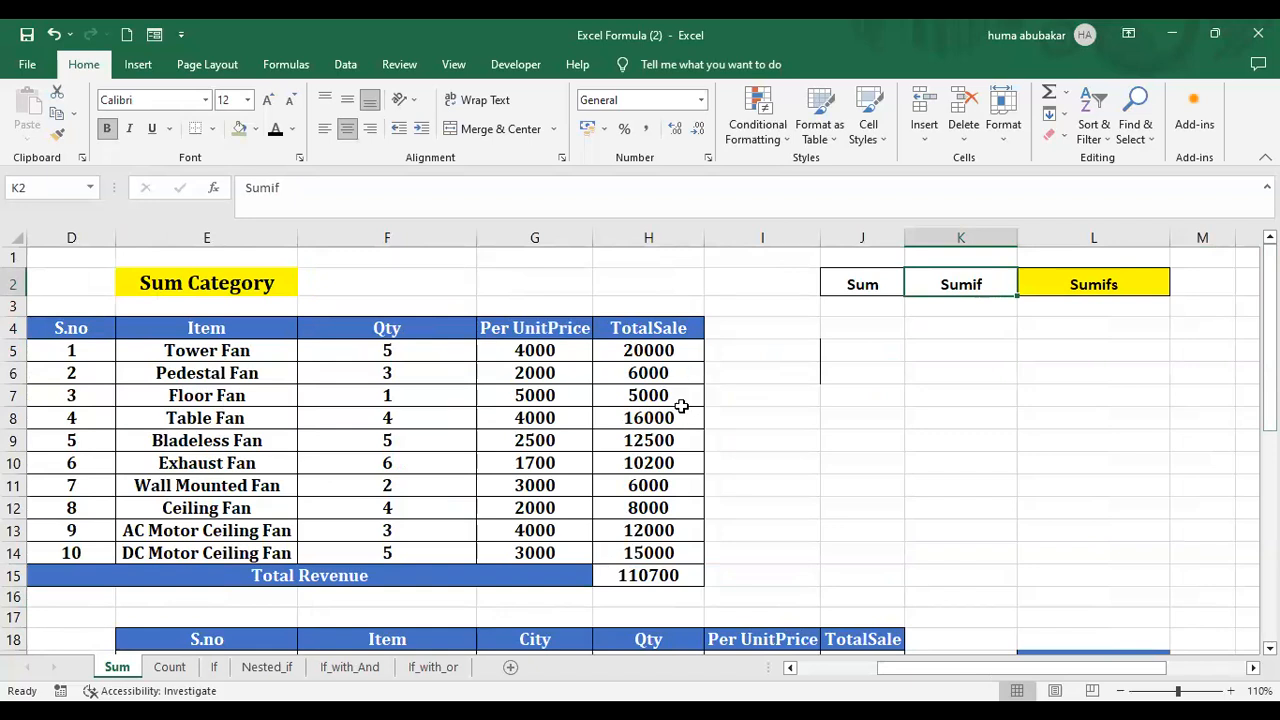
pyautogui.click(683, 579)
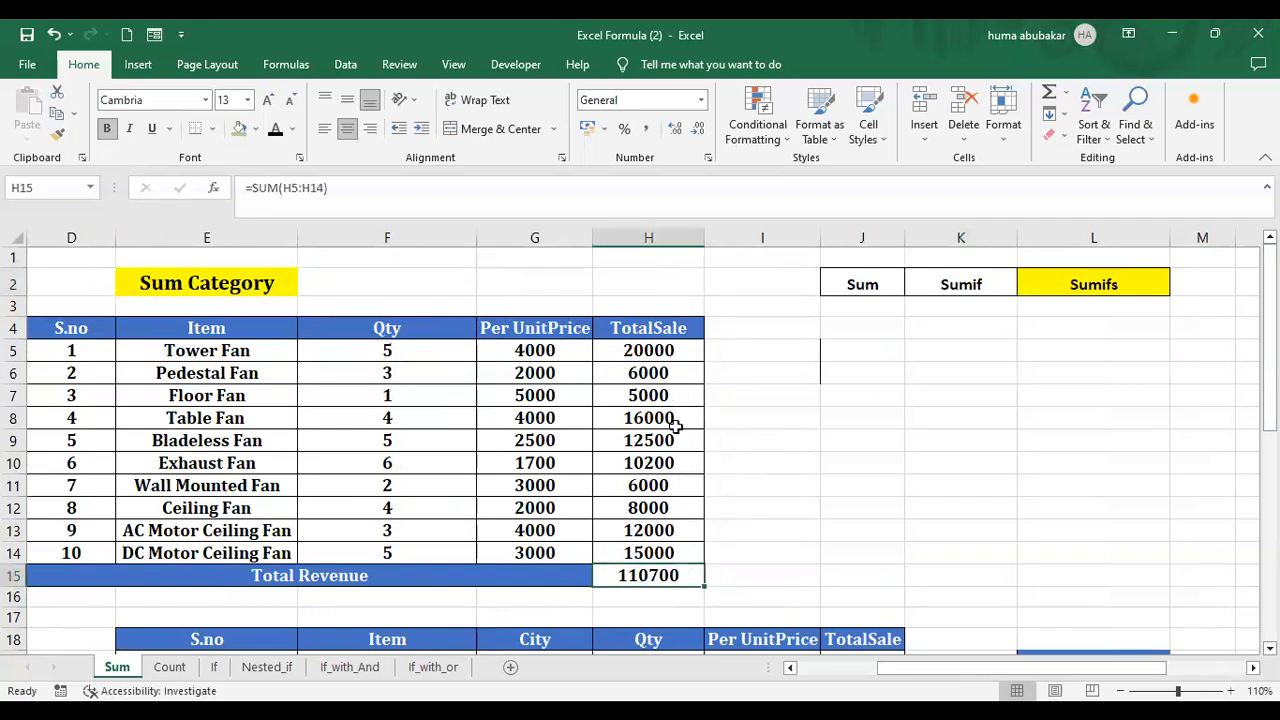
pyautogui.moveTo(660, 350); pyautogui.dragTo(662, 555)
pyautogui.doubleClick(660, 576)
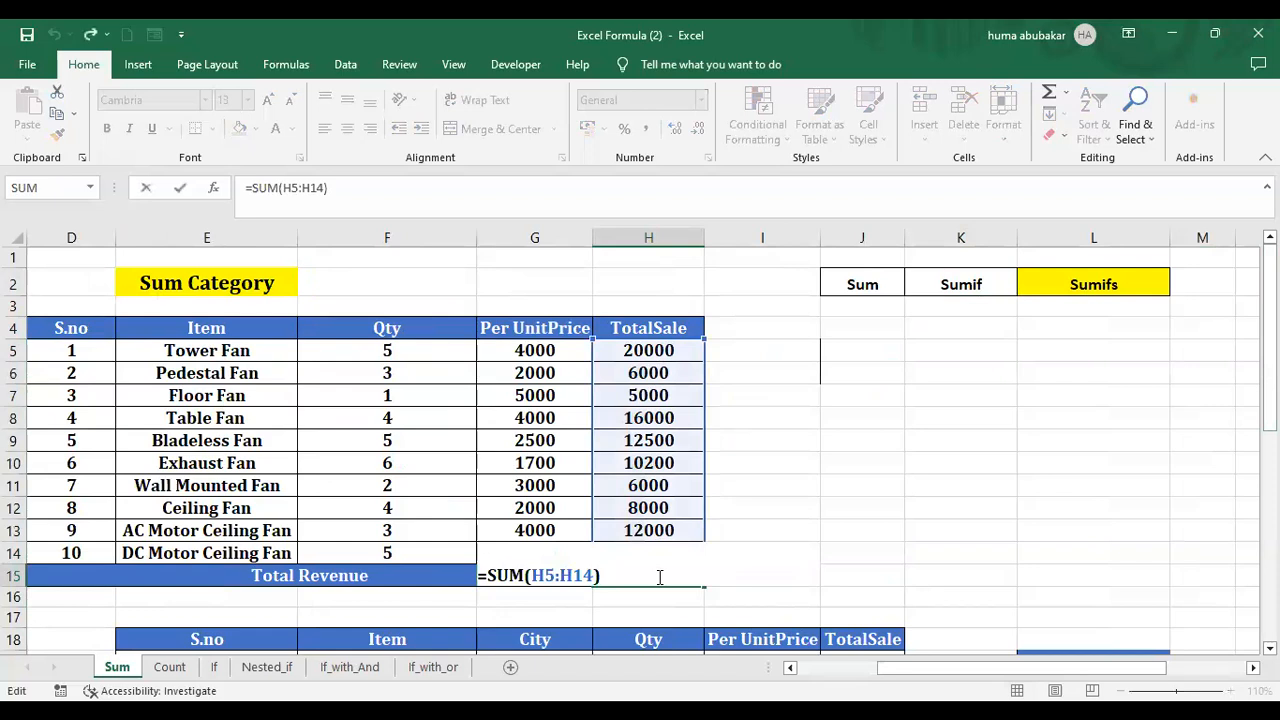
pyautogui.press('Return')
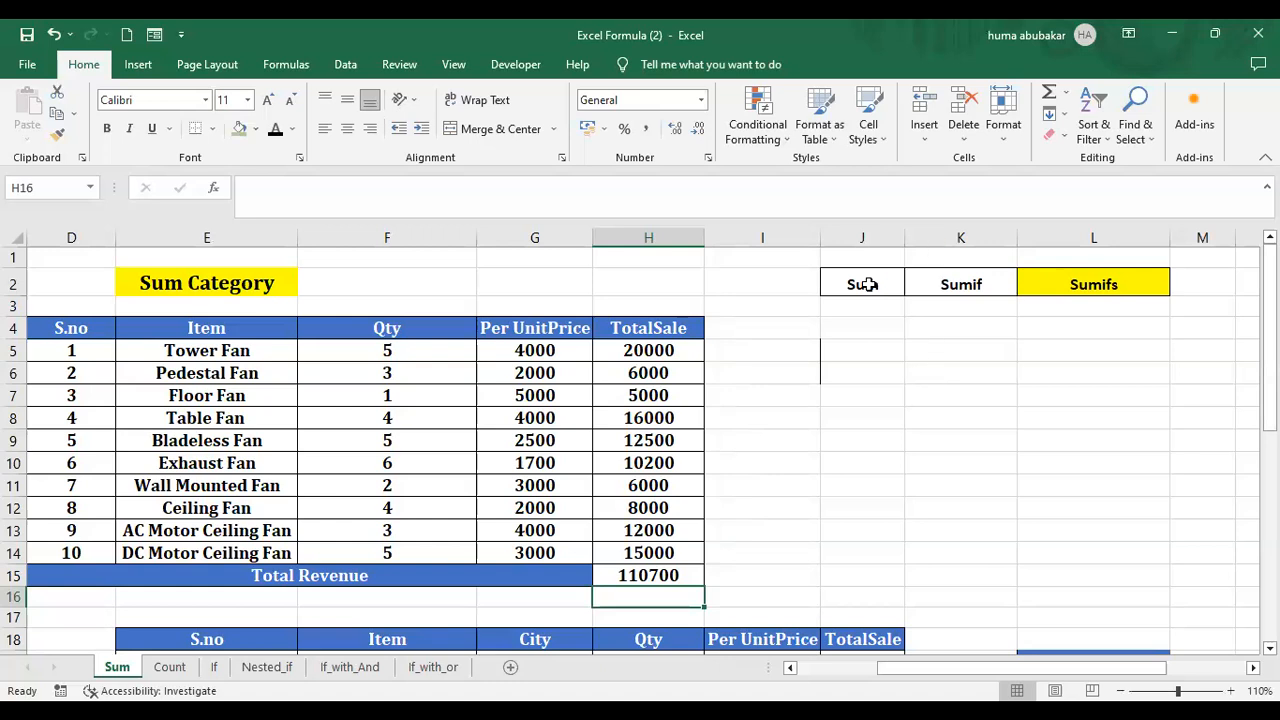
pyautogui.moveTo(867, 284); pyautogui.dragTo(940, 284)
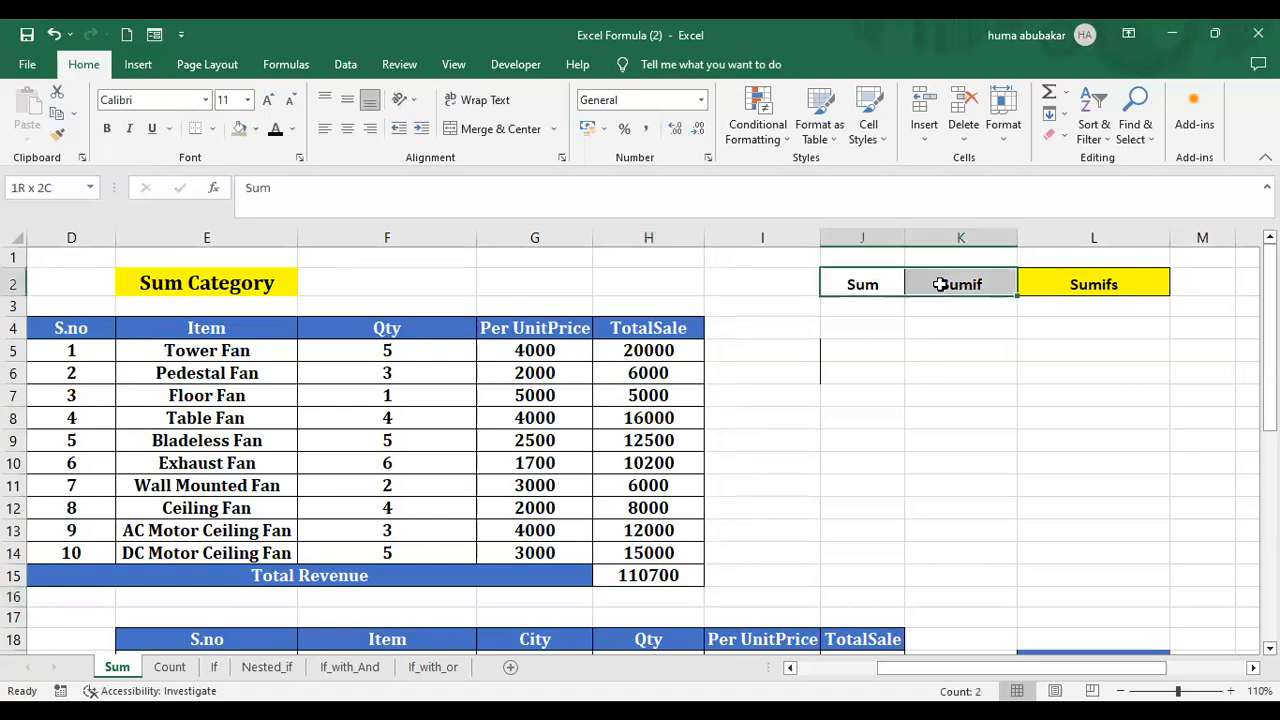
pyautogui.click(940, 351)
pyautogui.click(931, 287)
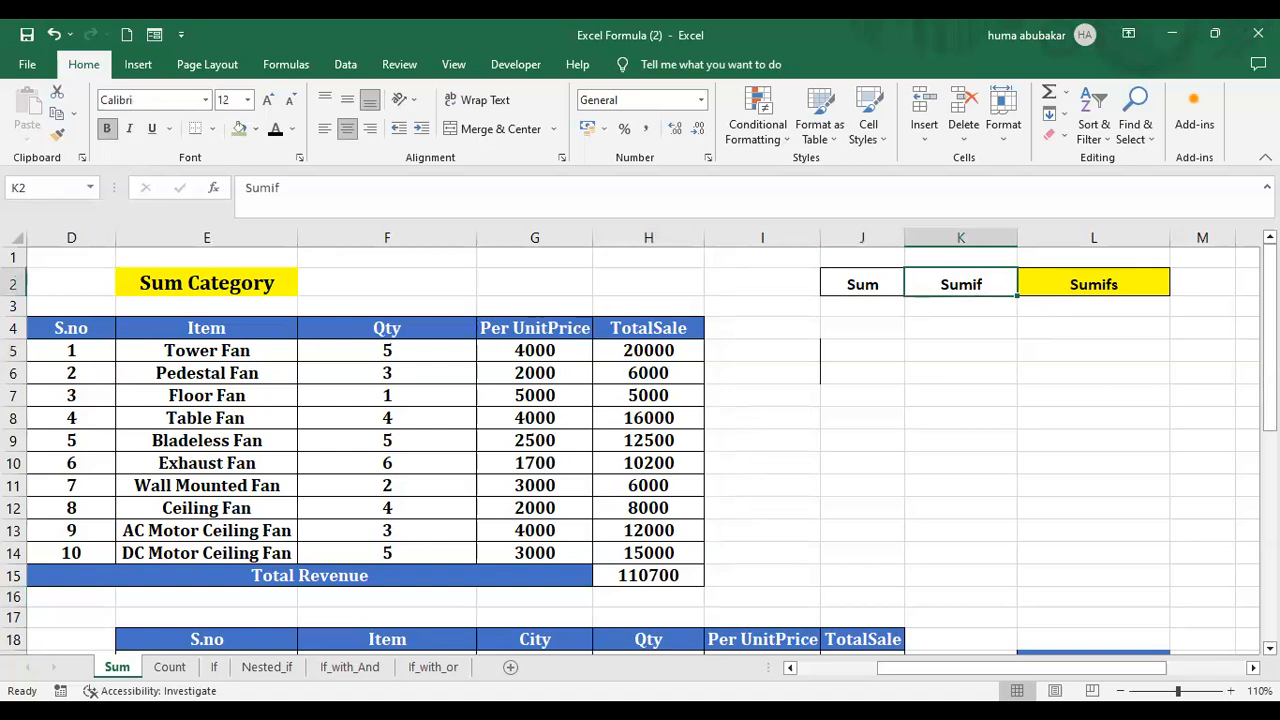
# Set the Item criterion in L20, beside the second sales table, to Tower Fan
pyautogui.scroll(-5, 640, 450)
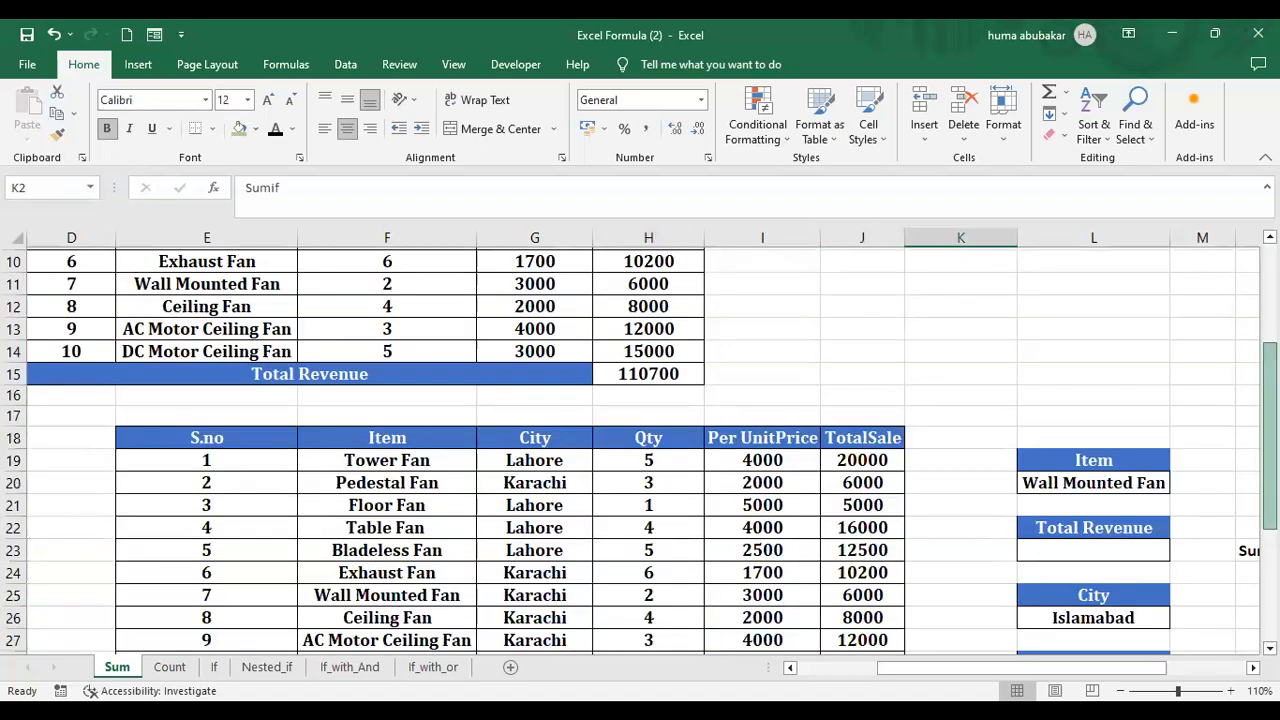
pyautogui.moveTo(1140, 668); pyautogui.dragTo(1170, 669)
pyautogui.click(1071, 387)
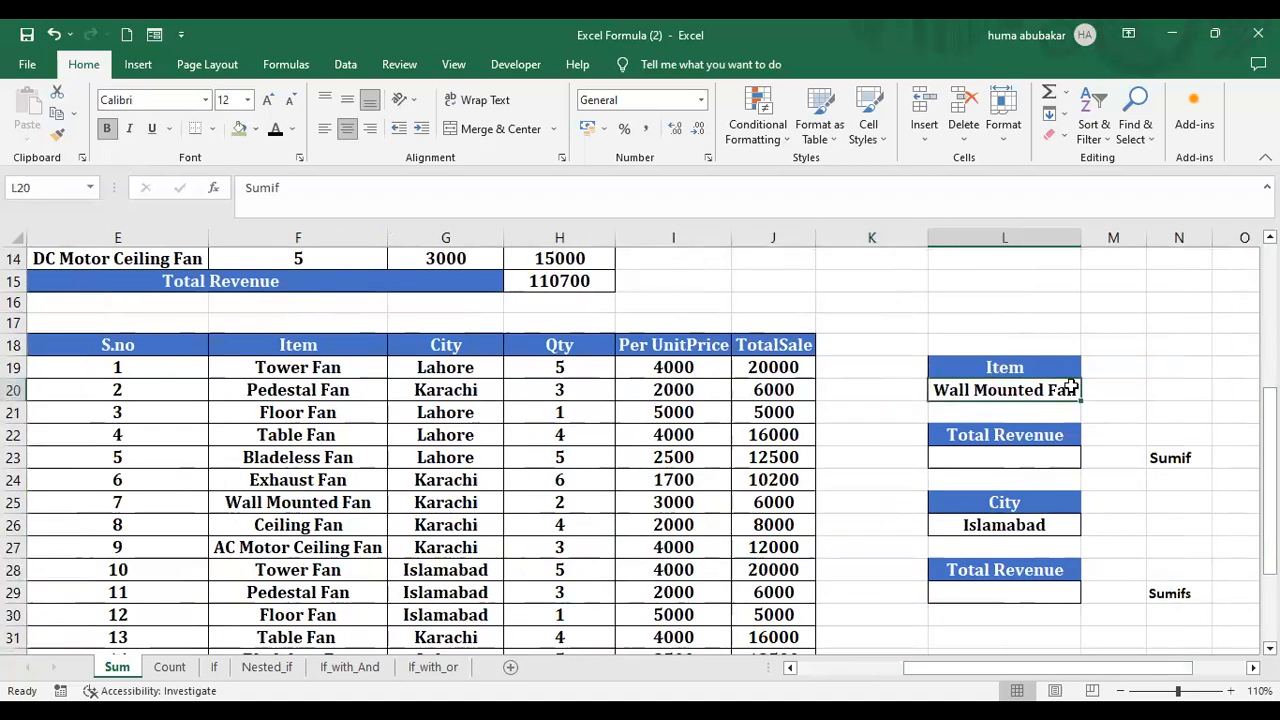
pyautogui.press('BackSpace')
pyautogui.write('Tower Fan')
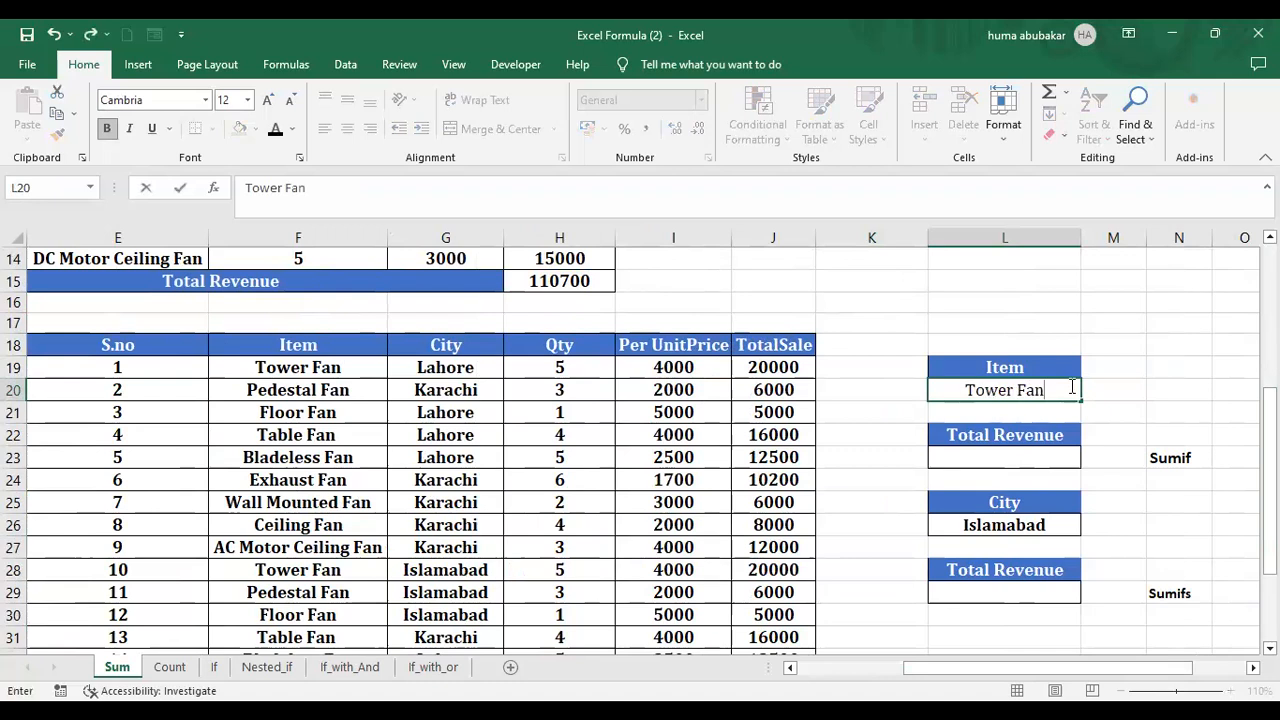
pyautogui.press('Return')
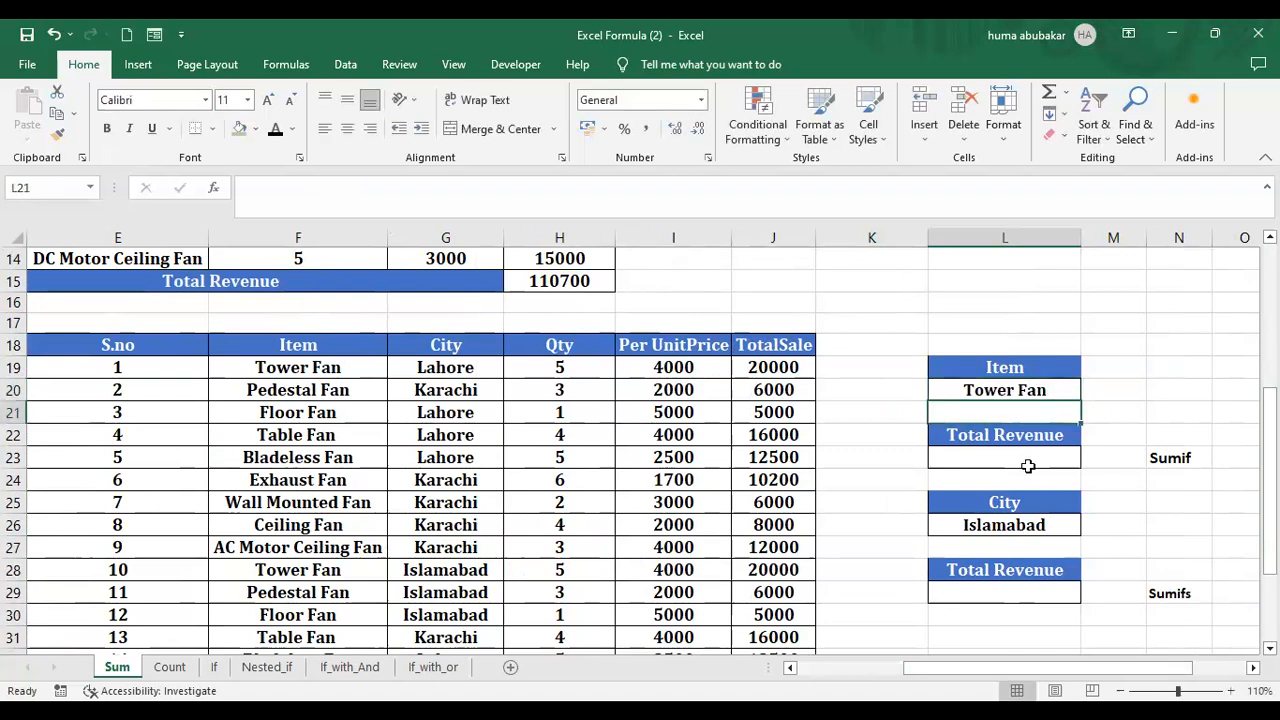
# Set the Item criterion in L20 to Floor Fan
pyautogui.click(1028, 466)
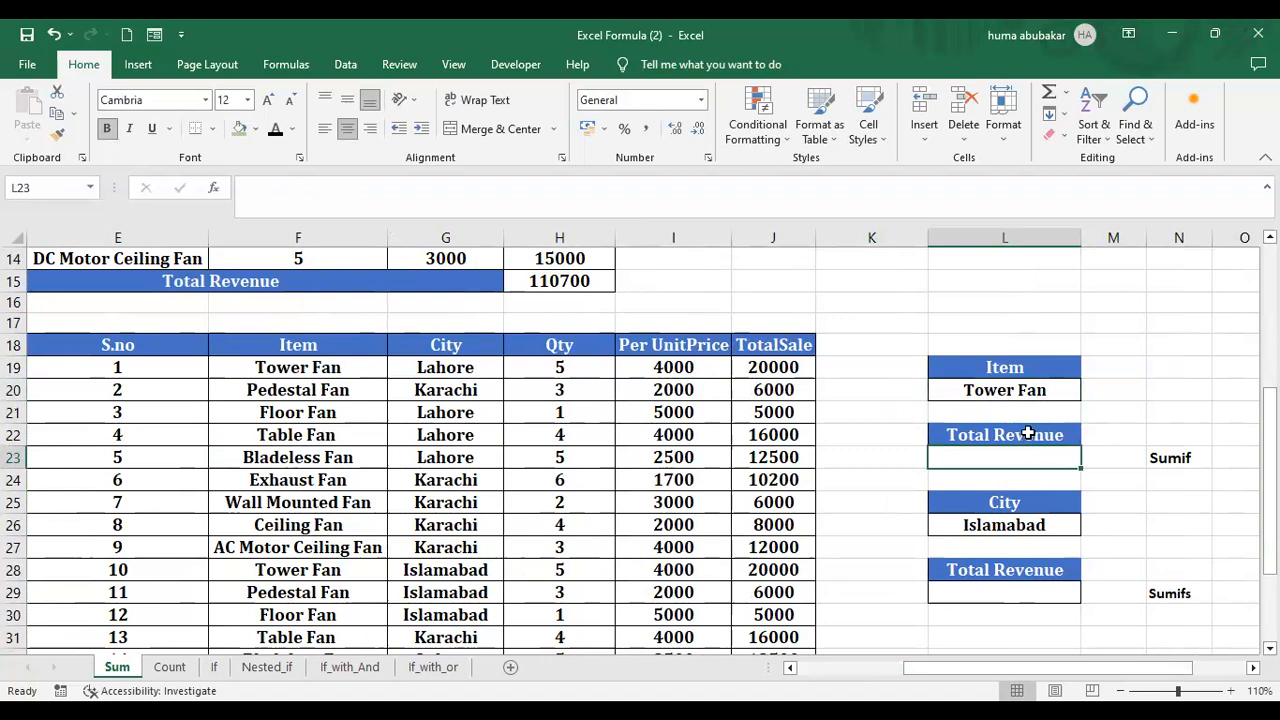
pyautogui.click(1036, 391)
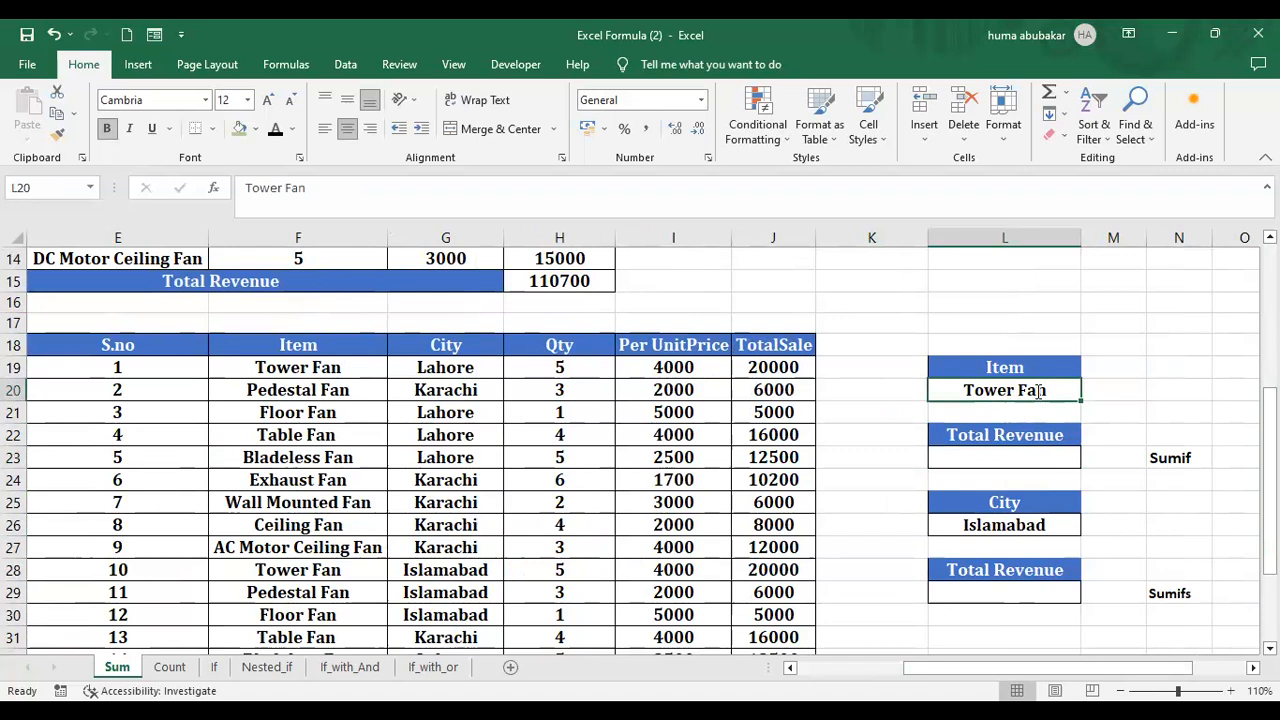
pyautogui.write('Floor Fan')
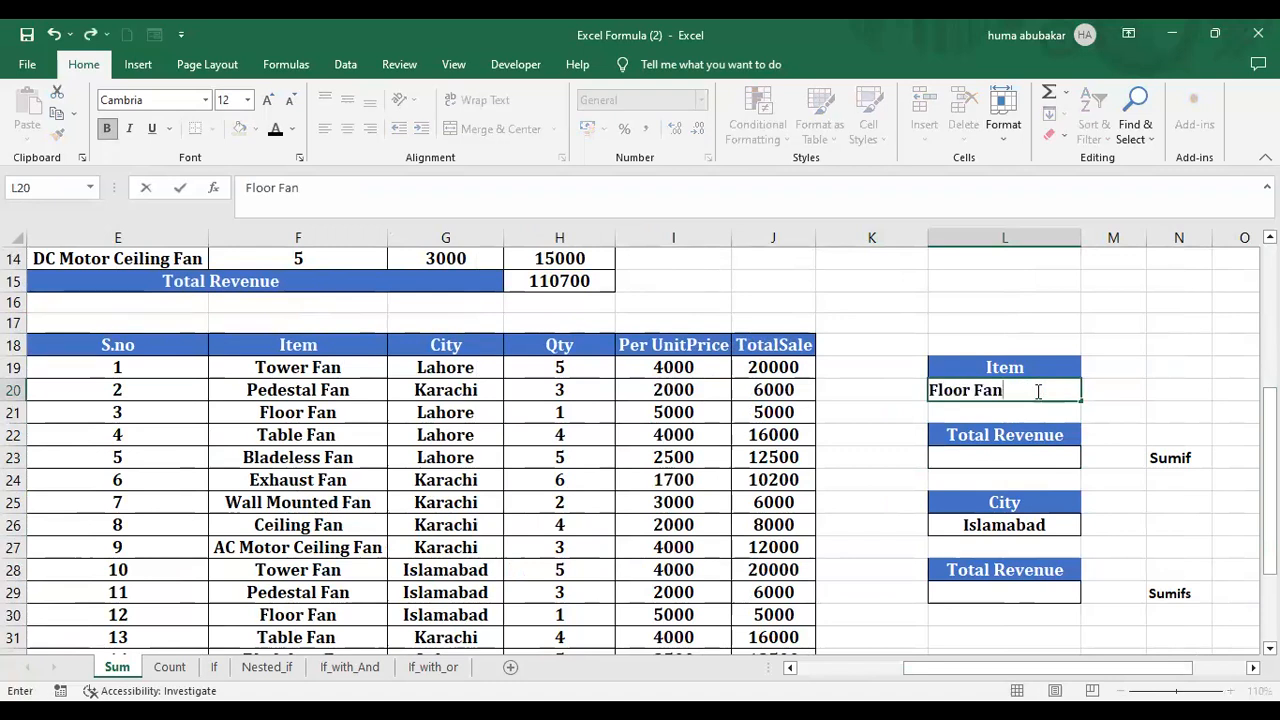
pyautogui.press('Return')
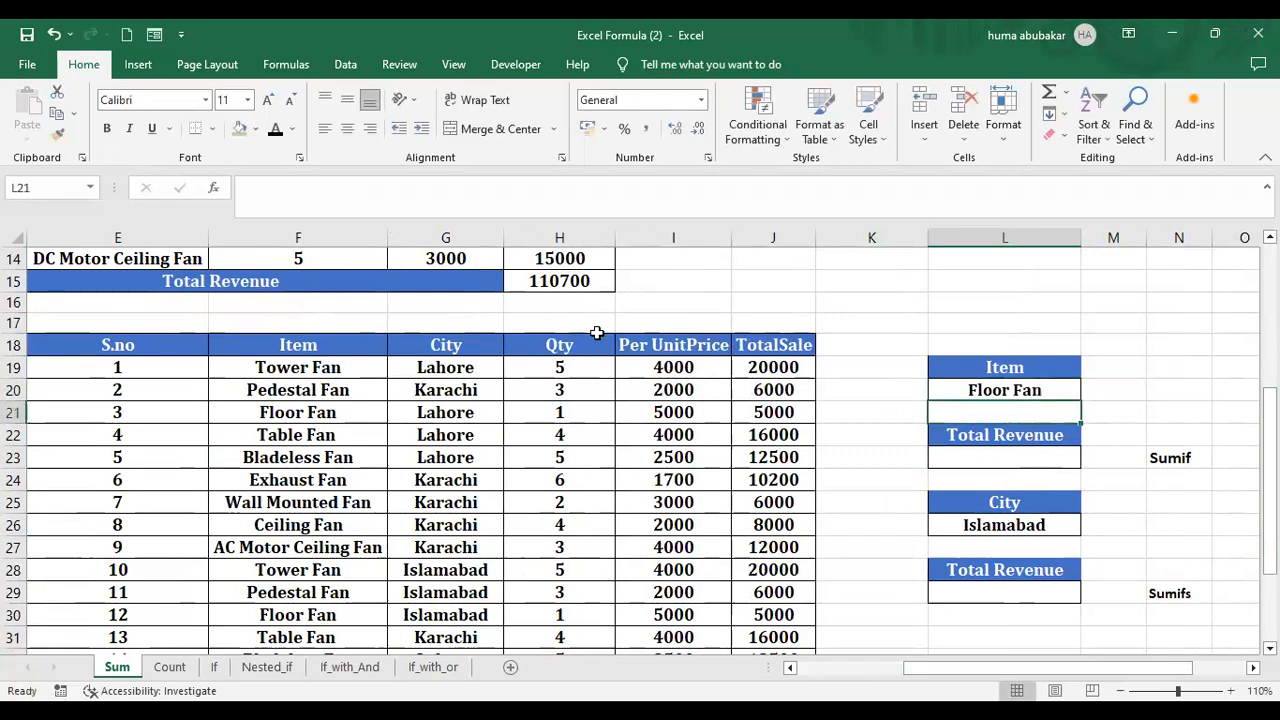
# Examine the TotalSale values in J19:J28 of the second table and the Item criterion in L20
pyautogui.click(790, 368)
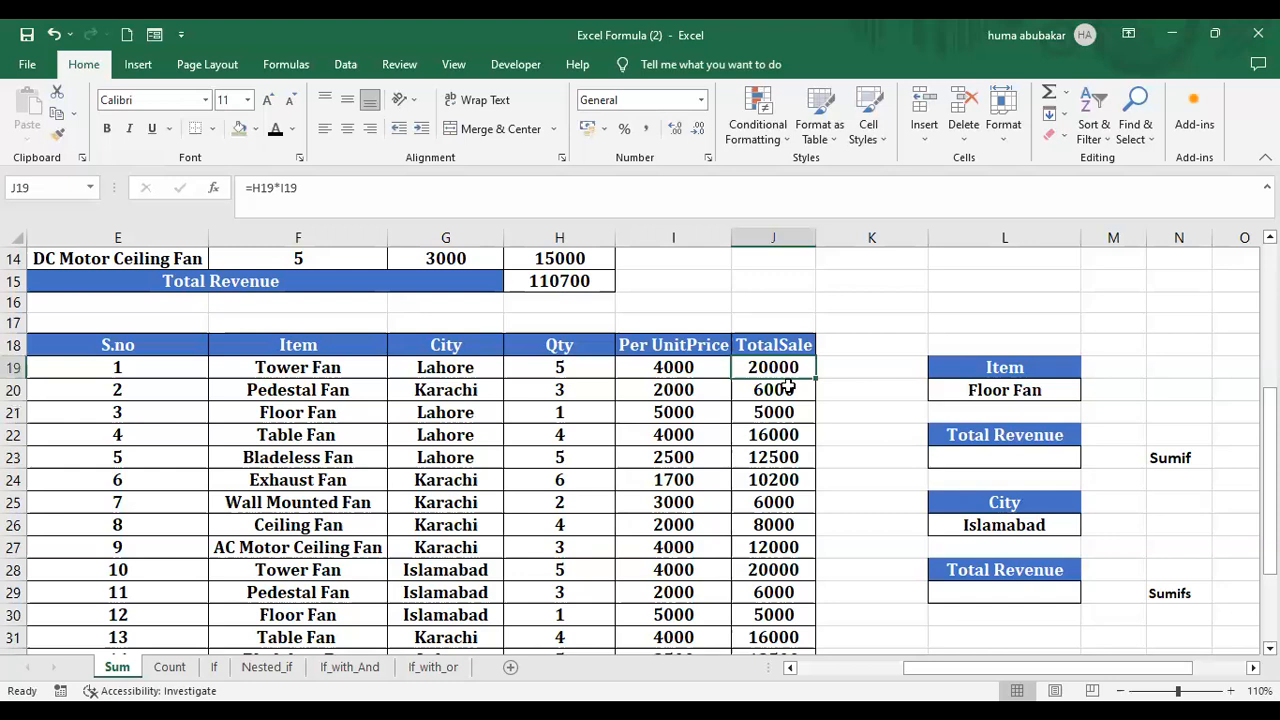
pyautogui.hotkey('shift', 'Down')
pyautogui.hotkey('shift', 'Down')
pyautogui.hotkey('shift', 'Down')
pyautogui.hotkey('shift', 'Down')
pyautogui.hotkey('shift', 'Down')
pyautogui.hotkey('shift', 'Down')
pyautogui.hotkey('shift', 'Down')
pyautogui.hotkey('shift', 'Down')
pyautogui.hotkey('shift', 'Down')
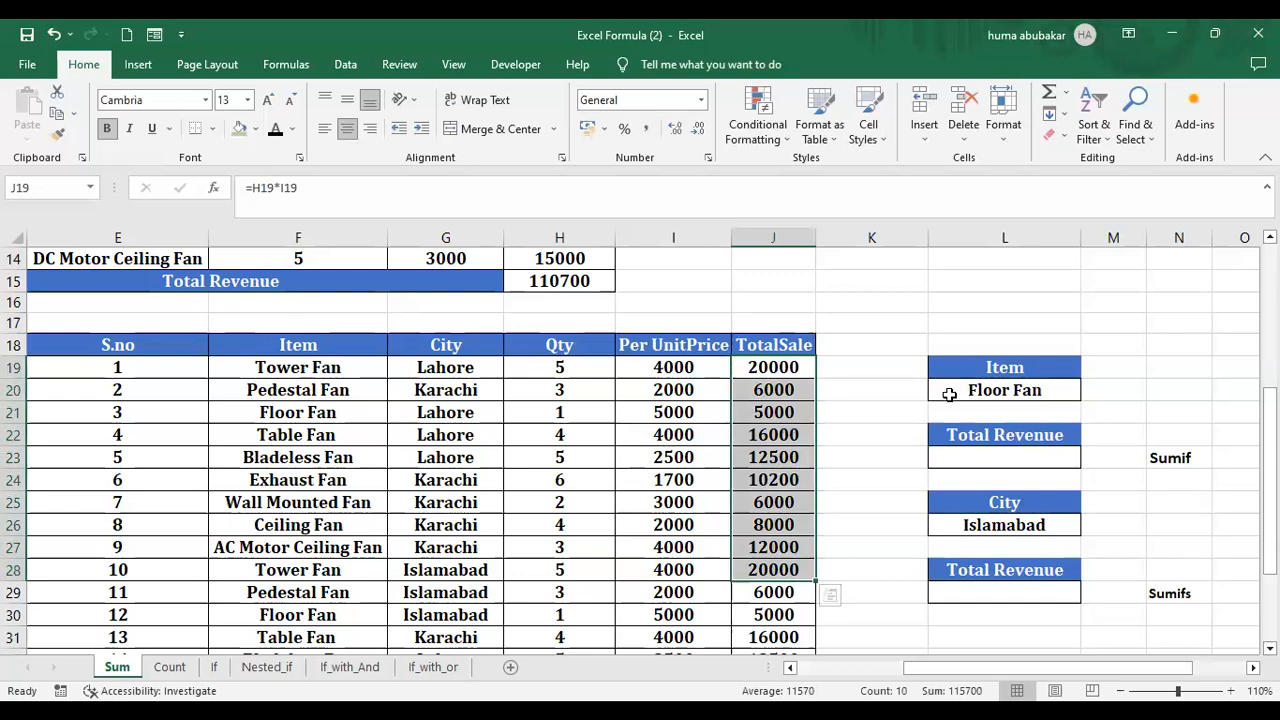
pyautogui.click(1005, 391)
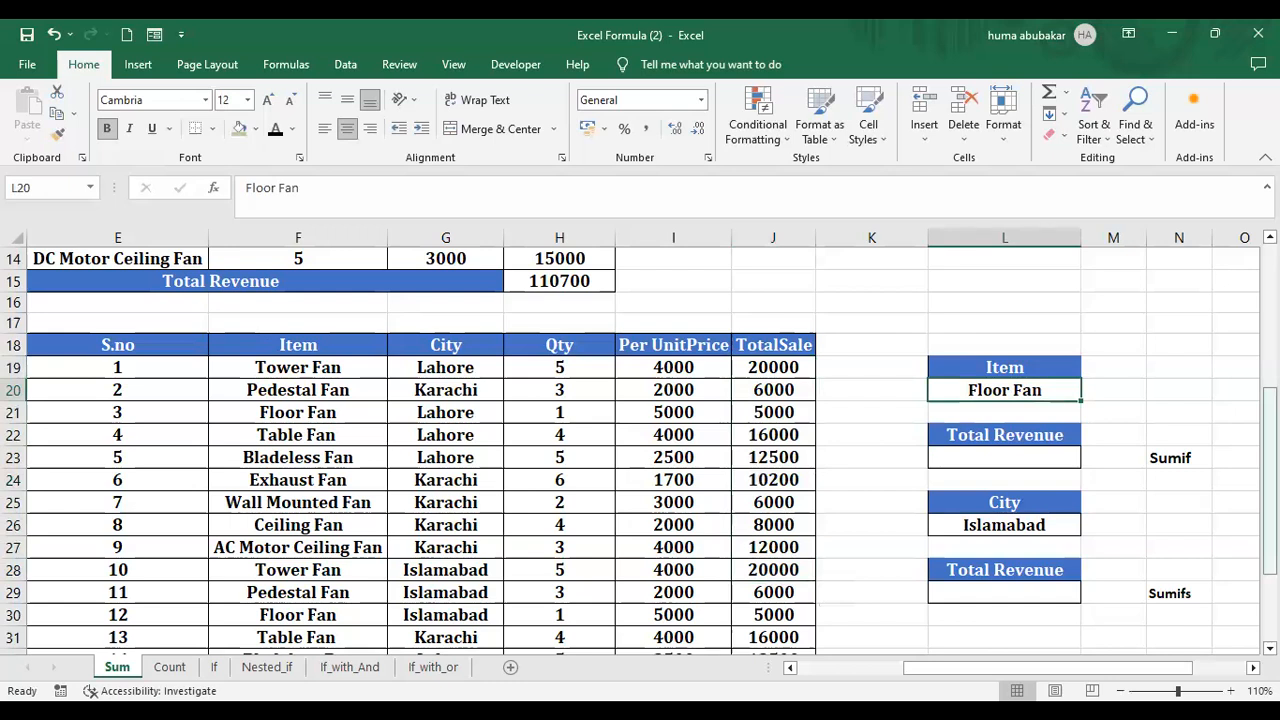
# Review the Sumif label in K2, the table data in E19:I32, the L20 criterion and the TotalSale and Item columns
pyautogui.scroll(5, 908, 286)
pyautogui.click(908, 286)
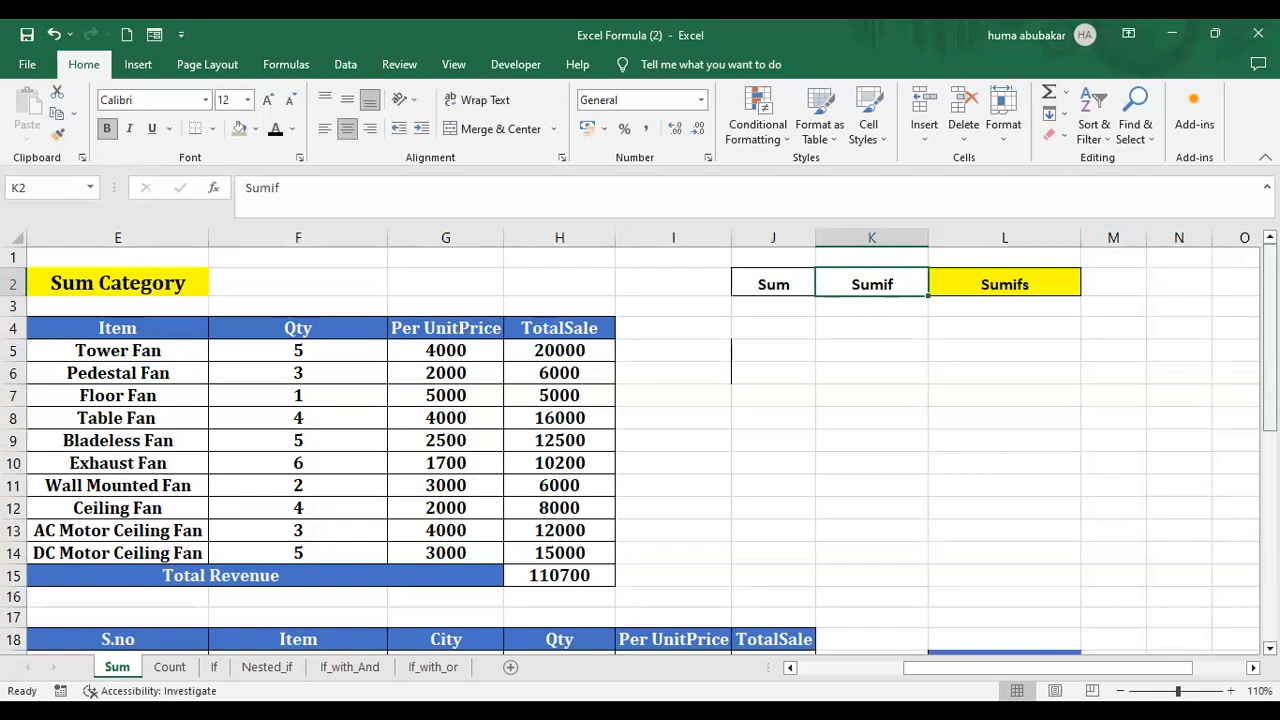
pyautogui.scroll(-5, 1037, 363)
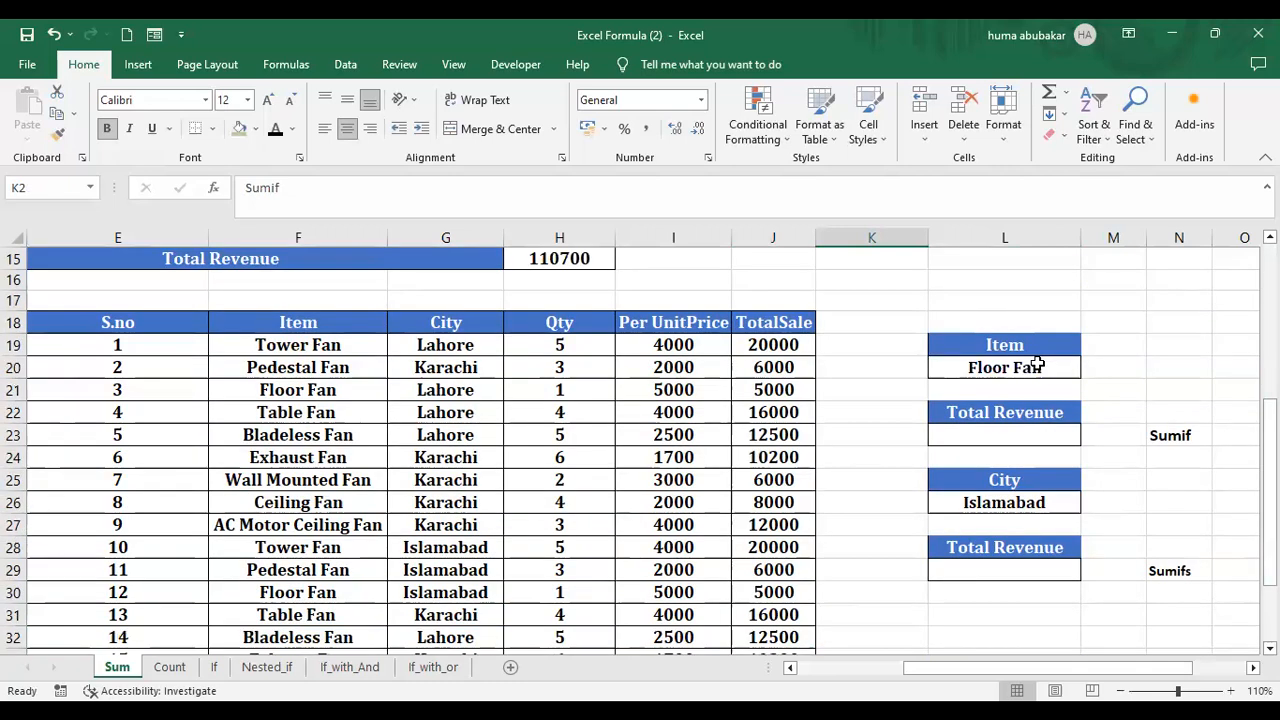
pyautogui.click(1038, 364)
pyautogui.moveTo(135, 338)
pyautogui.mouseDown()
pyautogui.moveTo(303, 376)
pyautogui.moveTo(680, 638)
pyautogui.mouseUp()
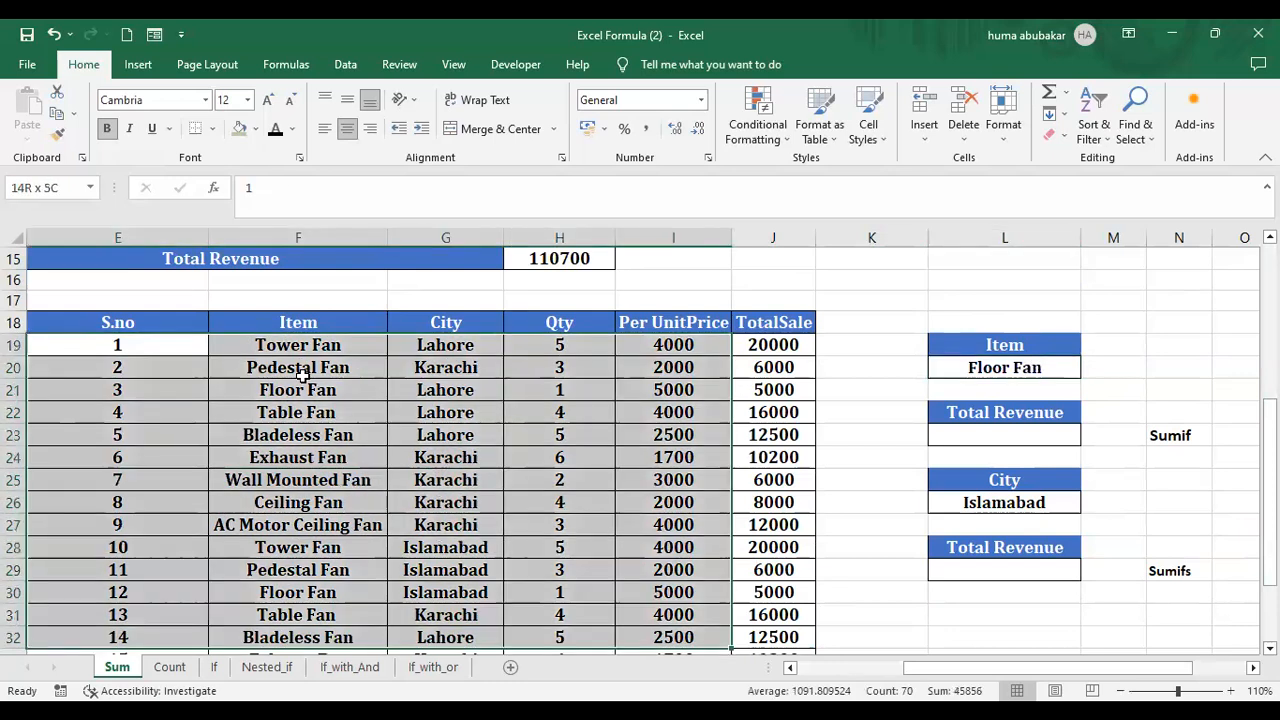
pyautogui.click(968, 367)
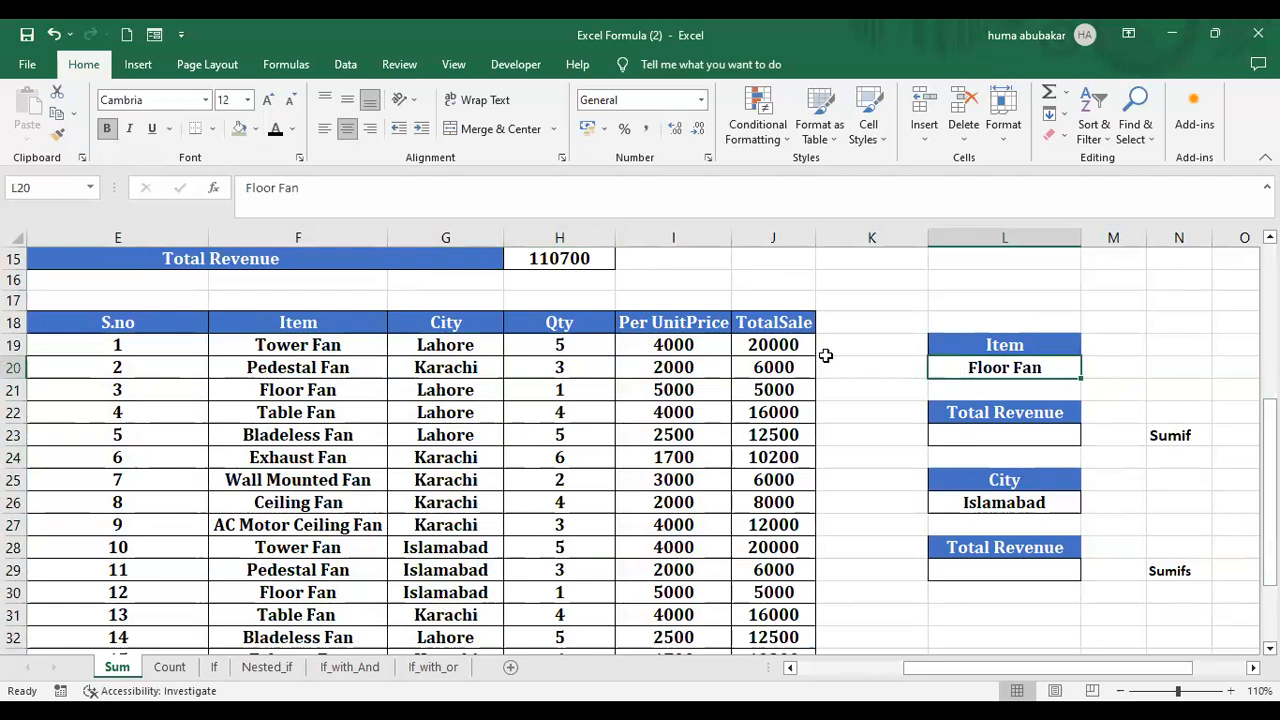
pyautogui.moveTo(773, 333); pyautogui.dragTo(773, 592)
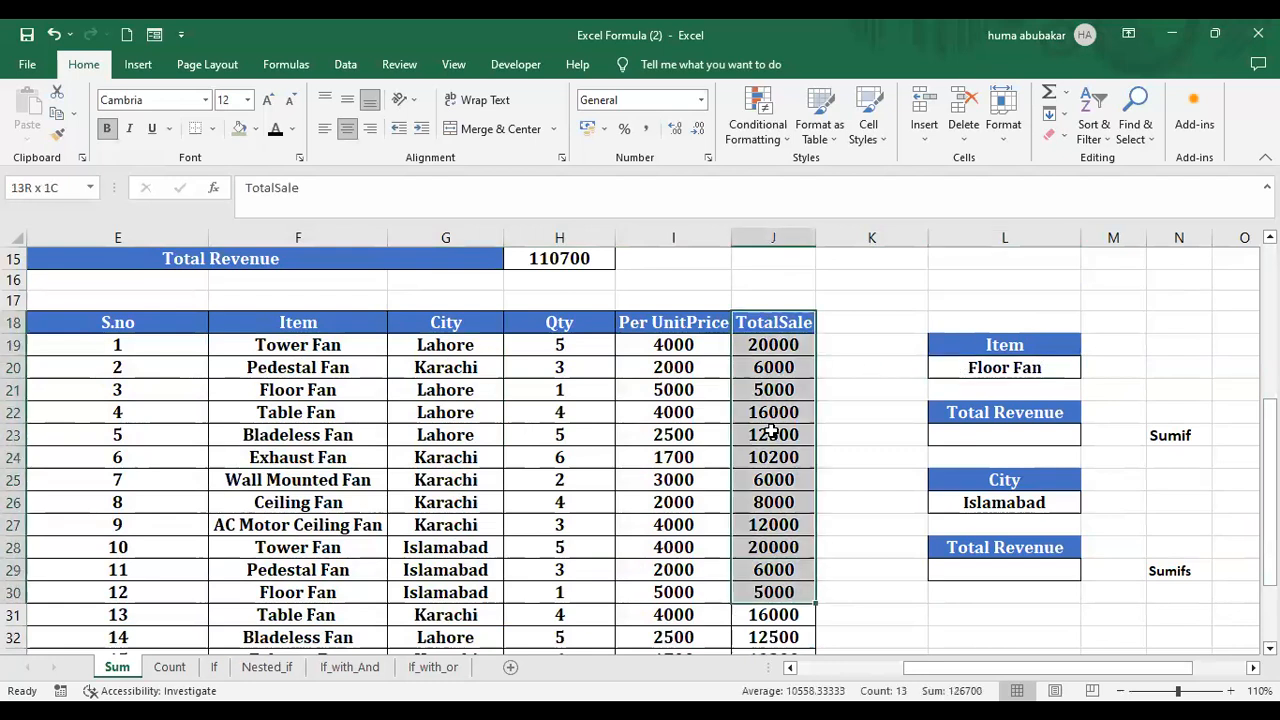
pyautogui.click(337, 341)
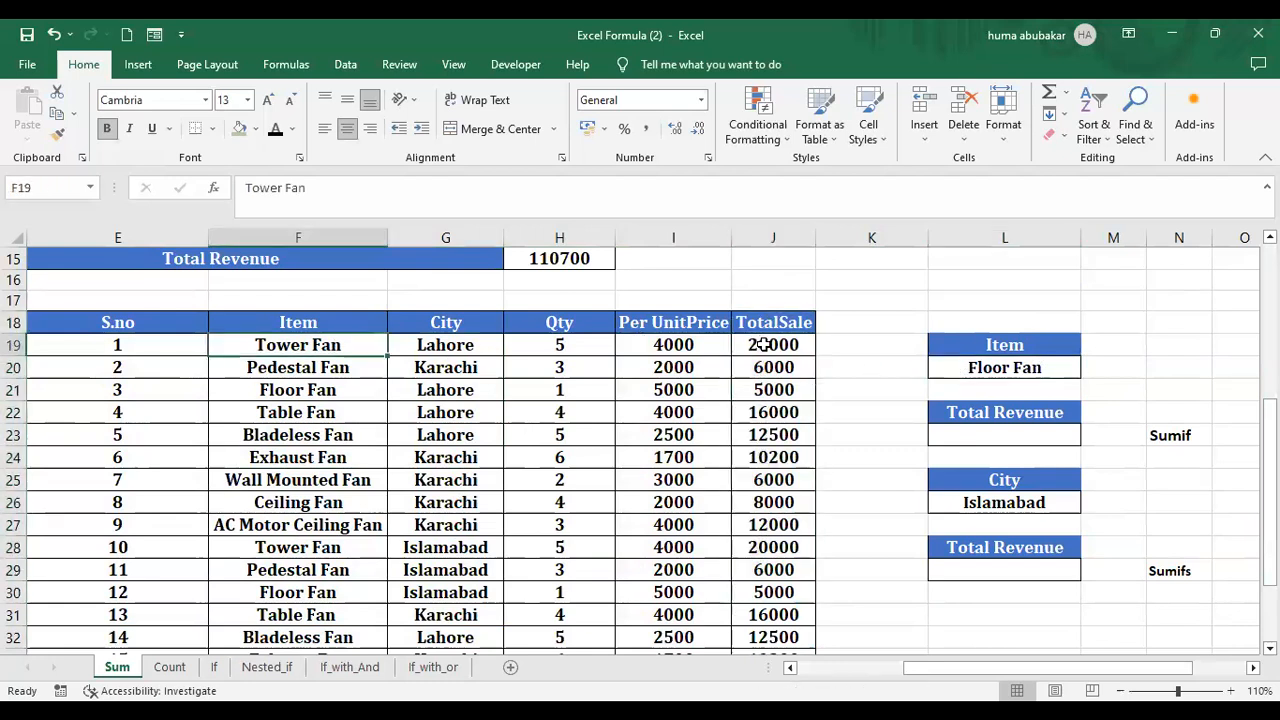
# Start a SUMIF formula in L23, under the first Total Revenue label beside the second table, with the Item cells F19:F33 as range
pyautogui.click(964, 441)
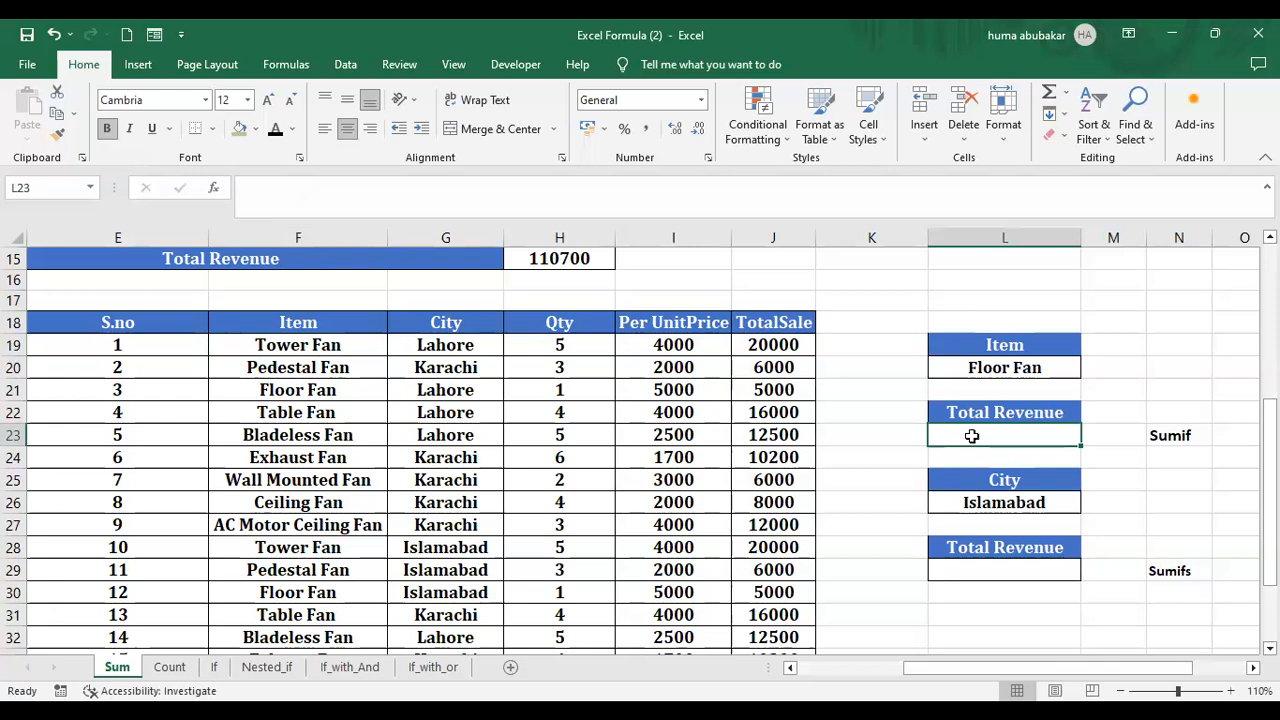
pyautogui.click(1172, 432)
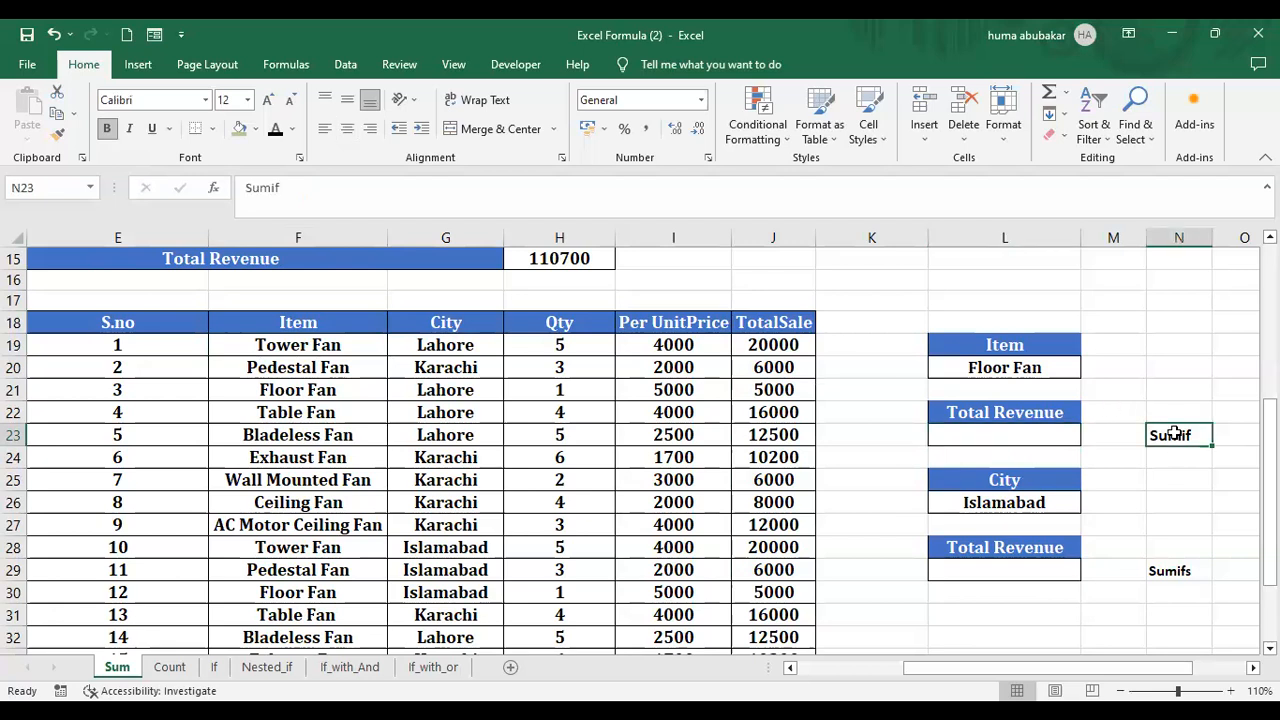
pyautogui.click(1013, 436)
pyautogui.write('=s')
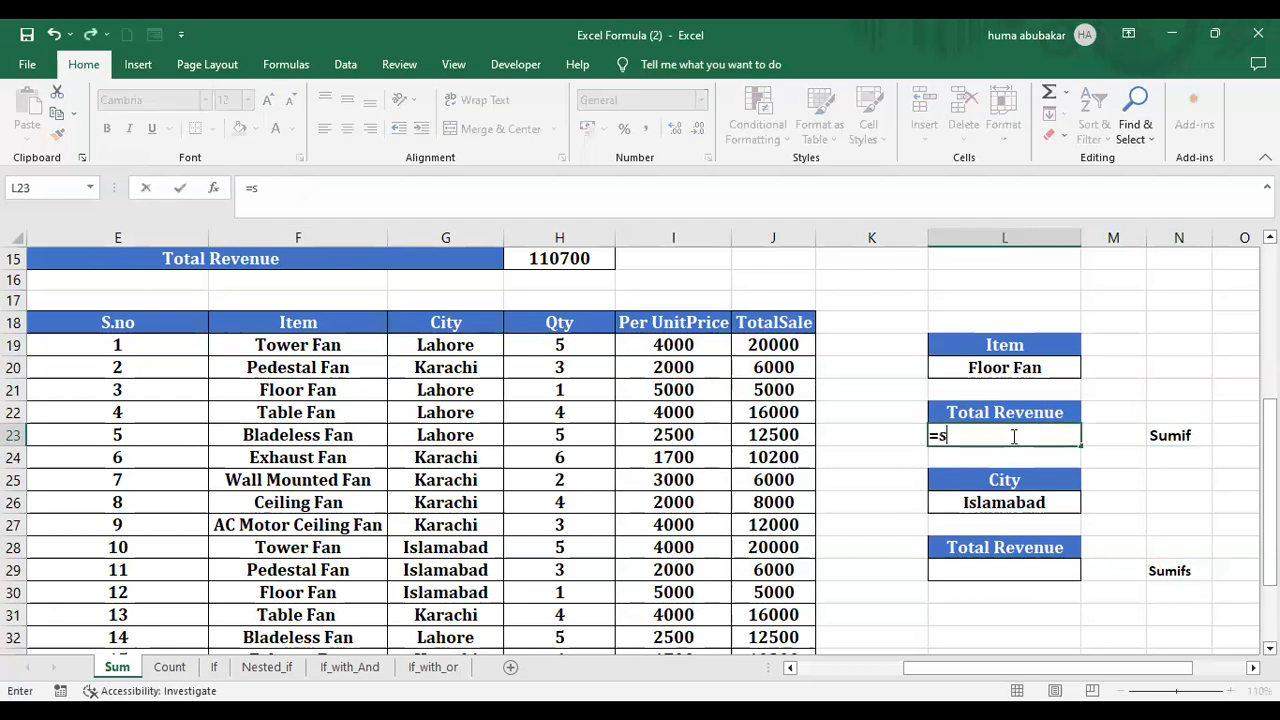
pyautogui.write('umif')
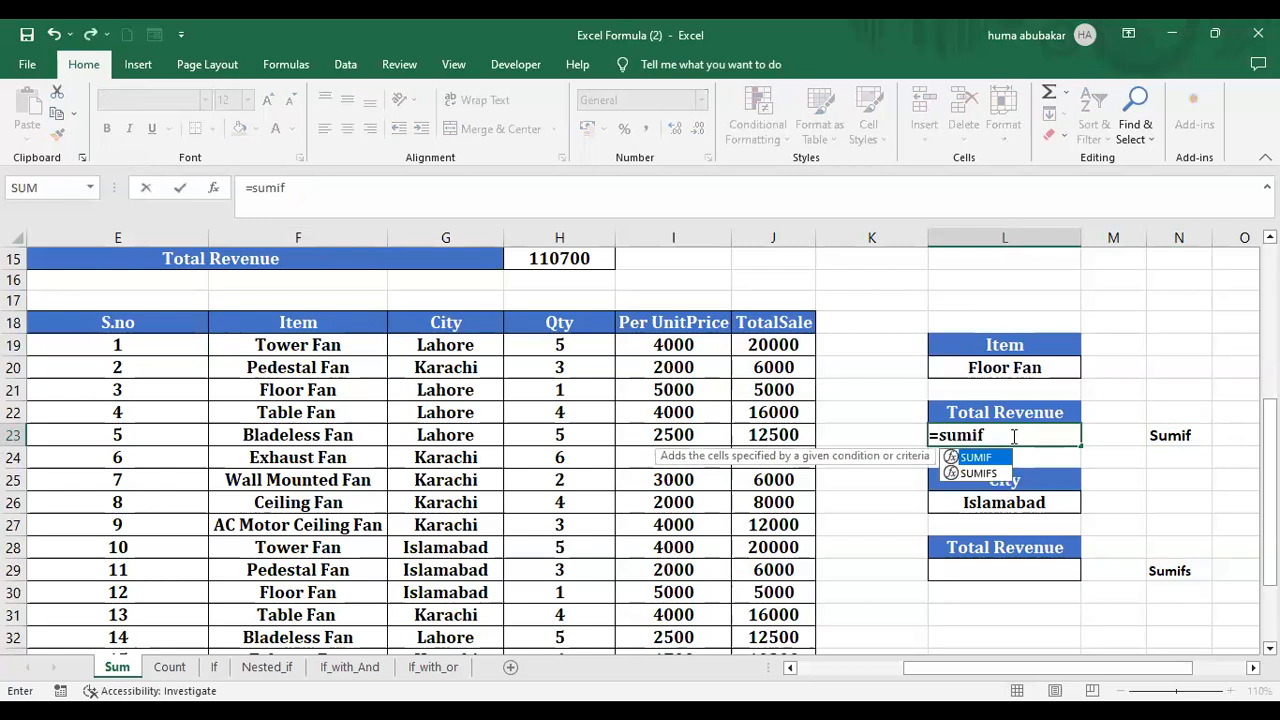
pyautogui.press('Tab')
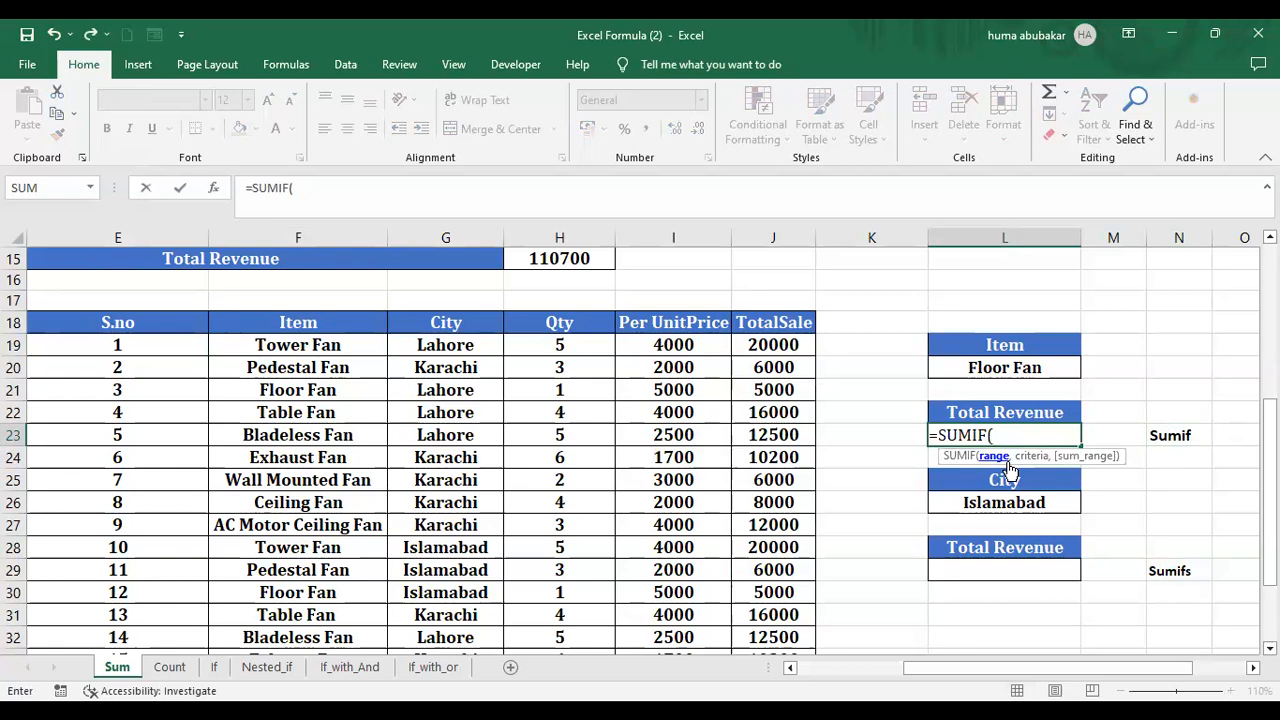
pyautogui.click(326, 344)
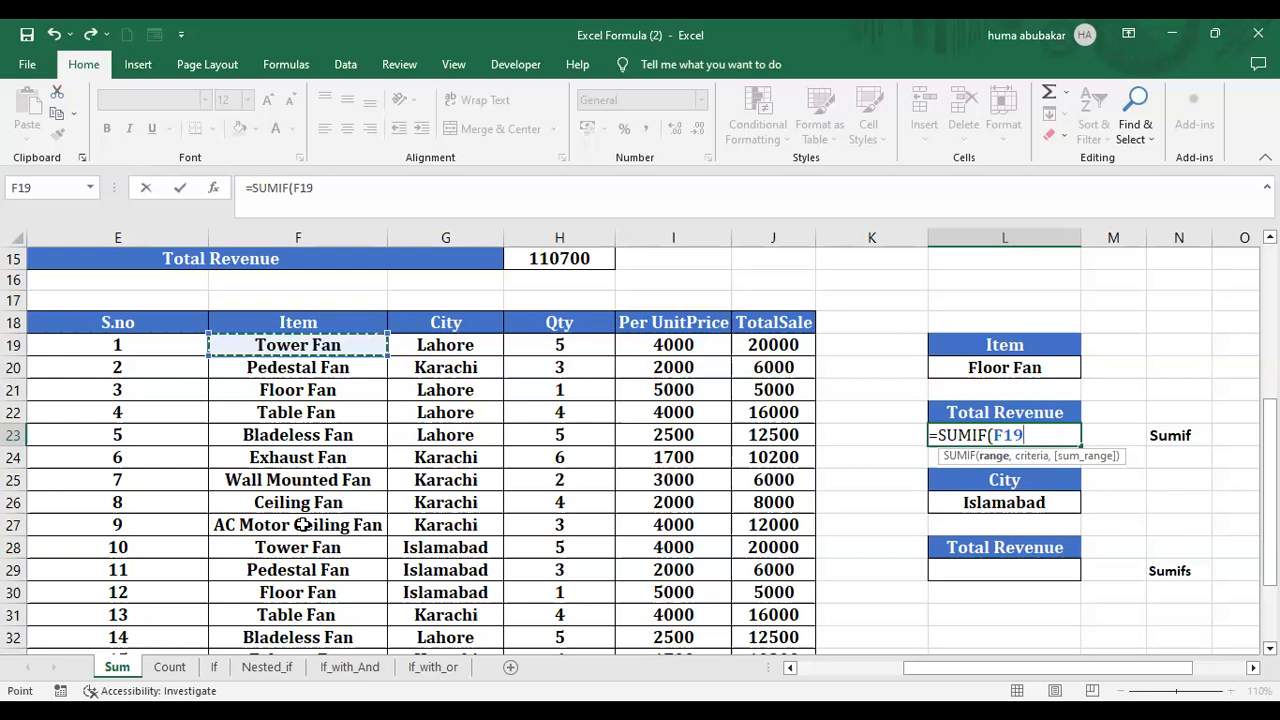
pyautogui.hotkey('ctrl', 'shift', 'Down')
pyautogui.write(',')
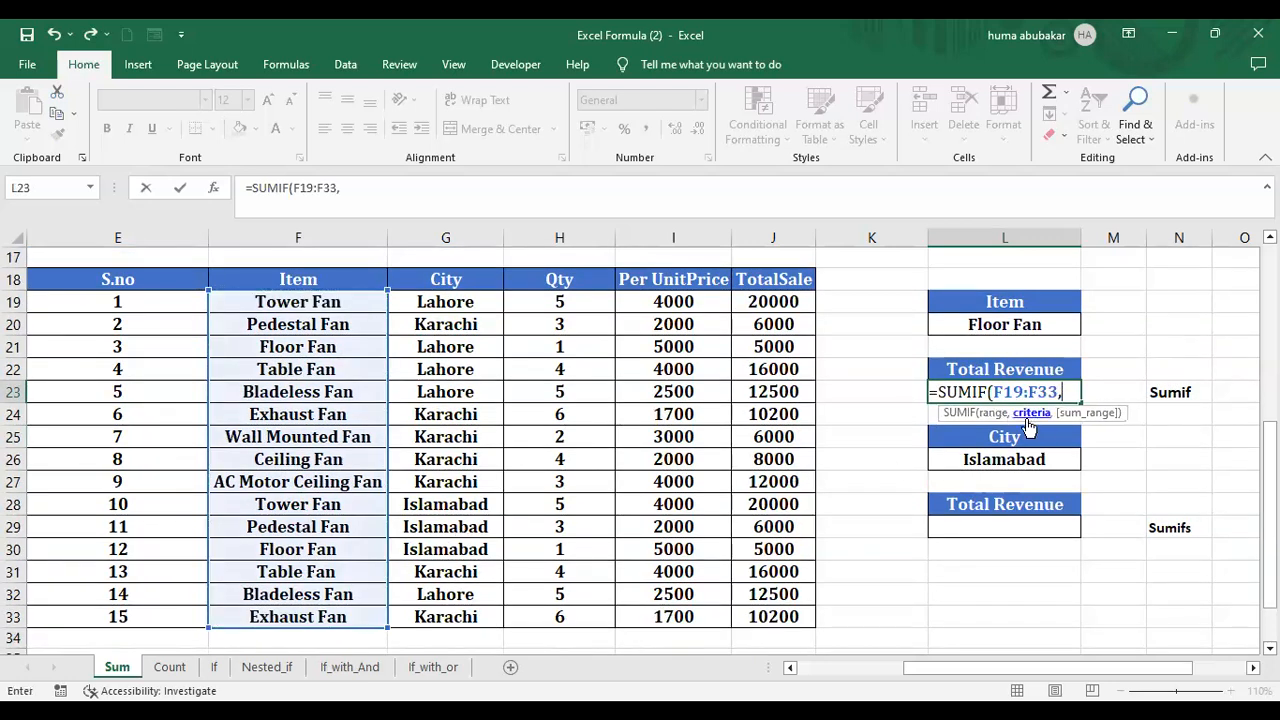
# Complete the SUMIF formula in L23 with L20 as criteria and the TotalSale cells J19:J33 as sum range
pyautogui.click(1019, 326)
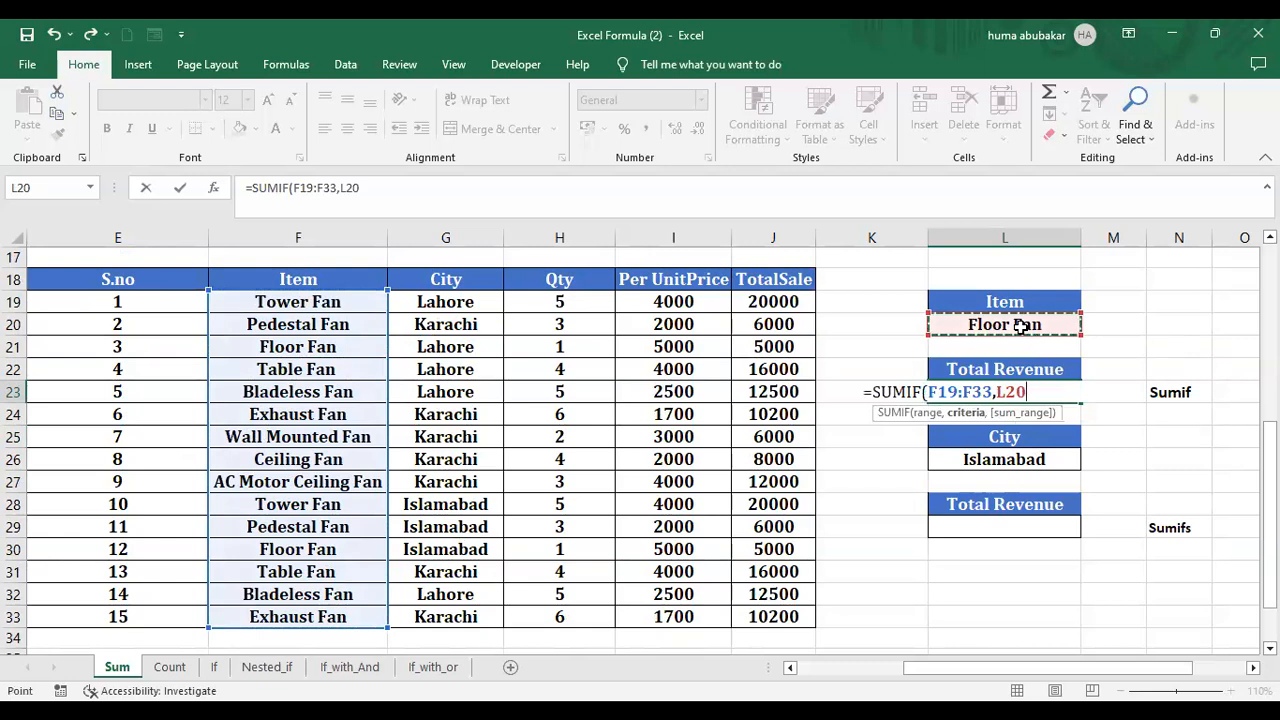
pyautogui.write(',')
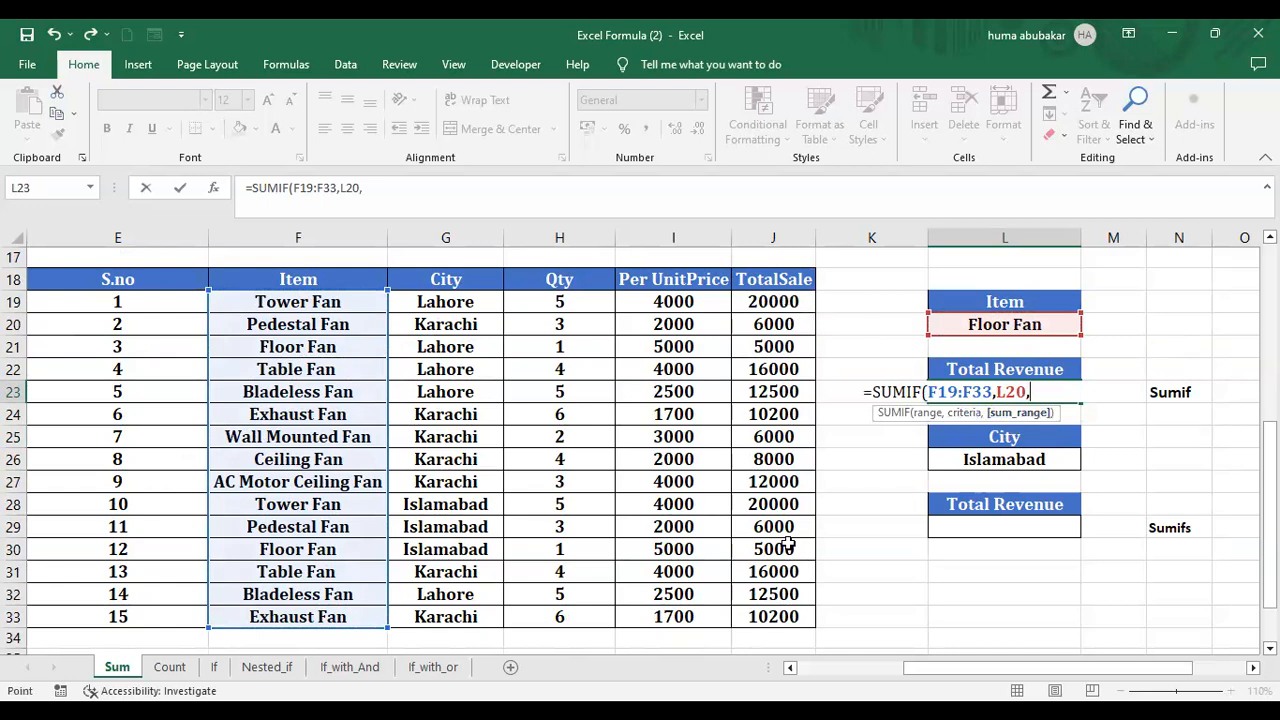
pyautogui.moveTo(774, 302); pyautogui.dragTo(774, 617)
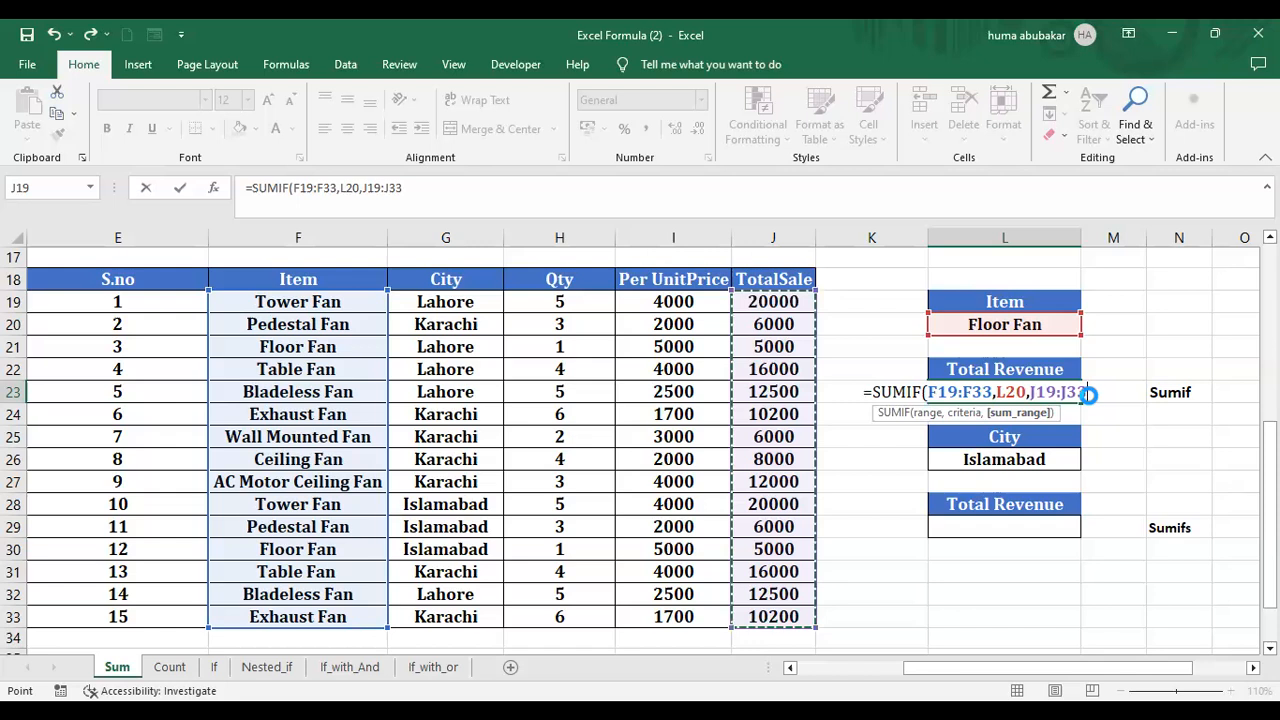
pyautogui.write(')')
pyautogui.press('Return')
# Set the Item criterion in L20 to Tower Fan and check the Total Revenue formula in L23
pyautogui.click(1048, 320)
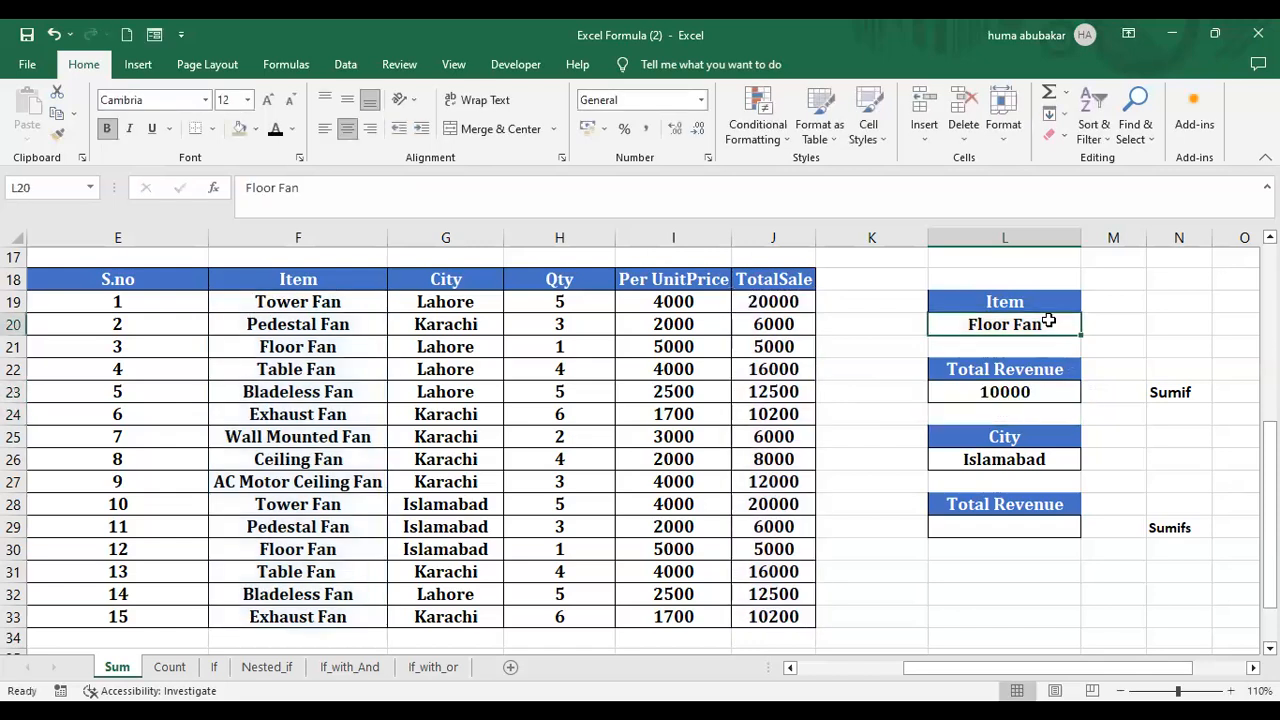
pyautogui.press('BackSpace')
pyautogui.write('To')
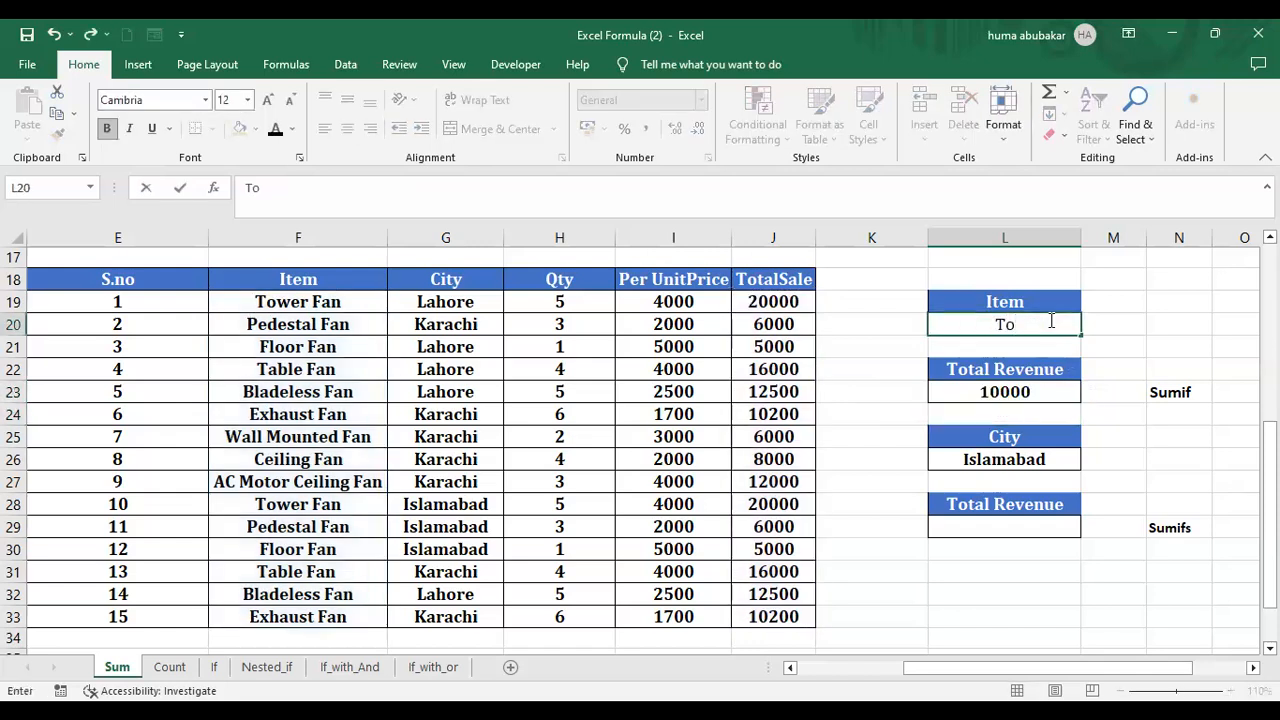
pyautogui.write('wer Fan')
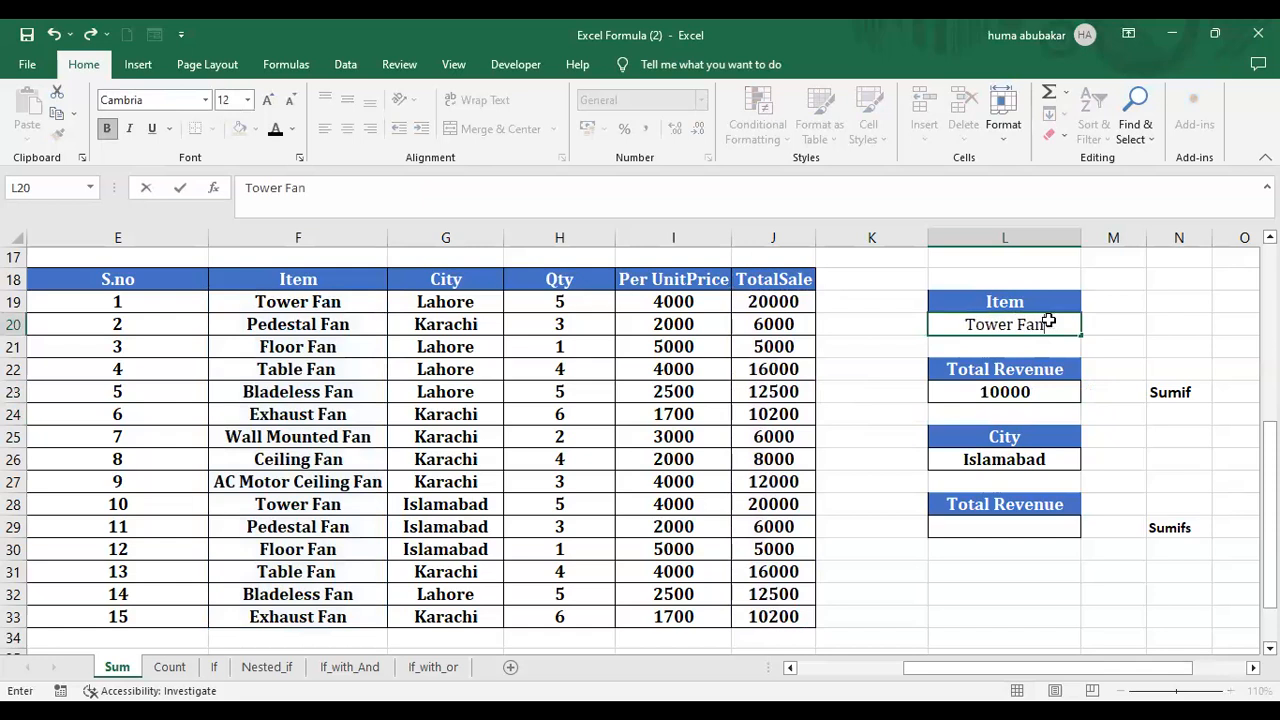
pyautogui.press('Return')
pyautogui.click(1038, 388)
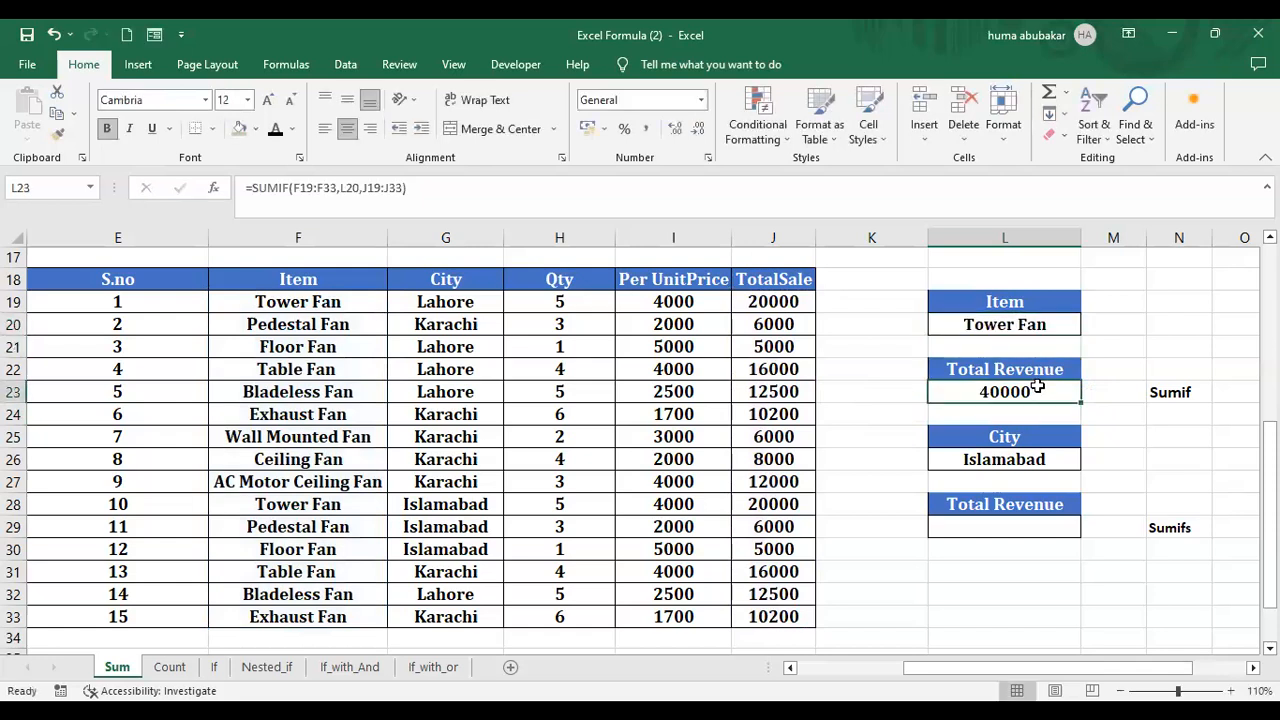
# Set the Item criterion in L20 to Pedestal Fan
pyautogui.doubleClick(1051, 330)
pyautogui.press('BackSpace')
pyautogui.press('BackSpace')
pyautogui.press('BackSpace')
pyautogui.press('BackSpace')
pyautogui.press('BackSpace')
pyautogui.press('BackSpace')
pyautogui.press('BackSpace')
pyautogui.press('BackSpace')
pyautogui.press('BackSpace')
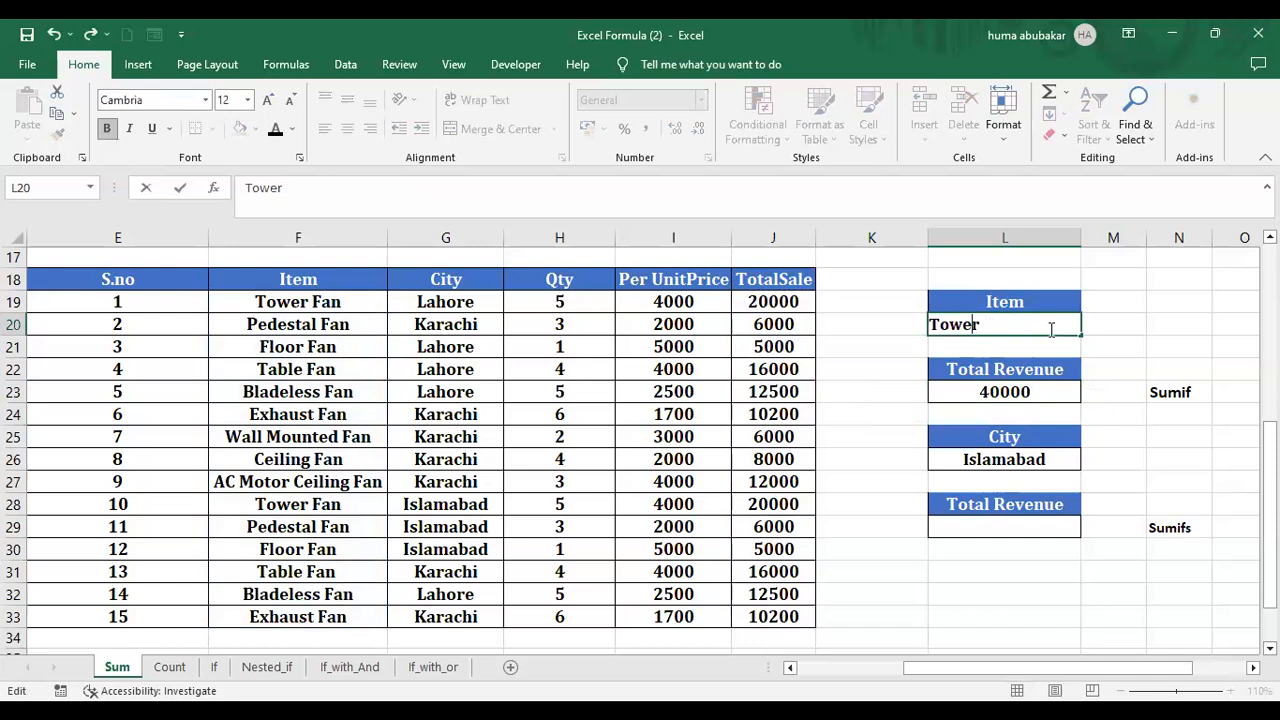
pyautogui.write('Pedes')
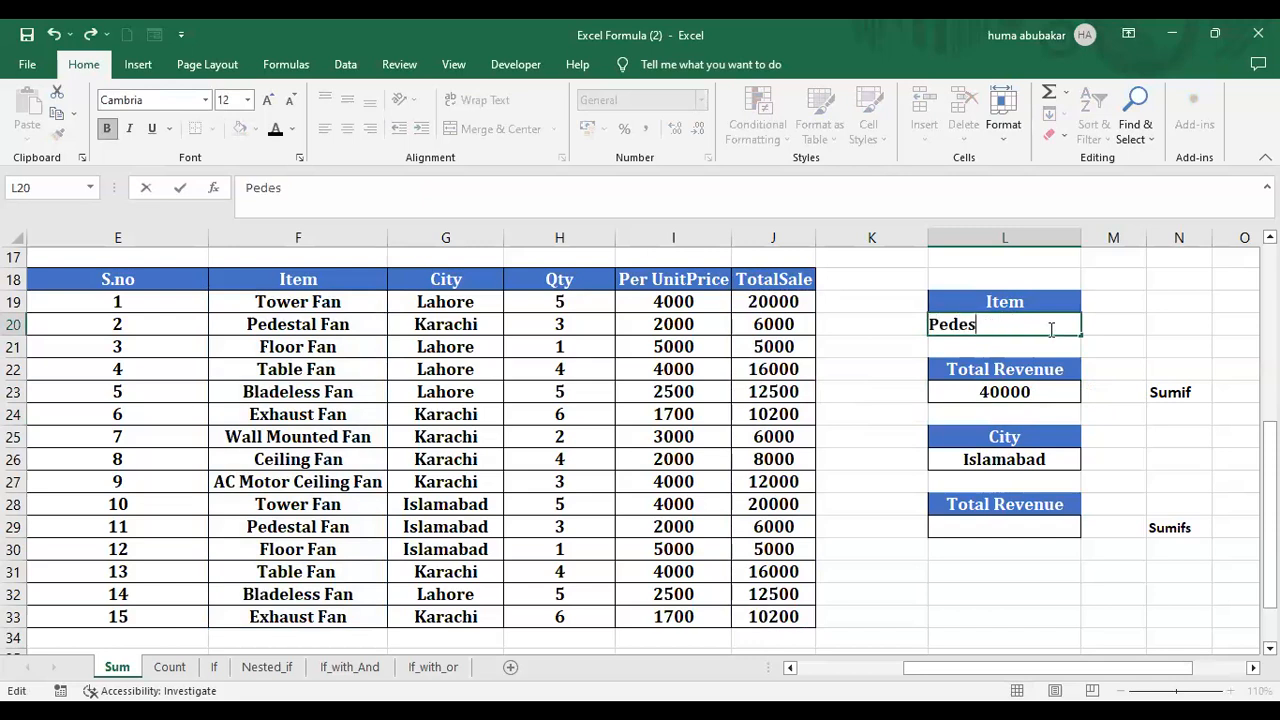
pyautogui.write('tal Fan')
pyautogui.press('Return')
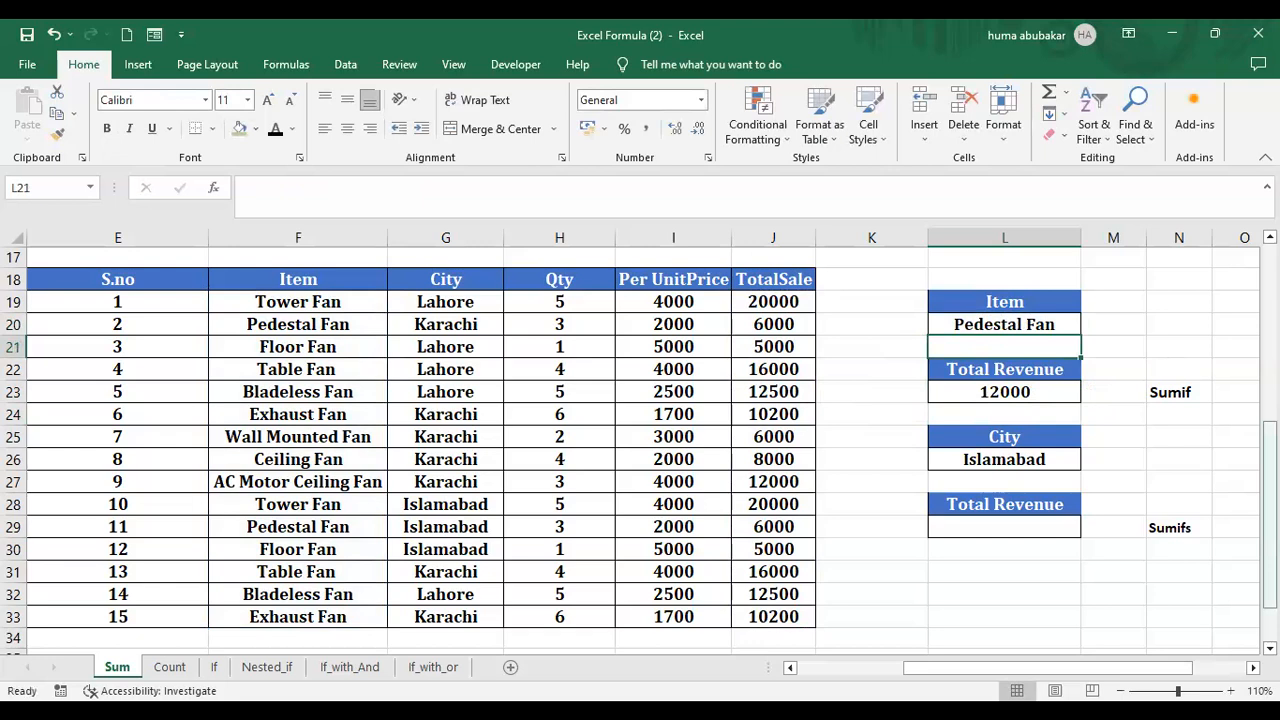
# Review the Sum, Sumif and Sumifs labels in row 2 and the ranges used by the SUMIF formula in L23
pyautogui.moveTo(1270, 515); pyautogui.dragTo(1270, 337)
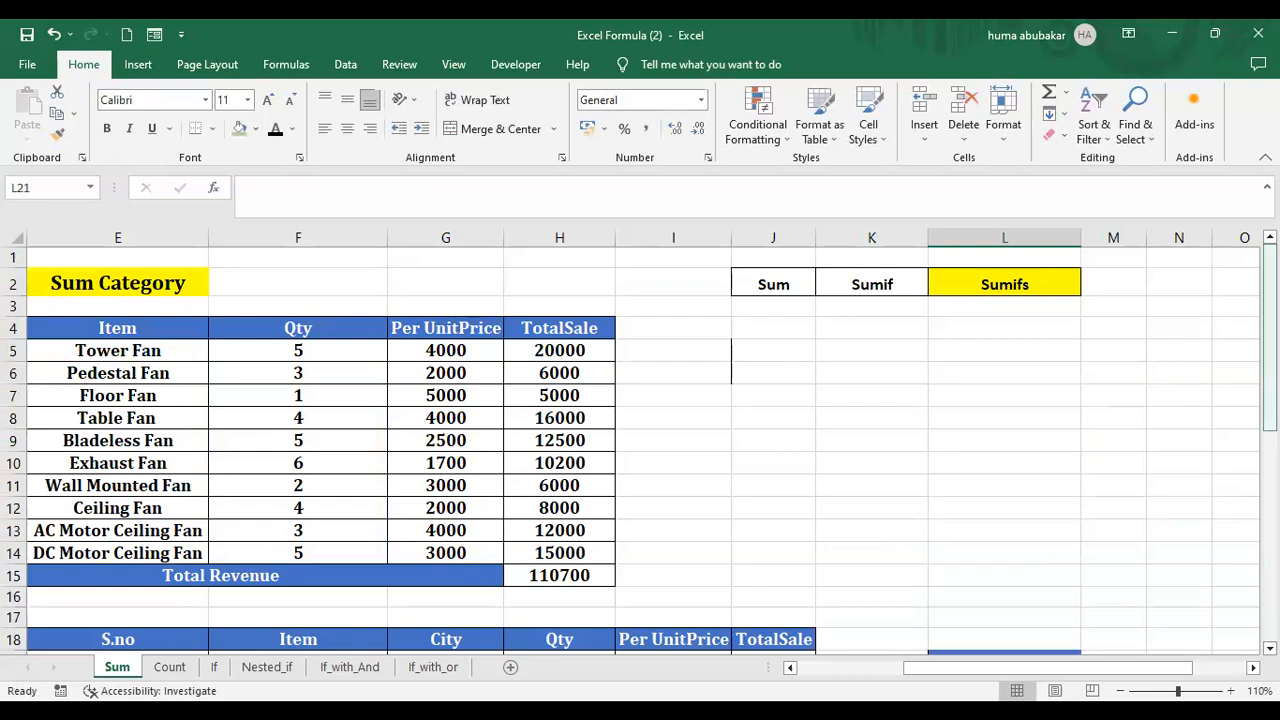
pyautogui.moveTo(1270, 337); pyautogui.dragTo(1270, 459)
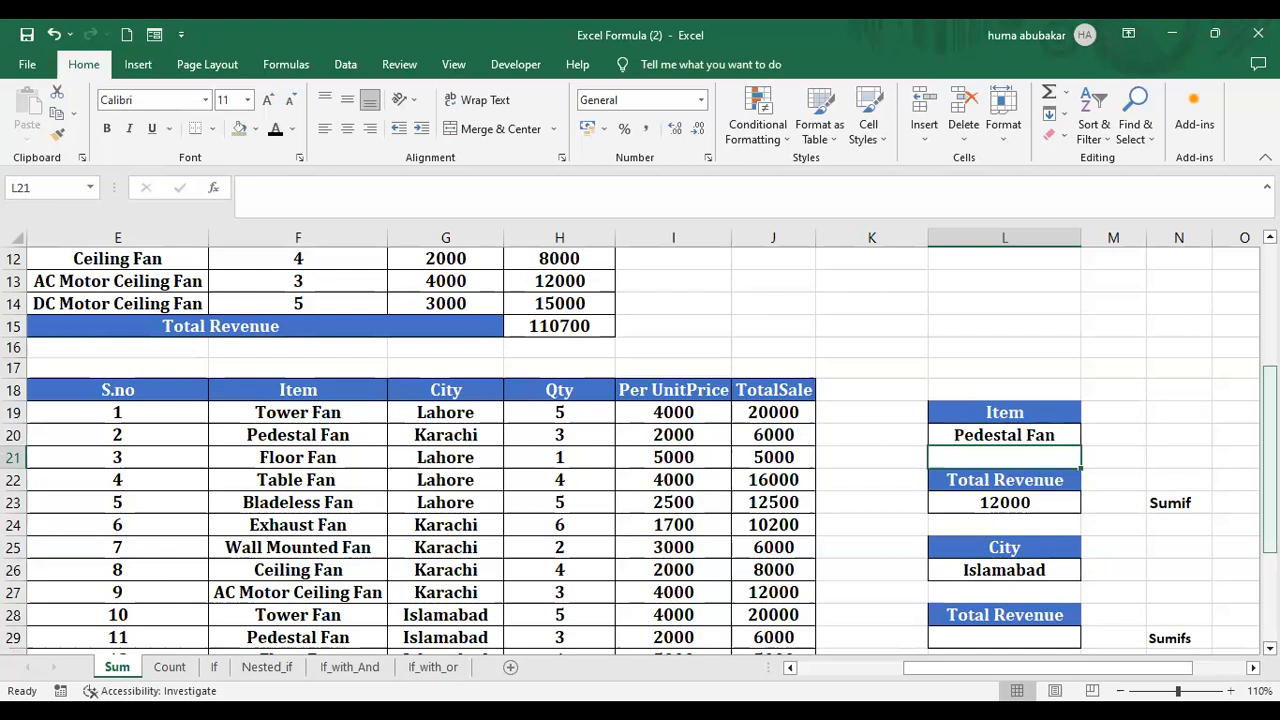
pyautogui.click(991, 281)
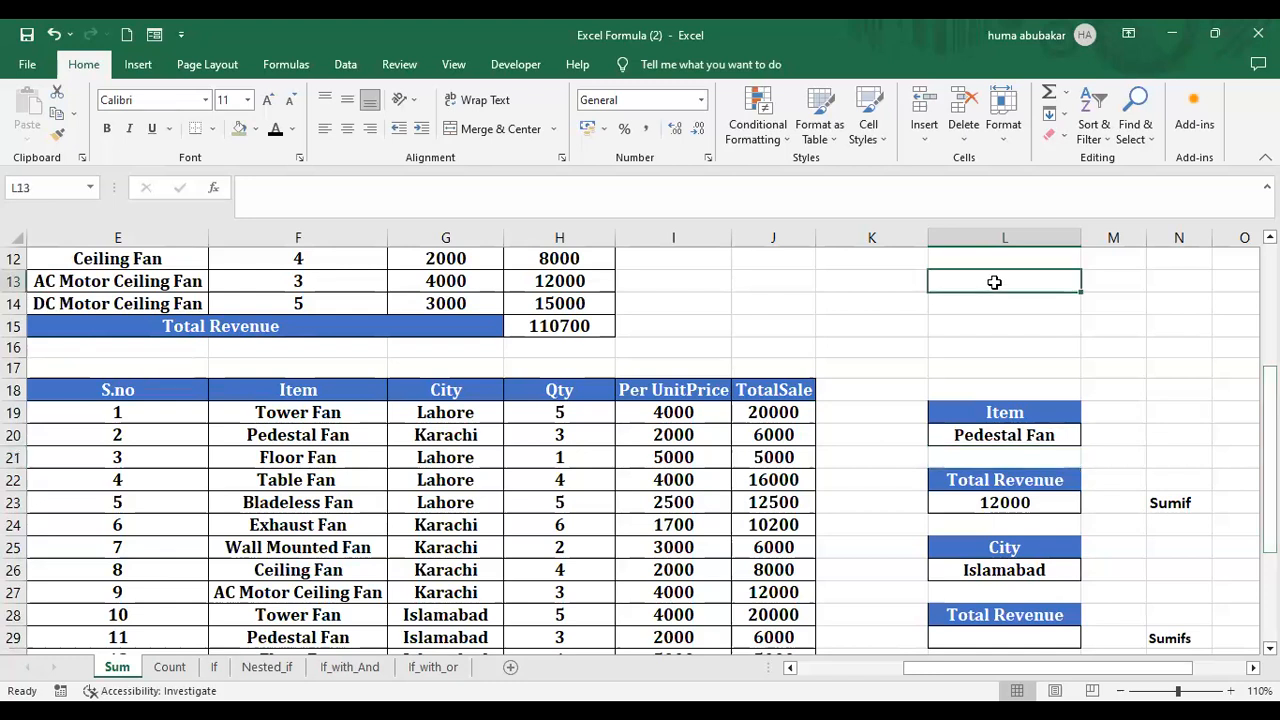
pyautogui.click(881, 351)
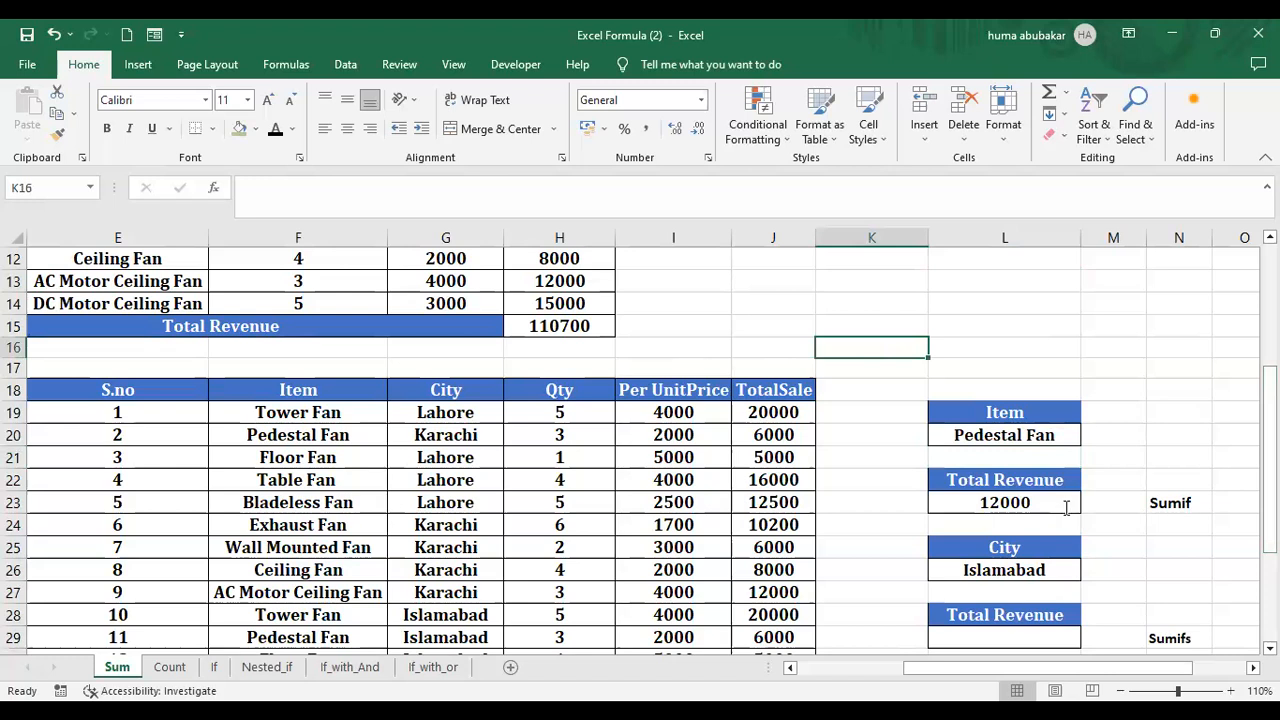
pyautogui.doubleClick(1065, 507)
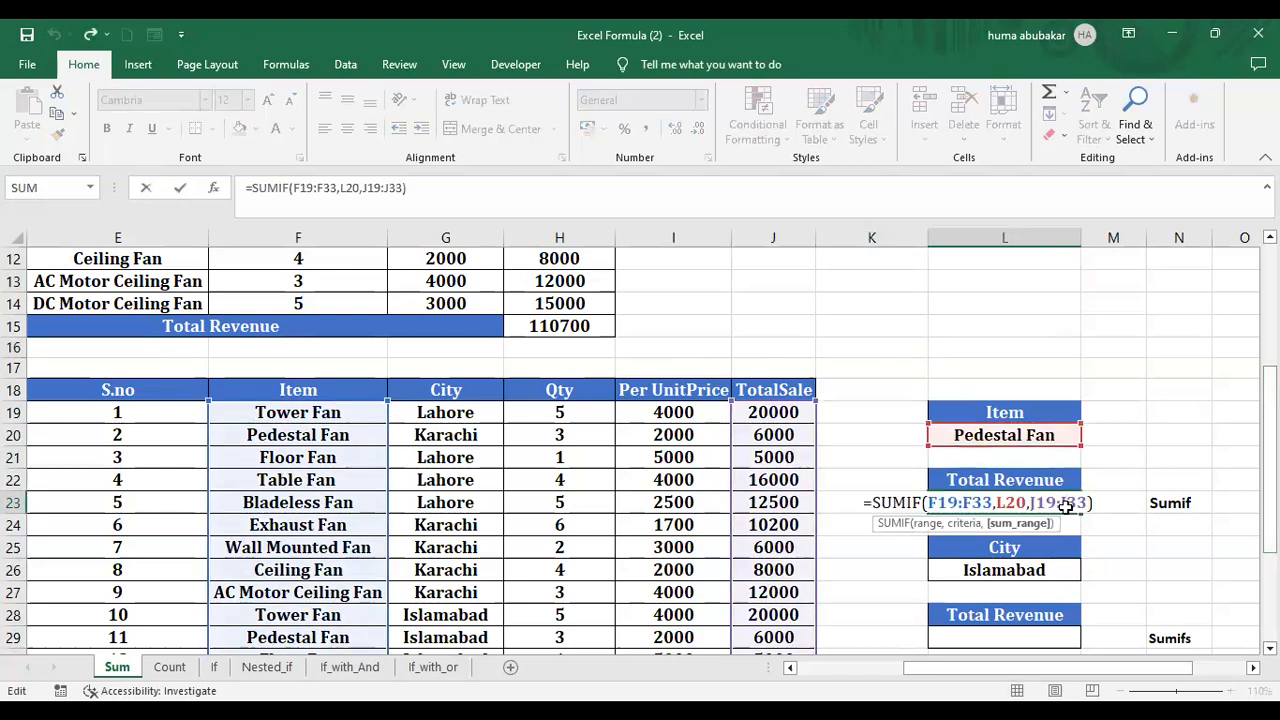
pyautogui.press('Return')
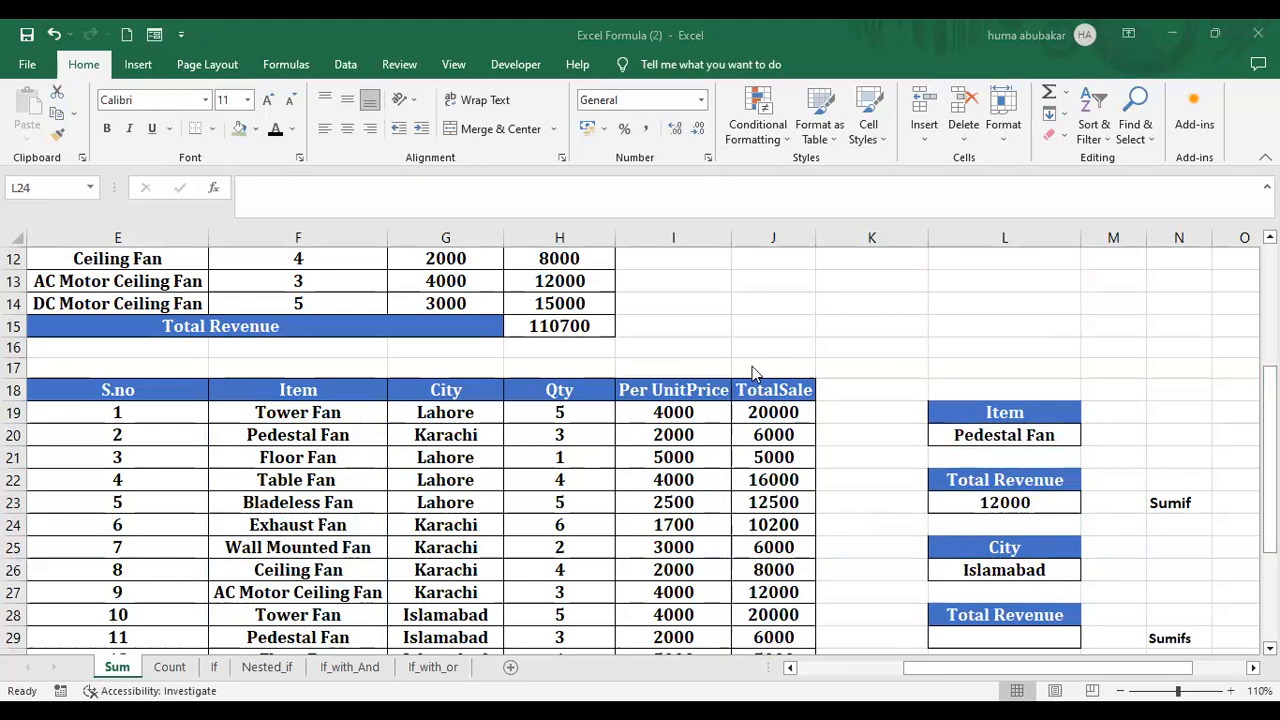
pyautogui.click(704, 575)
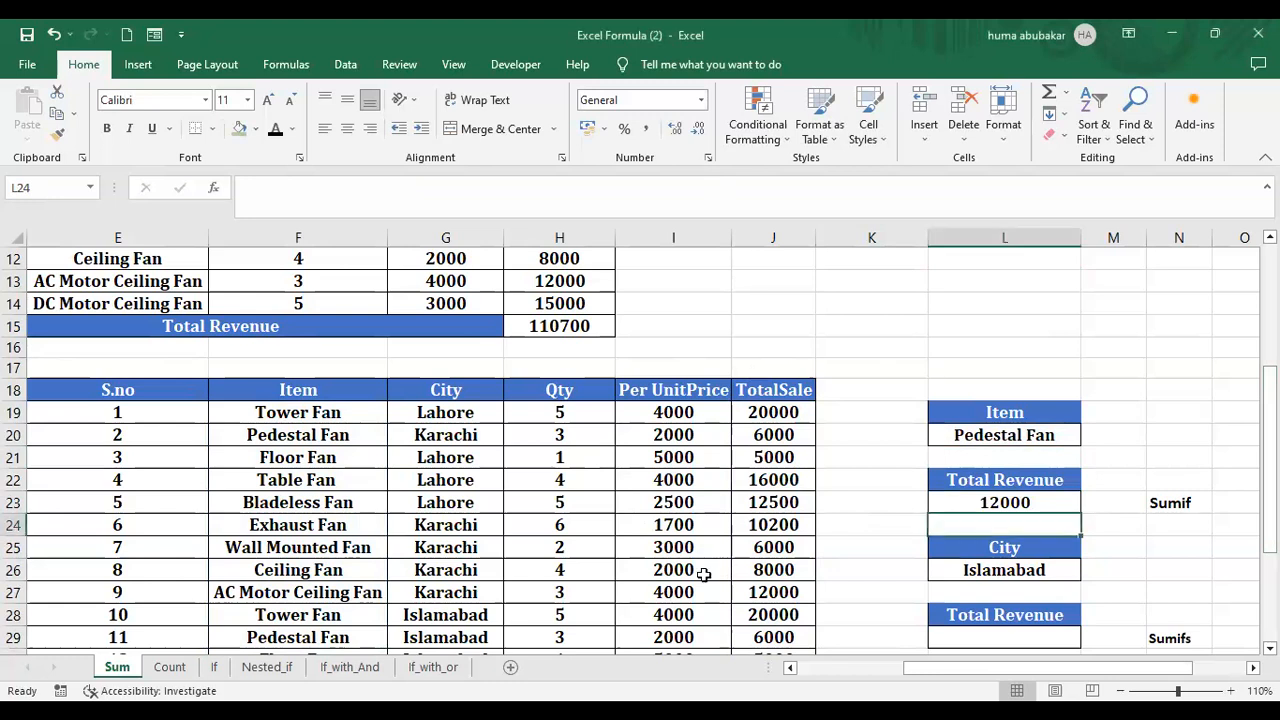